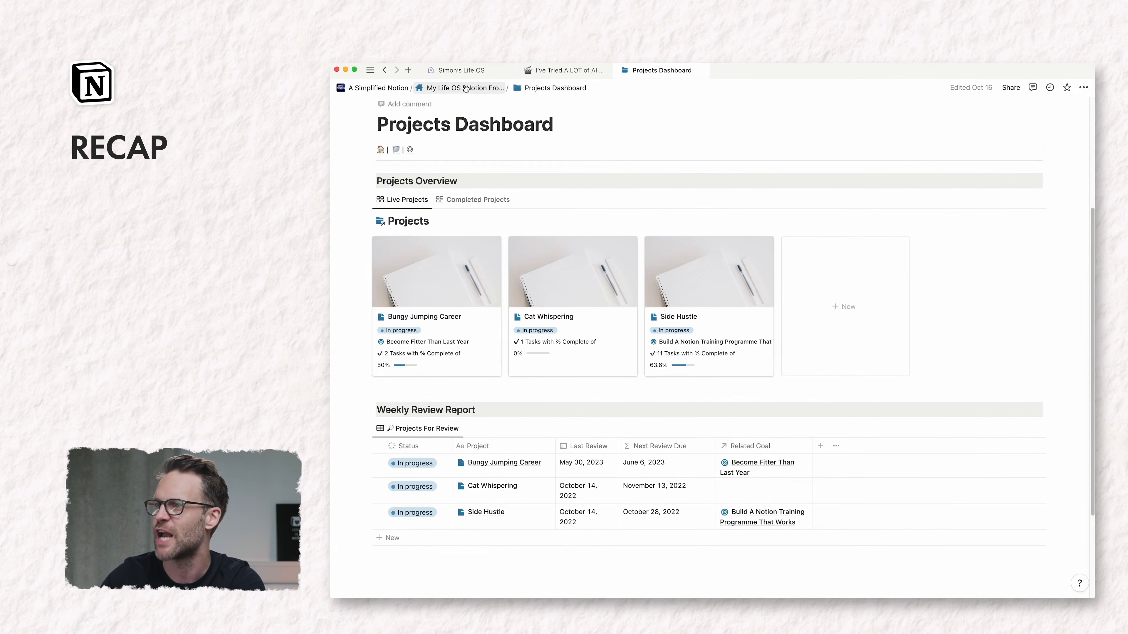
Step: Open the My Life OS page and examine the filter rules of the Tasks Inbox view
left_click(453, 89)
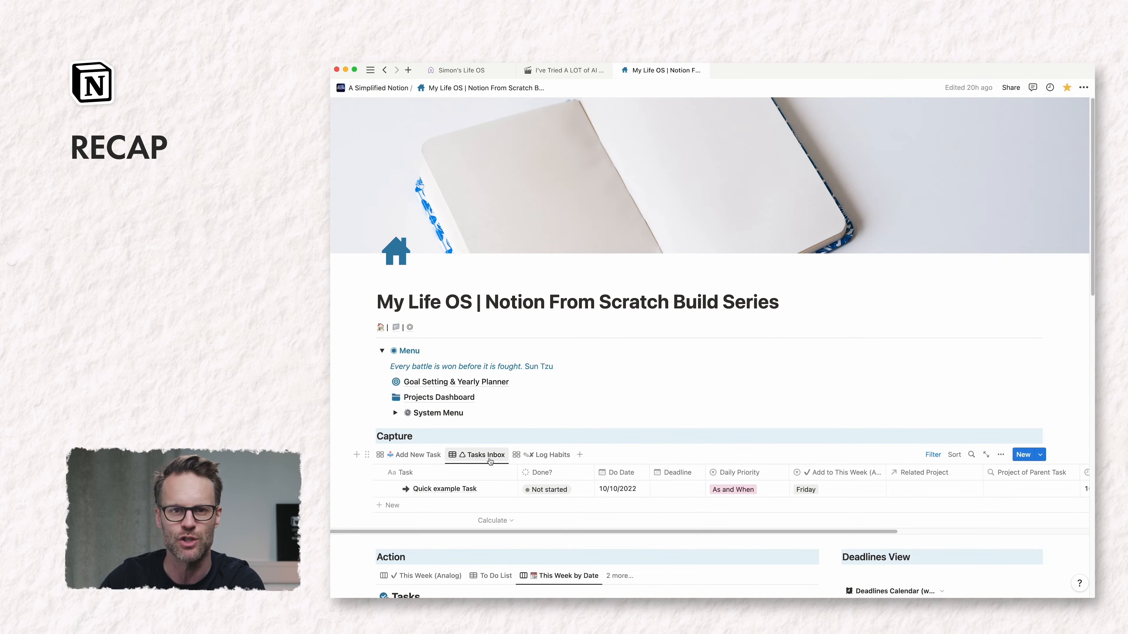
left_click(934, 456)
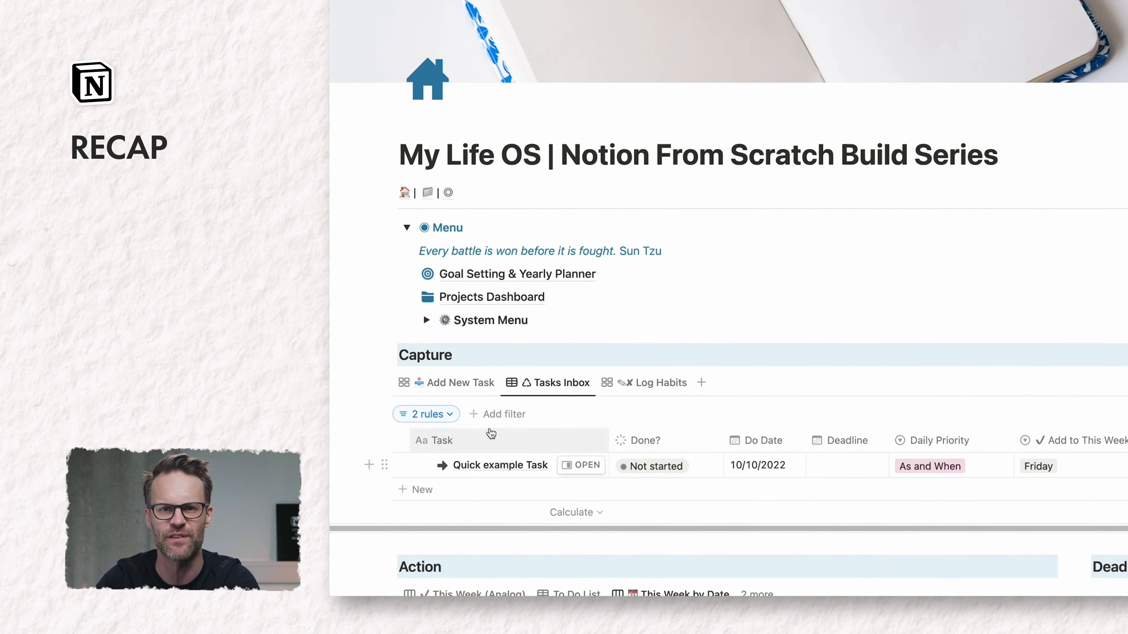
left_click(396, 473)
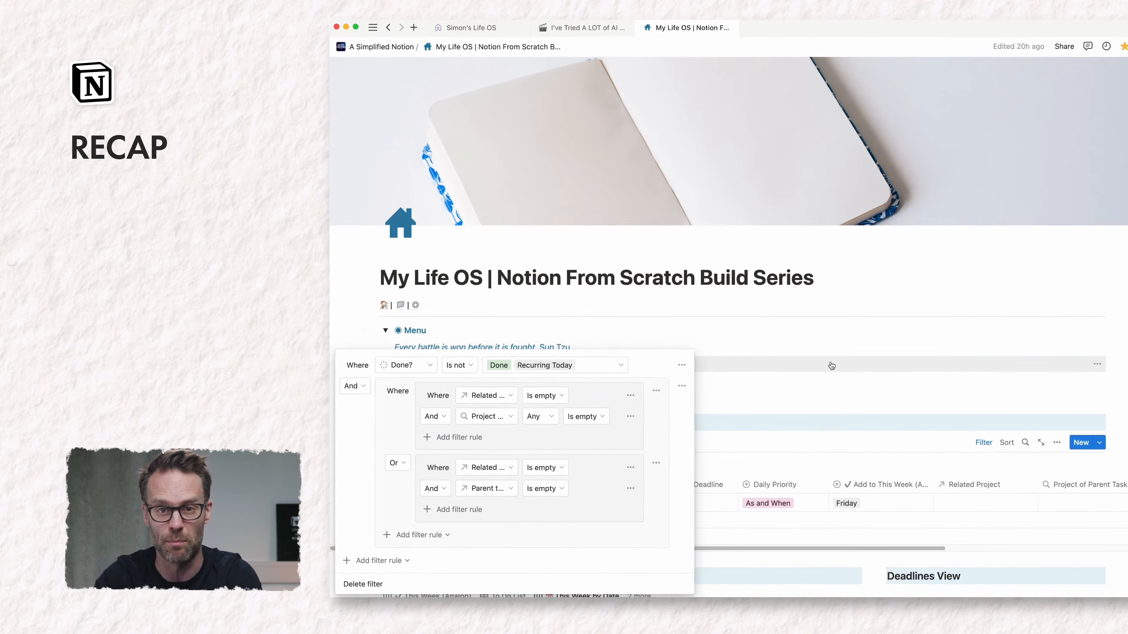
left_click(1022, 233)
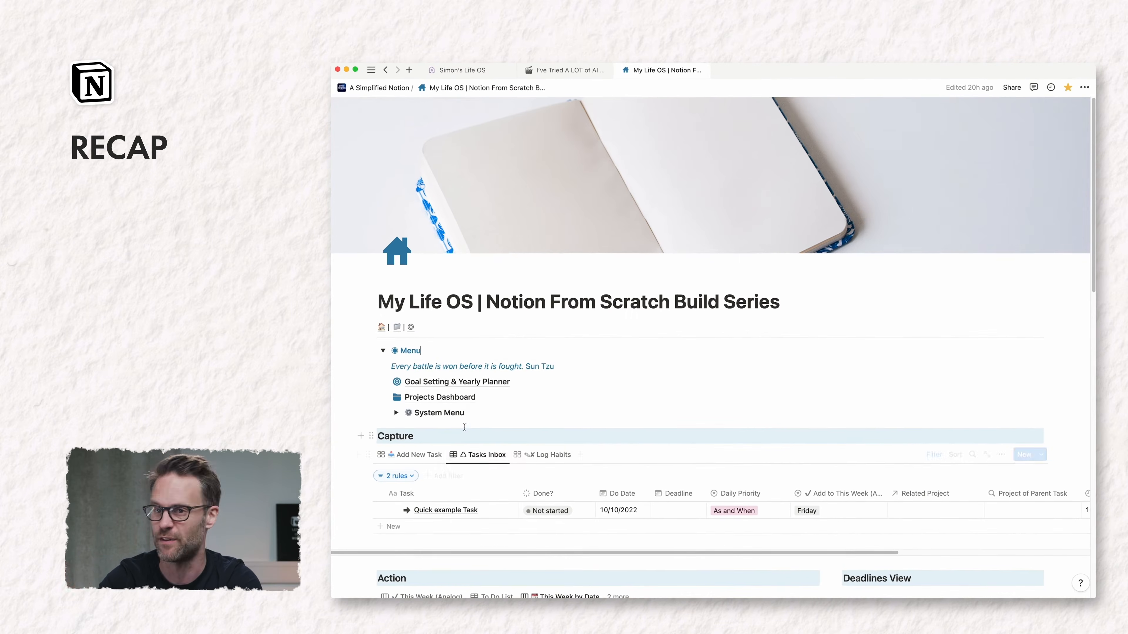
Step: Open the Projects Dashboard and look over its live projects and the Weekly Review Report
left_click(439, 397)
scroll(580, 328, "down", 5)
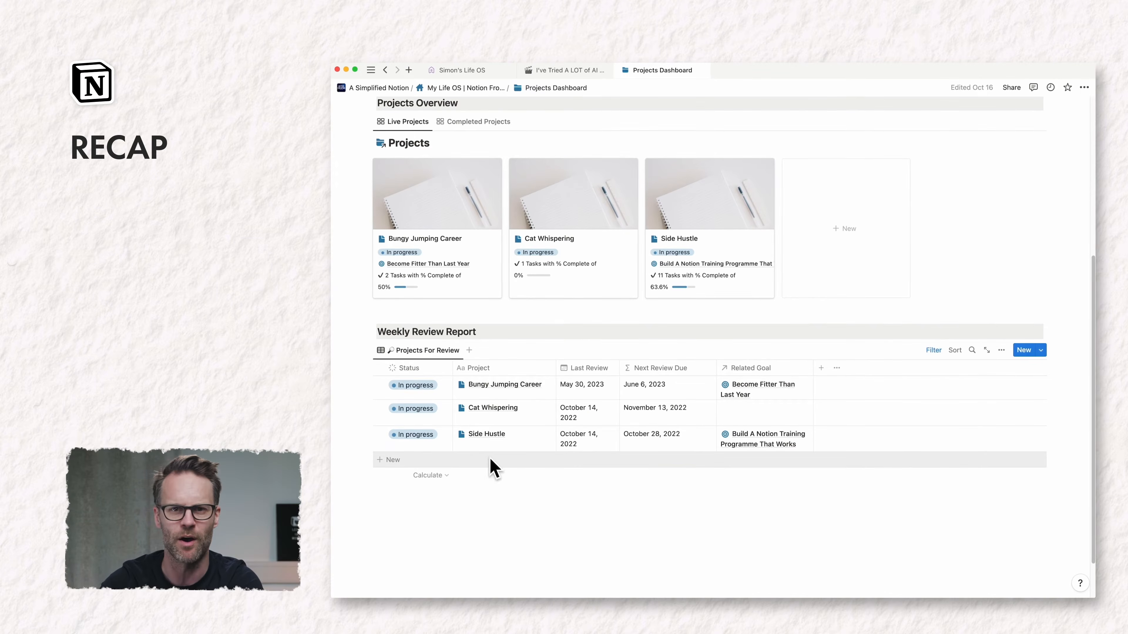
scroll(614, 341, "up", 5)
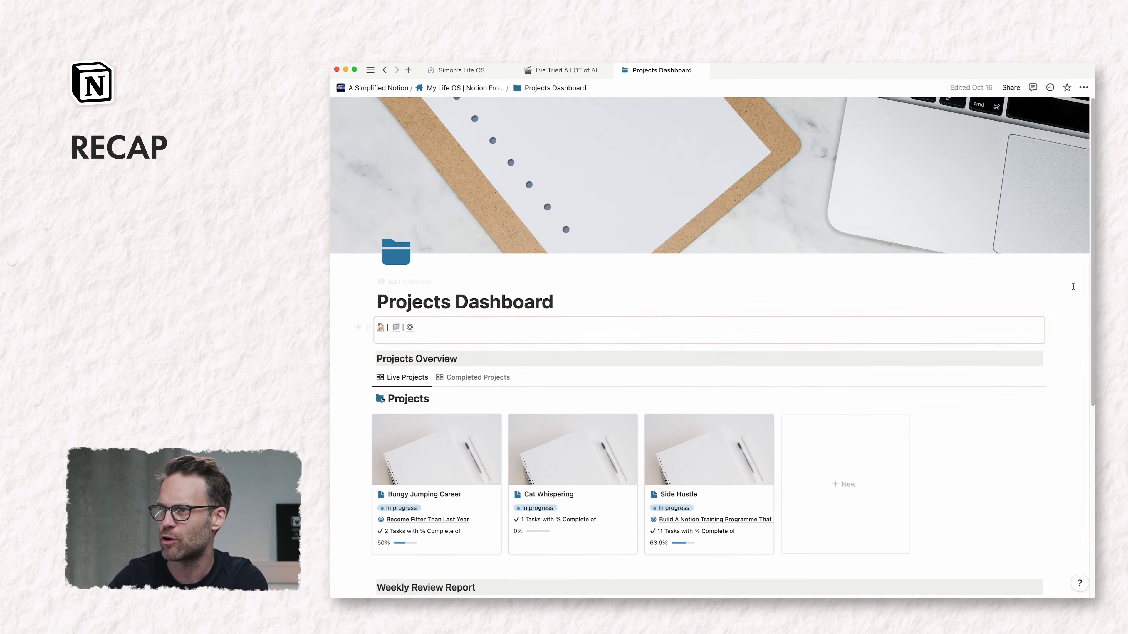
Step: Open New Project TEMPLATE for editing, review its contents, and open the settings of its Mark Project As Reviewed button
left_click(1040, 377)
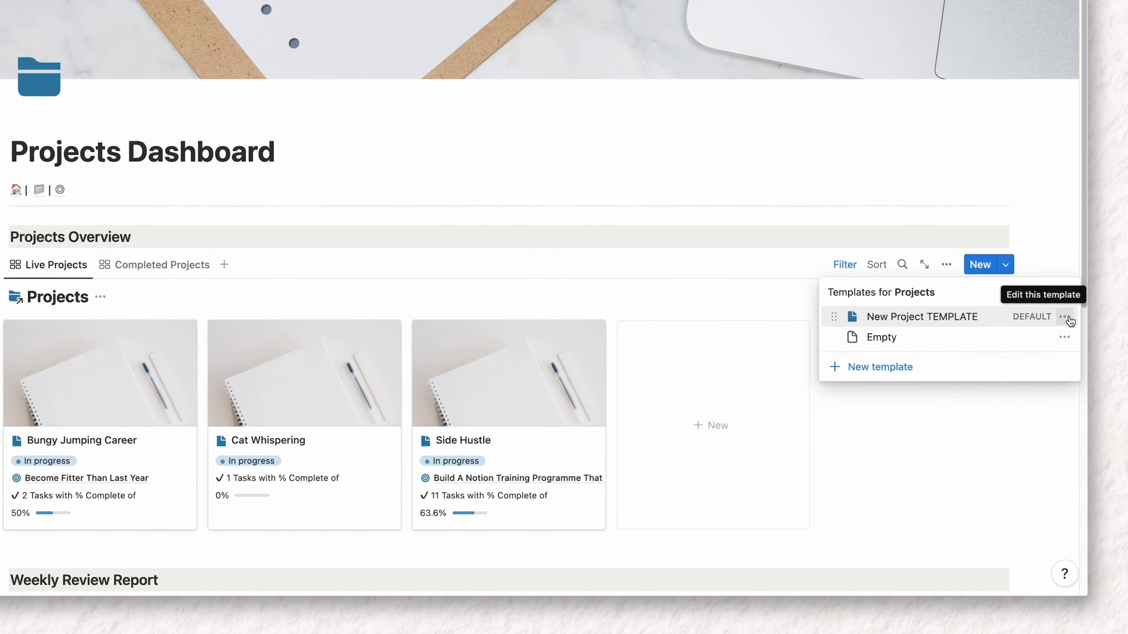
left_click(1065, 317)
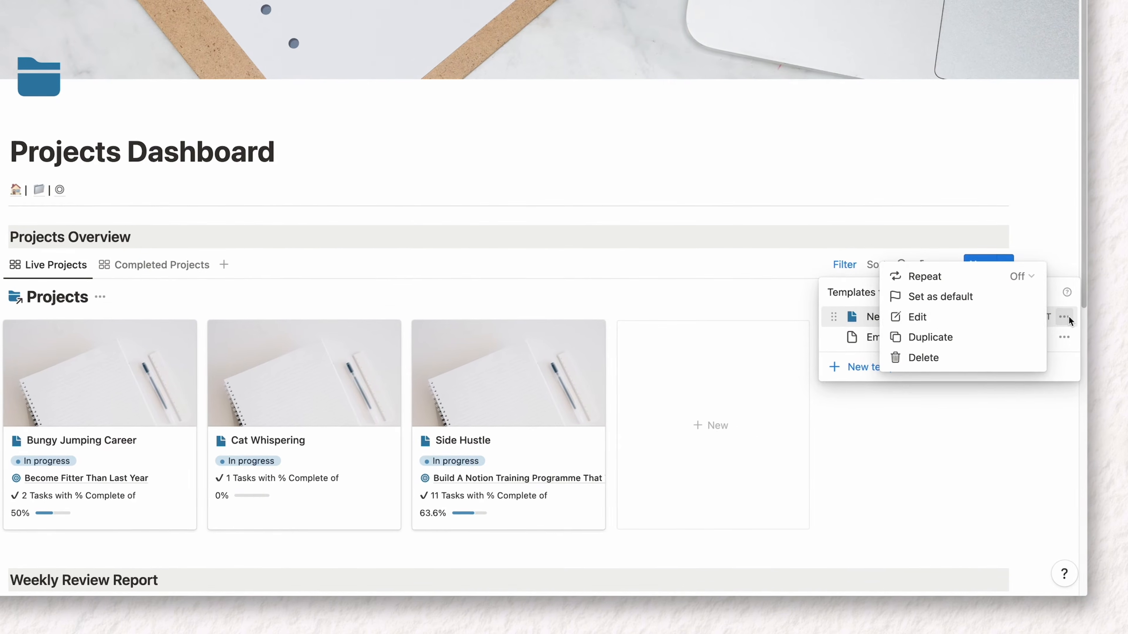
left_click(937, 319)
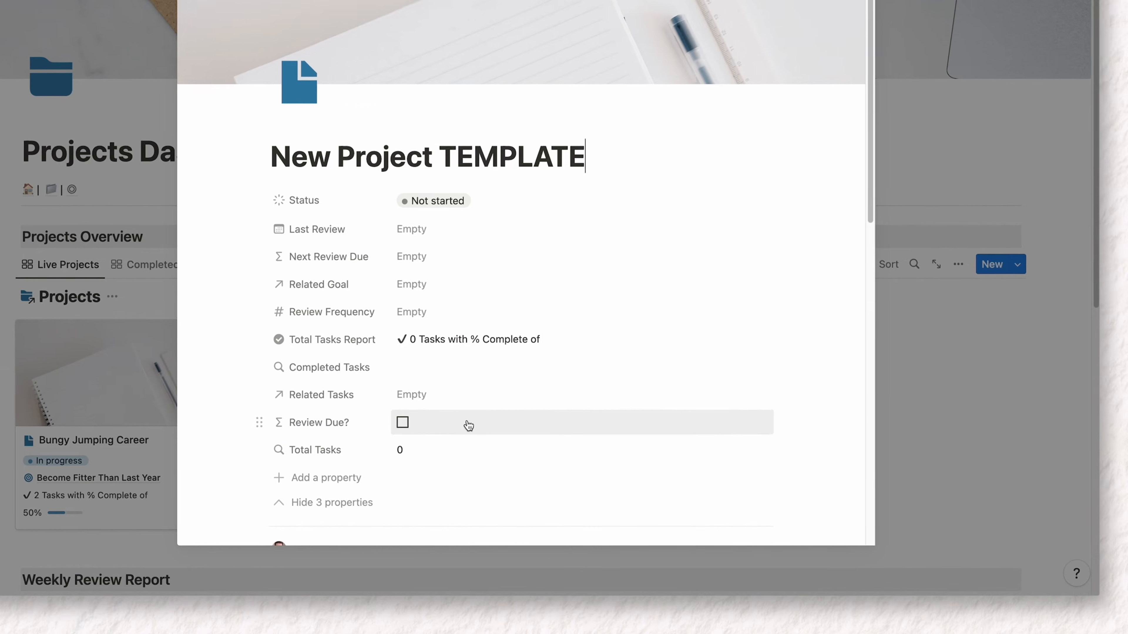
scroll(465, 426, "down", 8)
scroll(389, 205, "up", 2)
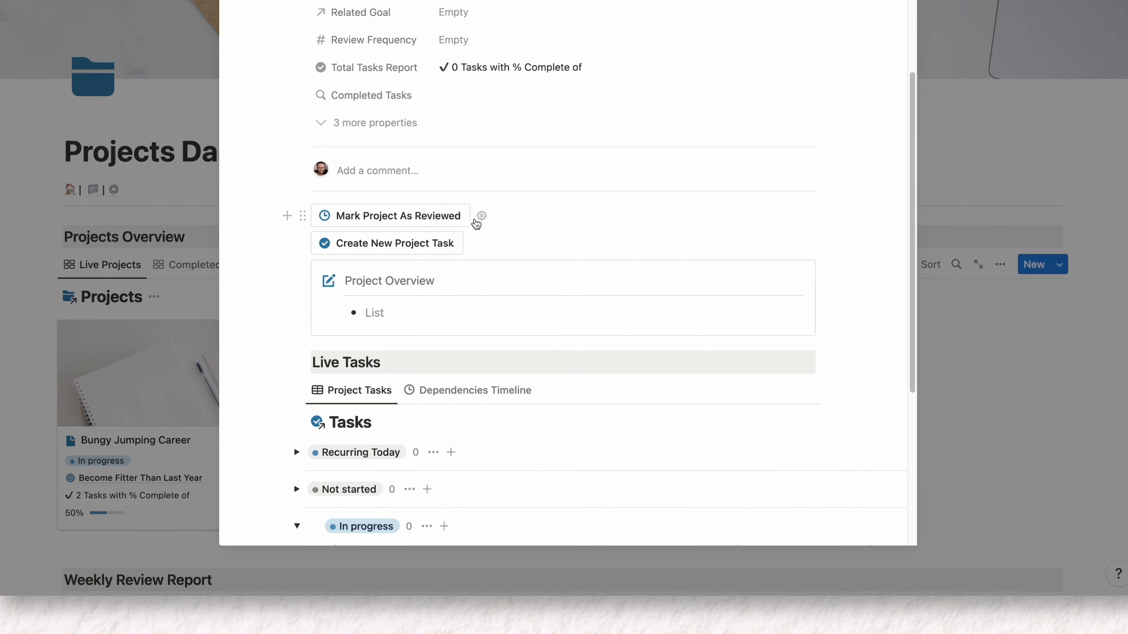
left_click(482, 216)
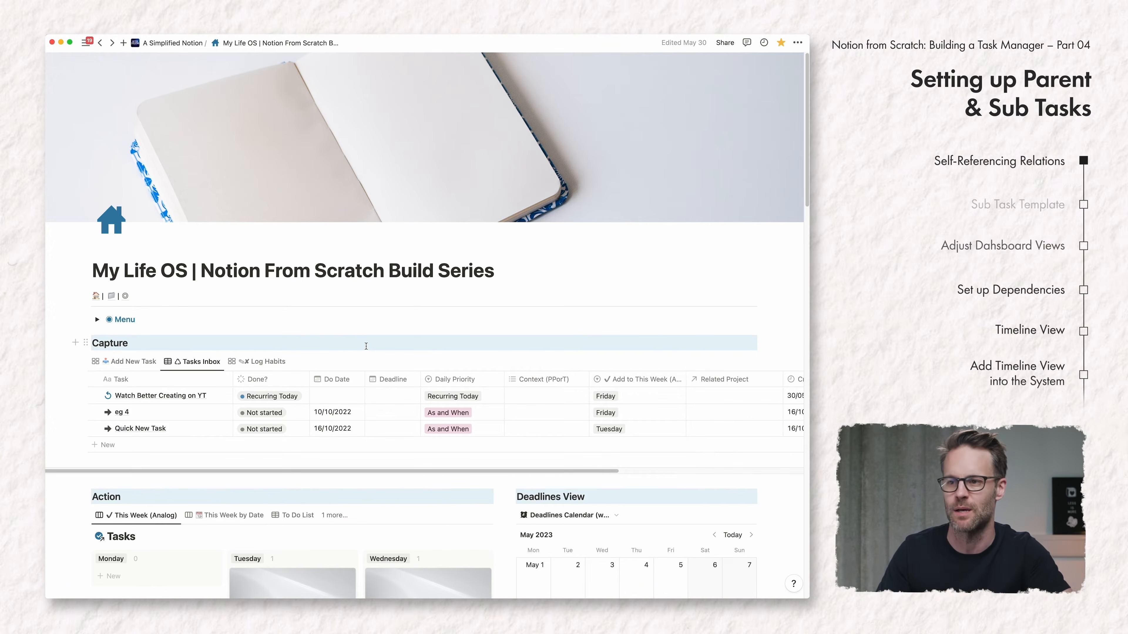
Step: Open the Tasks database from the Action section and turn on sub-items for its System View
scroll(374, 340, "down", 5)
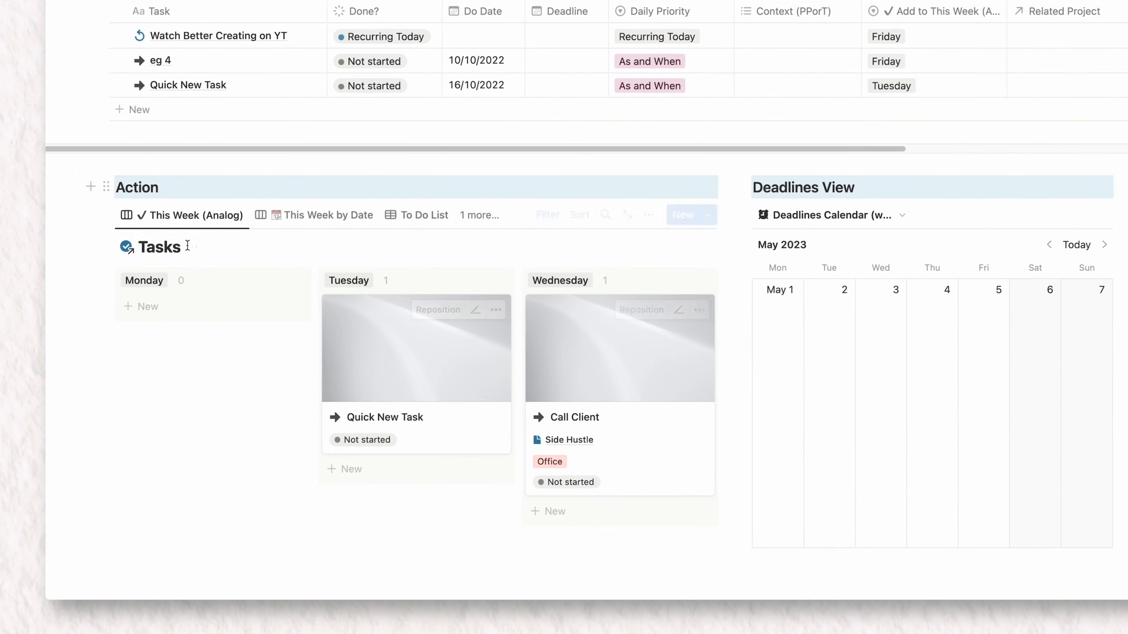
left_click(158, 251)
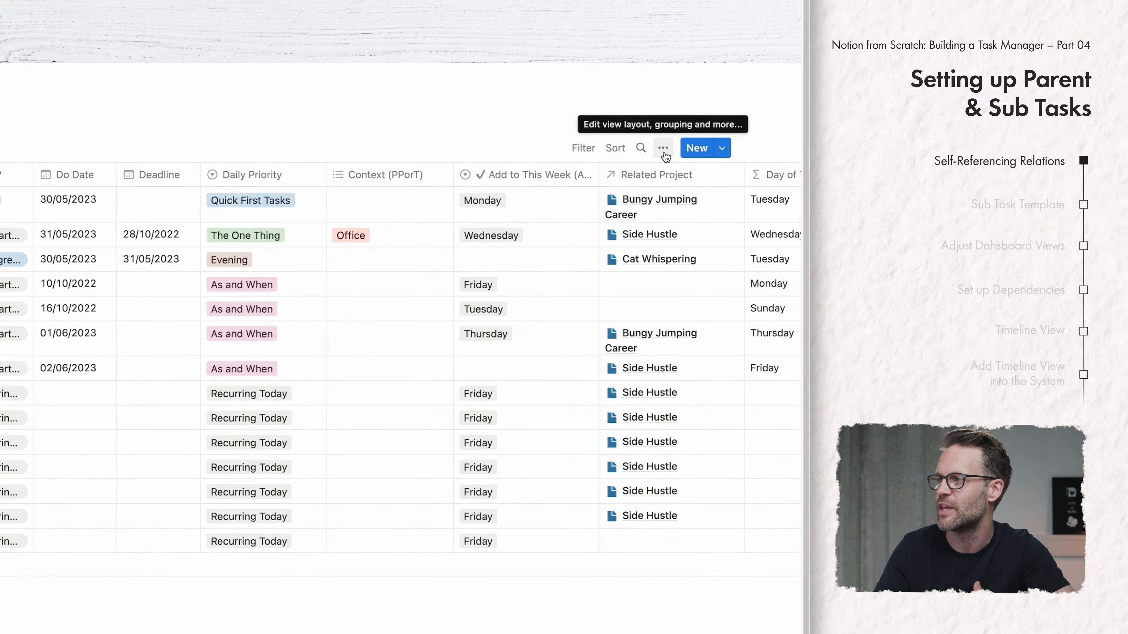
left_click(664, 153)
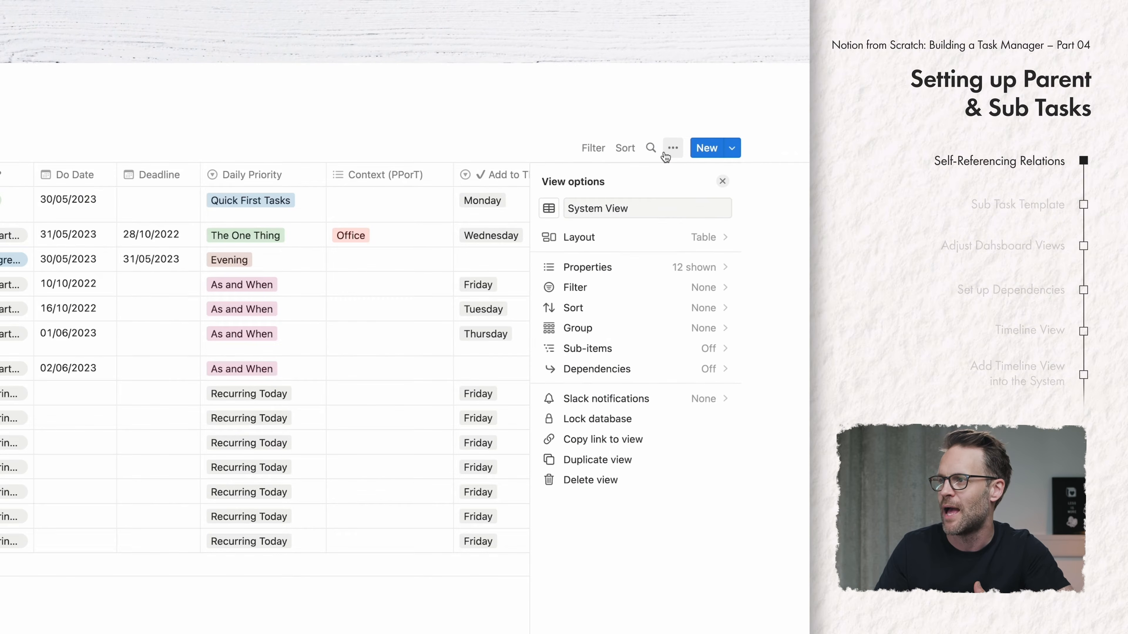
left_click(630, 355)
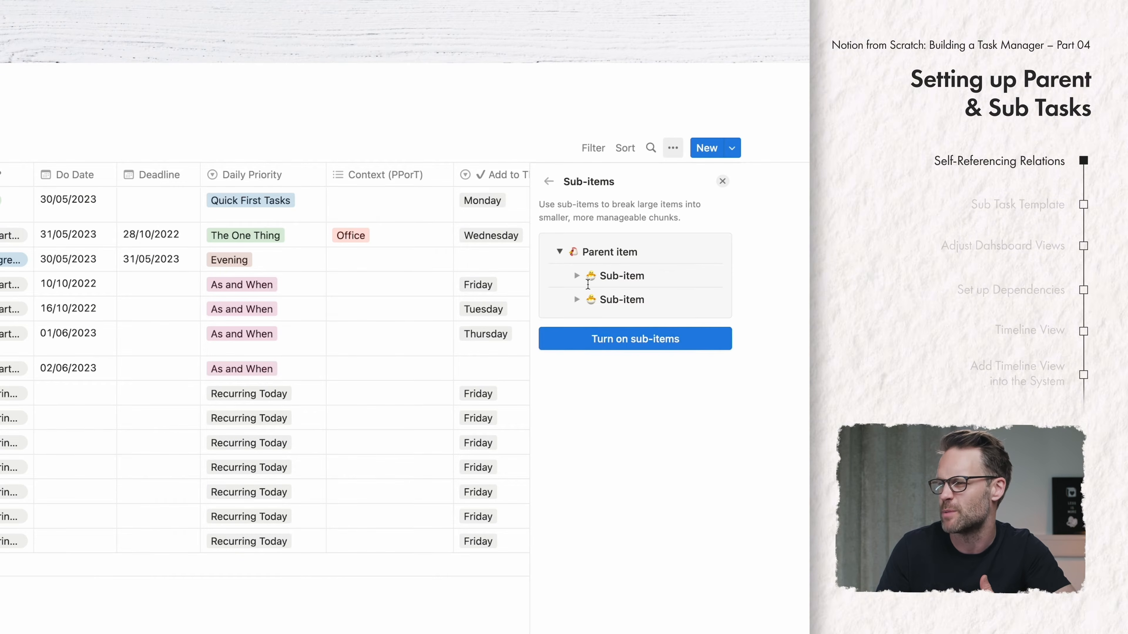
left_click(617, 340)
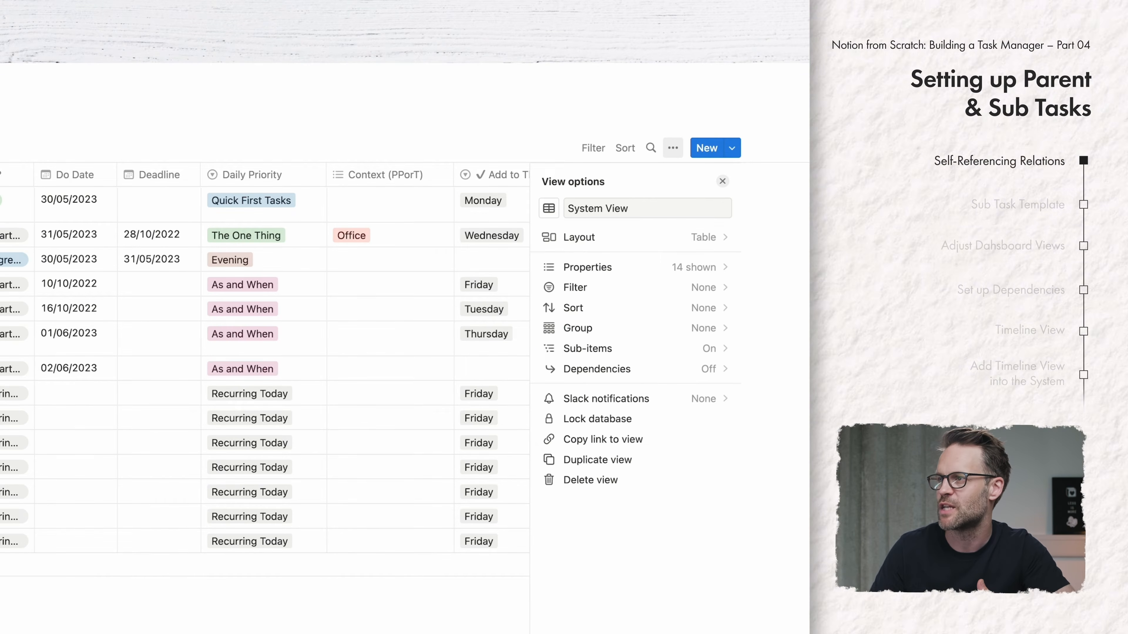
left_click(486, 132)
Step: Rename the Sub-item relation property of the Tasks database as Sub-tasks
scroll(385, 428, "right", 10)
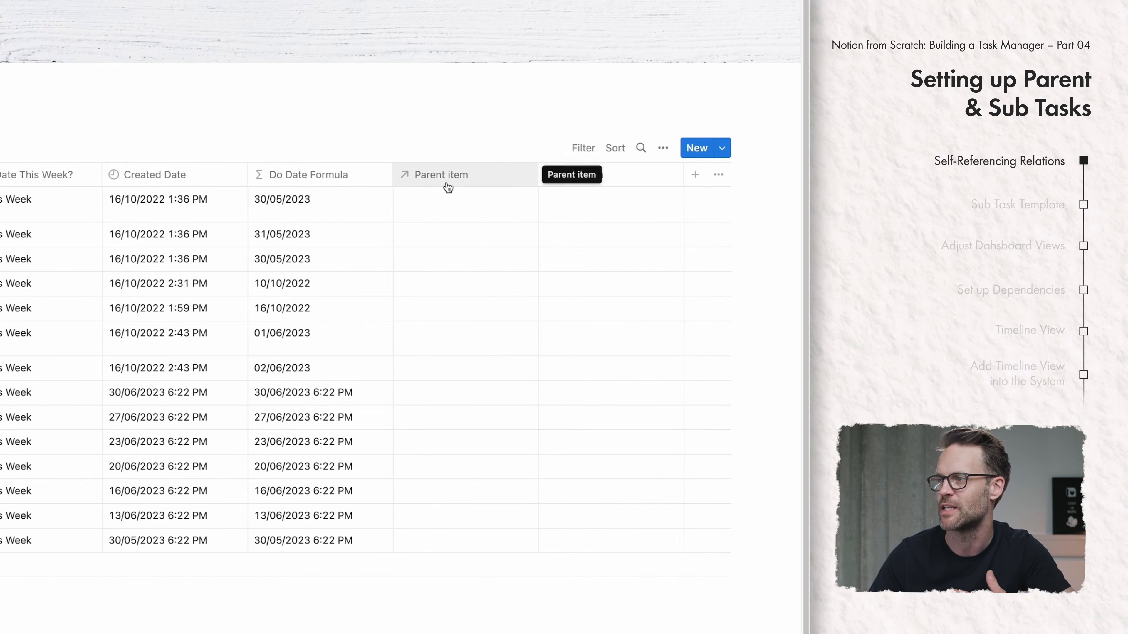
left_click(603, 185)
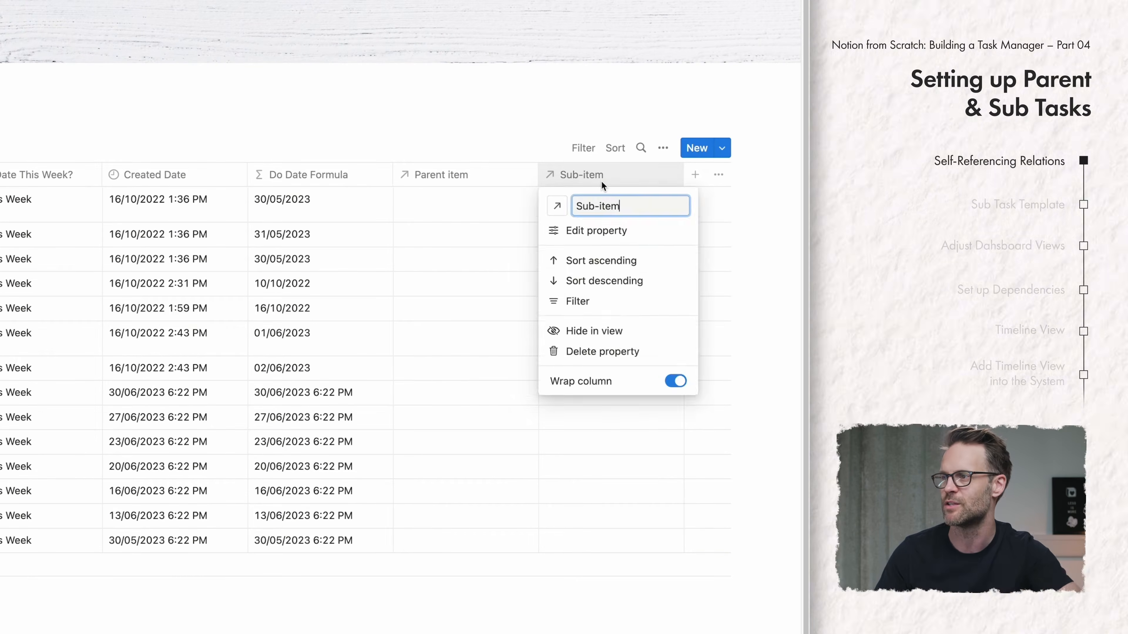
left_click(602, 229)
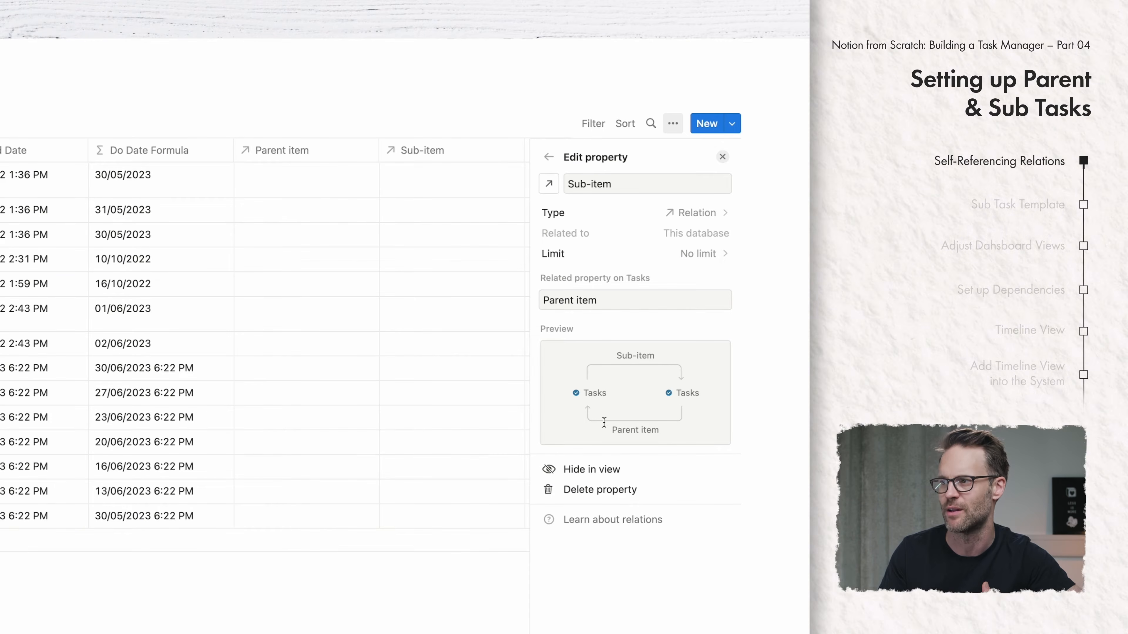
left_click(616, 183)
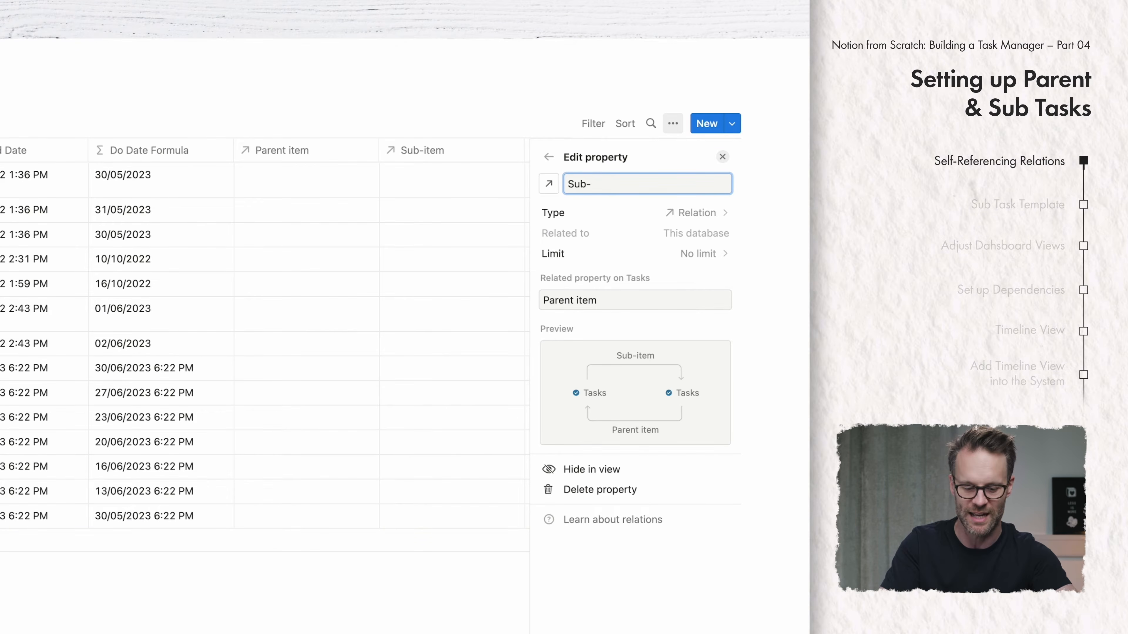
left_click(464, 253)
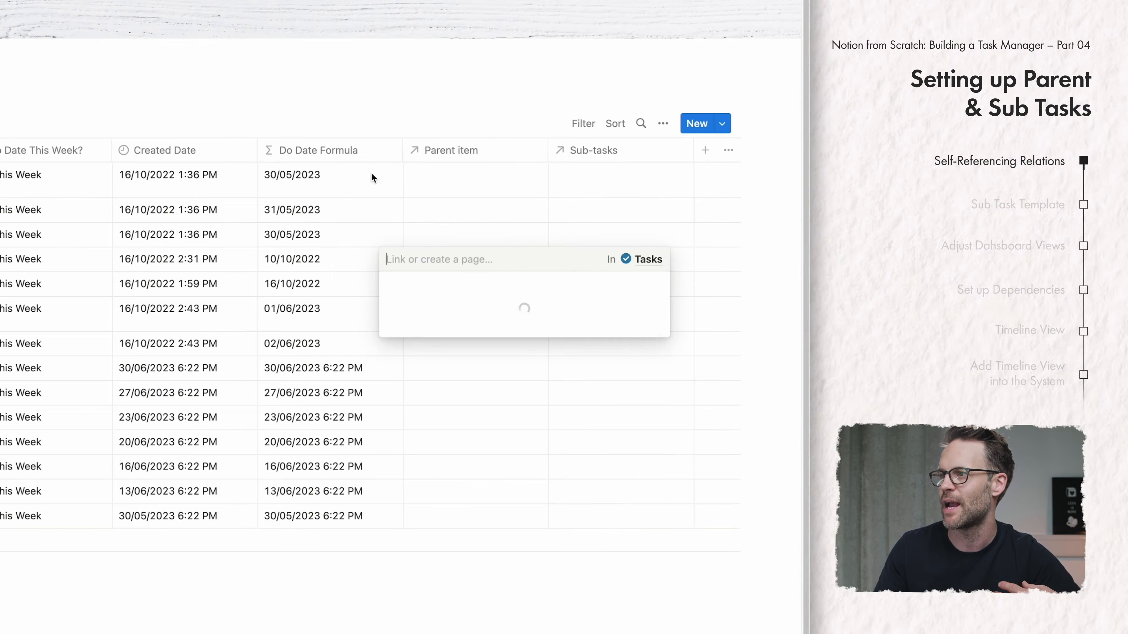
Step: Rename the Parent item relation property as Parent tasks
left_click(441, 150)
left_click(474, 153)
left_click(474, 181)
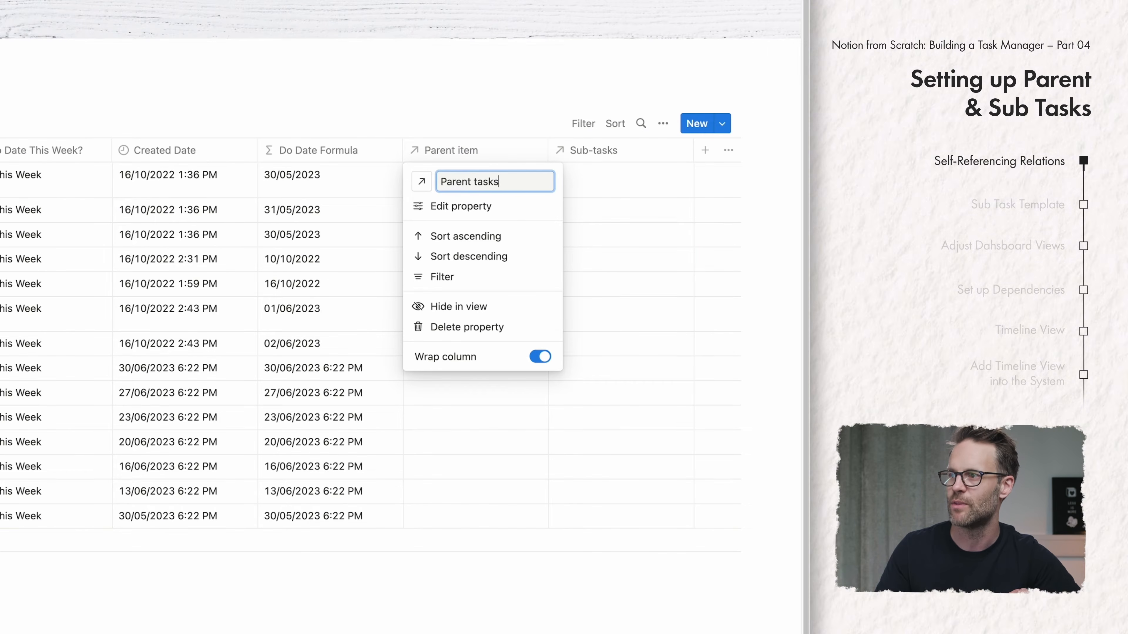
Step: Limit the Parent tasks relation property to 1 page and close its settings
left_click(449, 209)
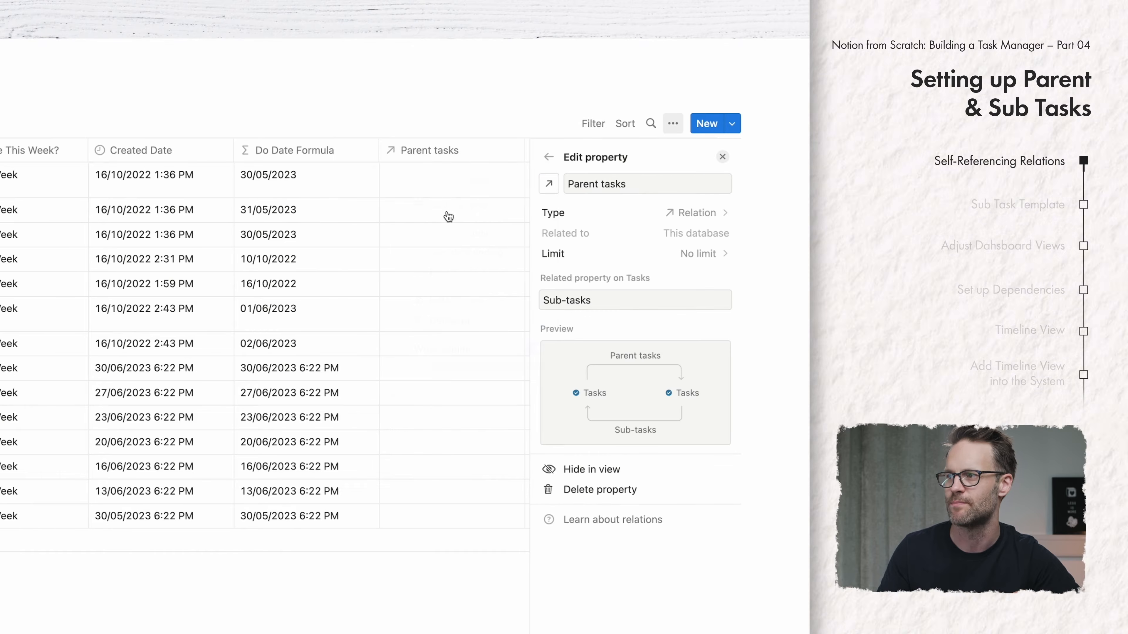
left_click(684, 257)
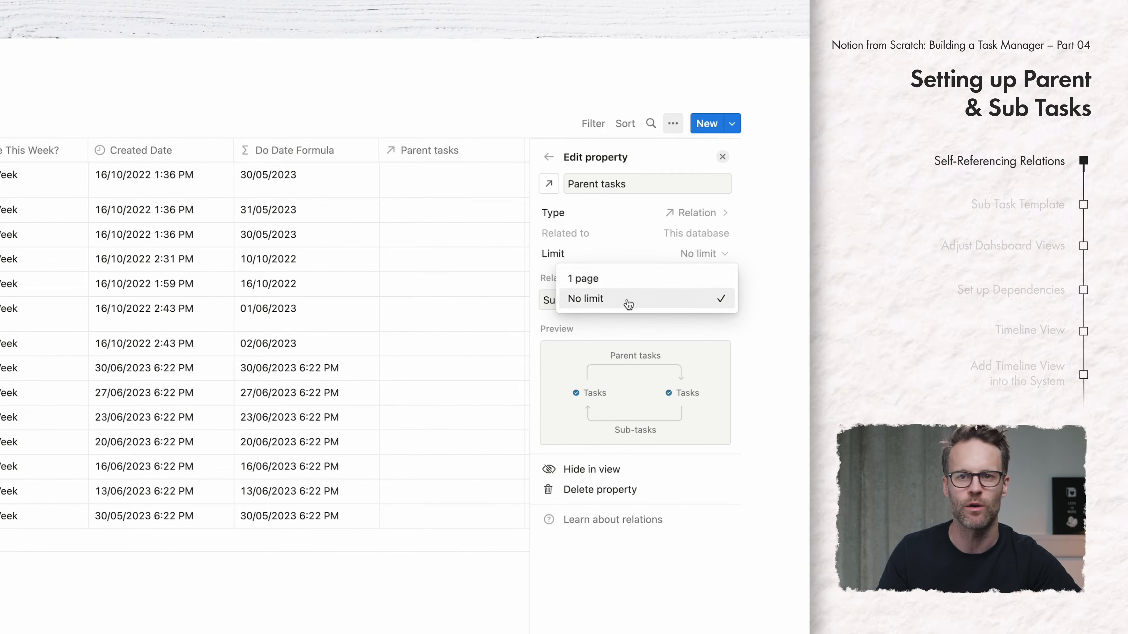
left_click(620, 285)
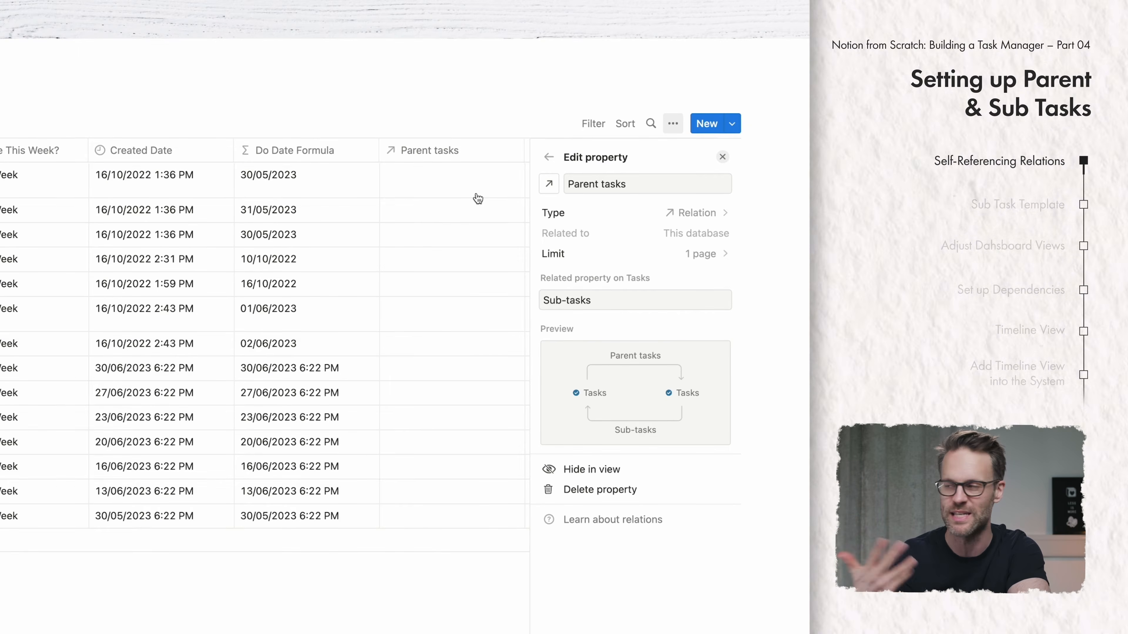
left_click(487, 99)
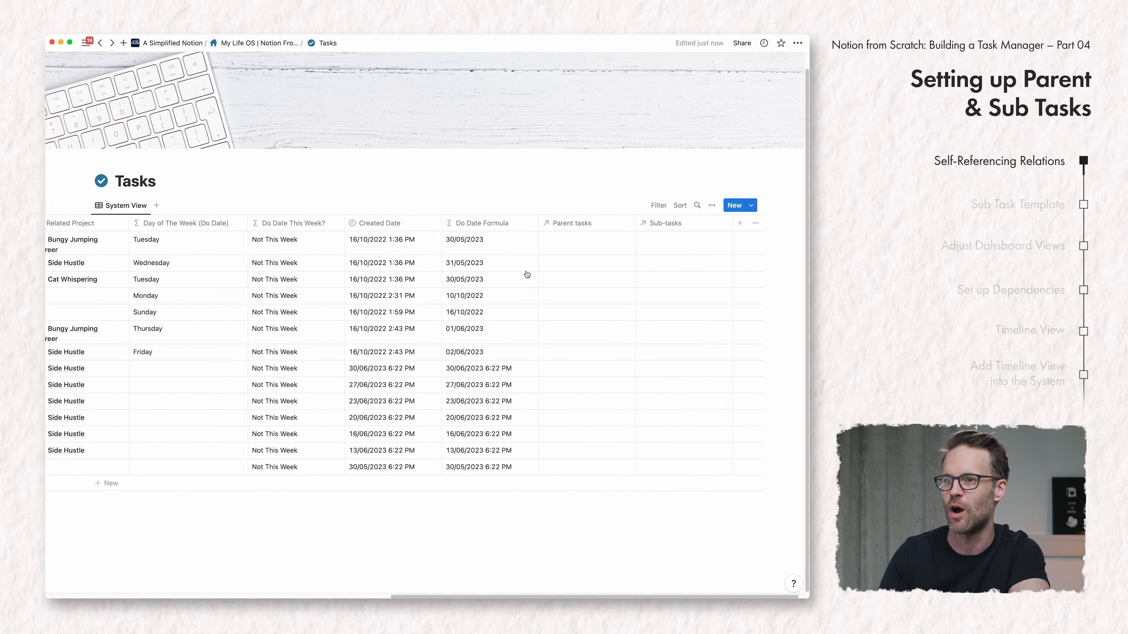
Step: Create a task from the New Main Task template, title it "Create Notion Tutorial (Parent)", and return to the Tasks table
scroll(505, 273, "left", 10)
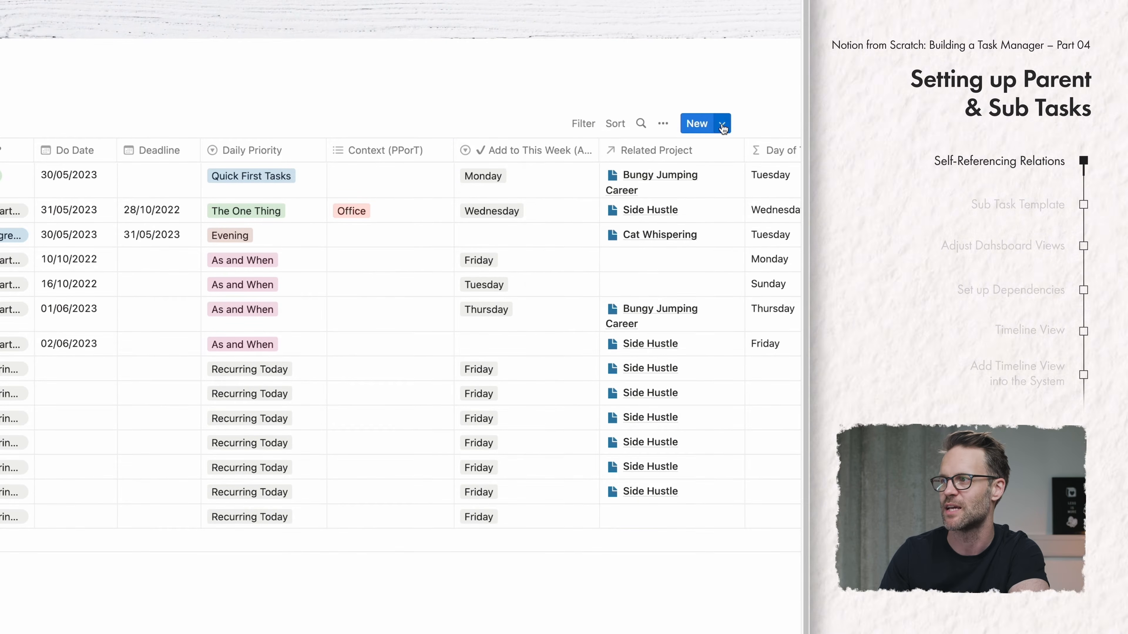
left_click(723, 128)
left_click(618, 176)
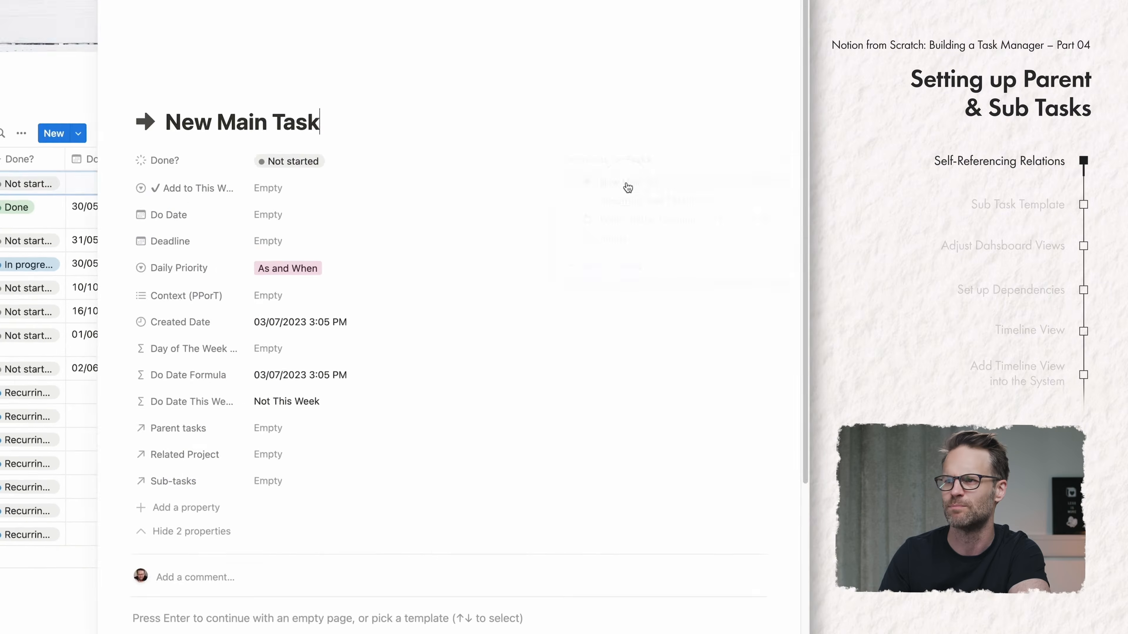
key("super+a")
type("Cre")
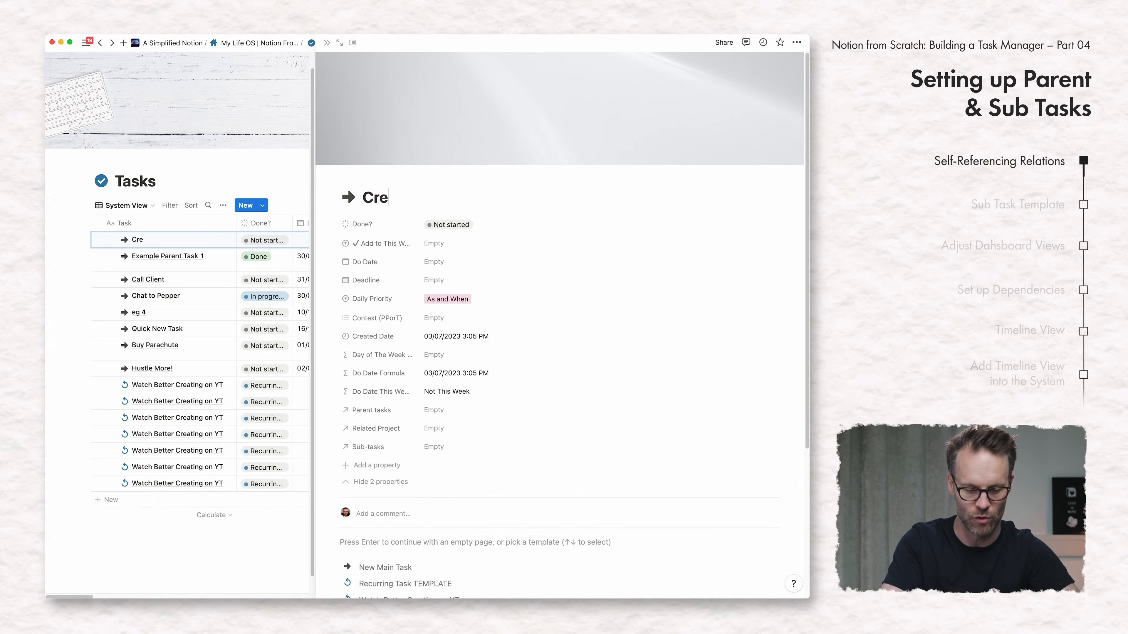
type("ate Notion T")
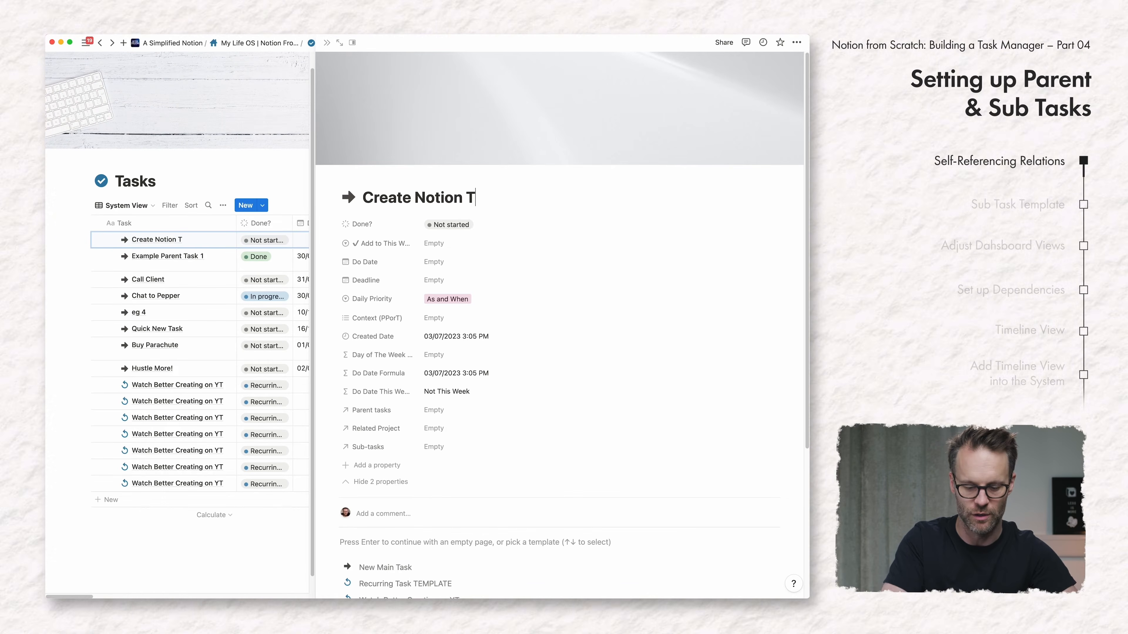
type("utoria.")
key("BackSpace")
type("l")
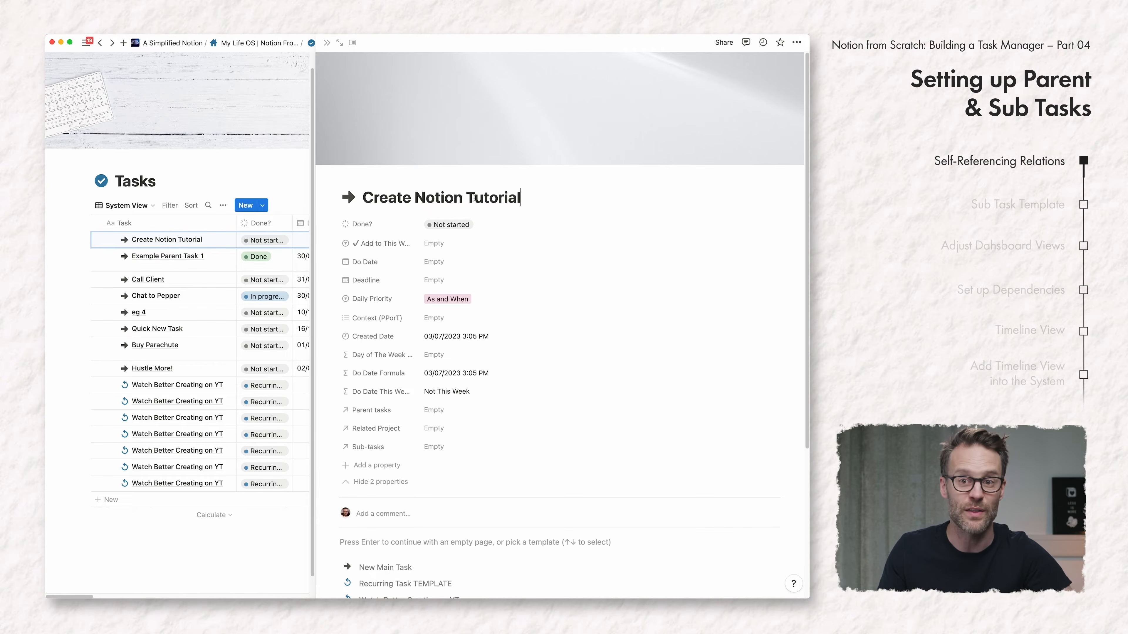
type(" (Parent")
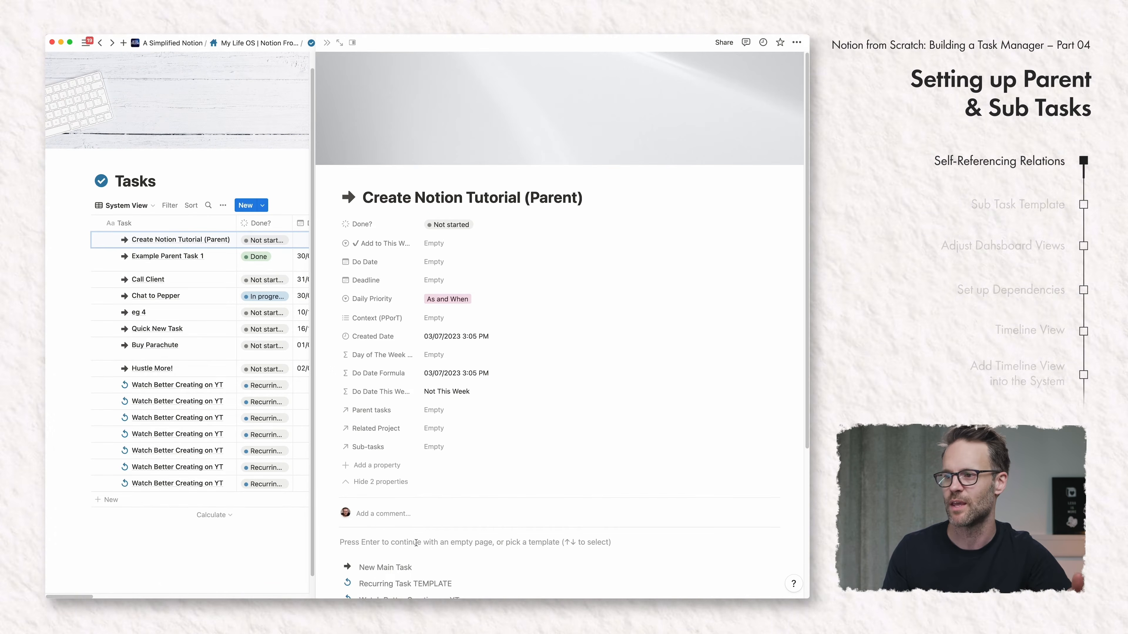
left_click(389, 536)
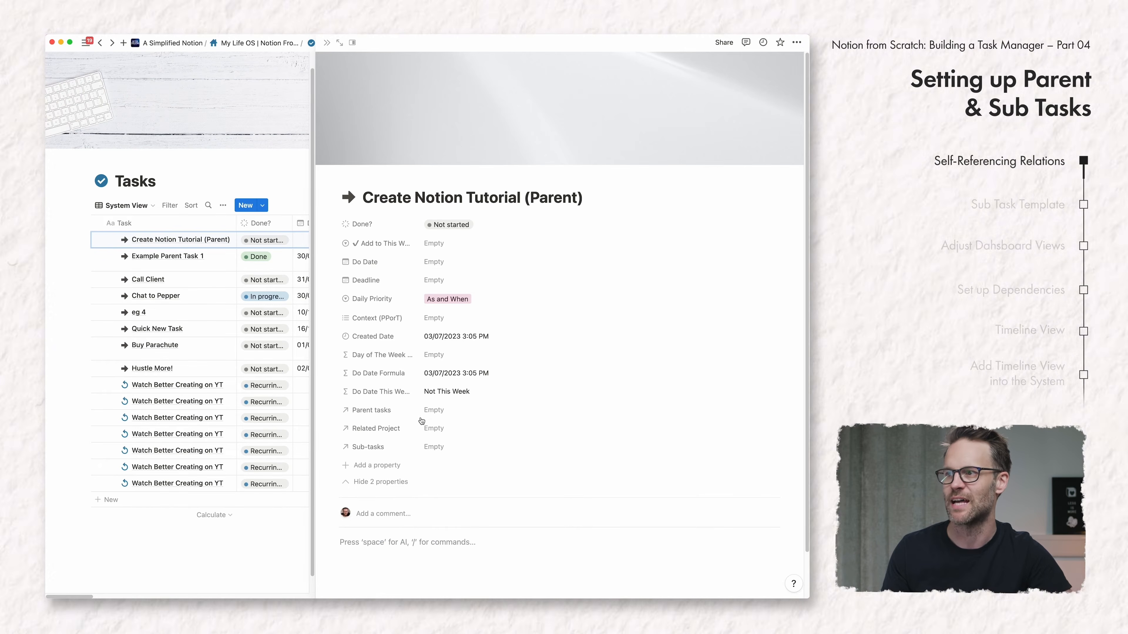
left_click(328, 43)
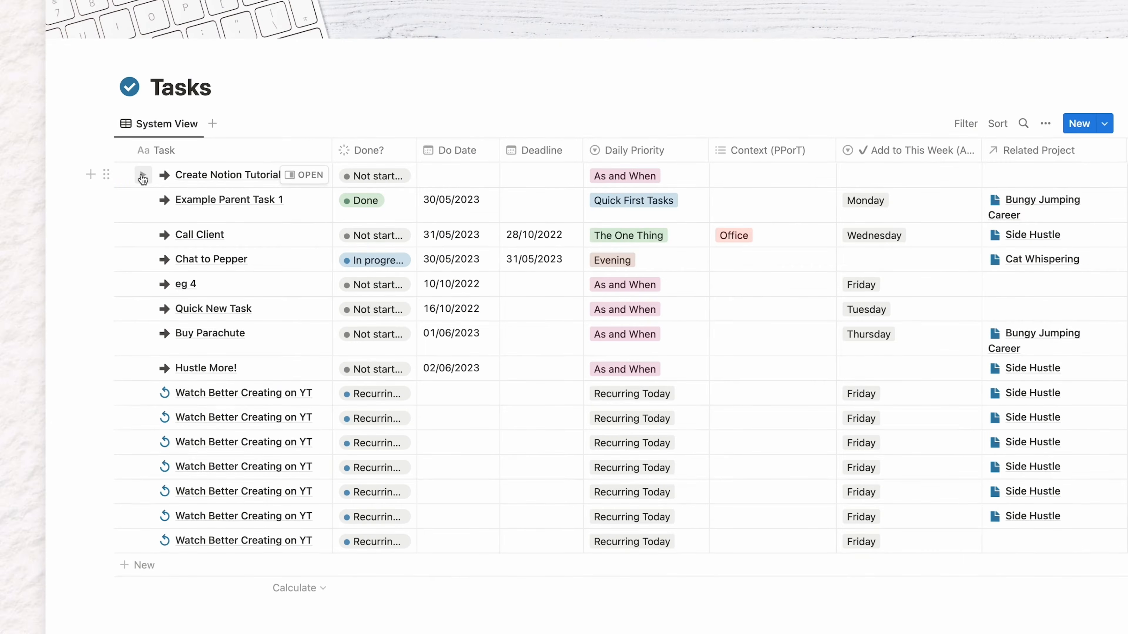
Step: Expand the Create Notion Tutorial (Parent) task, open its page and continue with an empty page body
left_click(143, 176)
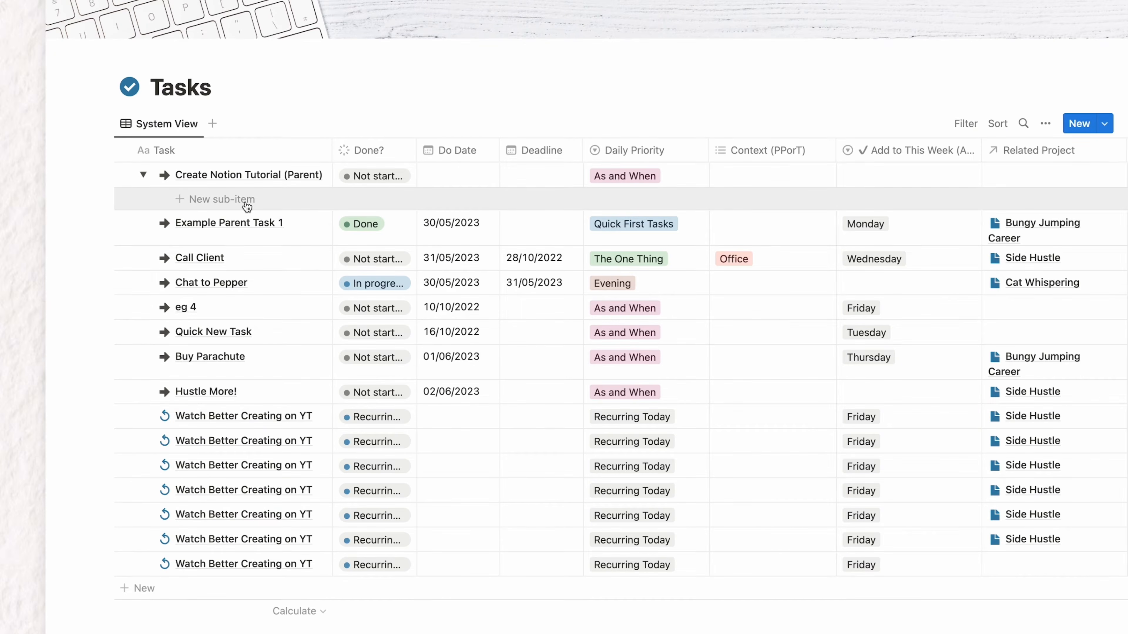
left_click(306, 175)
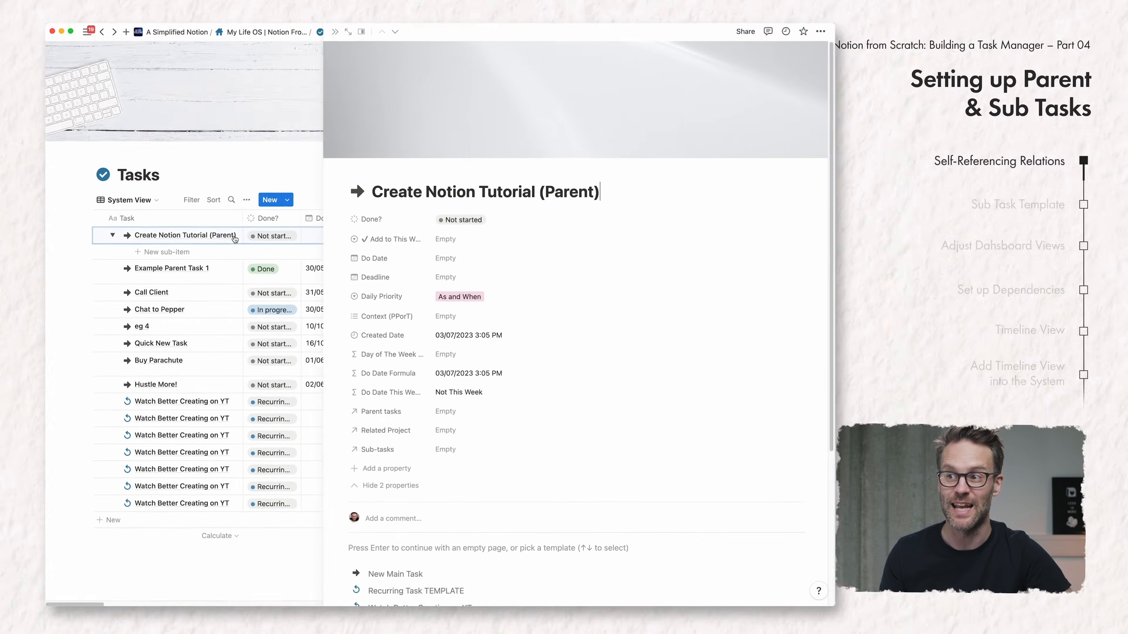
scroll(543, 451, "down", 3)
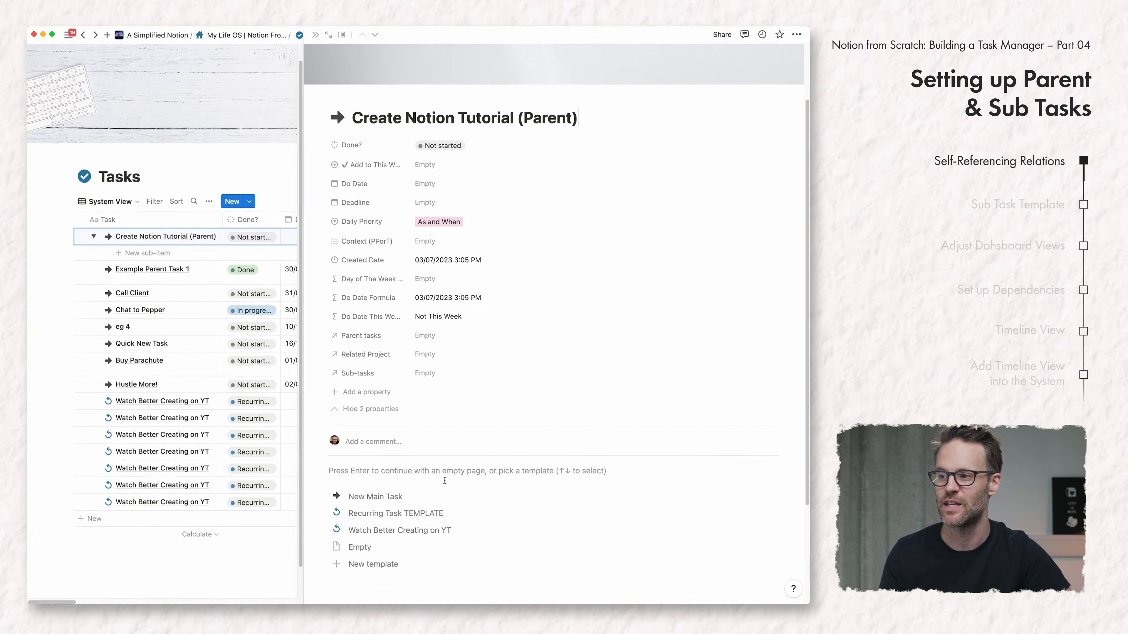
left_click(447, 480)
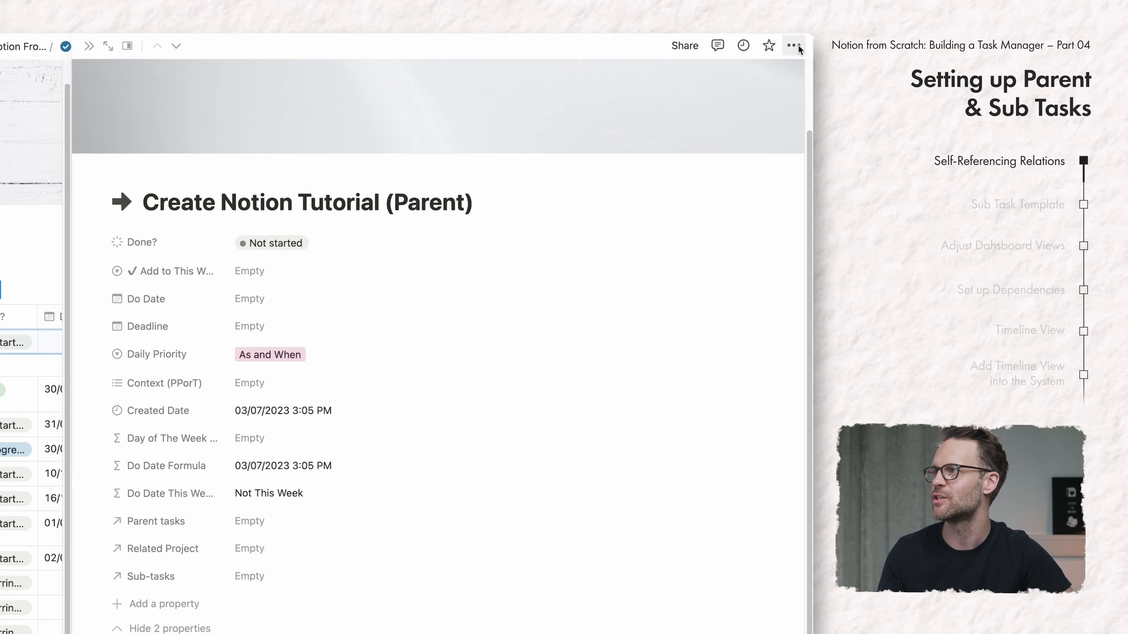
Step: Customize the pages in Tasks so that the Sub-tasks property is displayed as a page section
left_click(794, 29)
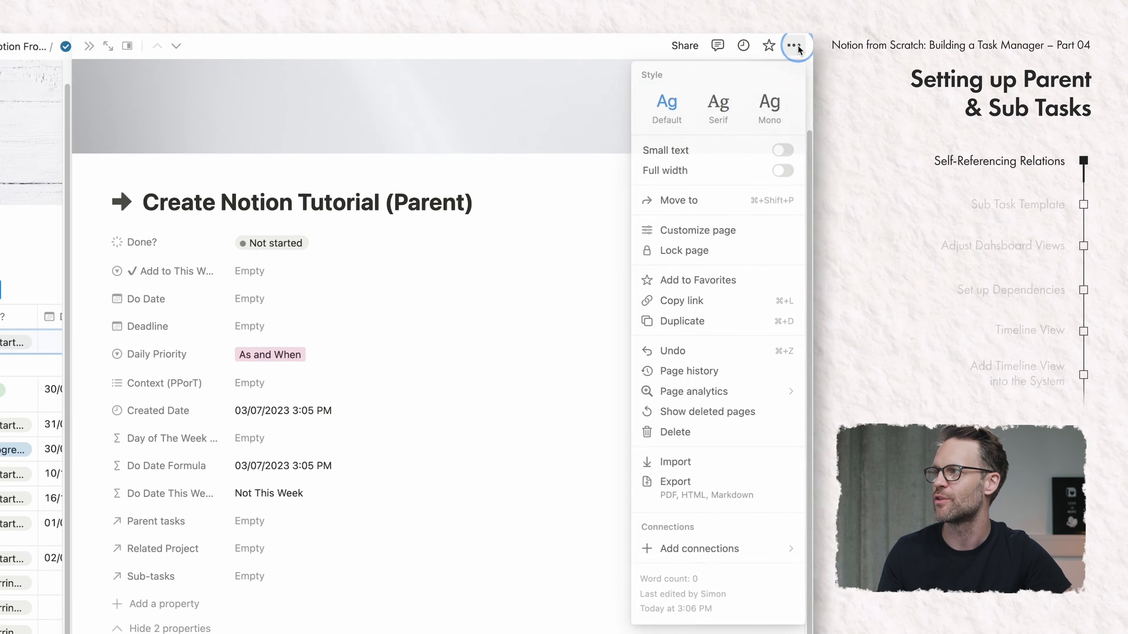
left_click(730, 231)
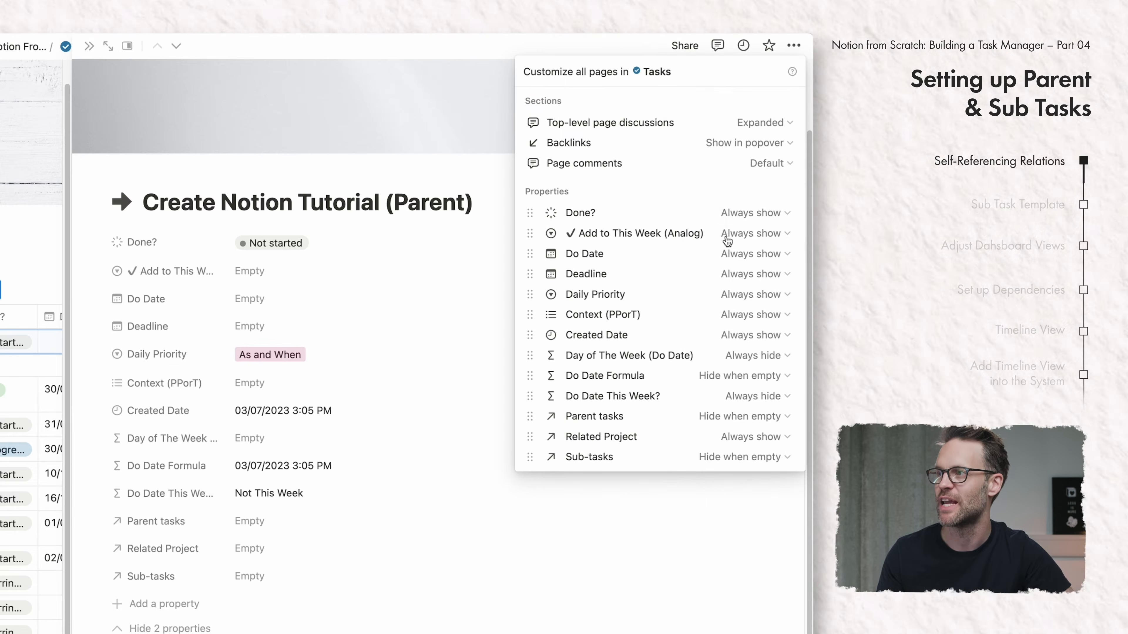
left_click(777, 463)
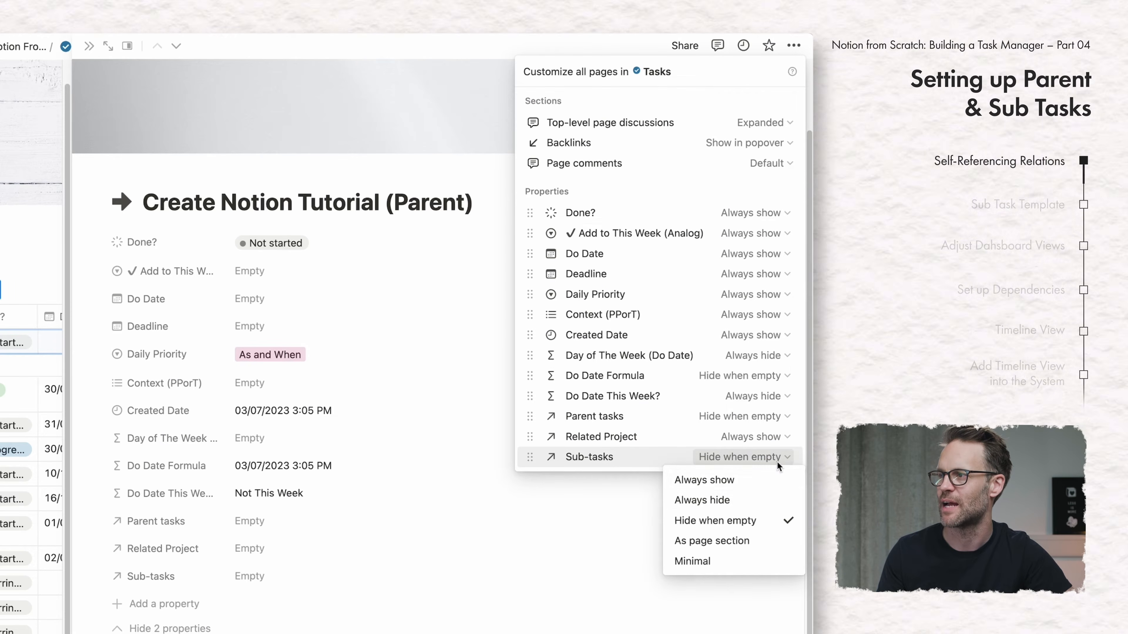
left_click(712, 541)
left_click(167, 413)
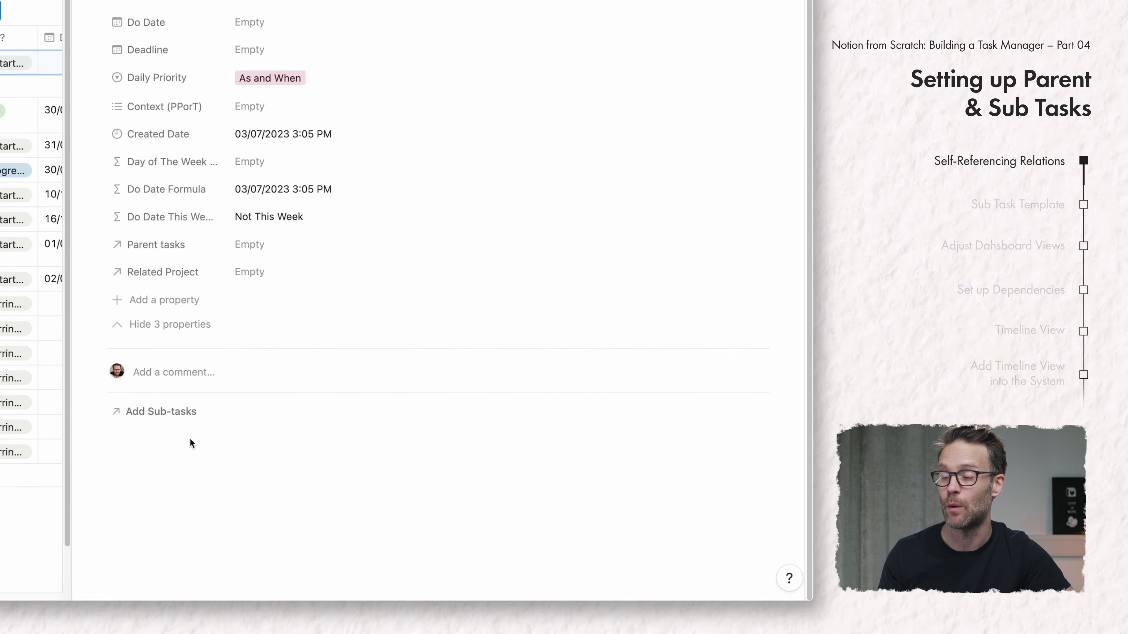
Step: Create a linked sub-task named "Plan video for Tutorial (sub Task 1" in the page's Sub-tasks section, and return to the Tasks table
left_click(162, 412)
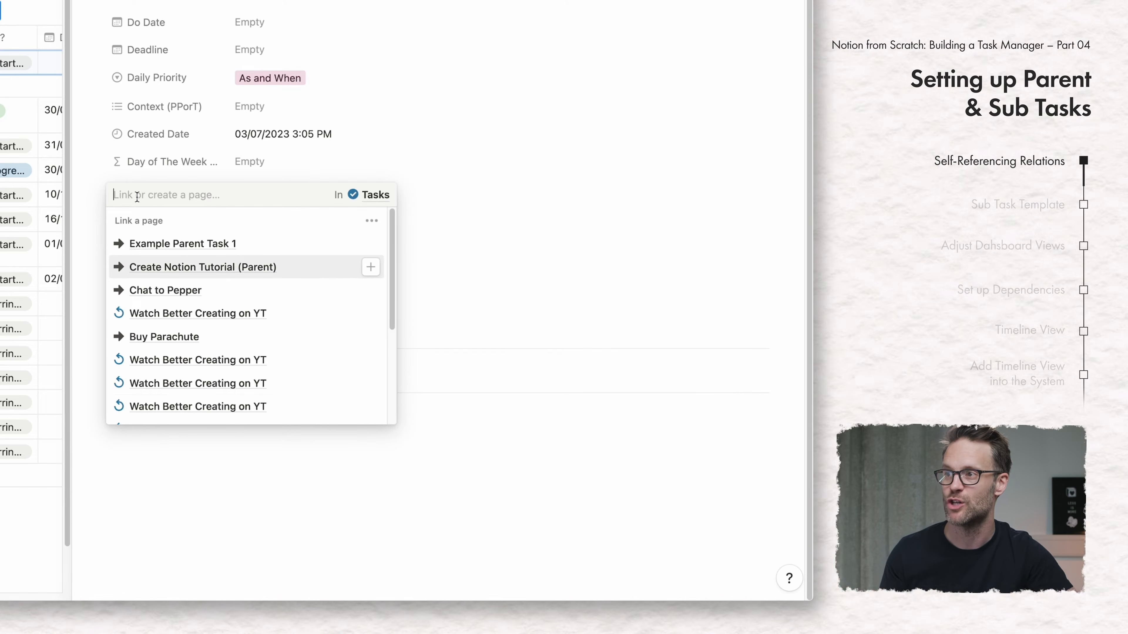
type("Plan")
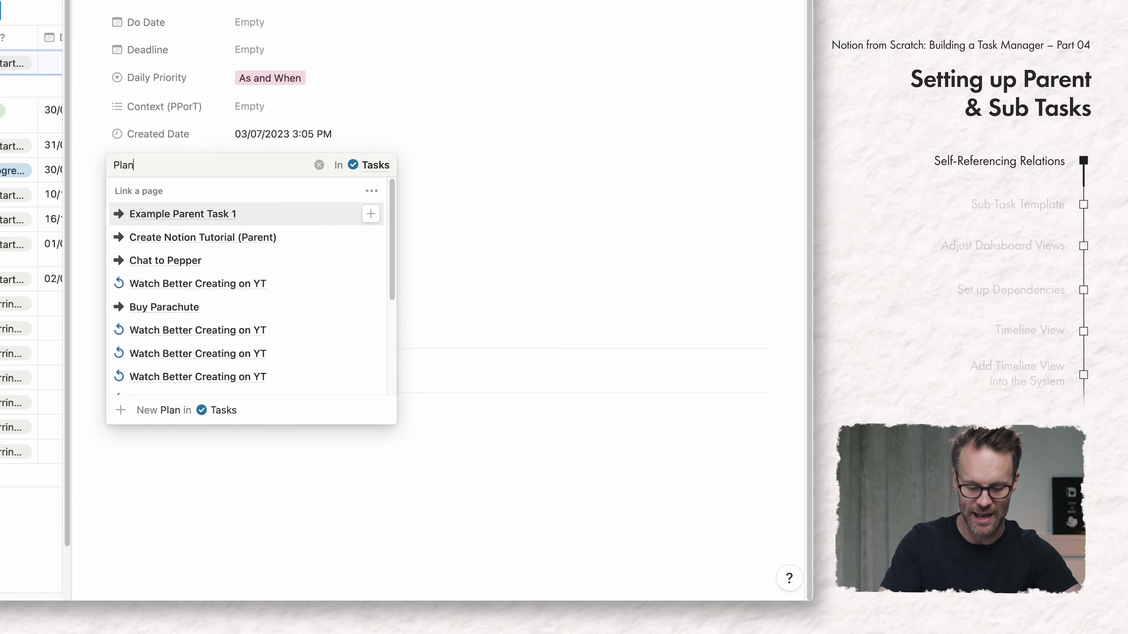
type(" video for T")
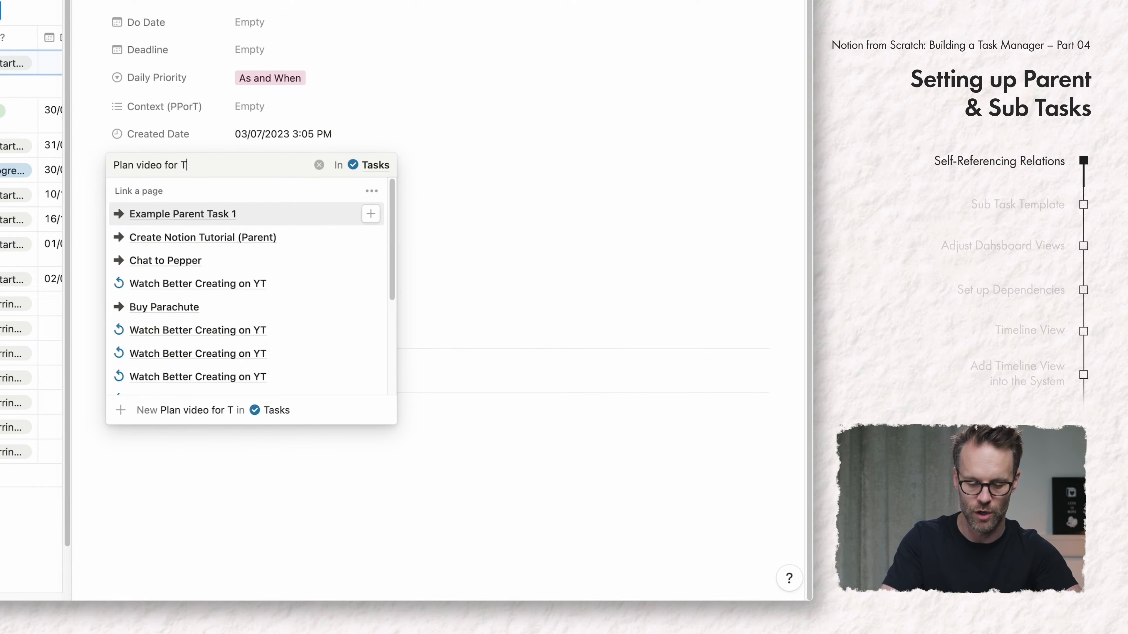
type("utorial (sub Task 1")
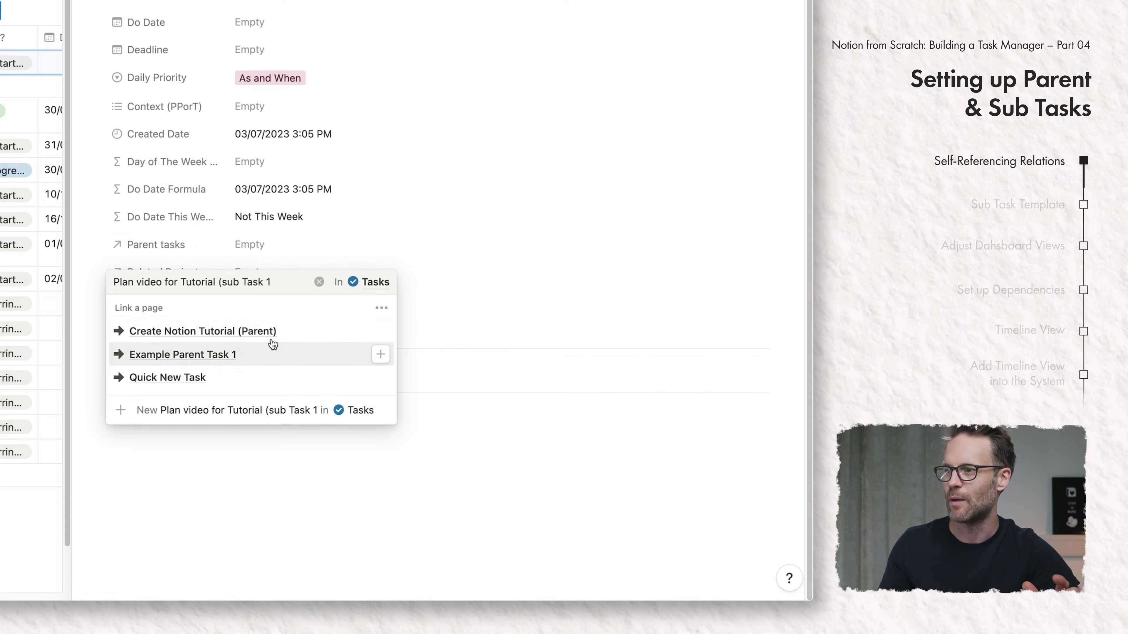
left_click(200, 411)
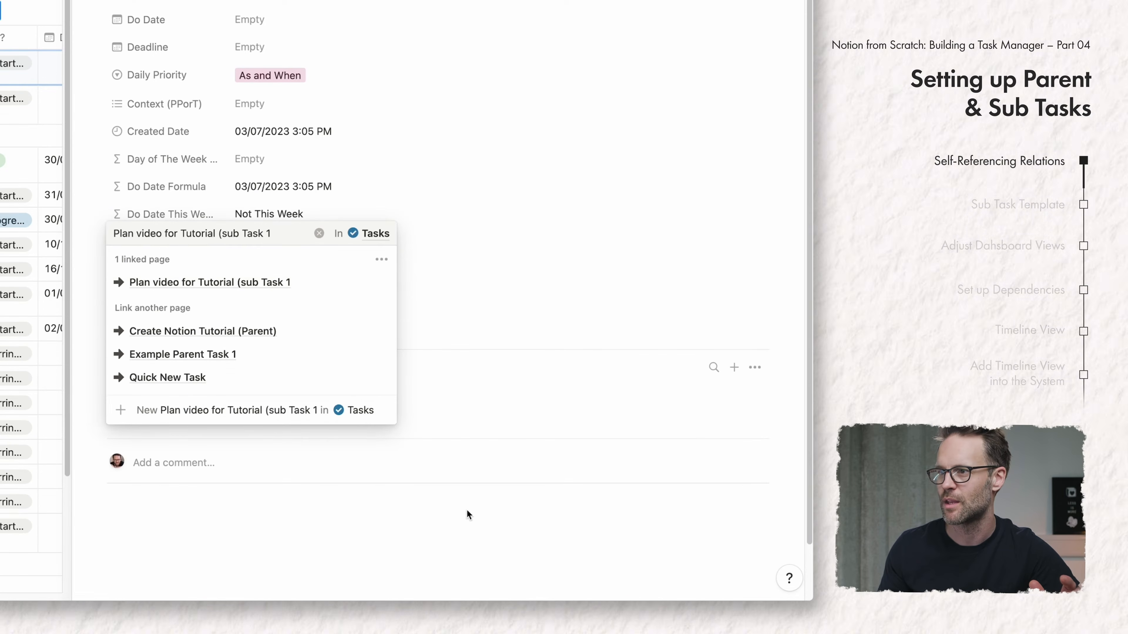
left_click(472, 552)
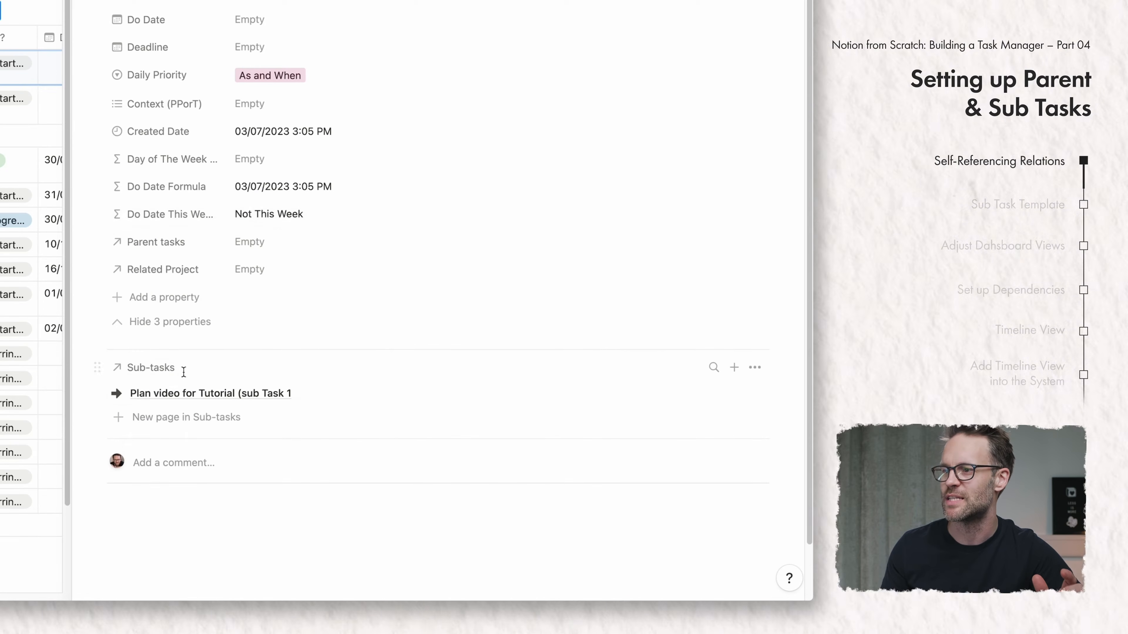
left_click(307, 150)
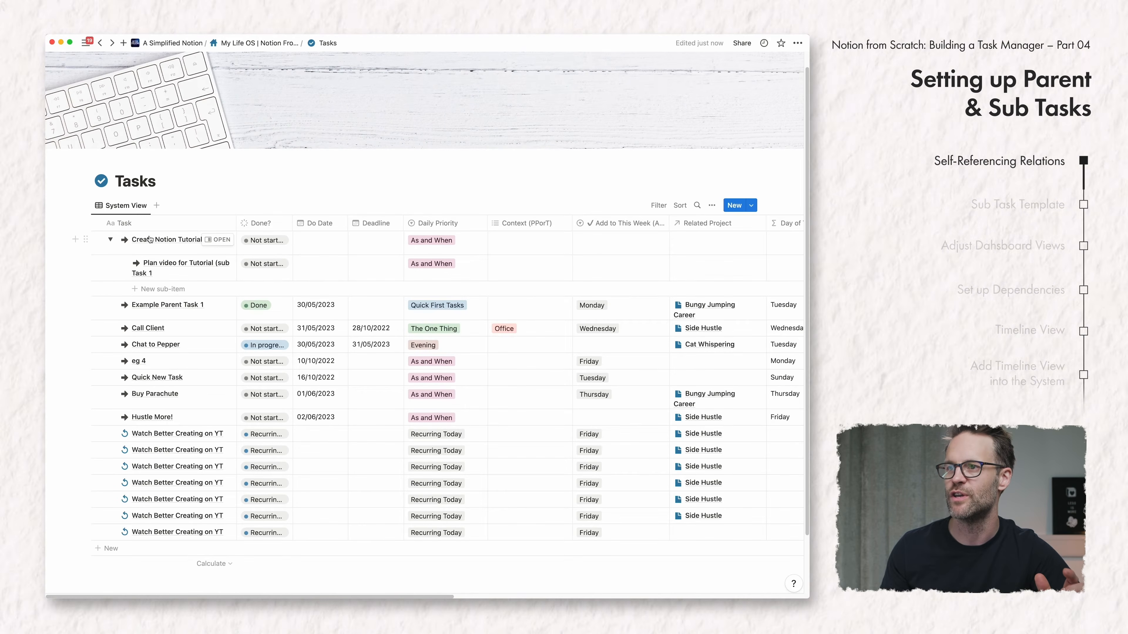
Step: Add a second sub-item under Create Notion Tutorial (Parent), titled "Film Video for Tutorial (sub task 2)"
scroll(341, 273, "right", 10)
scroll(341, 273, "left", 10)
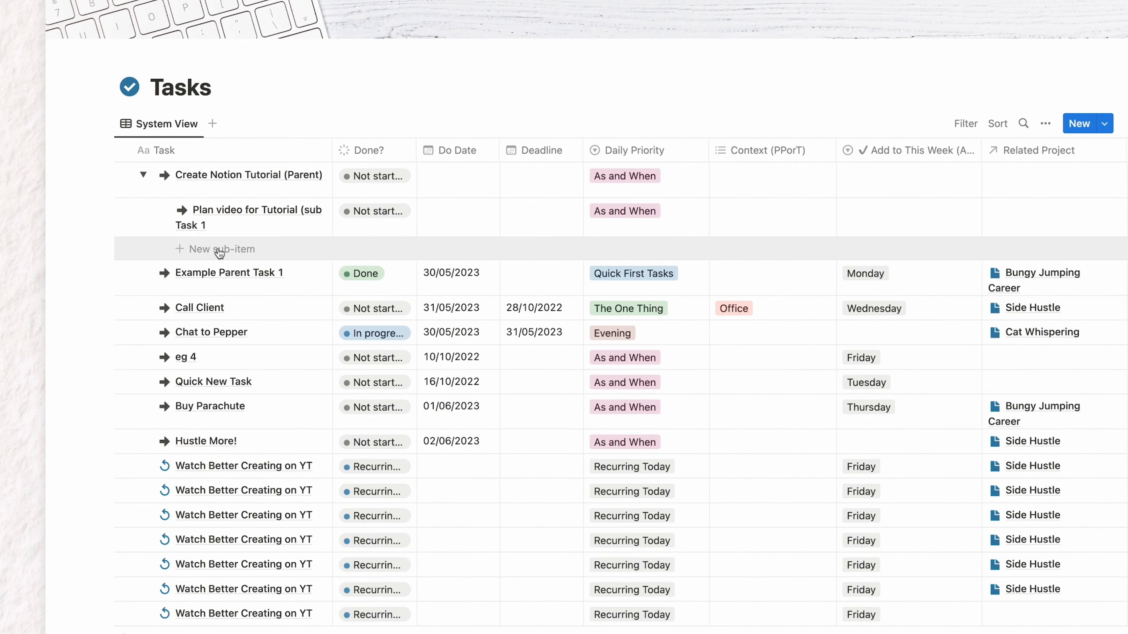
left_click(218, 250)
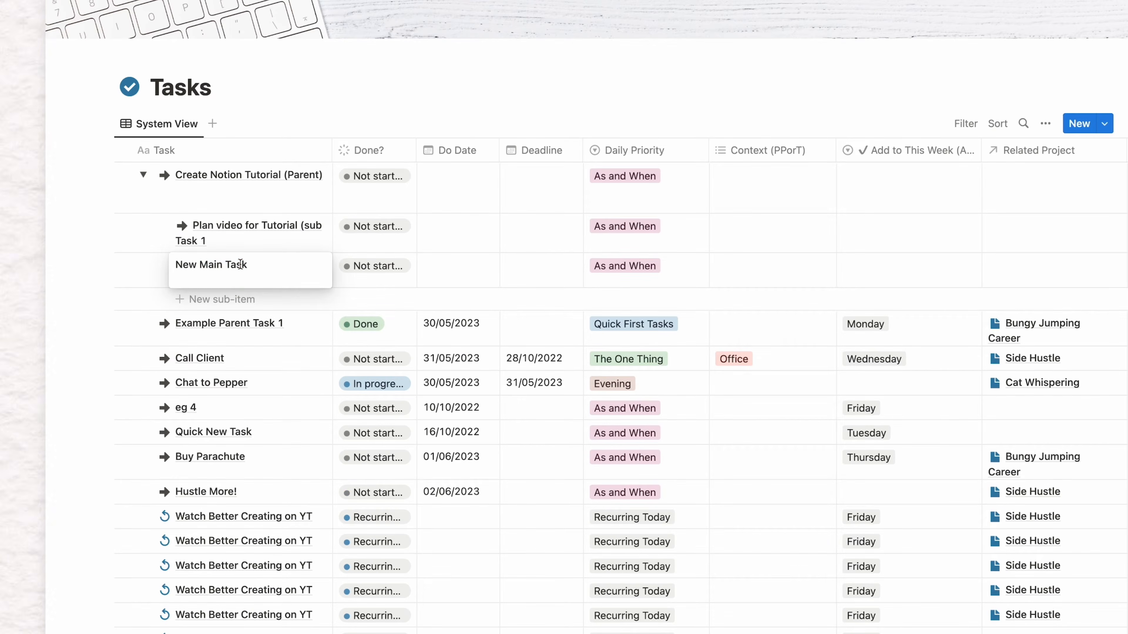
triple_click(240, 264)
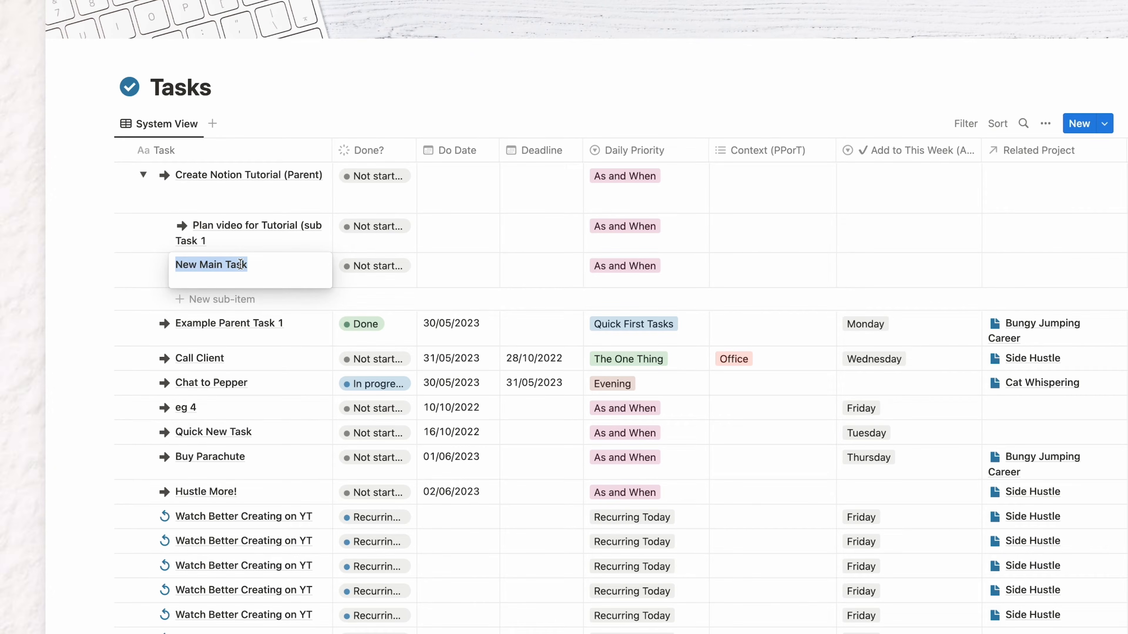
type("Film Vi")
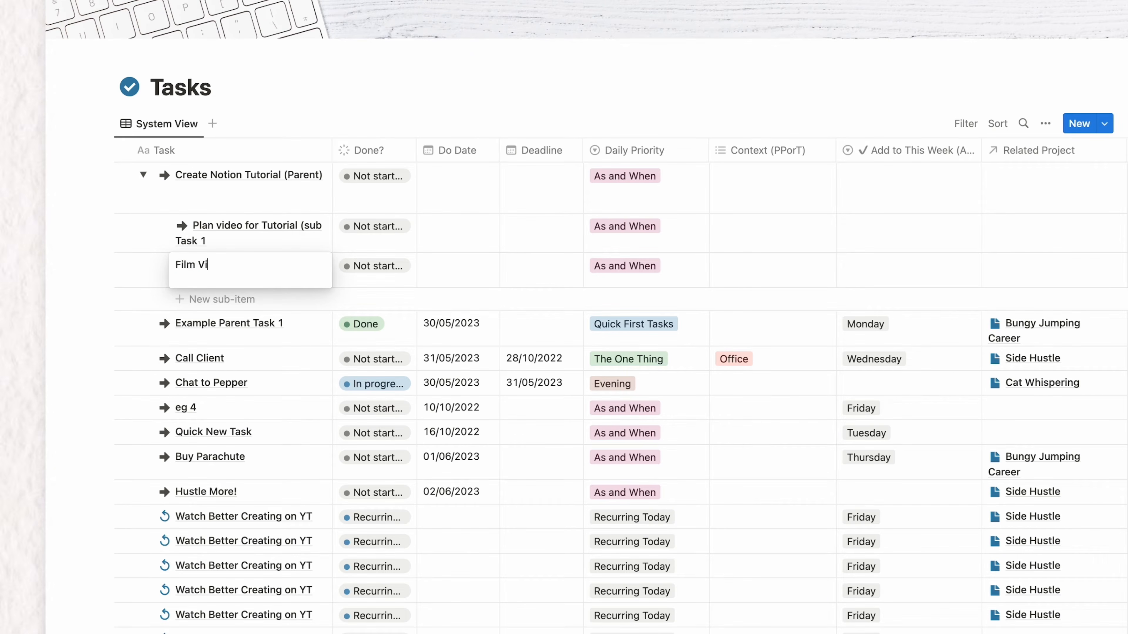
type("deo for Tuto")
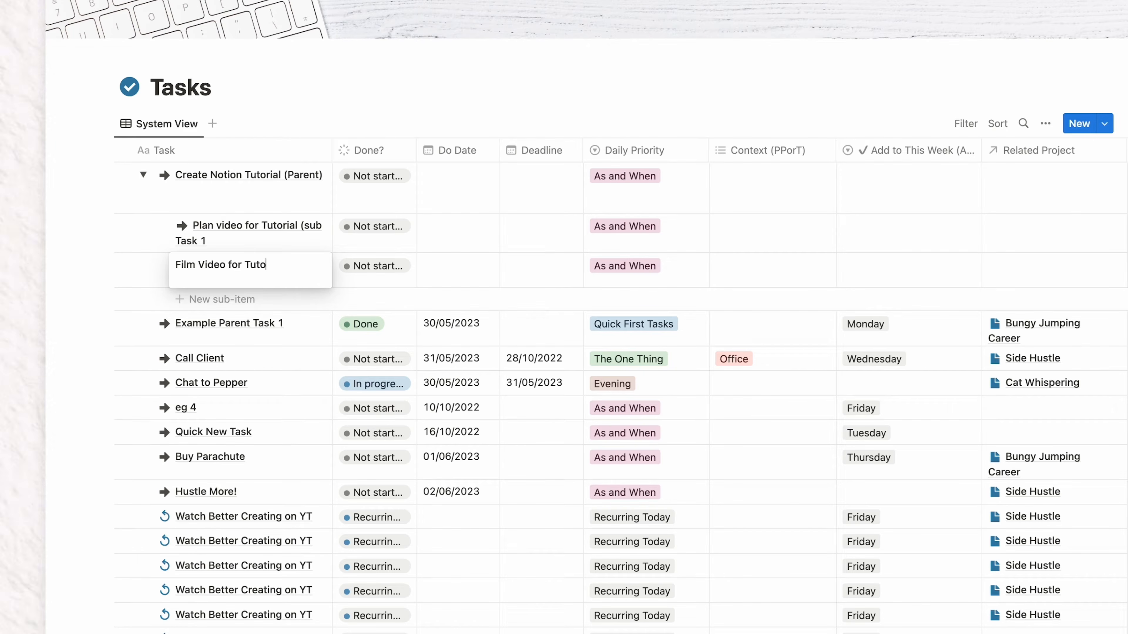
type("rial (sub task 2)")
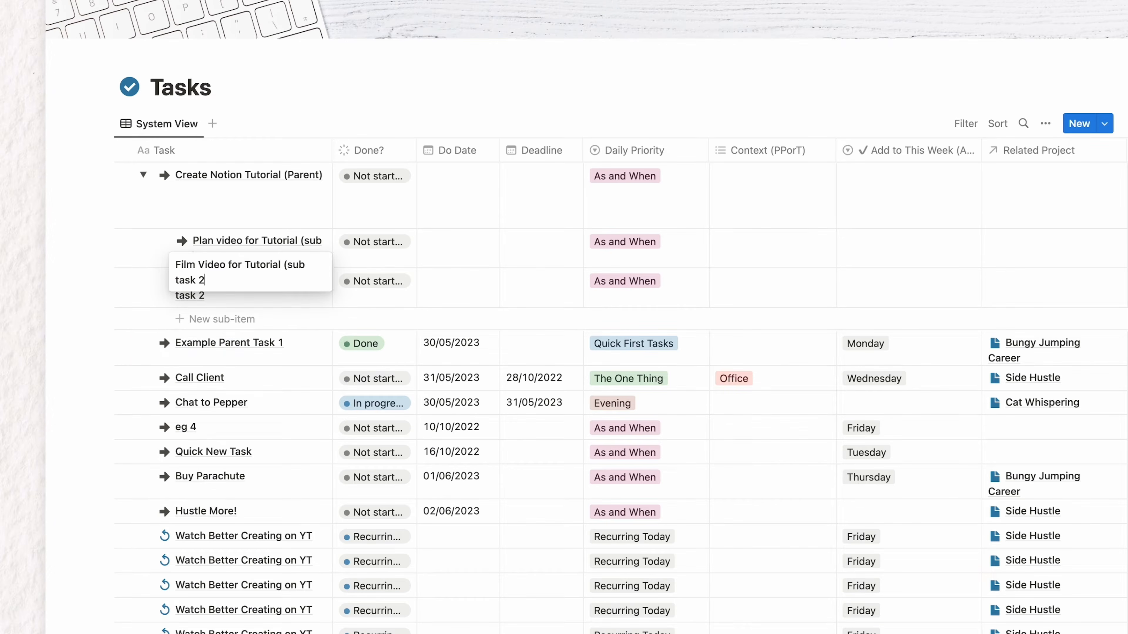
left_click(163, 336)
Step: Change the parent of the Film Video for Tutorial sub-task to Chat to Pepper and expand that task's sub-items
scroll(600, 274, "right", 10)
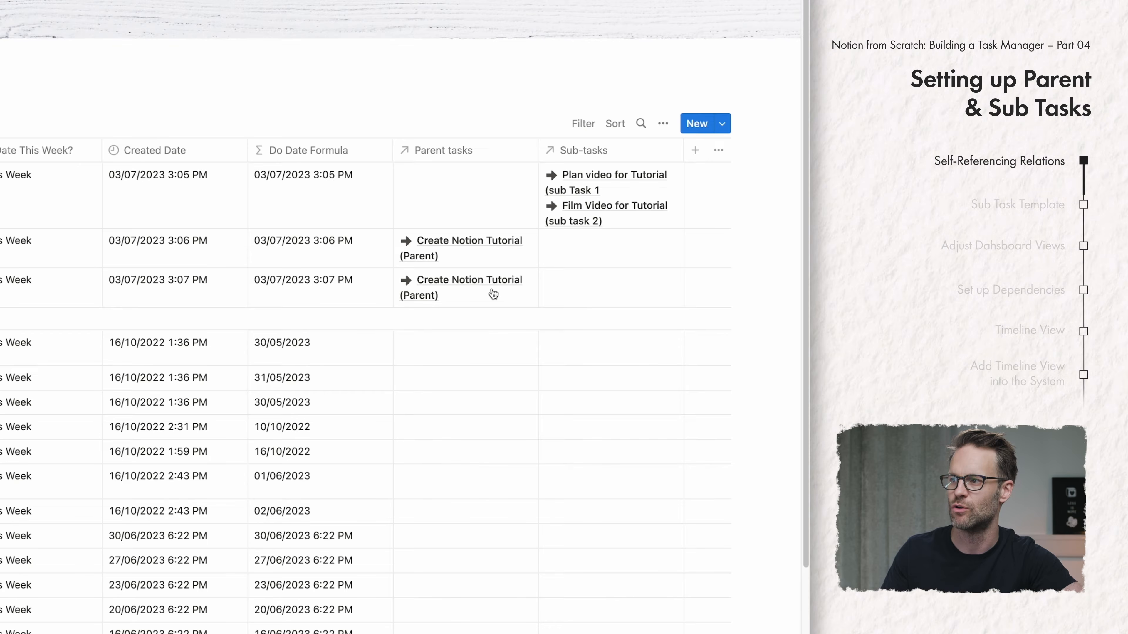
left_click(503, 279)
type("chat")
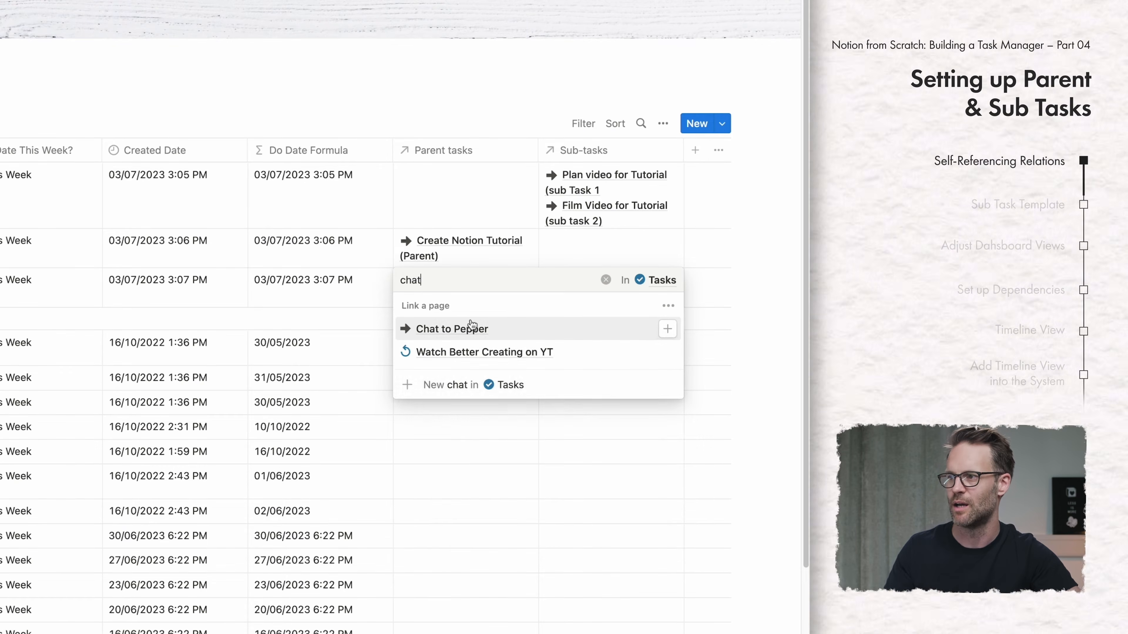
left_click(463, 329)
left_click(457, 186)
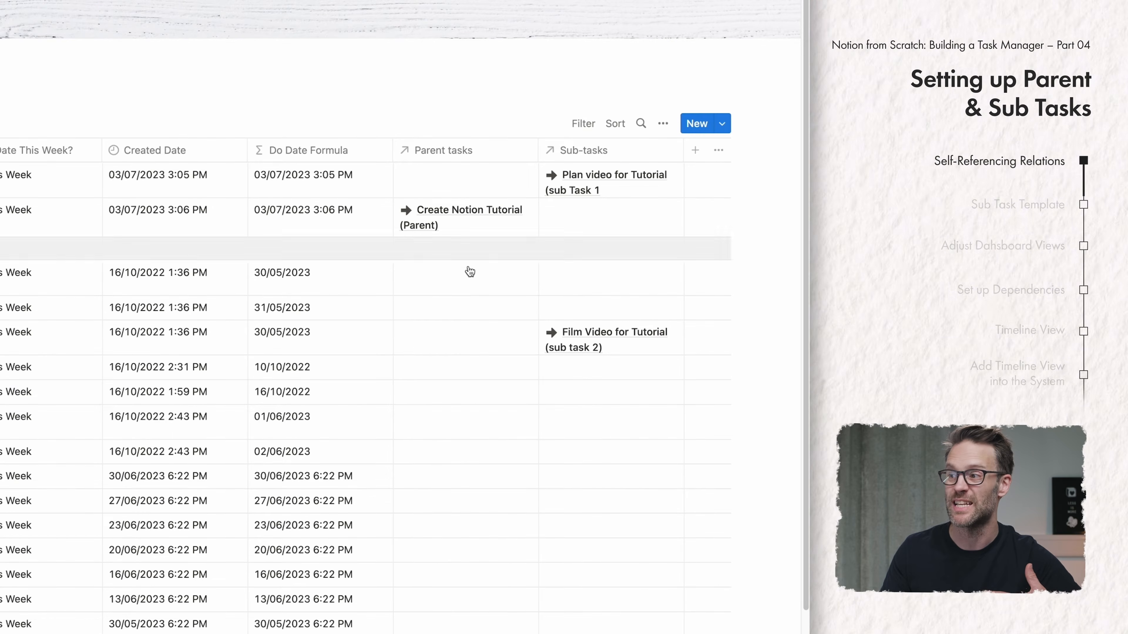
scroll(477, 345, "left", 10)
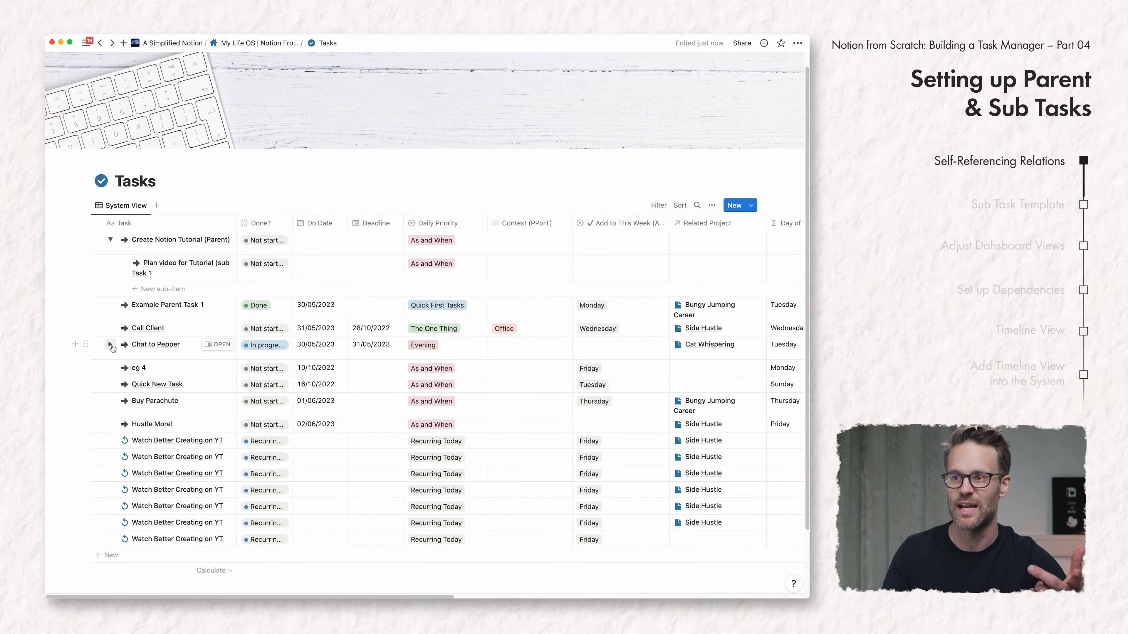
left_click(110, 345)
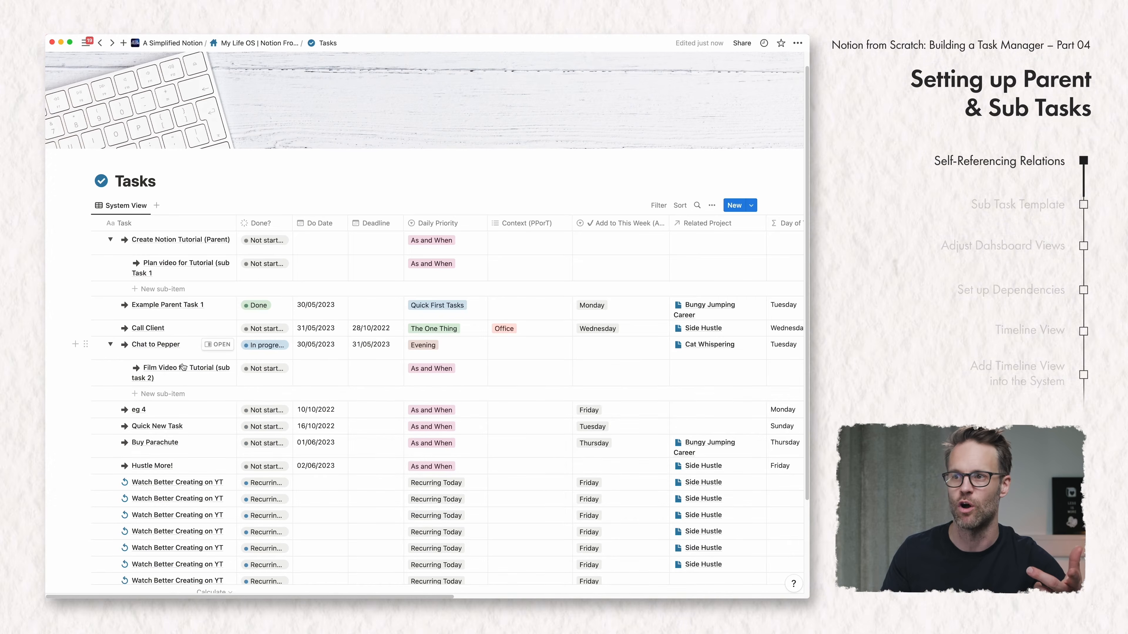
Step: Inspect the pages linked in the Sub-tasks relation of Create Notion Tutorial (Parent)
scroll(399, 346, "right", 15)
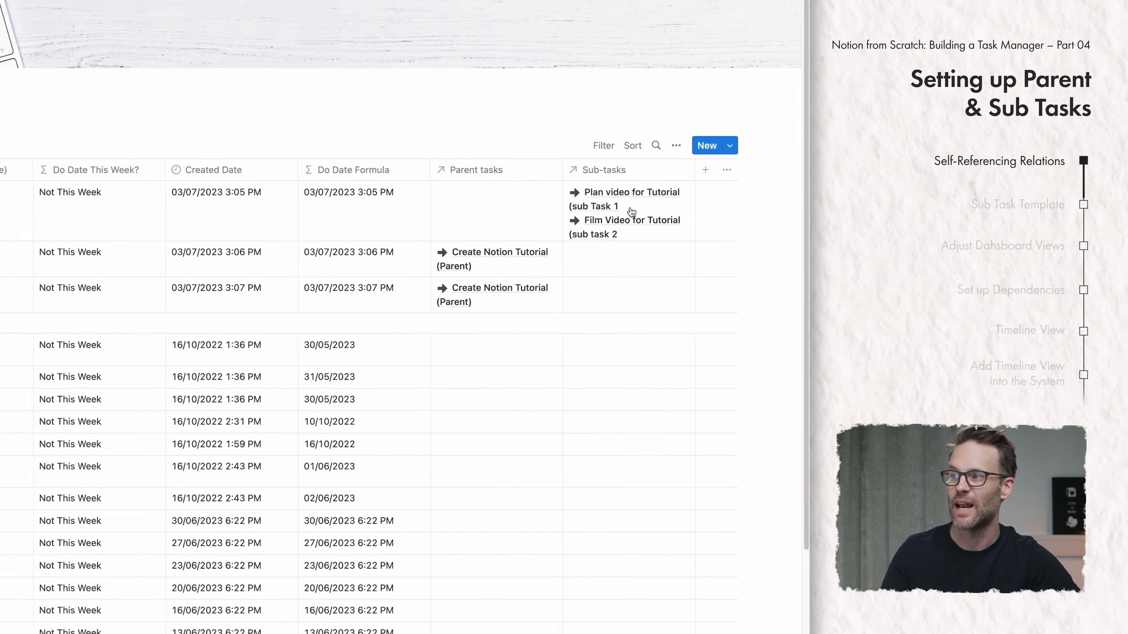
left_click(637, 226)
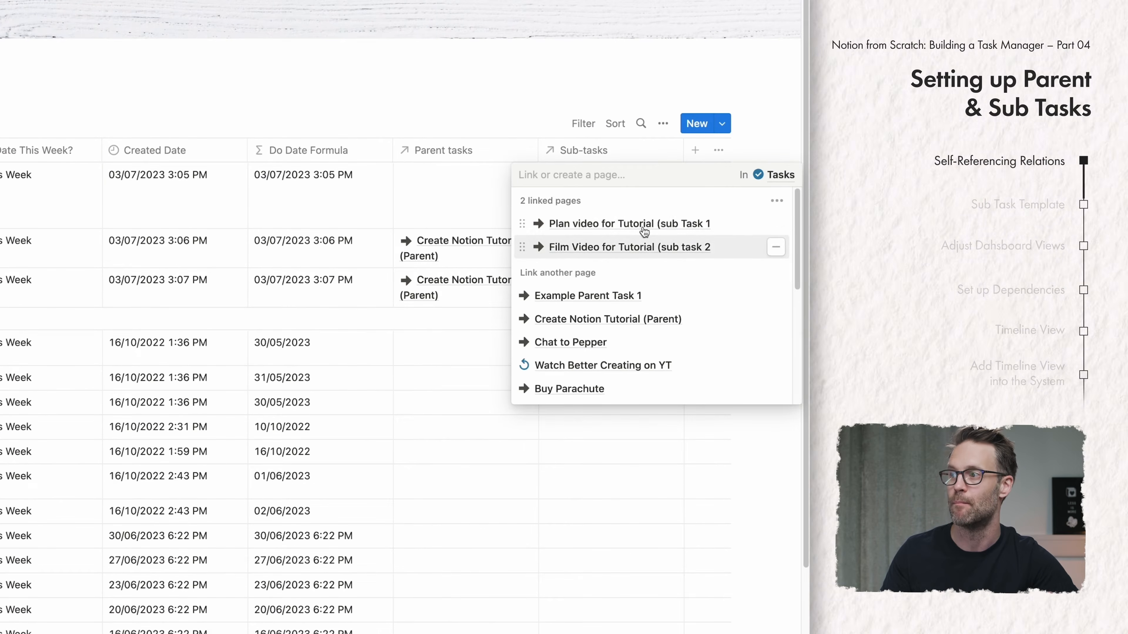
key("Escape")
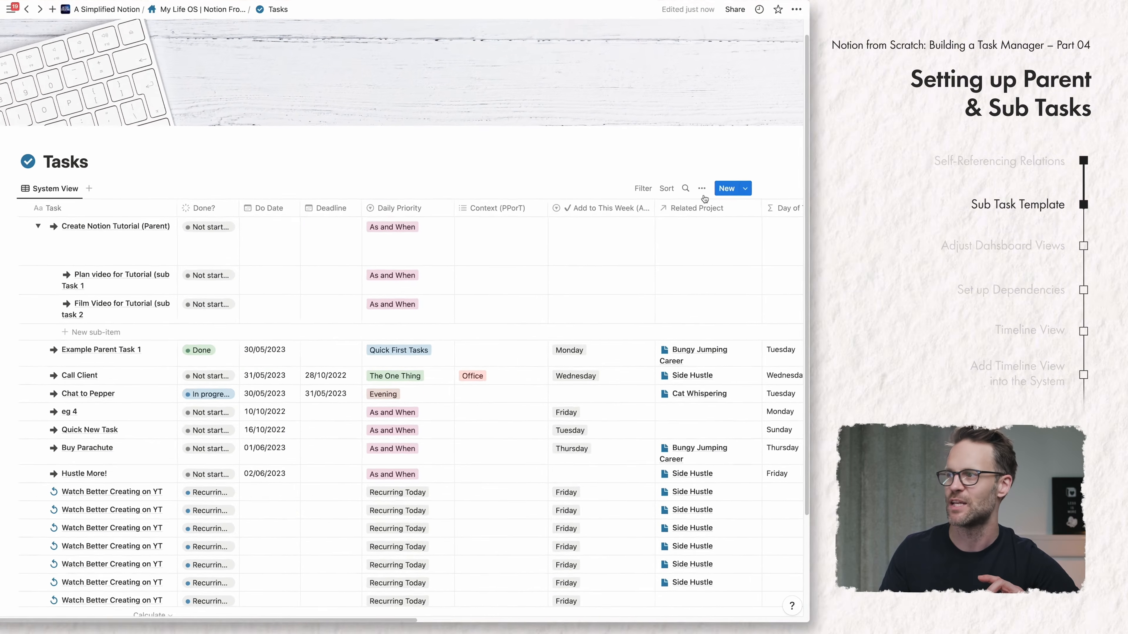
Step: Rename the New Main Task template as New Parent Task and close the template
left_click(745, 188)
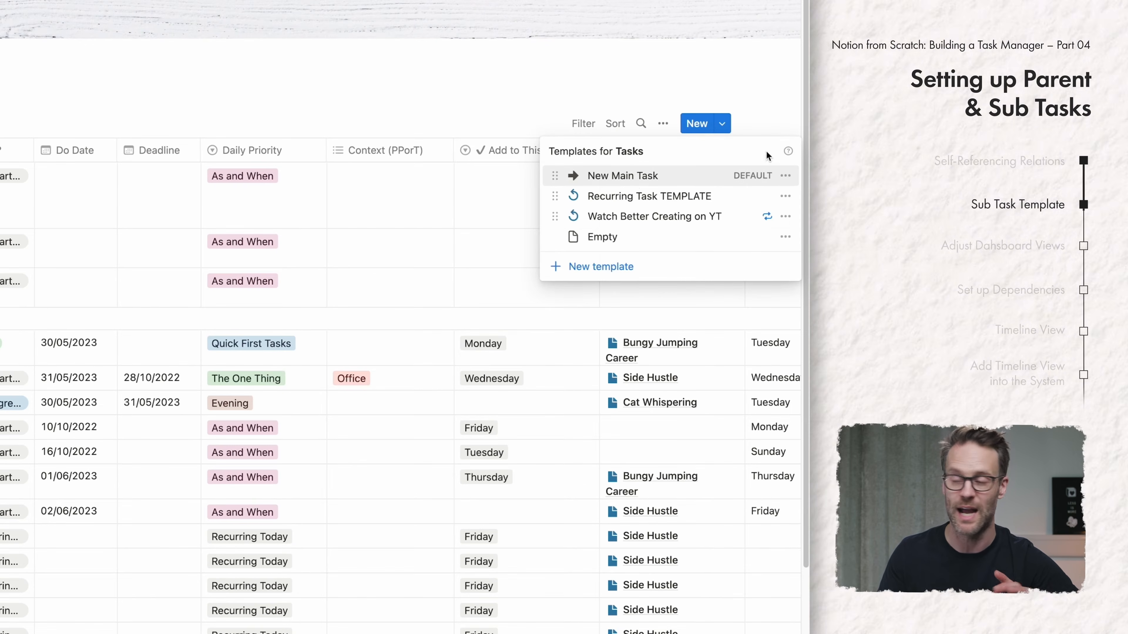
left_click(786, 177)
left_click(664, 183)
double_click(104, 228)
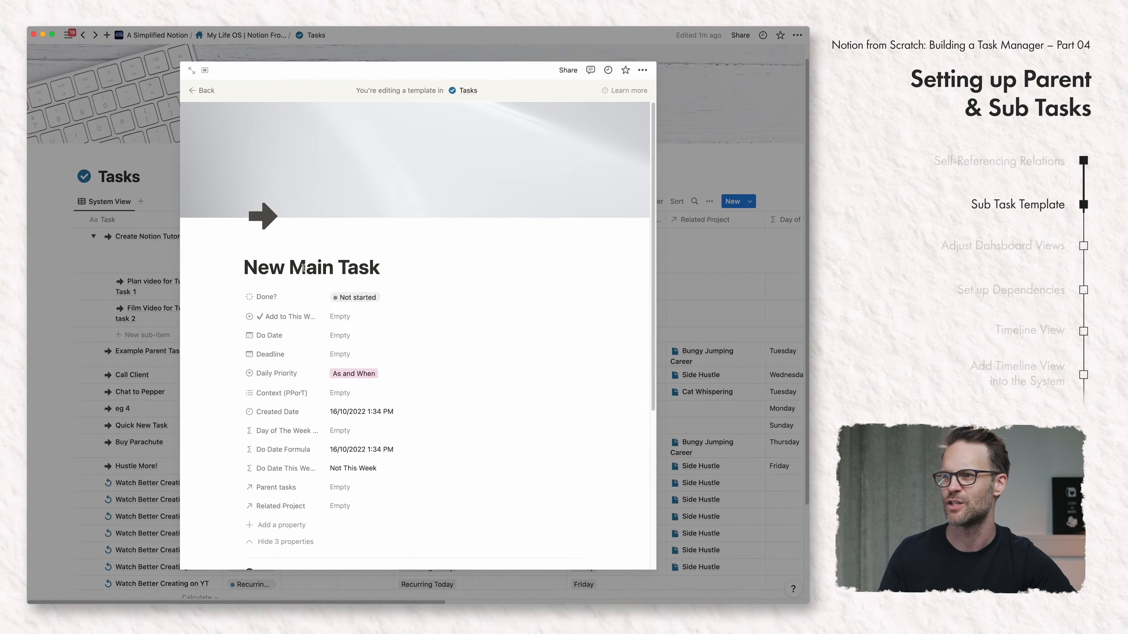
type("Parent Task")
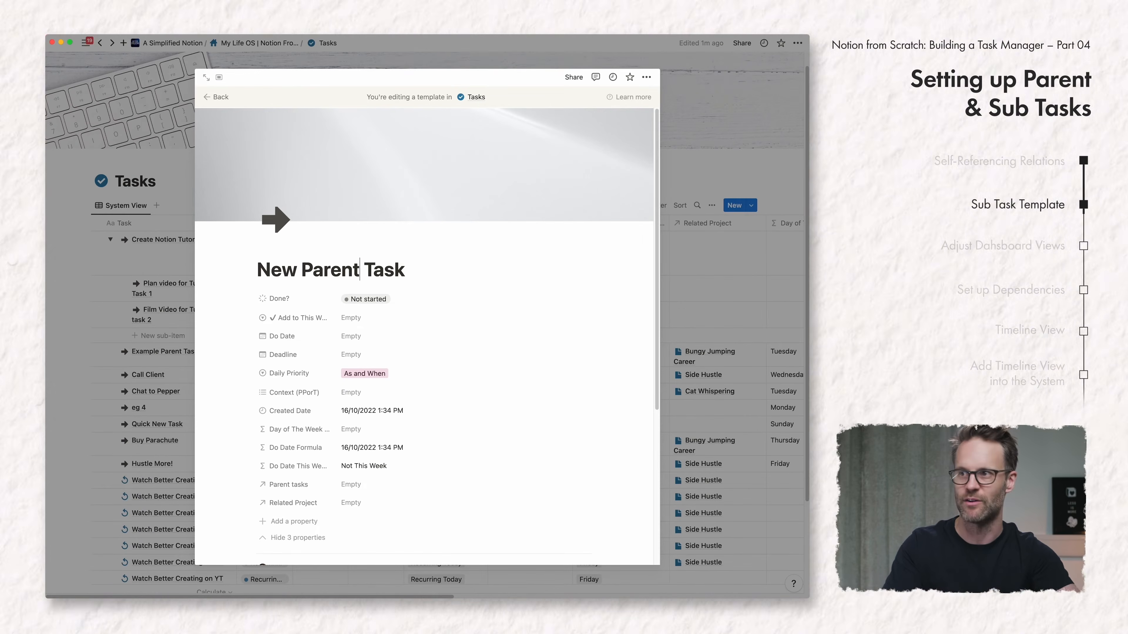
left_click(719, 182)
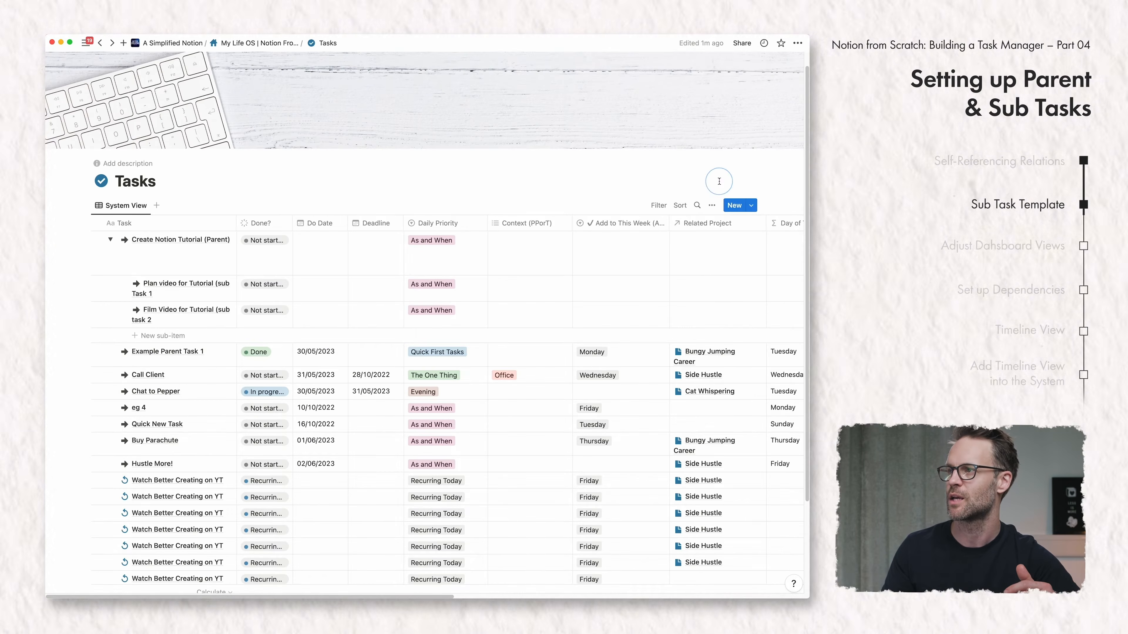
Step: Make the Empty template the default for new pages in all views of Tasks
left_click(754, 205)
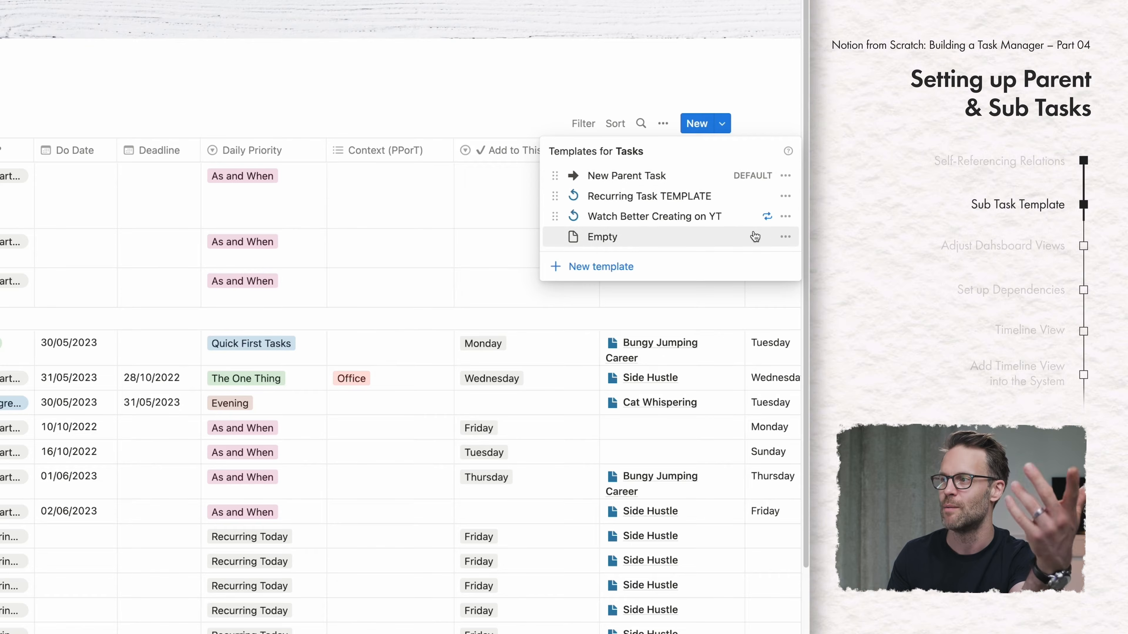
left_click(786, 239)
left_click(671, 238)
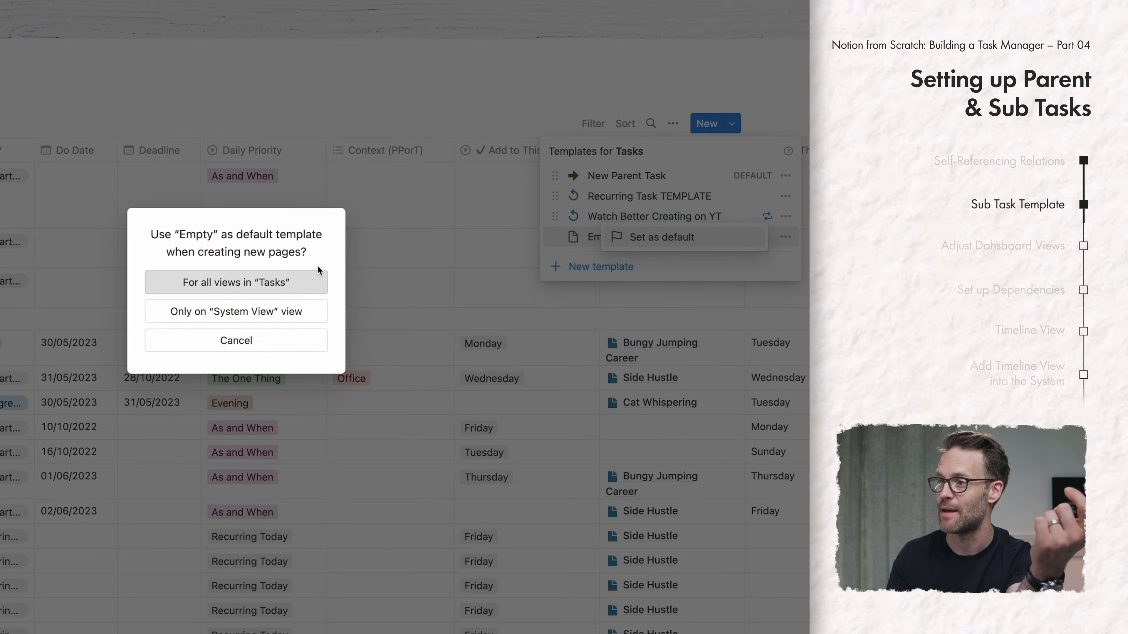
left_click(250, 285)
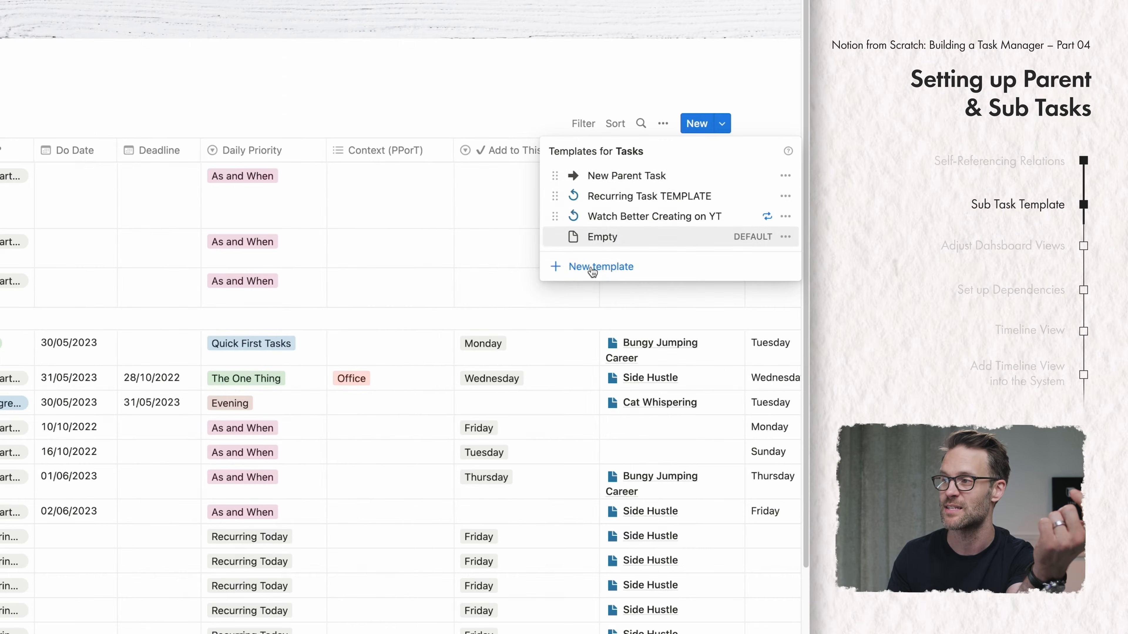
Step: Duplicate the New Parent Task template and rename the copy as New Sub Task
left_click(785, 177)
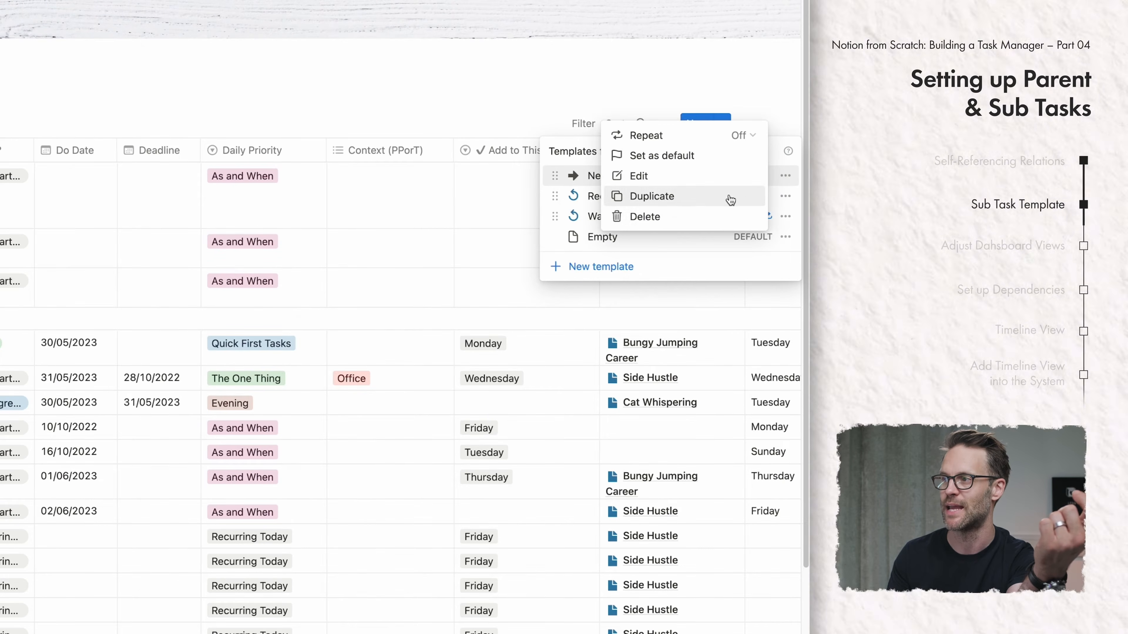
left_click(668, 202)
double_click(328, 270)
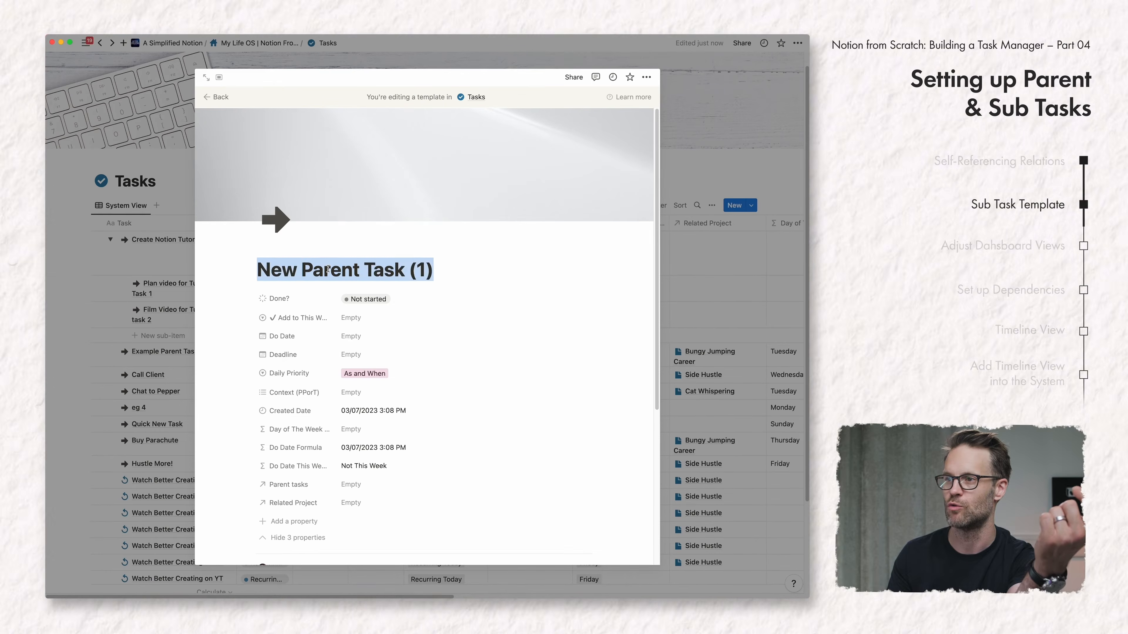
type("Sub")
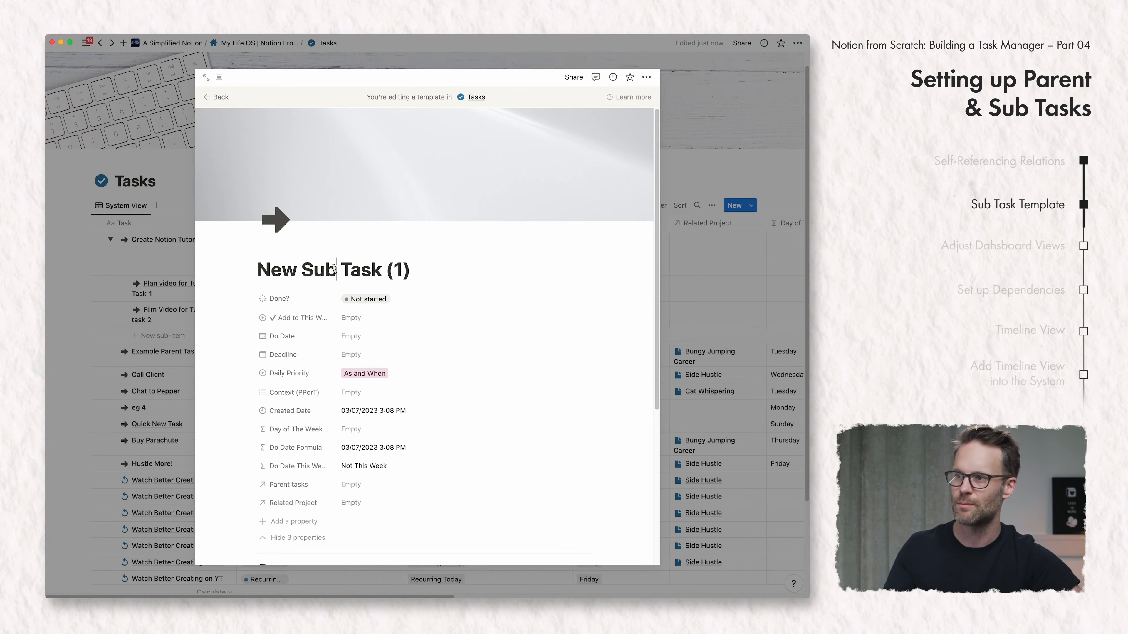
key("BackSpace")
key("BackSpace")
key("BackSpace")
key("BackSpace")
Step: Change the New Sub Task template's icon to the round check mark and close the template
left_click(275, 220)
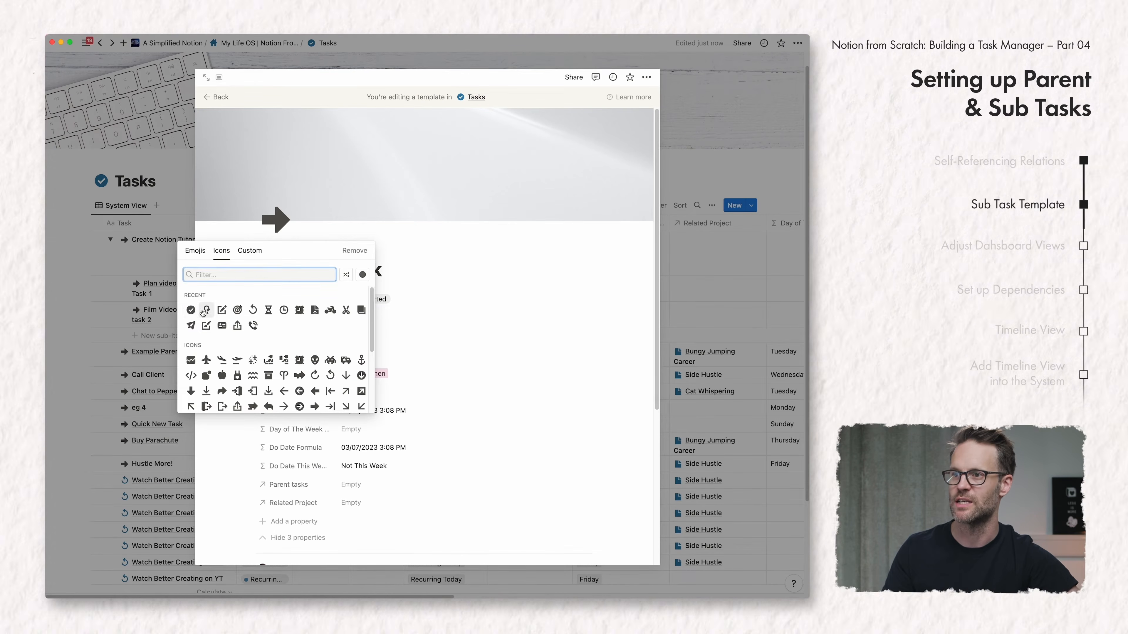
left_click(191, 310)
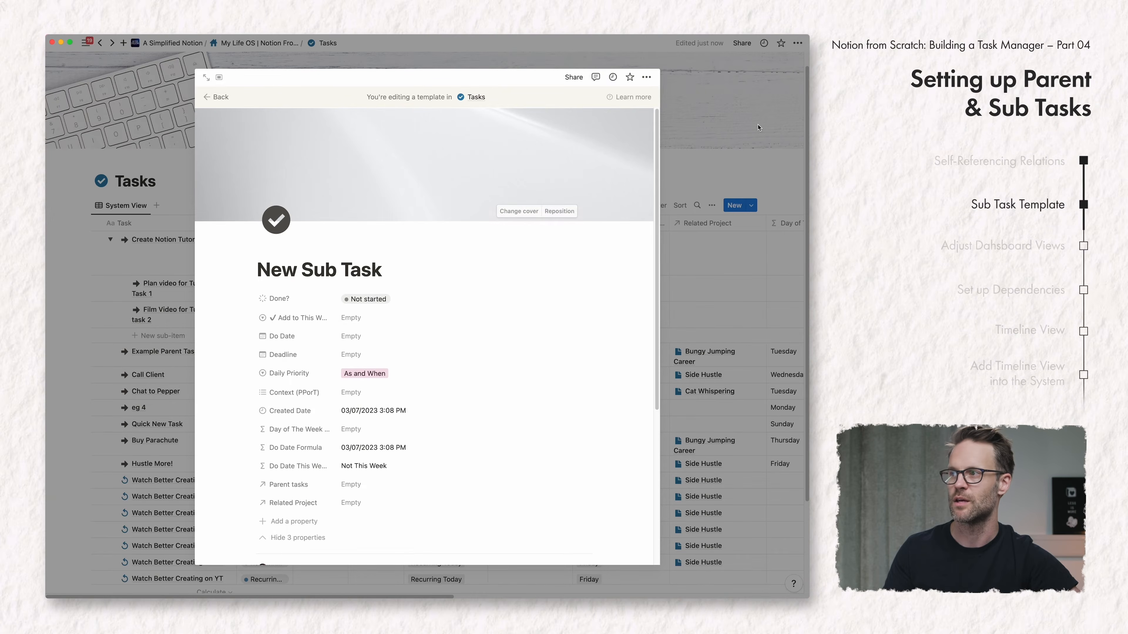
left_click(751, 154)
Step: Open the Plan video for Tutorial sub-task and apply the New Sub Task template to it
left_click(751, 206)
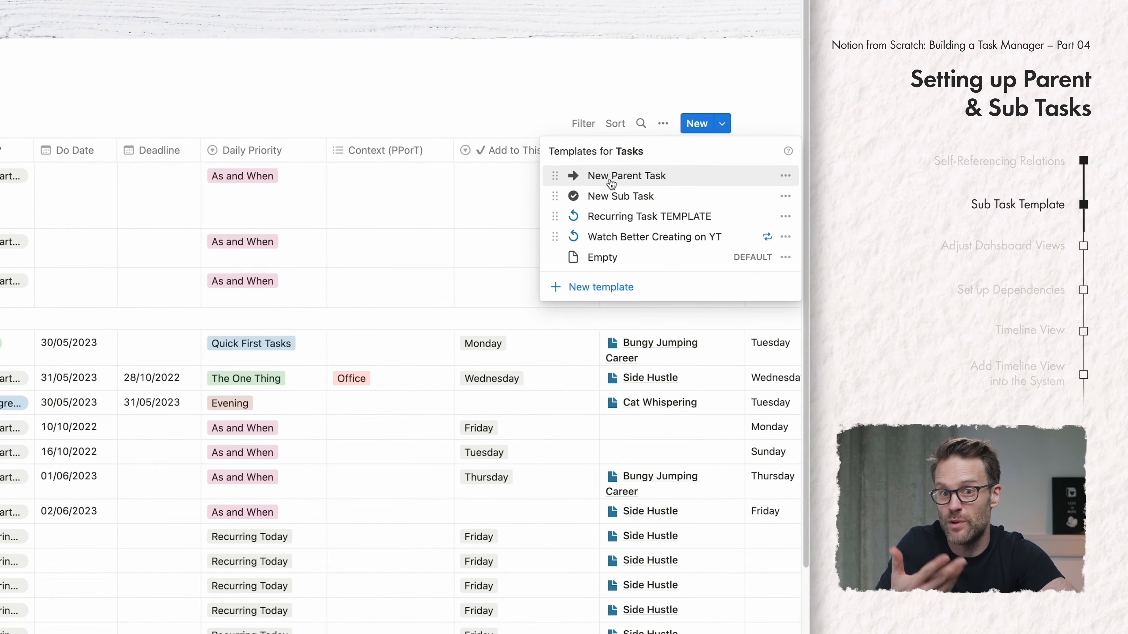
left_click(262, 261)
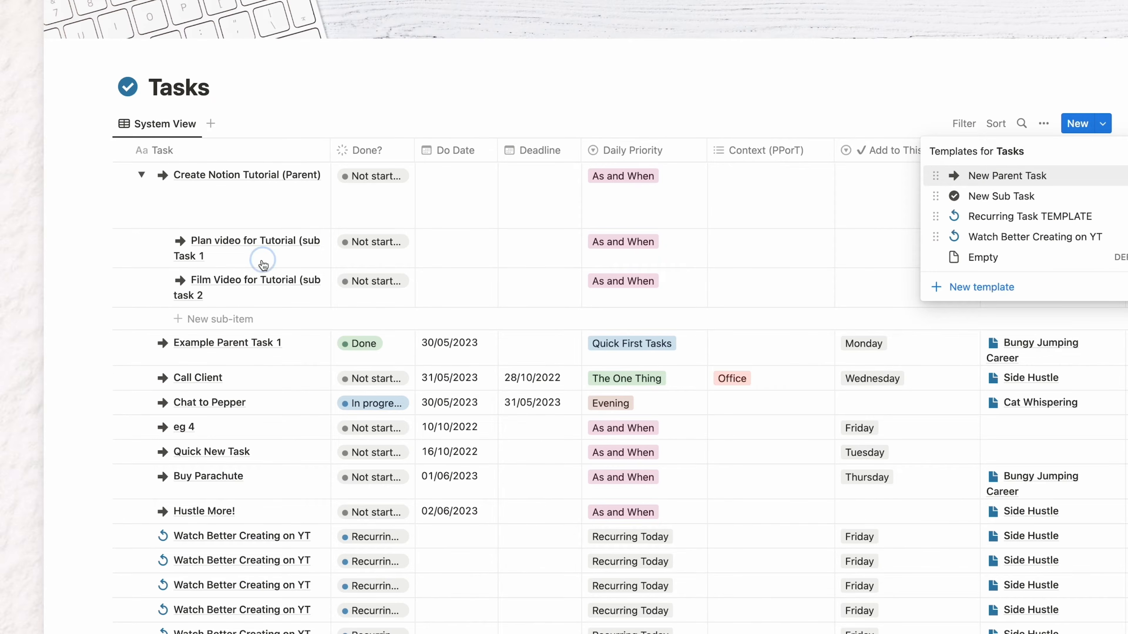
left_click(313, 244)
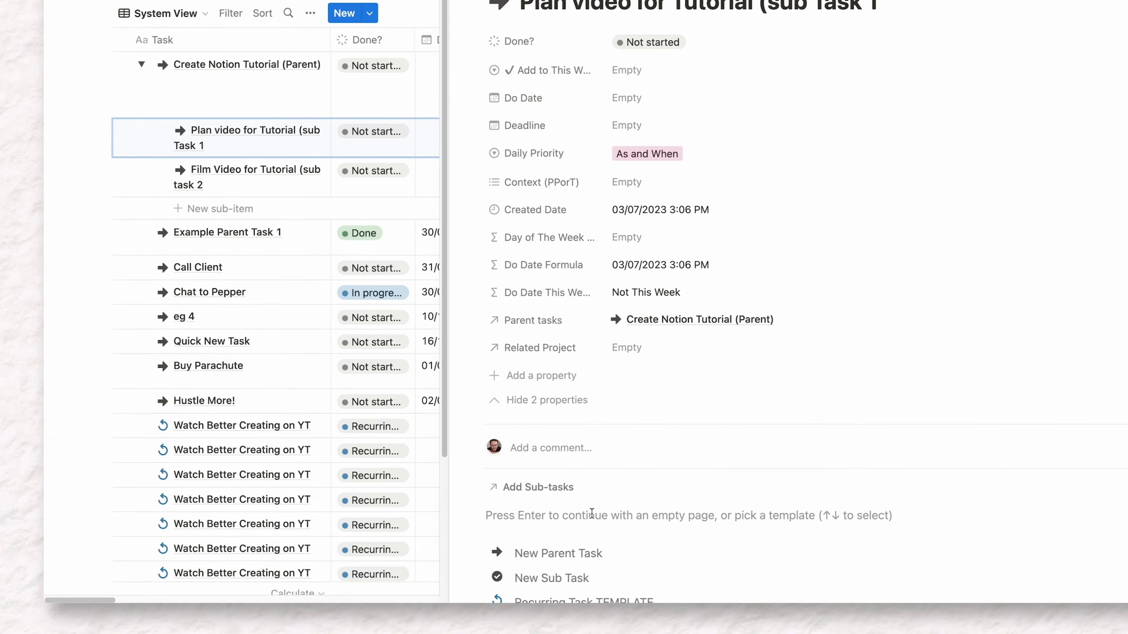
left_click(556, 576)
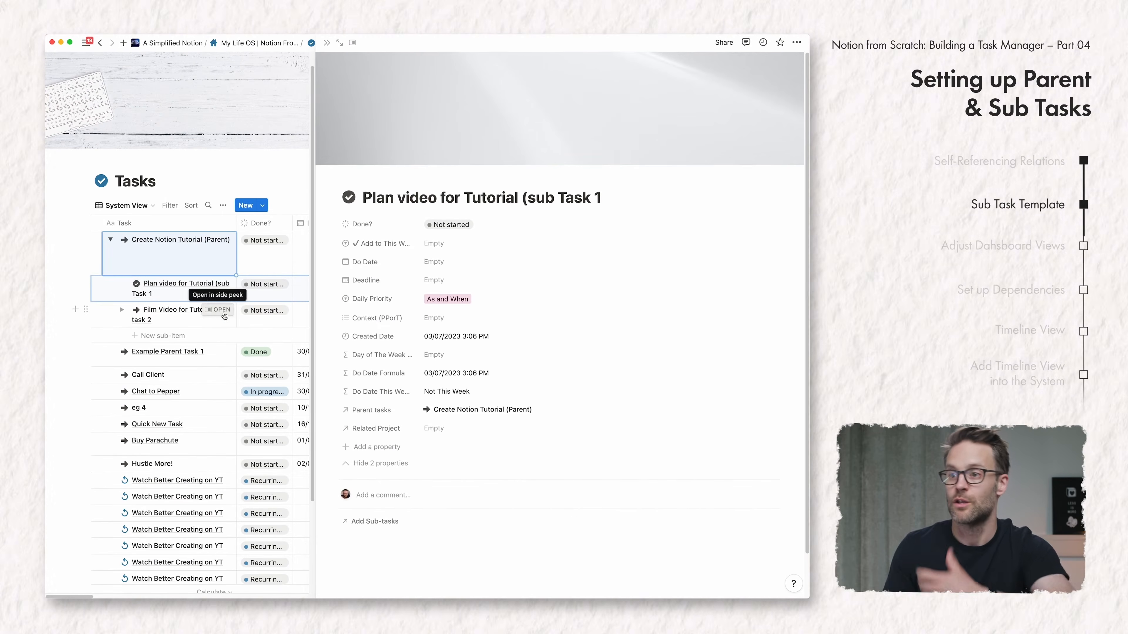
Step: Apply the New Sub Task template to the Film Video for Tutorial sub-task, close its page and check both sub-tasks' parent relations
left_click(223, 313)
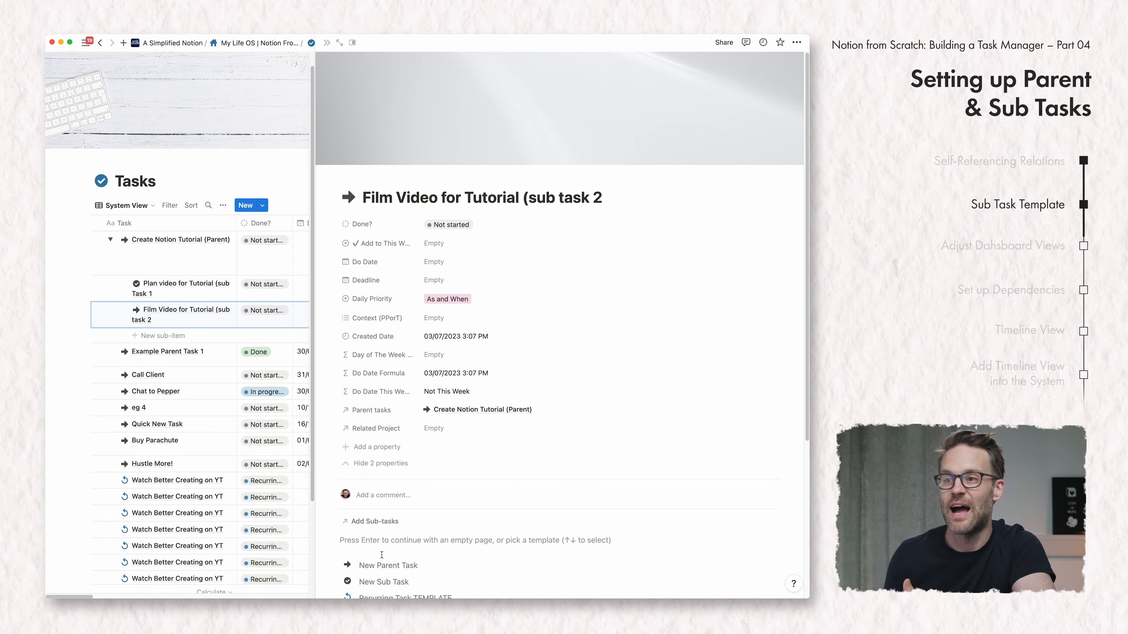
left_click(367, 538)
left_click(169, 253)
left_click(327, 43)
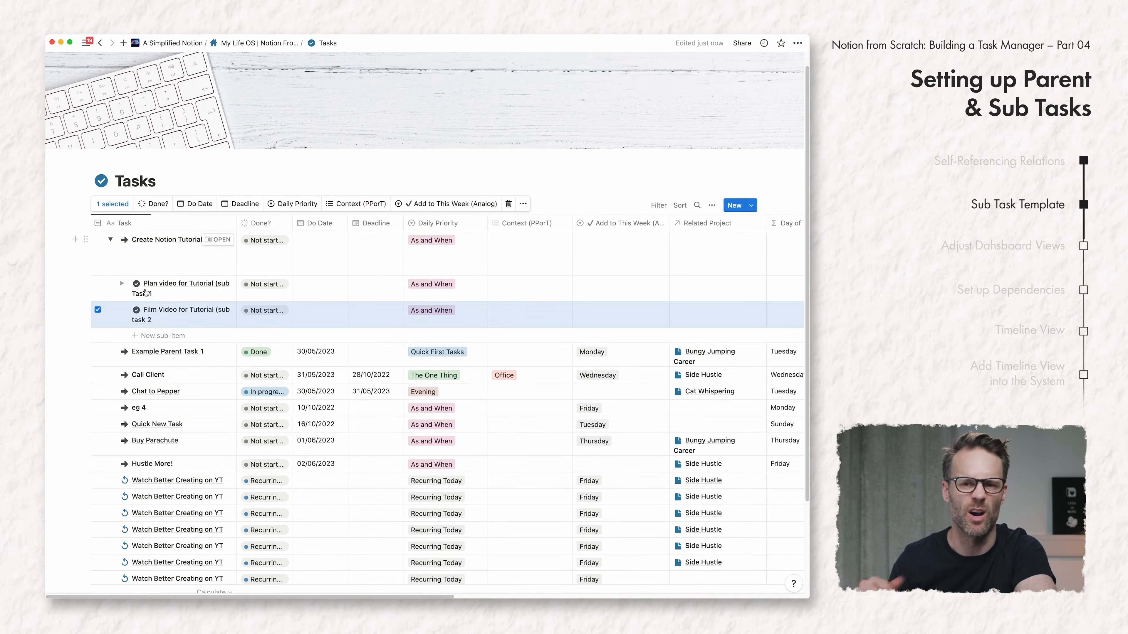
left_click(98, 310)
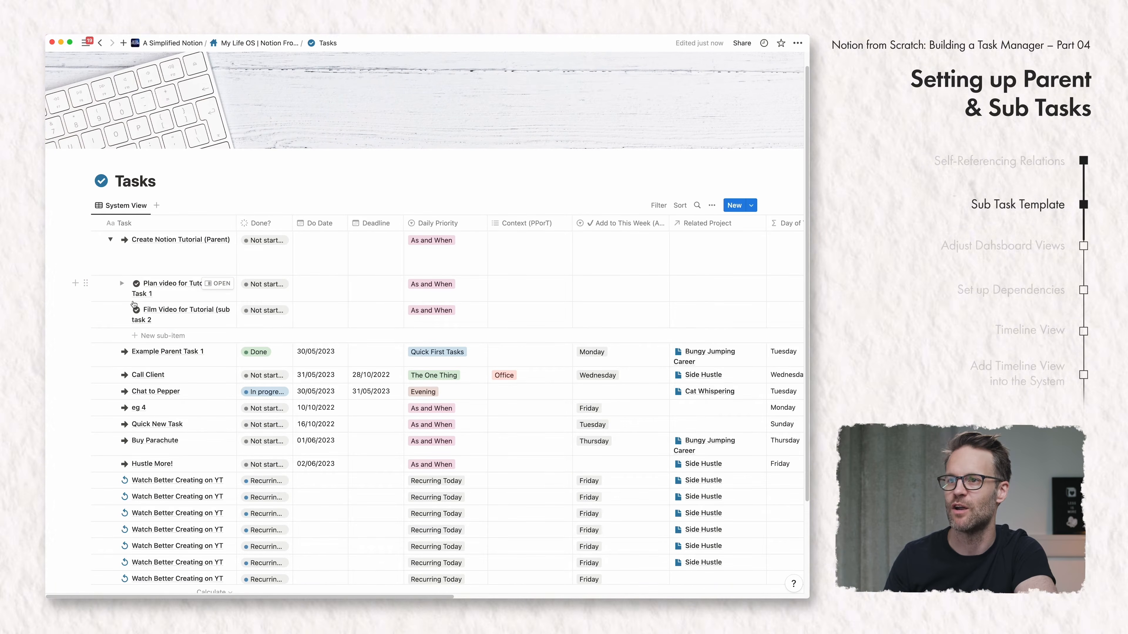
scroll(415, 288, "right", 15)
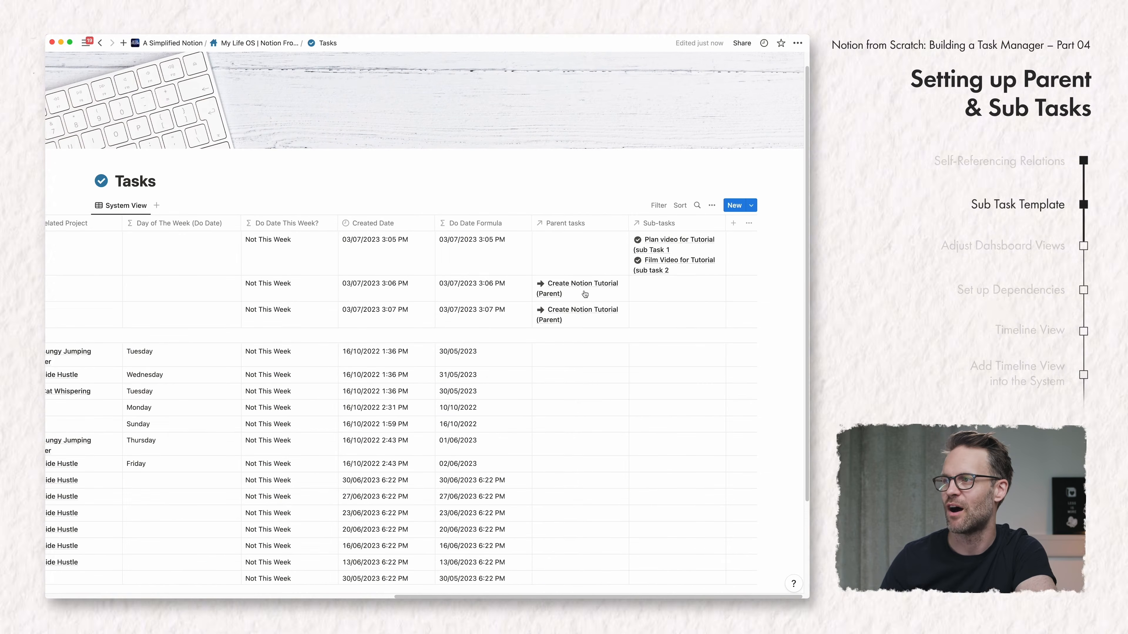
scroll(422, 316, "left", 15)
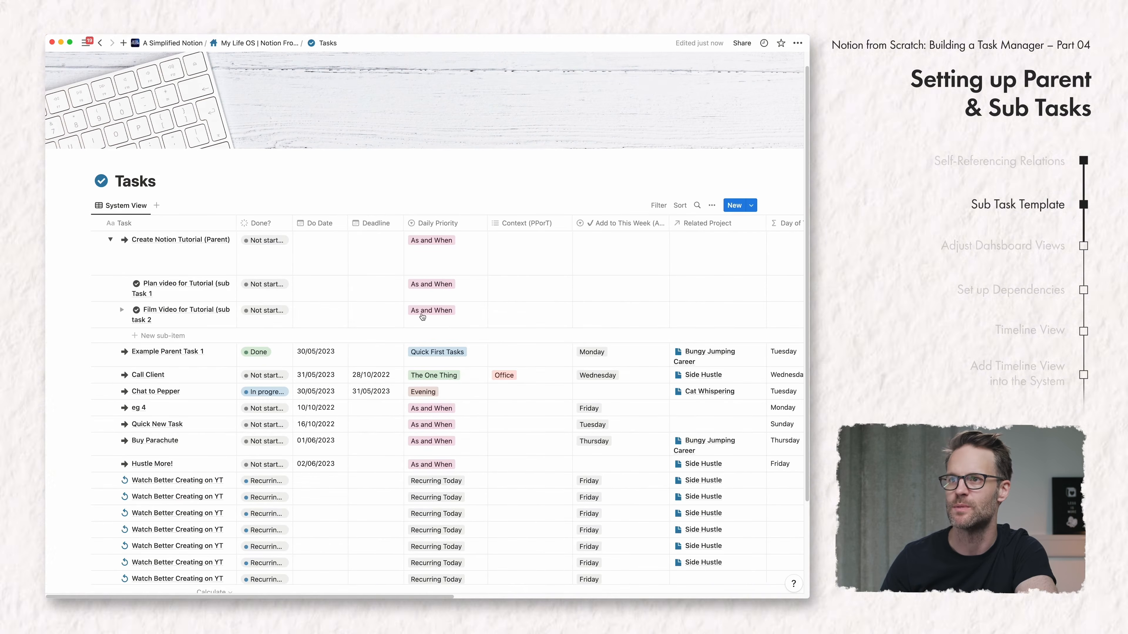
Step: Go to the My Life OS dashboard and show sub-items in its Tasks Inbox view
left_click(248, 44)
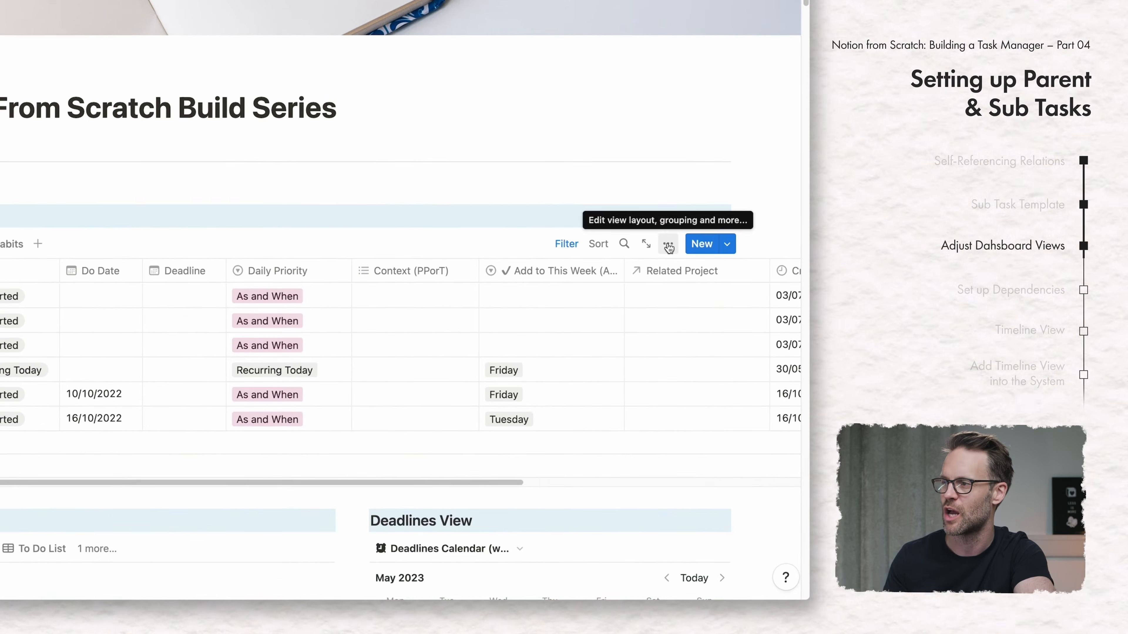
left_click(668, 245)
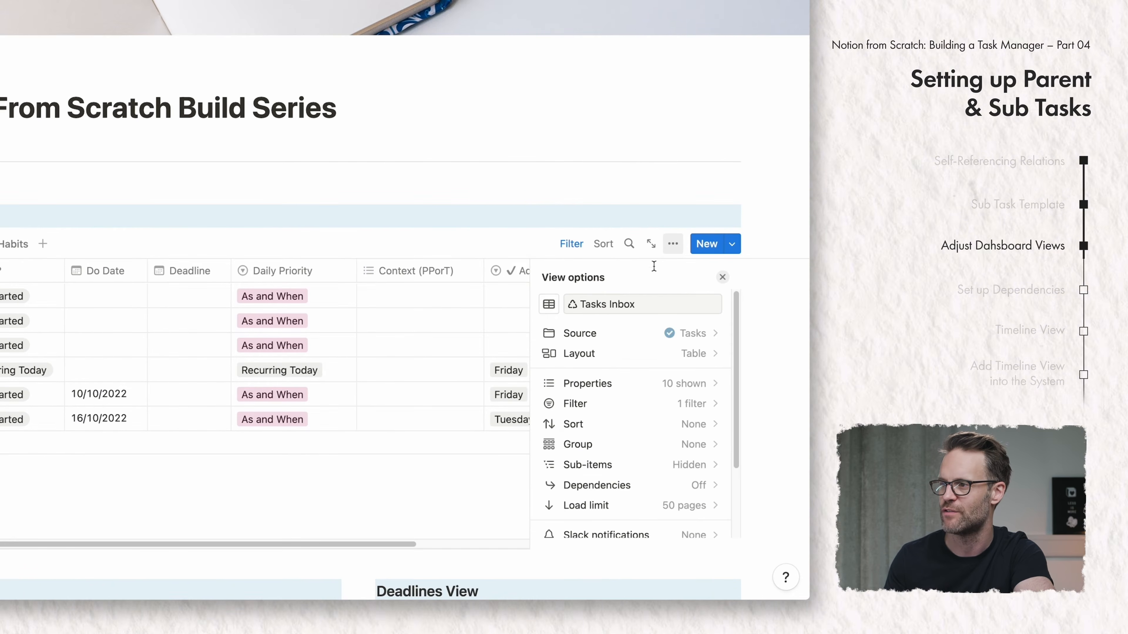
left_click(663, 466)
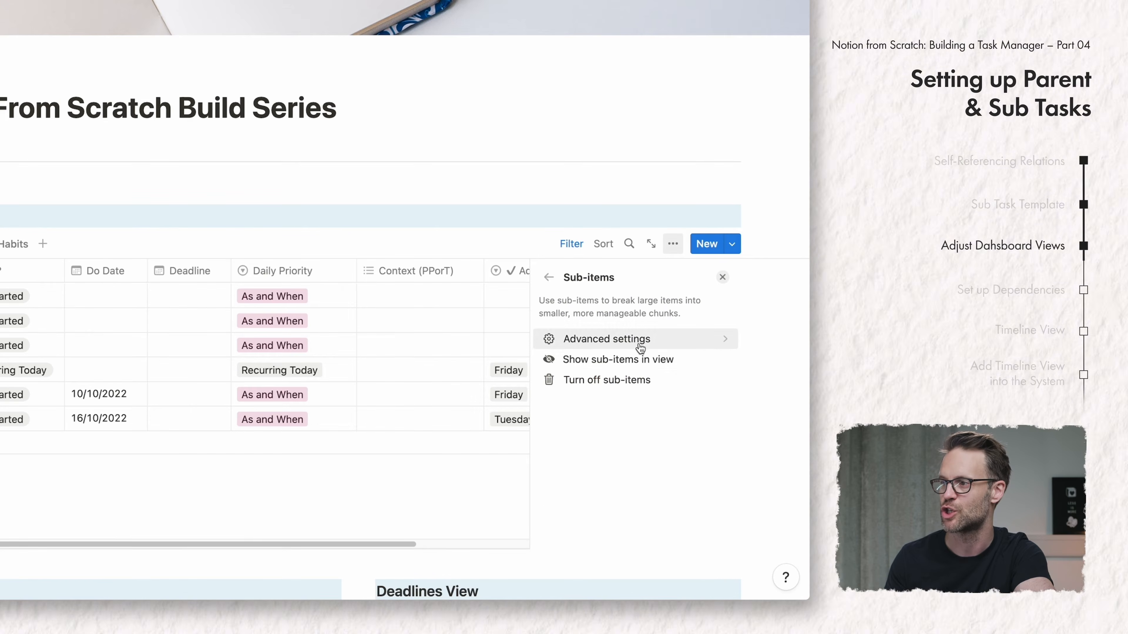
left_click(639, 360)
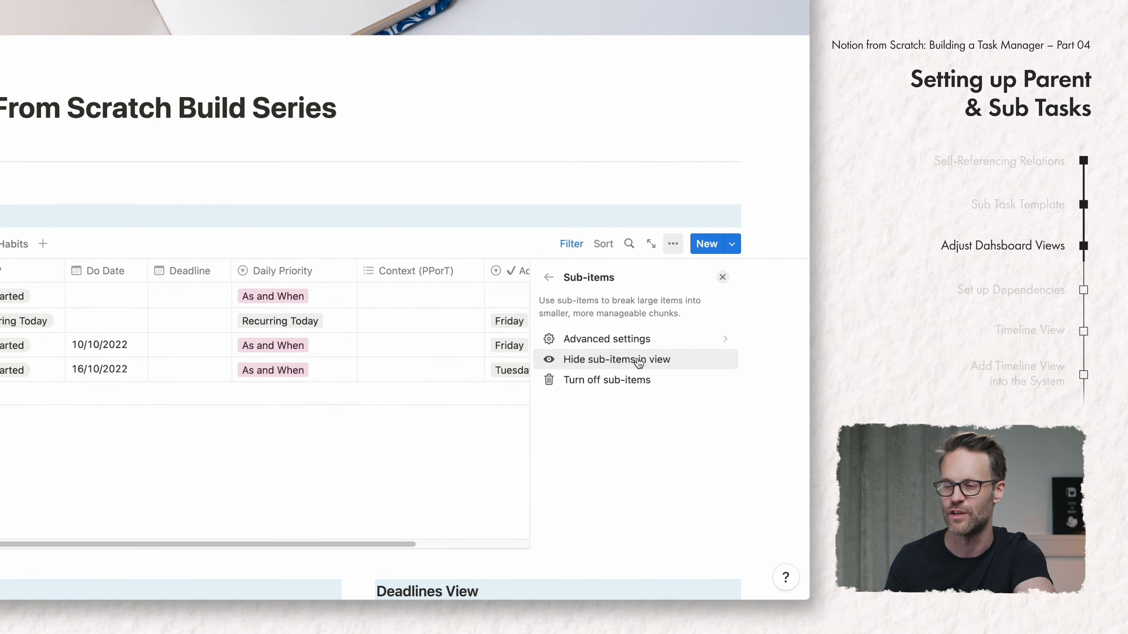
Step: Try turning the nesting toggle on titles off and on in the Tasks Inbox's advanced sub-item settings, and close the settings
left_click(677, 343)
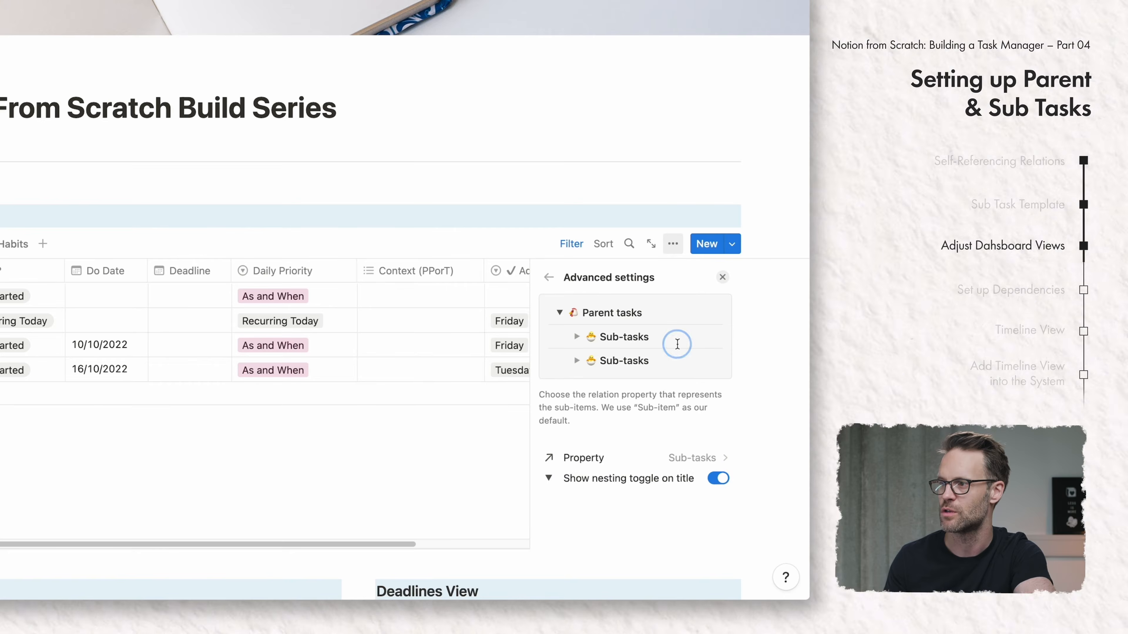
left_click(717, 480)
left_click(718, 479)
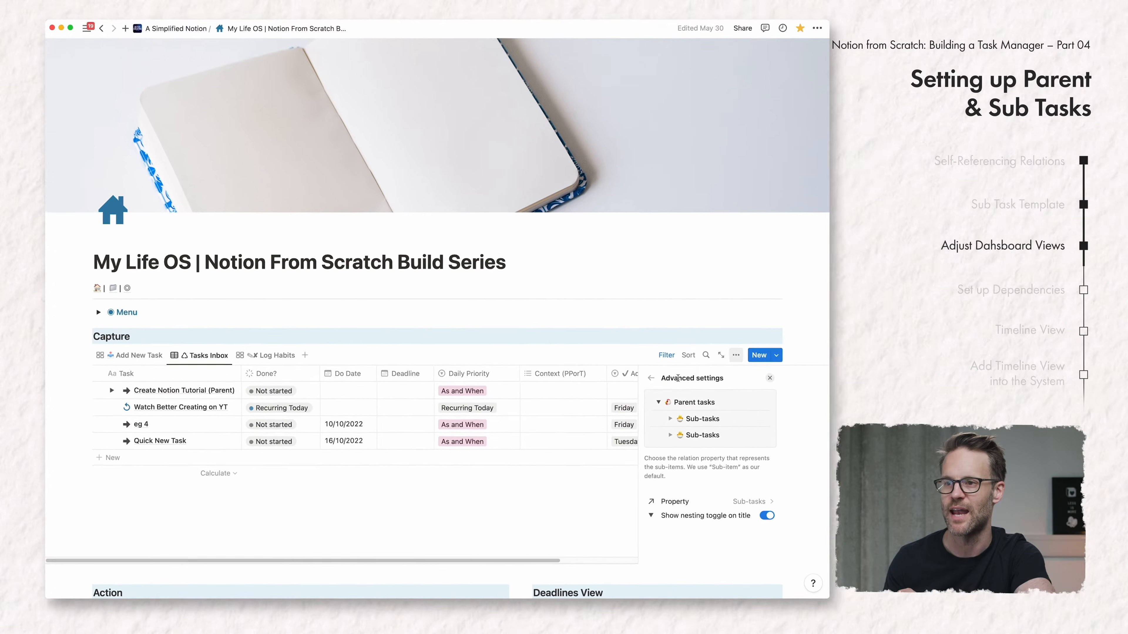
left_click(651, 378)
left_click(81, 383)
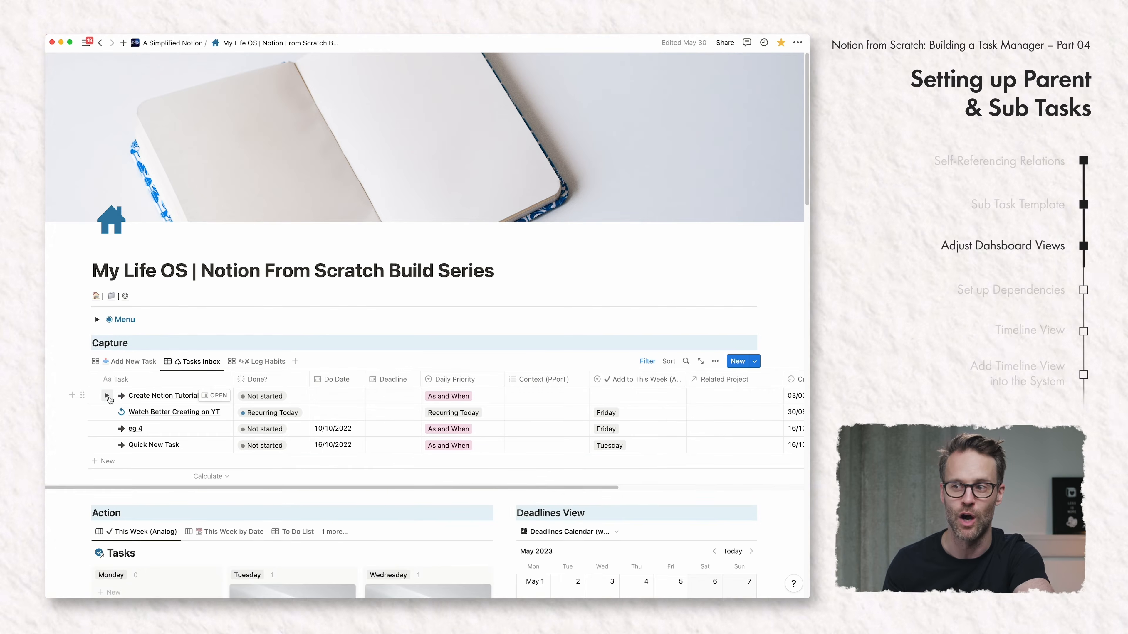
Step: Check the nesting of Create Notion Tutorial (Parent) in the Tasks Inbox and look at the Add New Task view
left_click(107, 396)
left_click(117, 367)
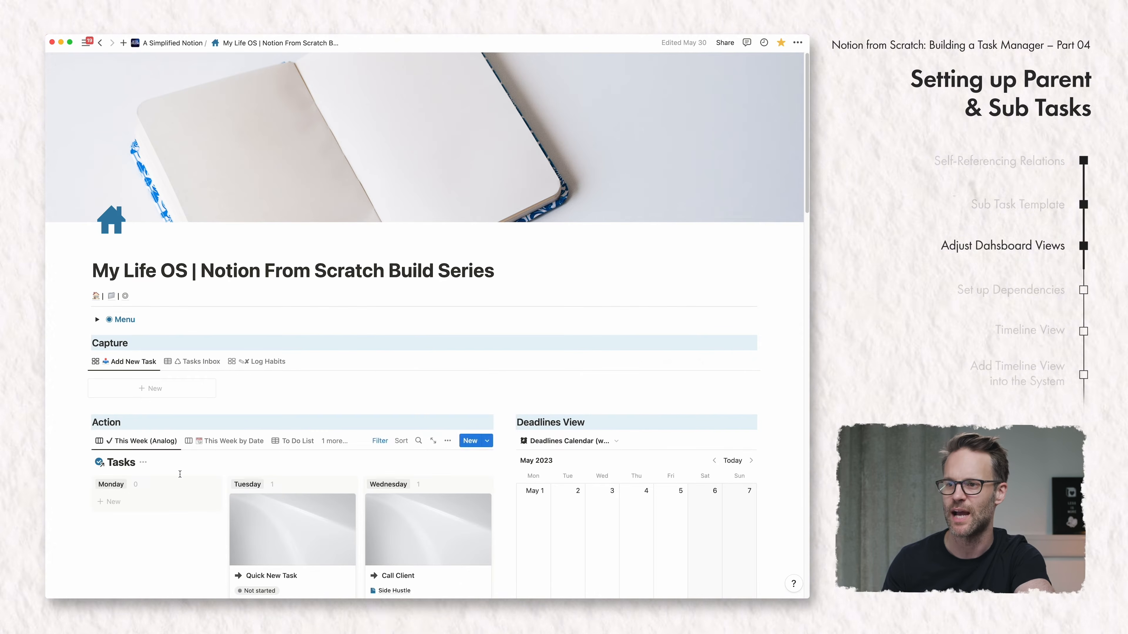
left_click(201, 362)
Step: Show sub-items in the To Do List view of the Action section and close the view options
scroll(194, 402, "down", 5)
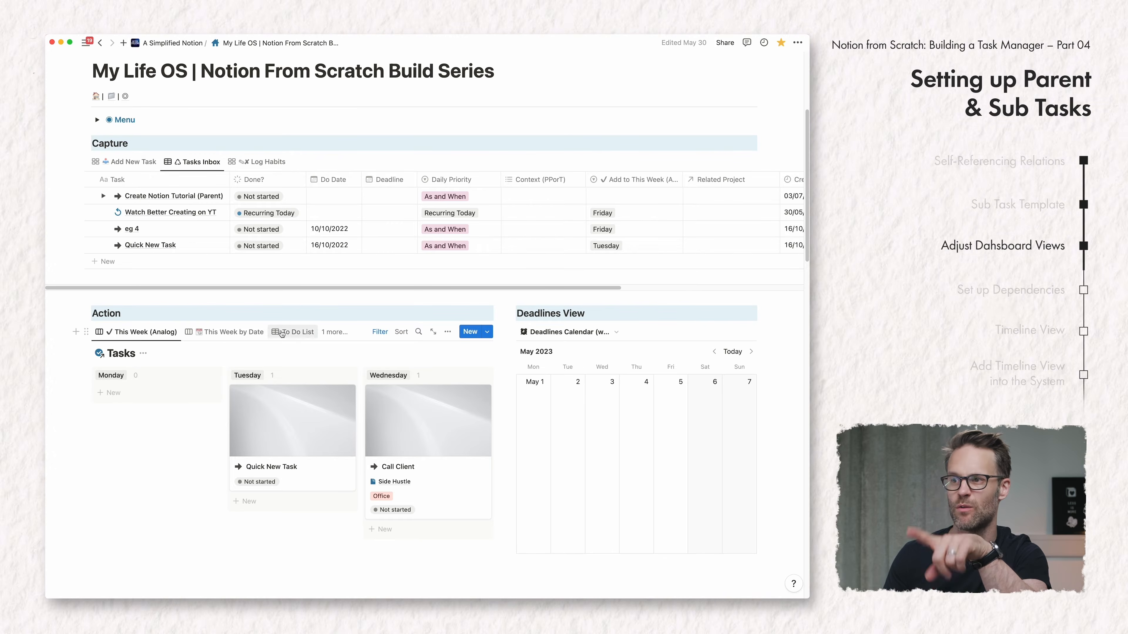
left_click(341, 336)
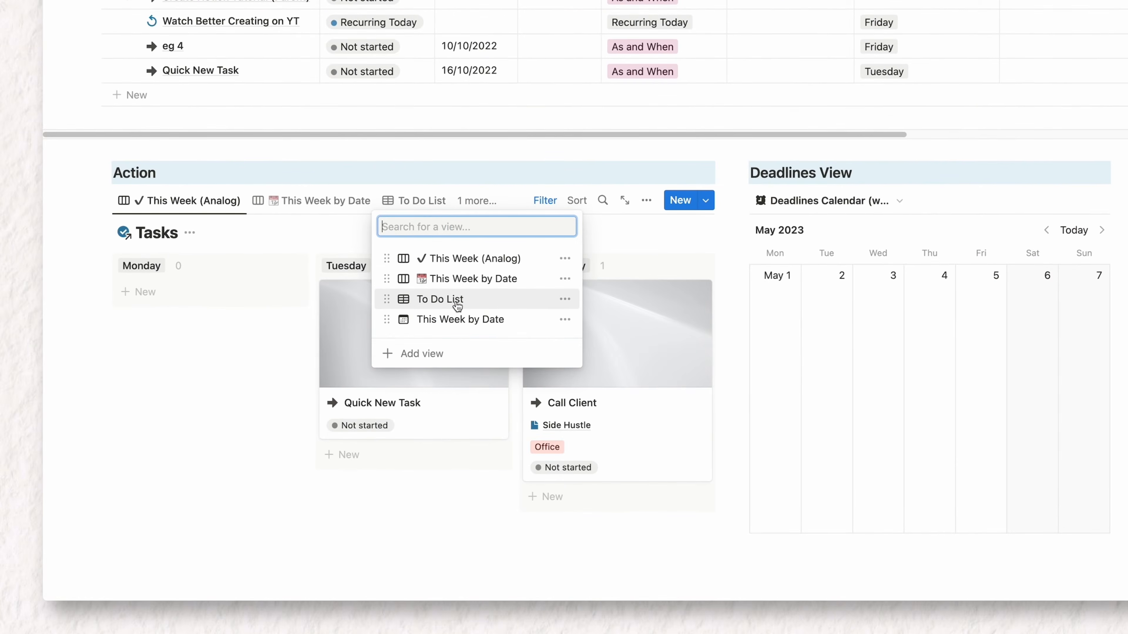
left_click(457, 303)
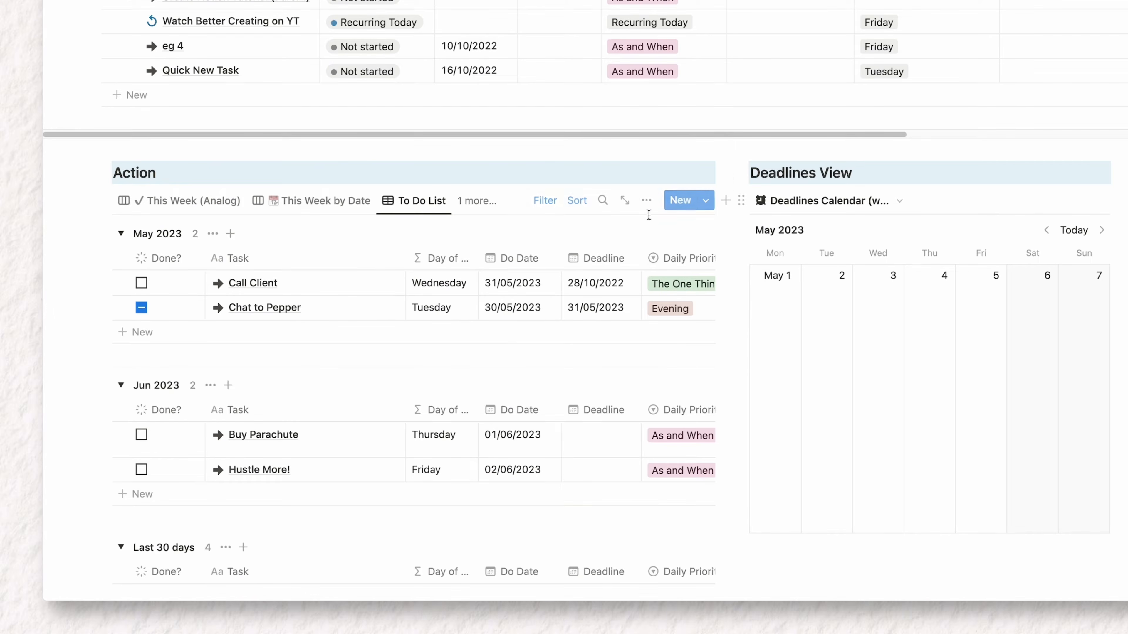
left_click(645, 203)
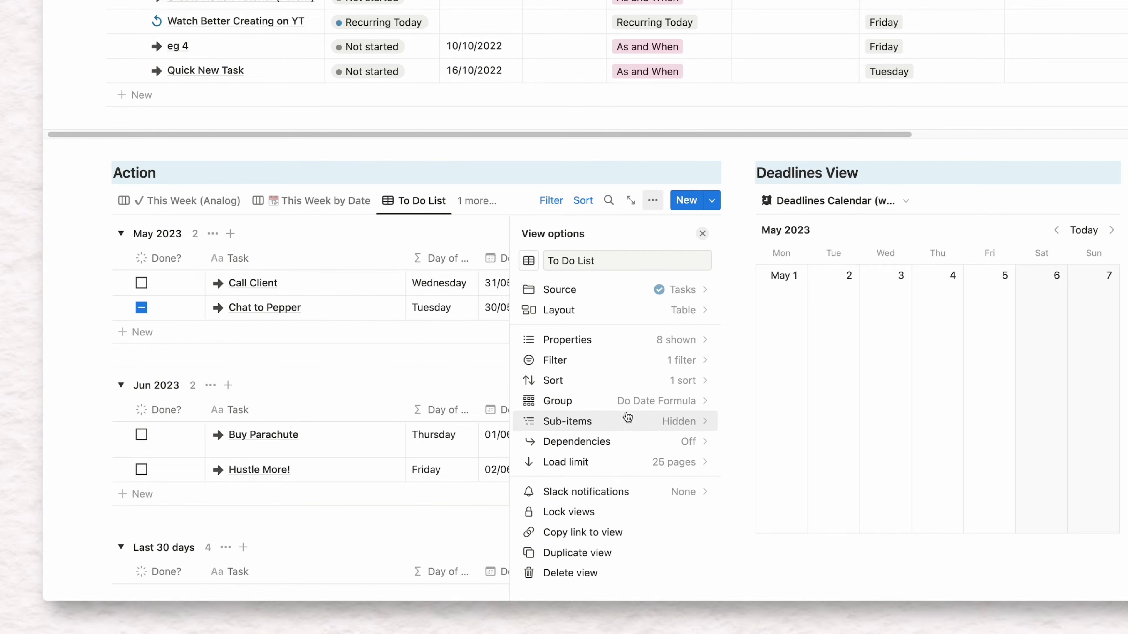
left_click(621, 426)
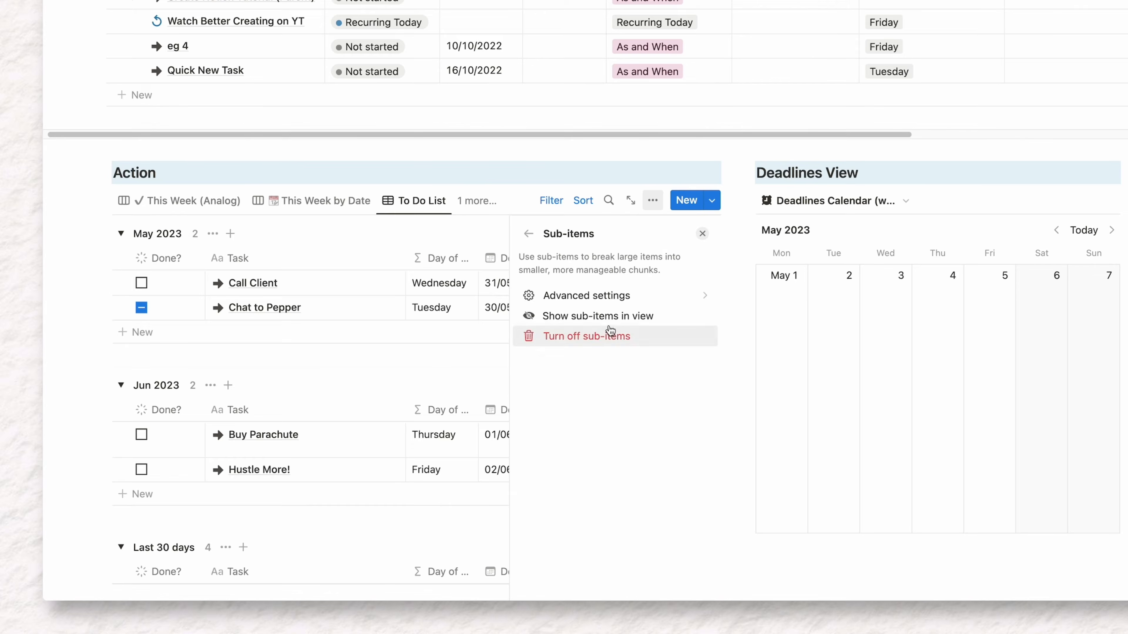
left_click(620, 321)
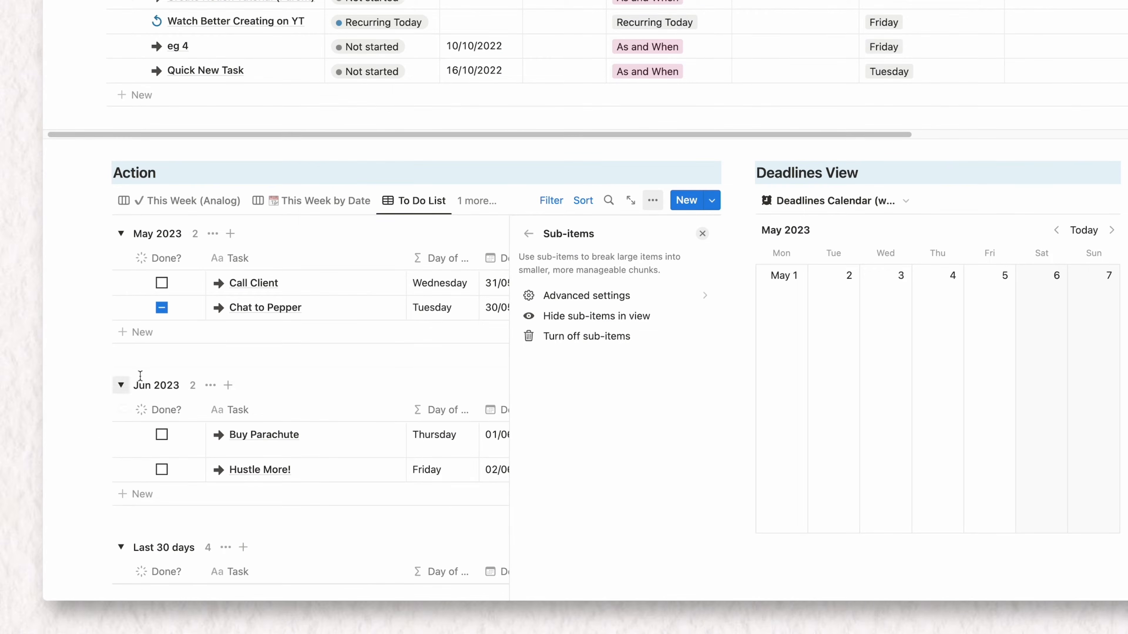
left_click(362, 363)
Step: Expand and collapse the sub-items of Call Client in the To Do List to check the nesting
left_click(141, 285)
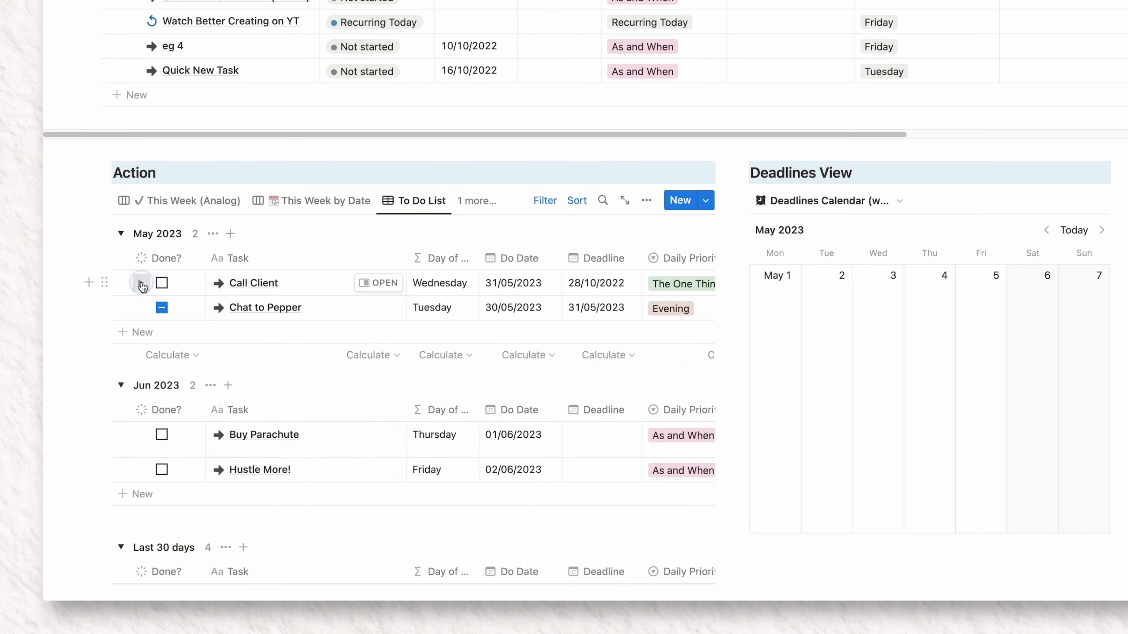
left_click(141, 282)
left_click(141, 283)
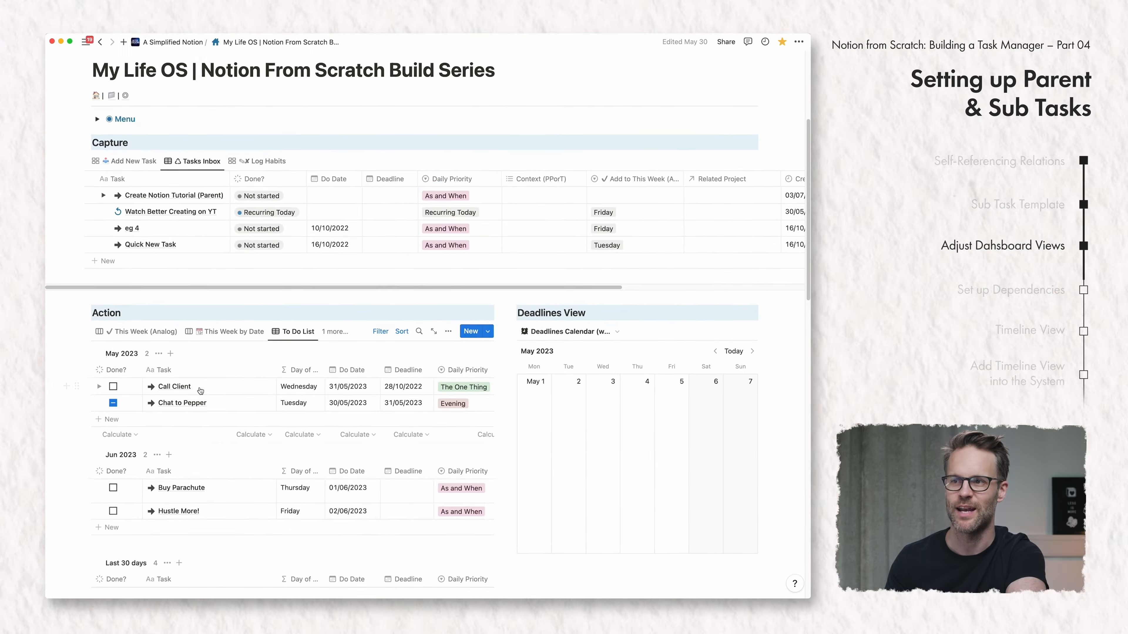
Step: Open the Dependencies settings of the Tasks Inbox and look through the automatic date shifting options
scroll(204, 391, "up", 5)
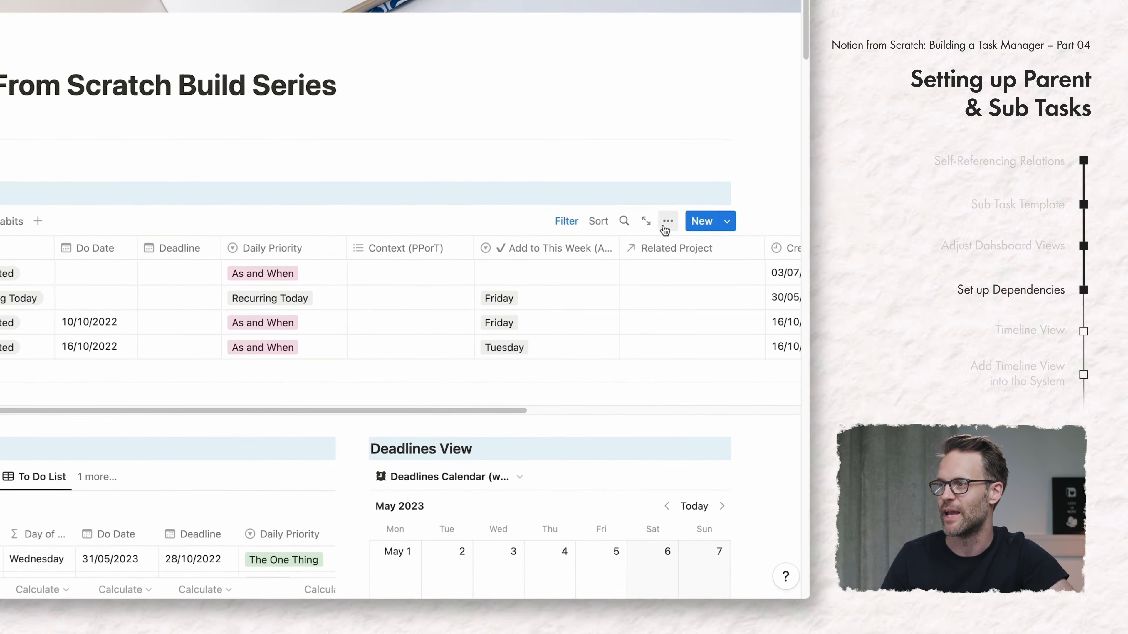
left_click(710, 364)
left_click(618, 463)
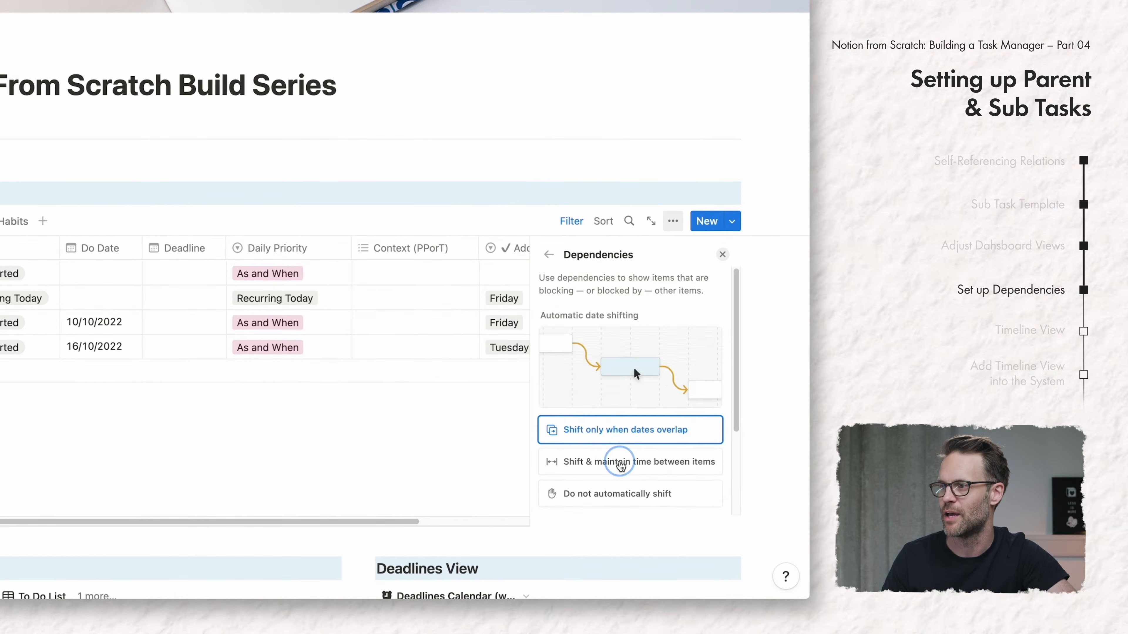
scroll(621, 466, "down", 3)
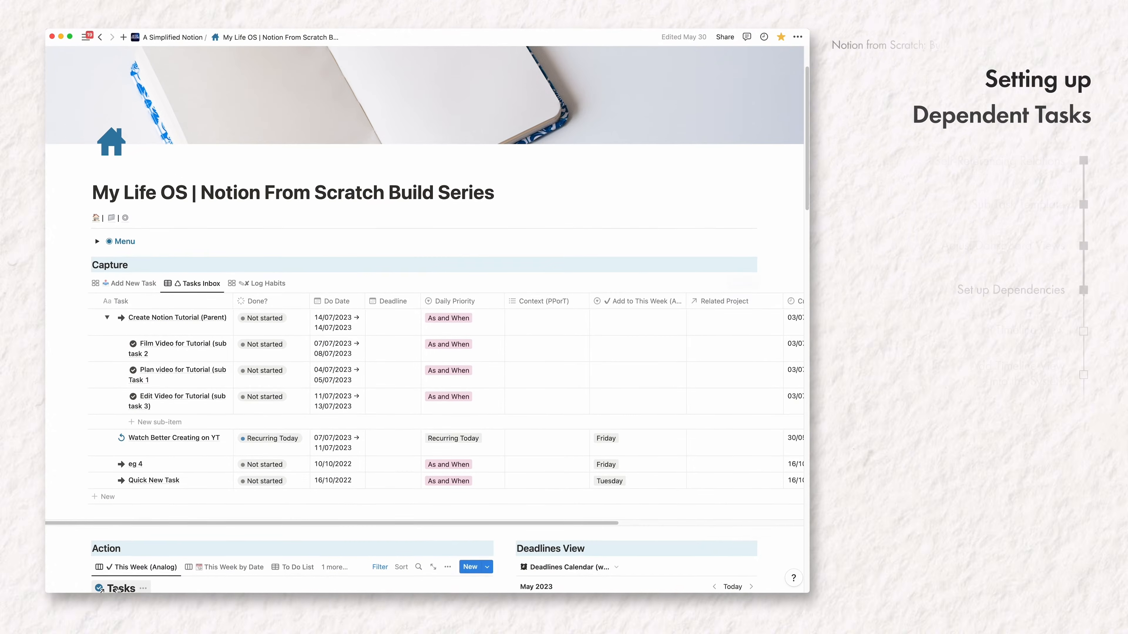
Step: Open the Tasks database, expand Create Notion Tutorial (Parent) and widen the Task column to fit the sub-task titles
left_click(118, 590)
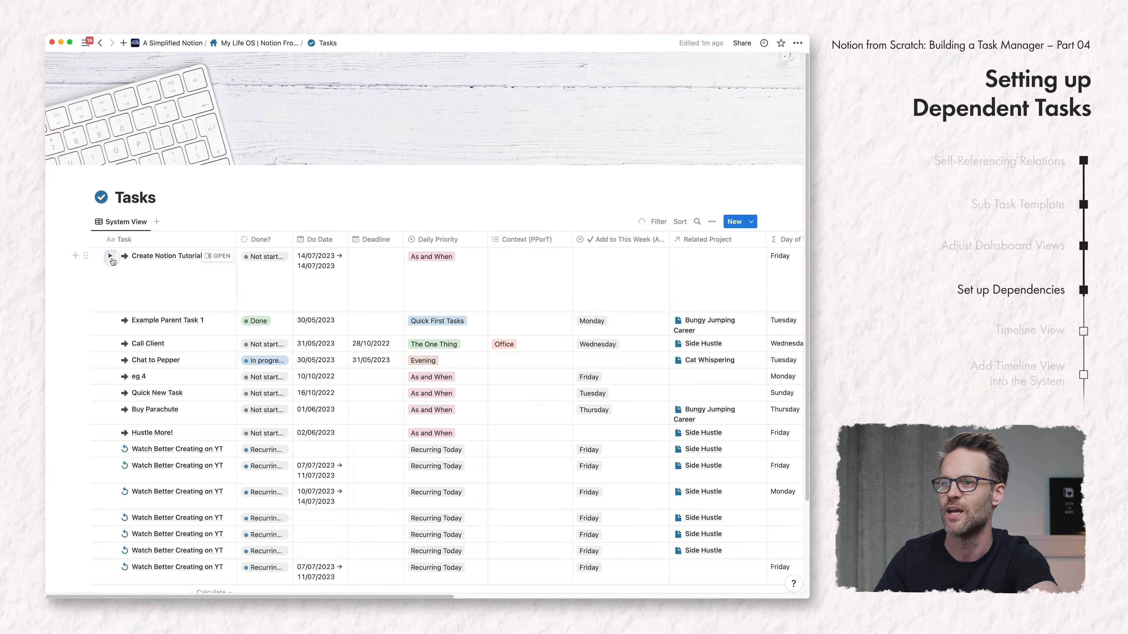
left_click(110, 256)
scroll(431, 345, "right", 5)
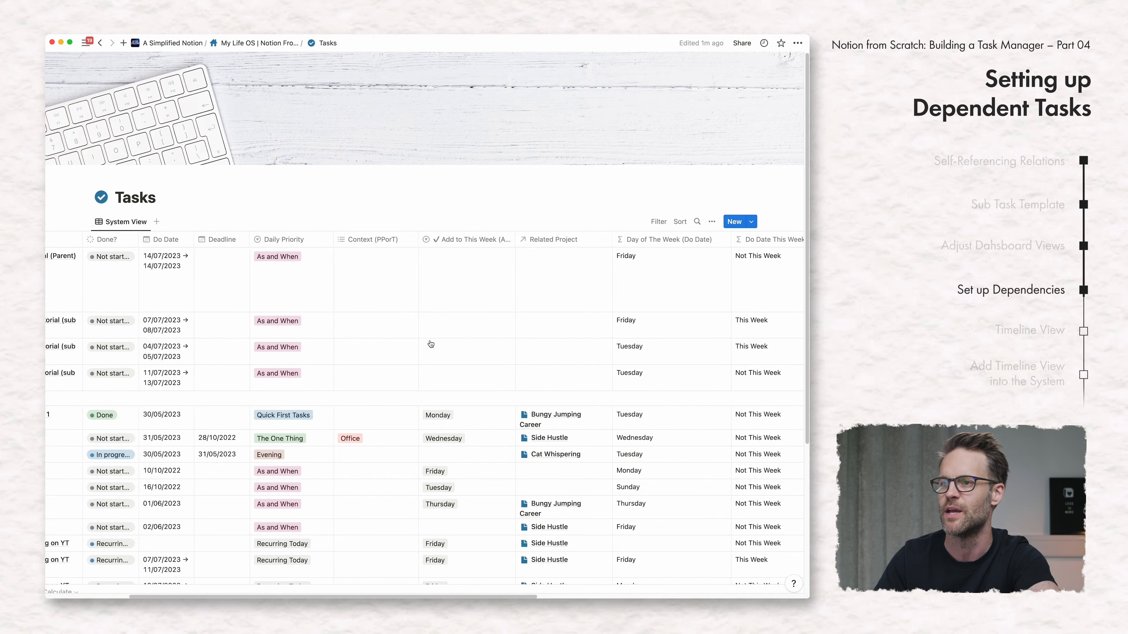
scroll(431, 344, "left", 5)
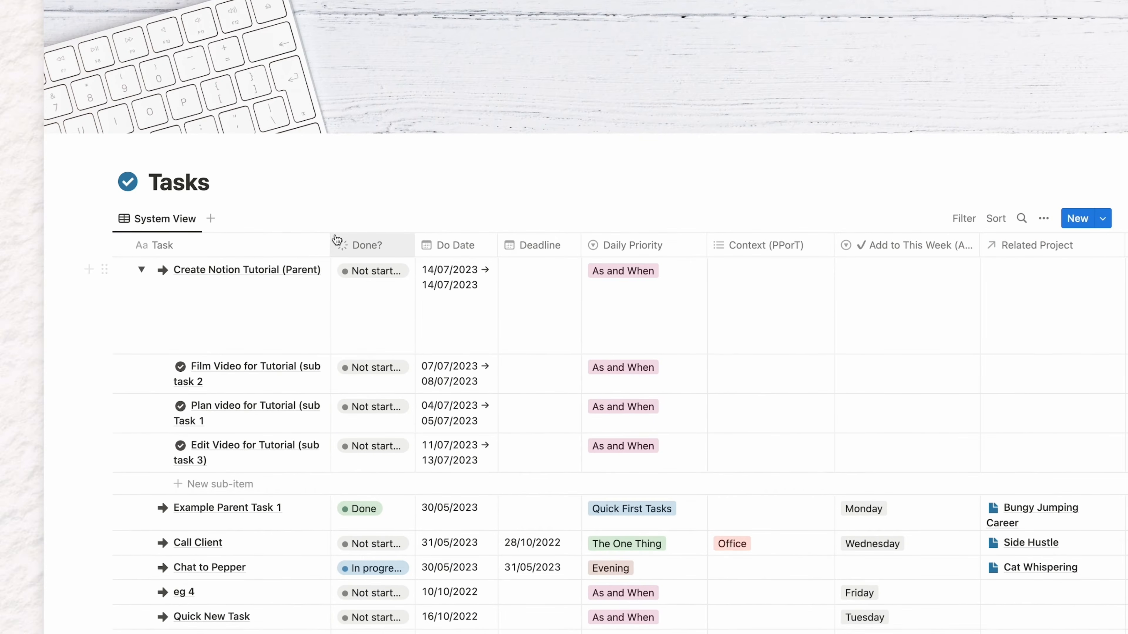
left_click_drag(348, 248, 363, 291)
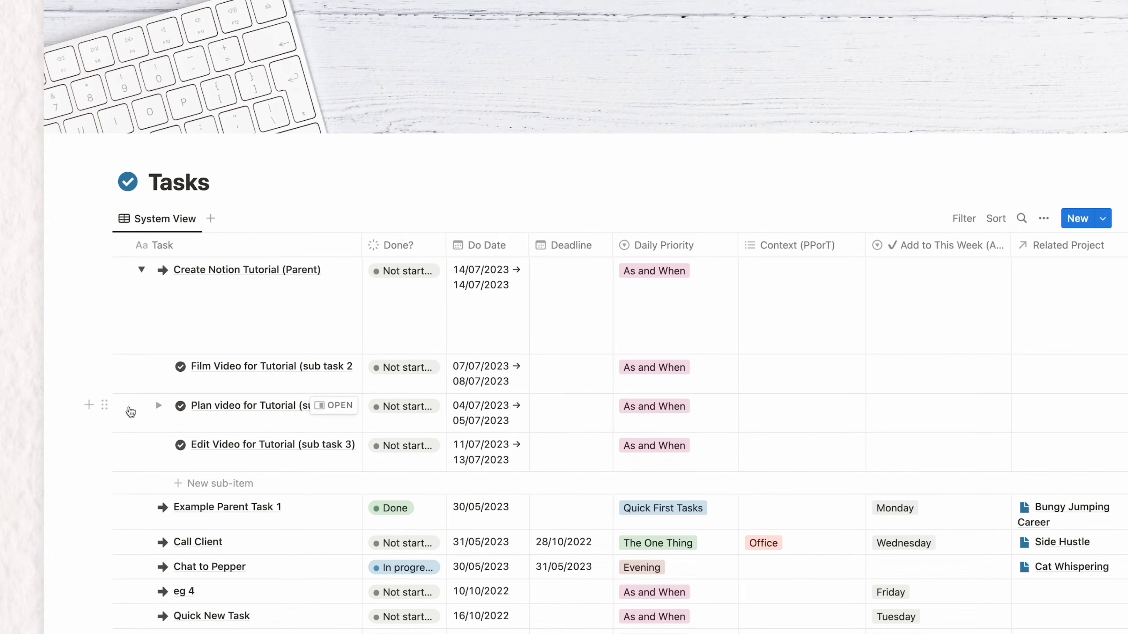
Step: Set the Do Date of the Plan video sub-task to 04/07/2023 → 05/07/2023 and move it above the Film Video sub-task
left_click(485, 412)
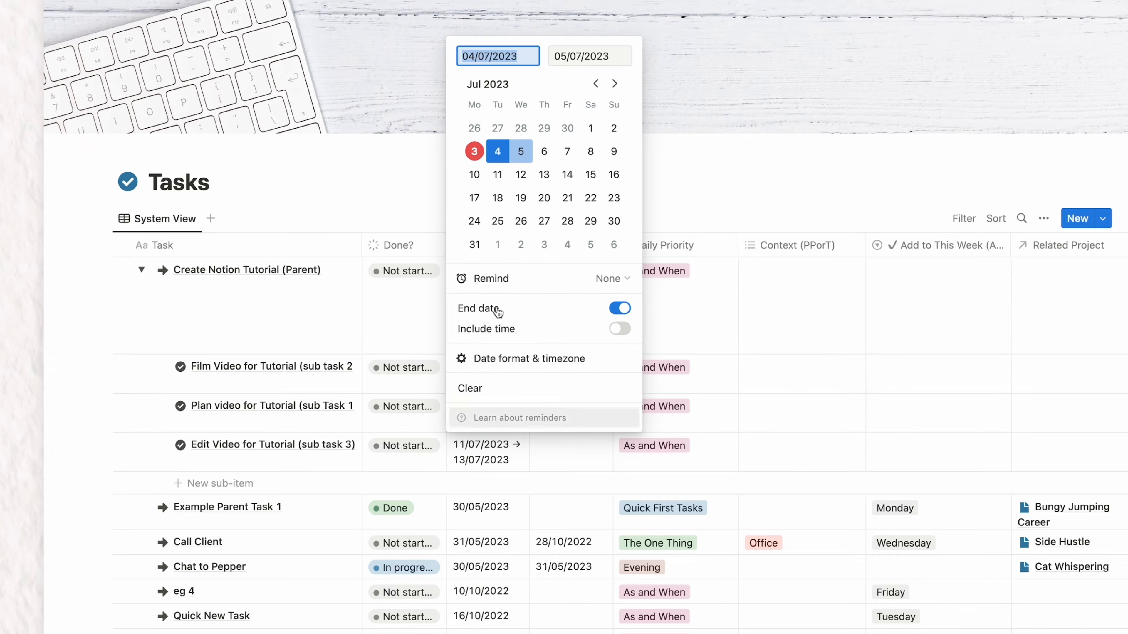
left_click(497, 151)
left_click(520, 151)
left_click(329, 296)
left_click_drag(102, 404, 116, 360)
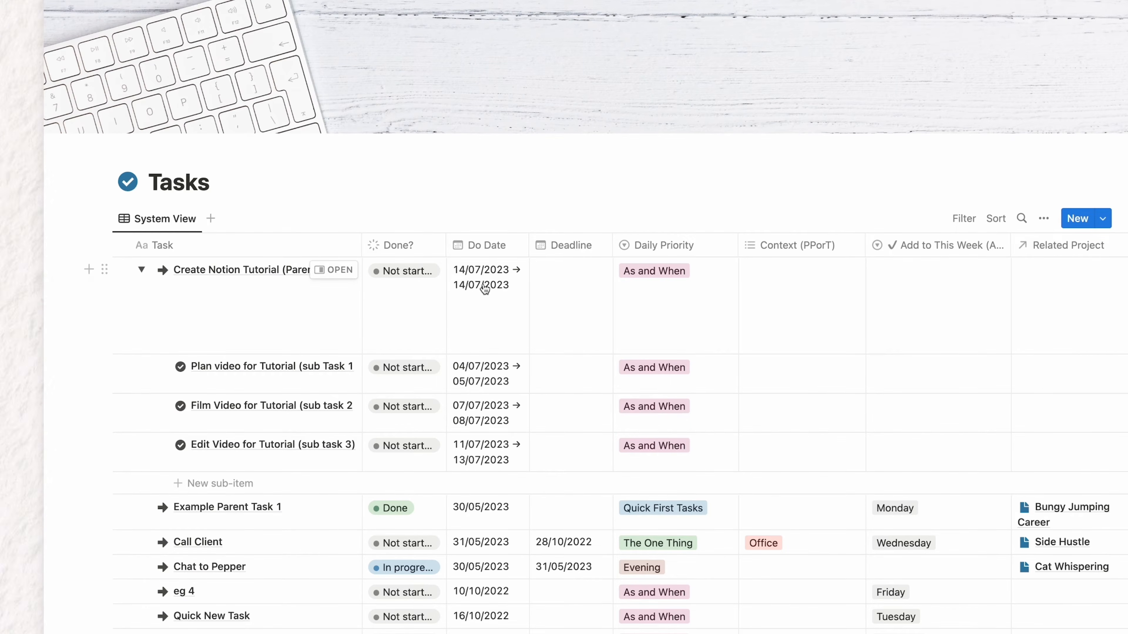
Step: Check the Do Date range of Create Notion Tutorial (Parent) and close the date picker
right_click(484, 289)
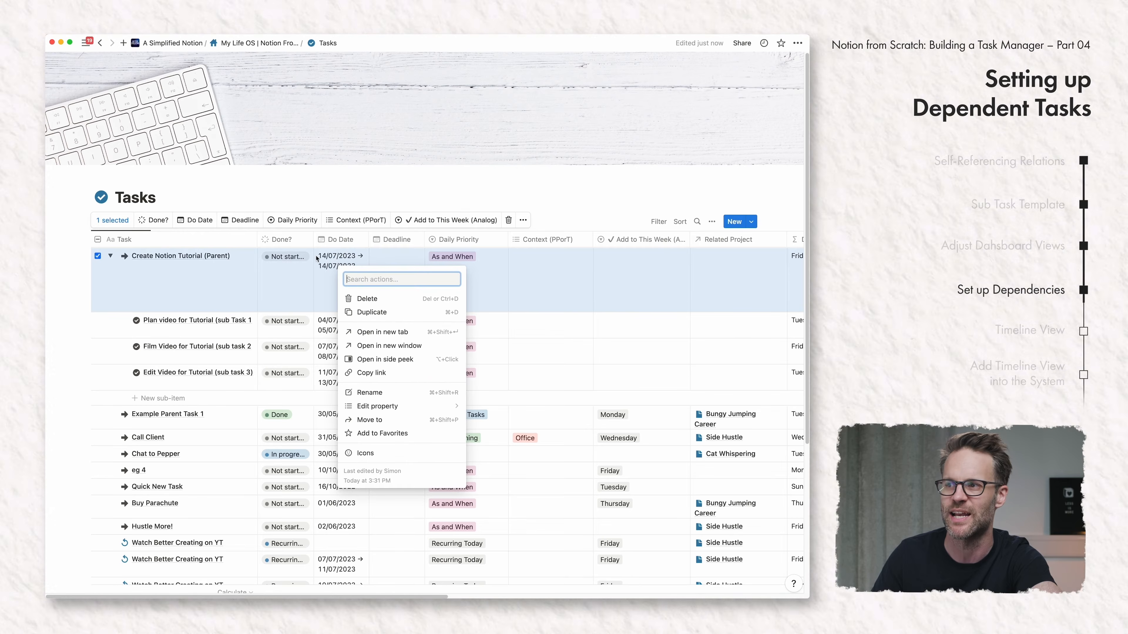
key("Escape")
left_click(346, 298)
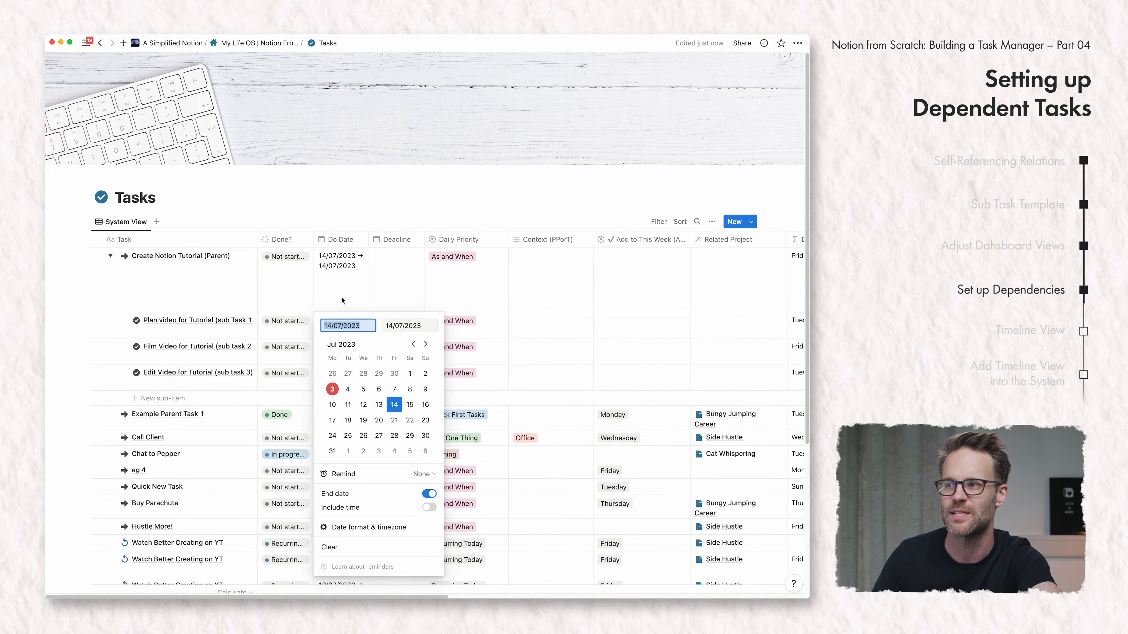
left_click(352, 286)
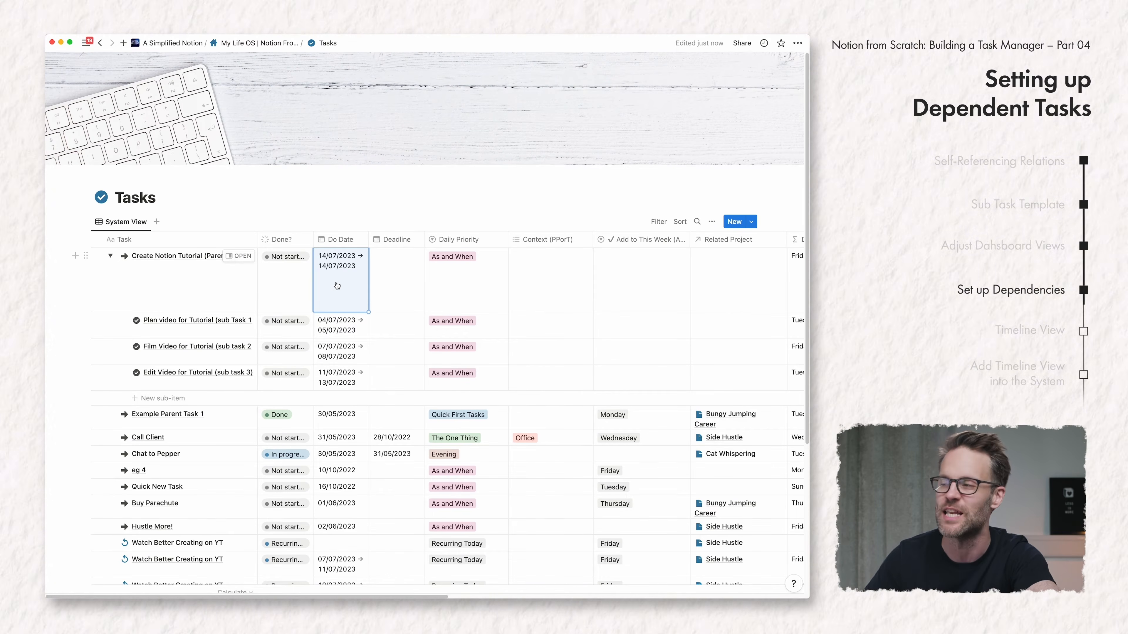
Step: Turn on dependencies for the Tasks database, shifting only when dates overlap, with separate start and end dates using Do Date and Deadline
scroll(595, 345, "right", 10)
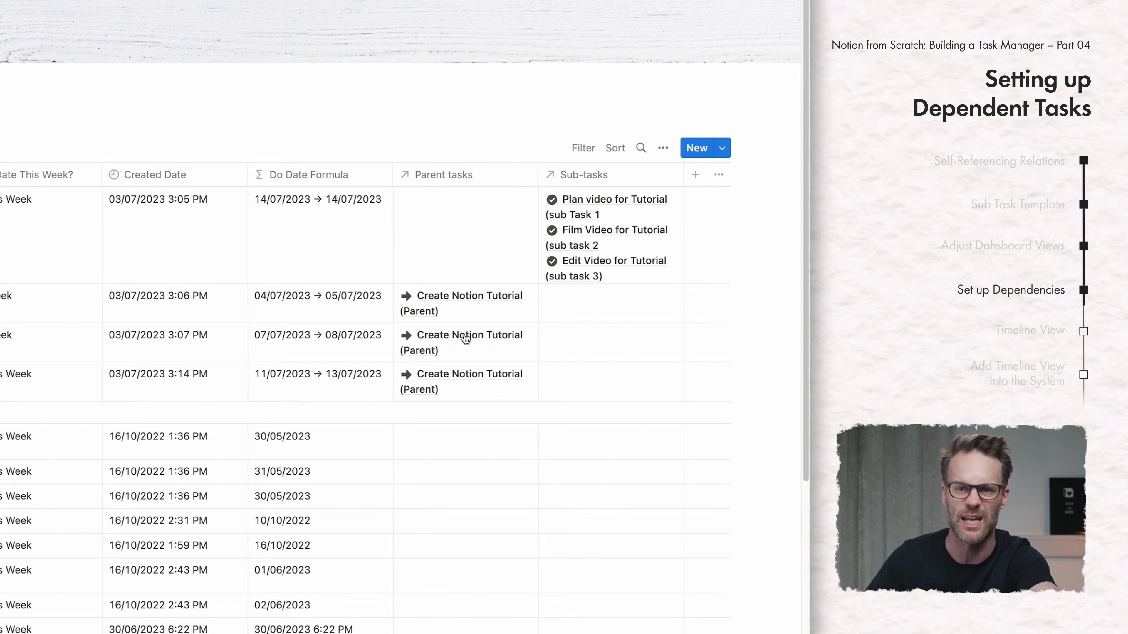
left_click(663, 148)
left_click(595, 369)
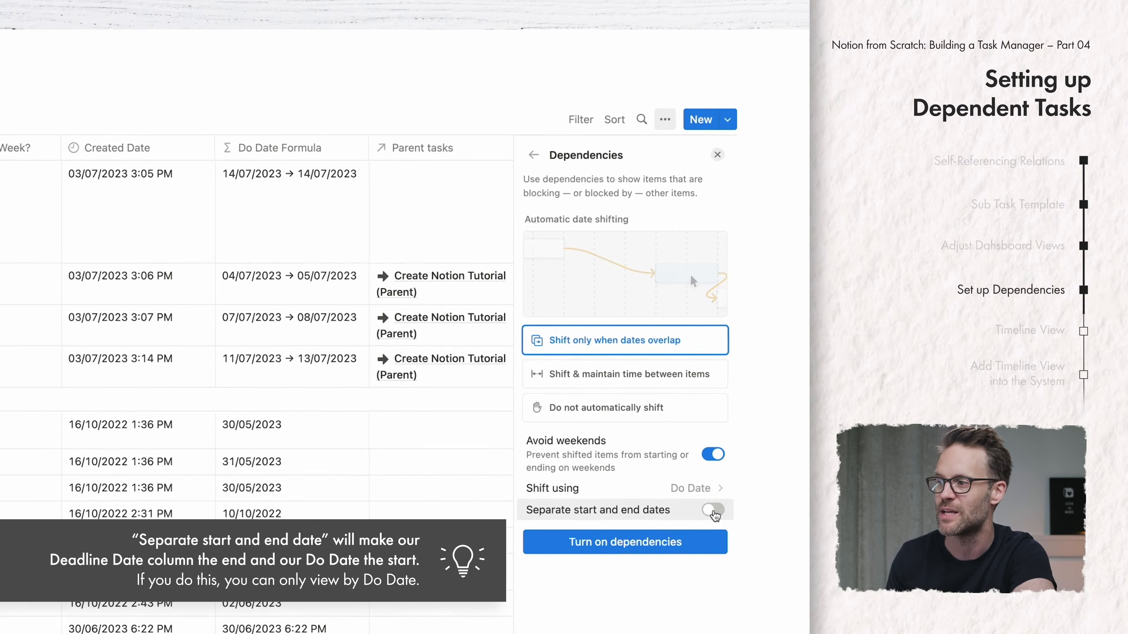
left_click(713, 511)
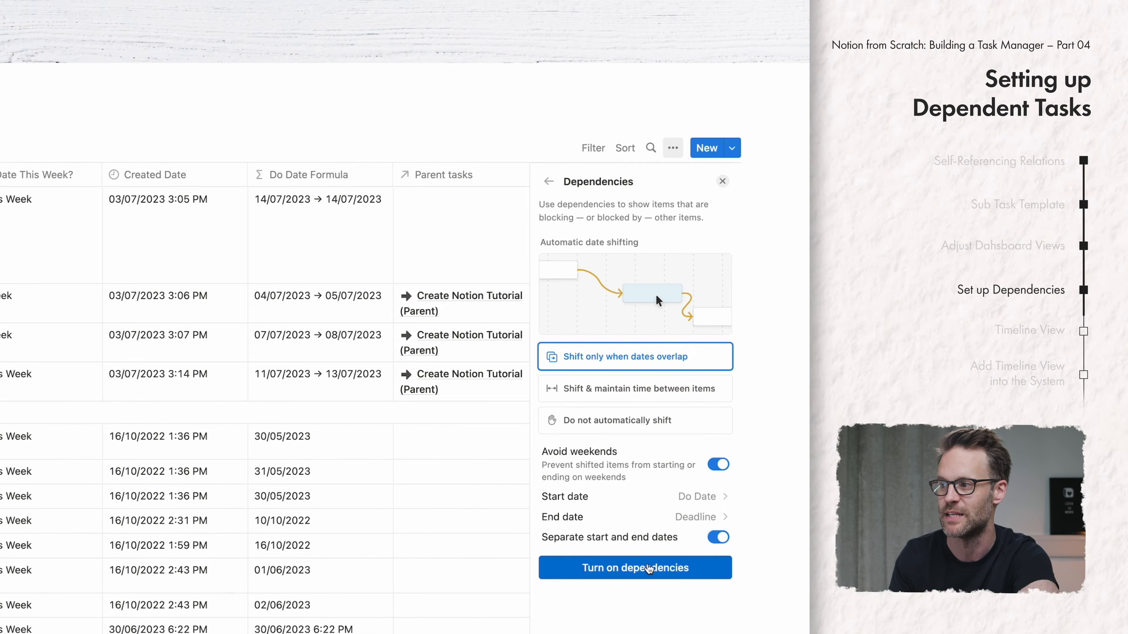
left_click(668, 568)
left_click(466, 127)
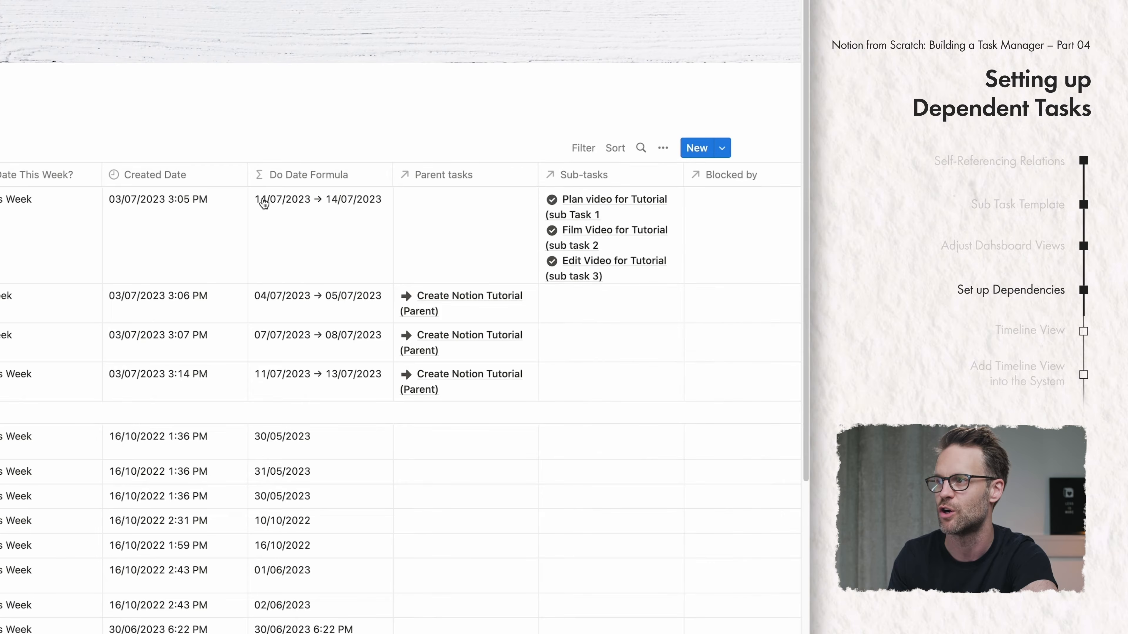
Step: Move the Blocked by and Blocking columns to directly after Daily Priority in the System View
scroll(569, 250, "right", 5)
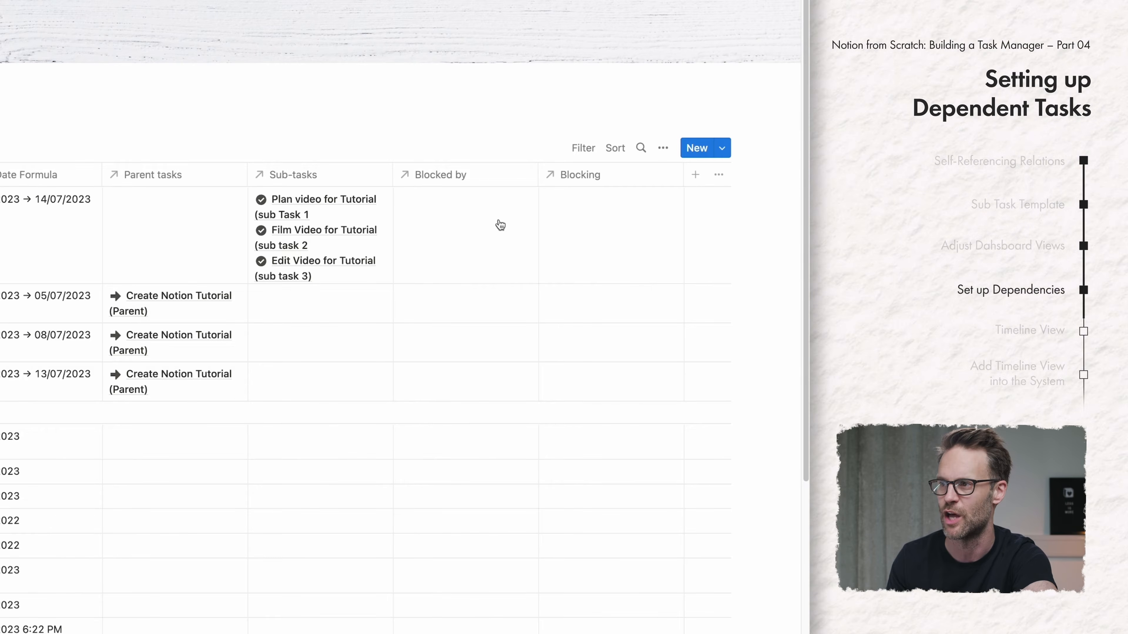
left_click_drag(446, 182, 20, 189)
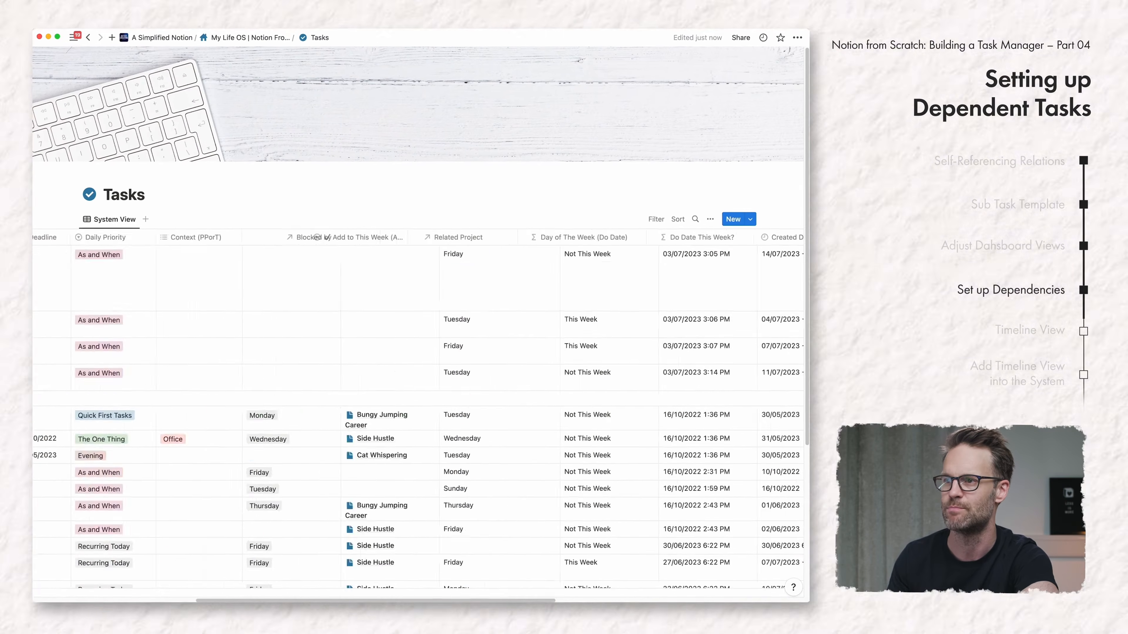
left_click_drag(302, 229, 567, 240)
scroll(622, 310, "right", 15)
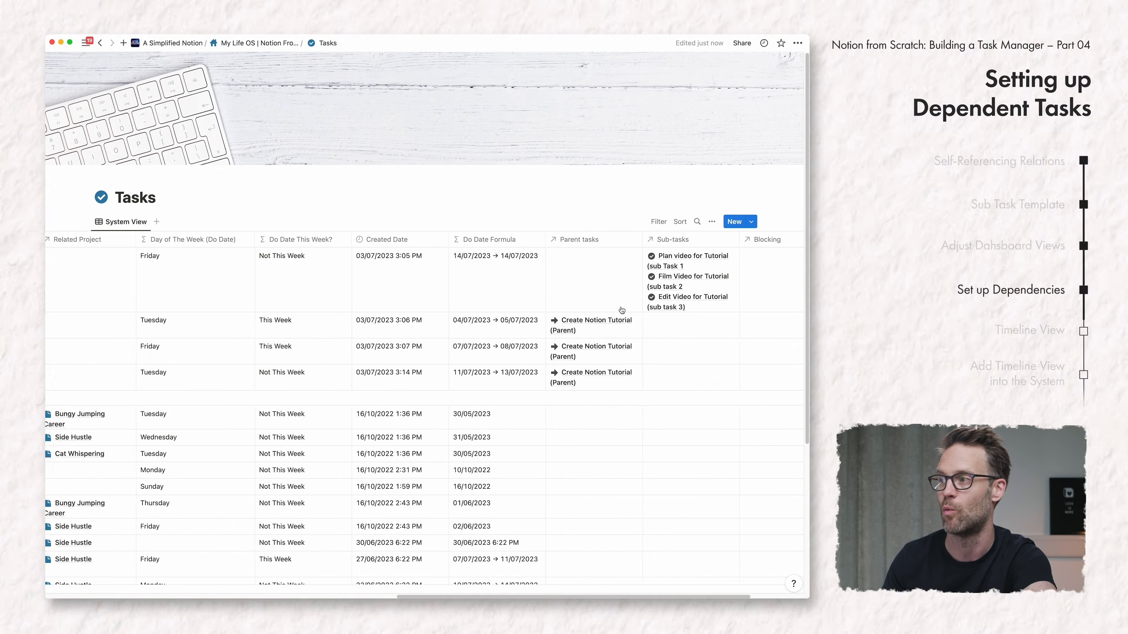
left_click_drag(770, 239, 520, 242)
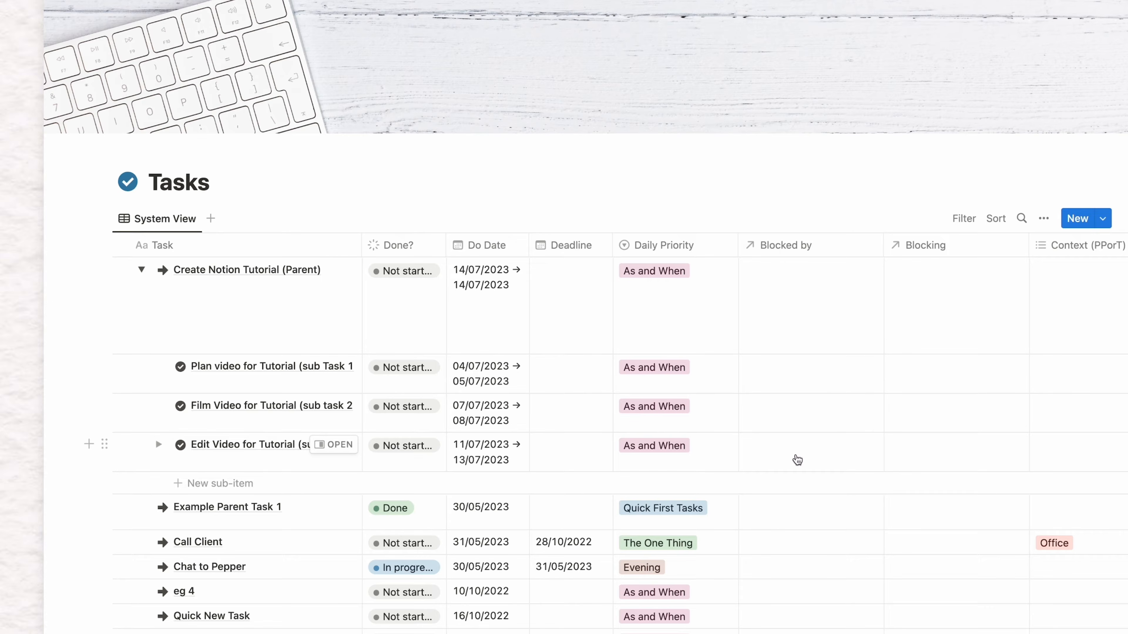
Step: Set Create Notion Tutorial (Parent) as blocked by Edit Video for Tutorial (sub task 3)
left_click(791, 288)
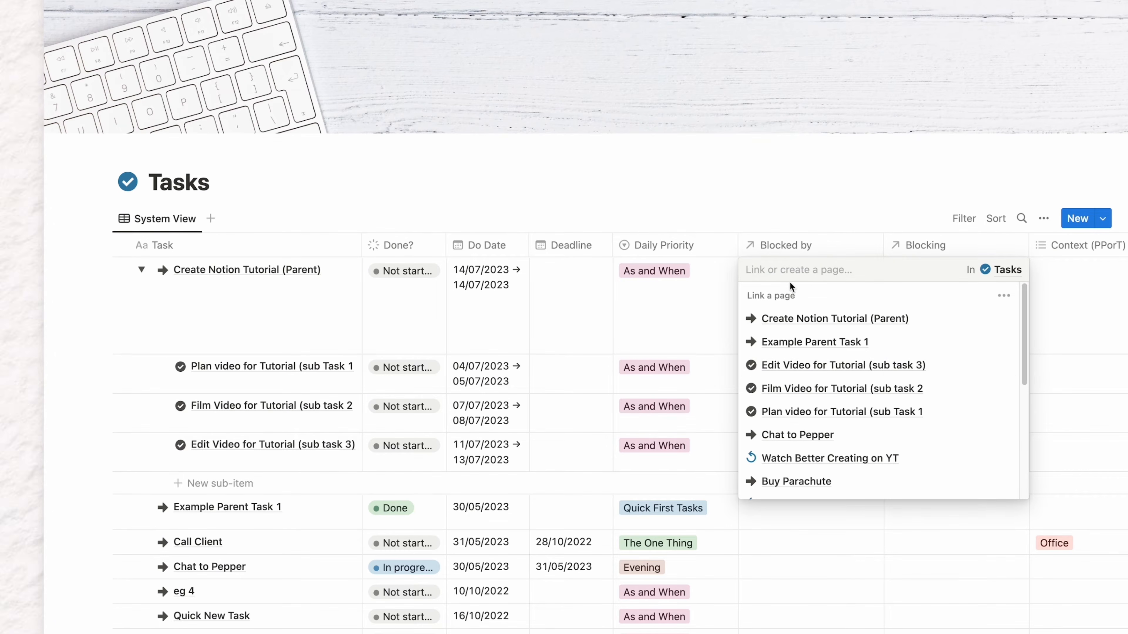
left_click(904, 368)
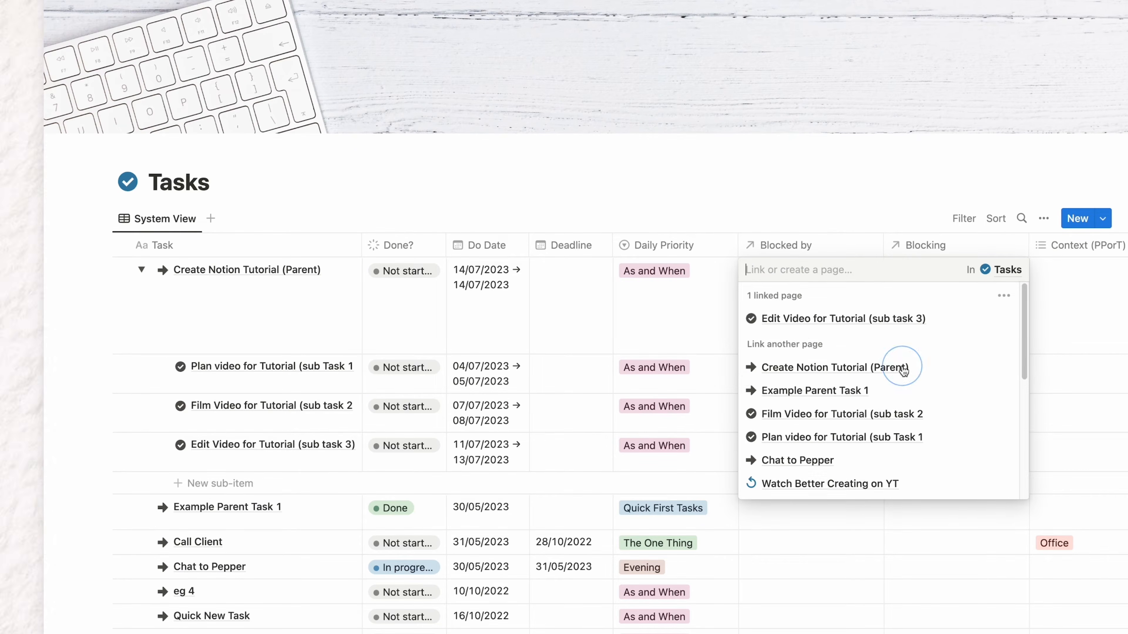
left_click(830, 186)
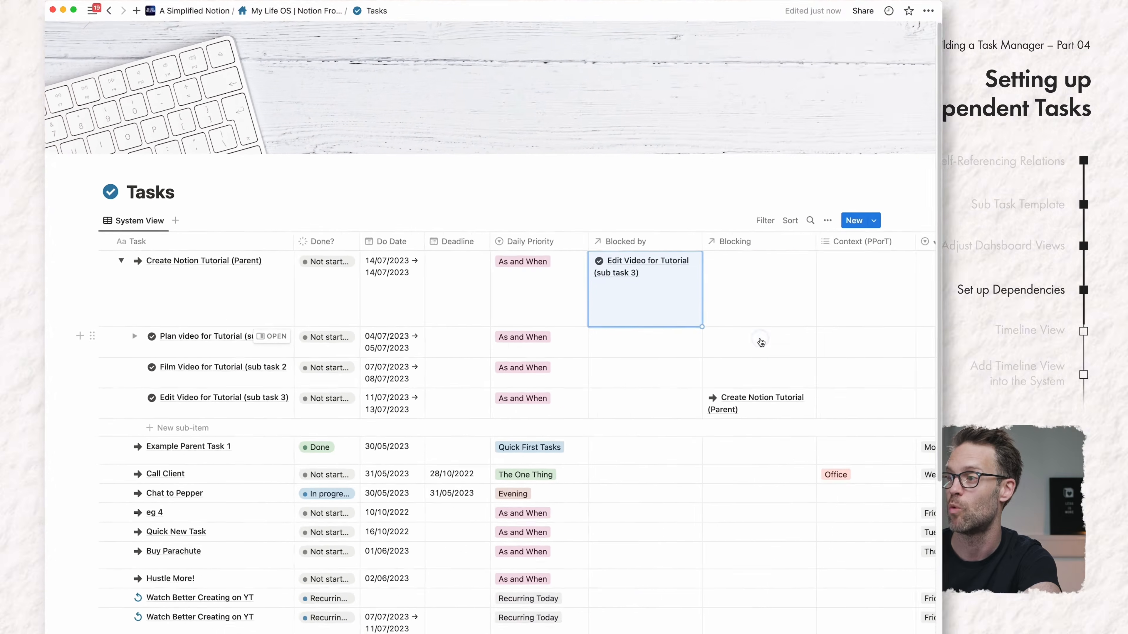
Step: Set the Plan video sub-task as blocking Film Video, and the Film Video sub-task as blocking Edit Video
left_click(981, 371)
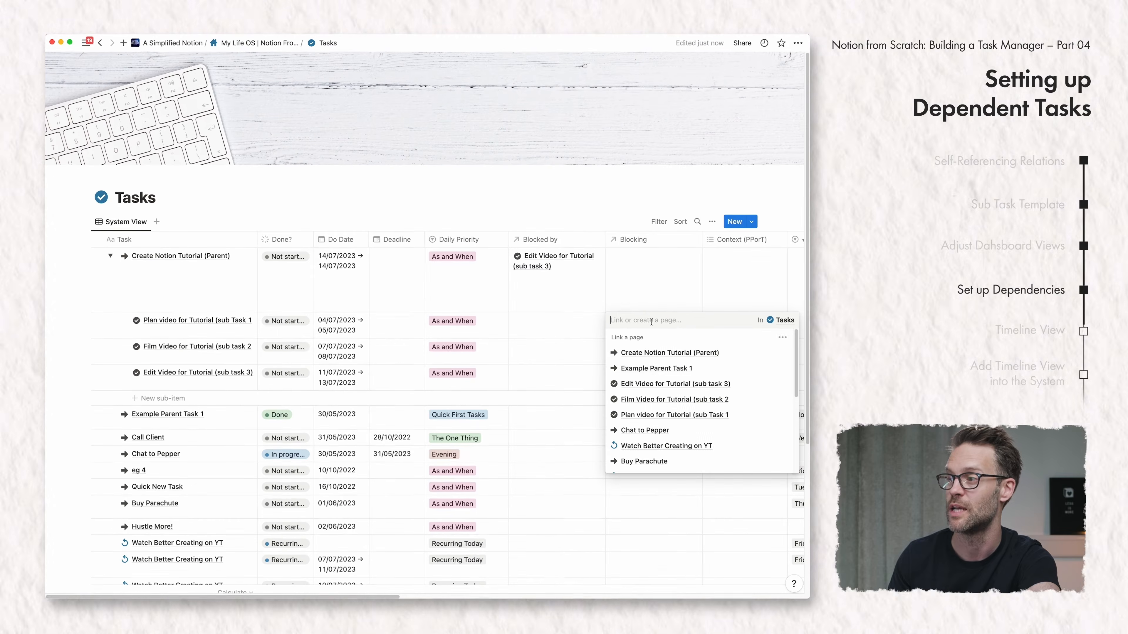
left_click(689, 400)
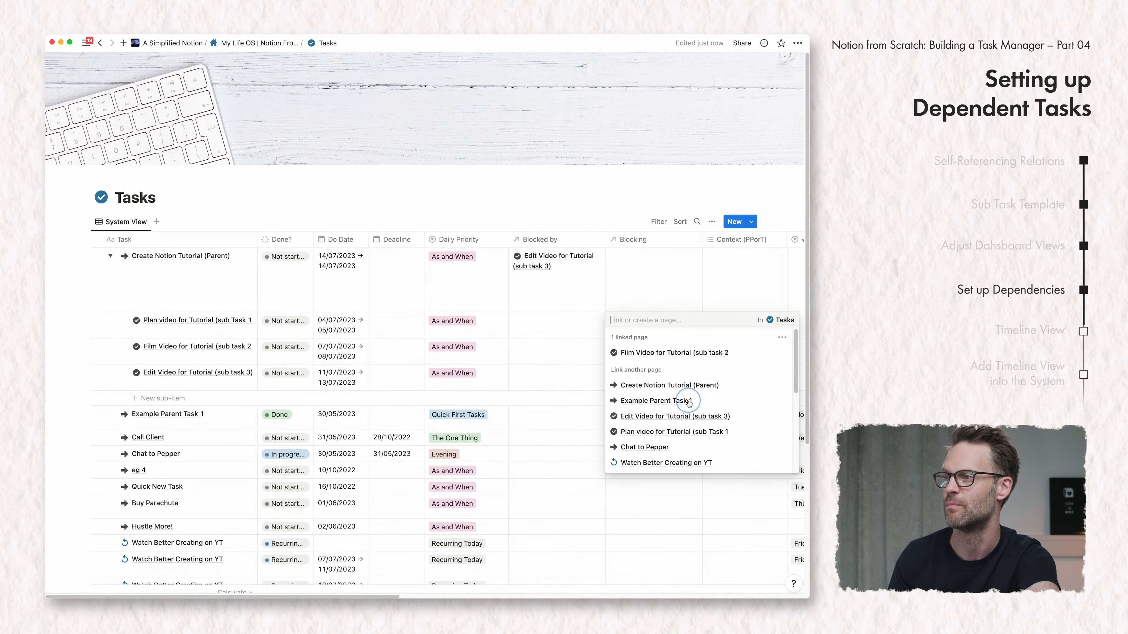
left_click(673, 288)
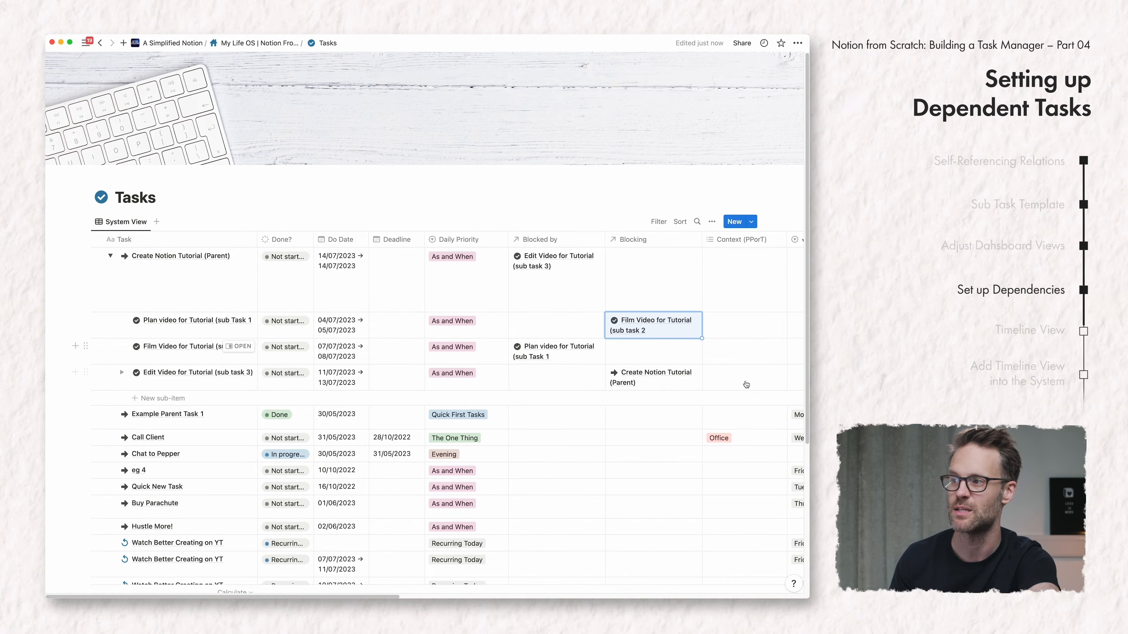
left_click(634, 349)
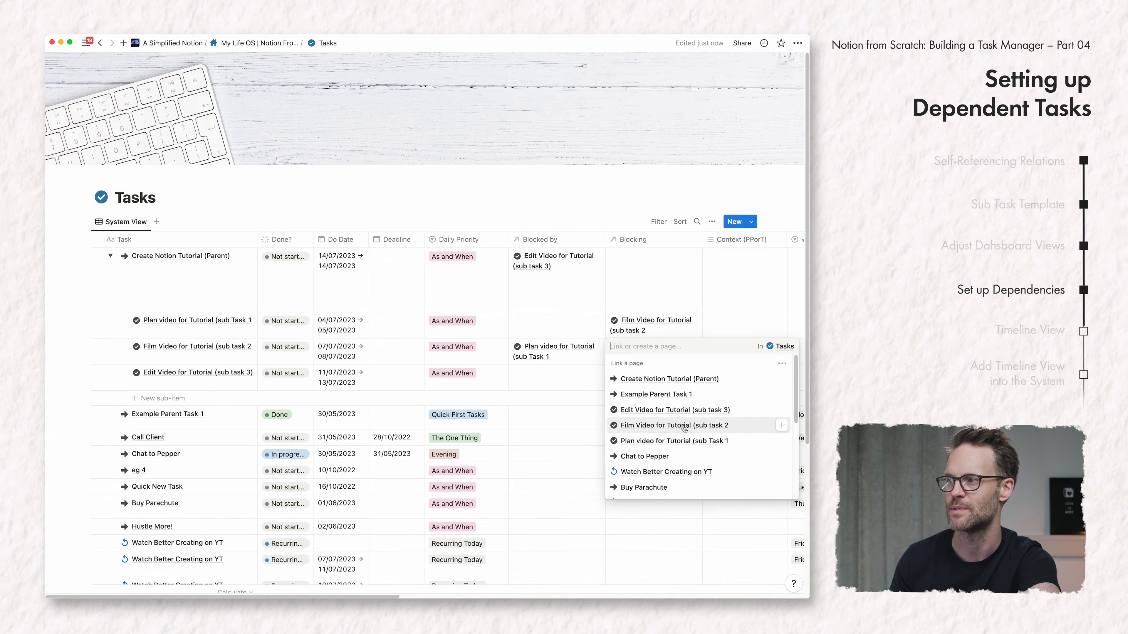
left_click(686, 410)
key("Escape")
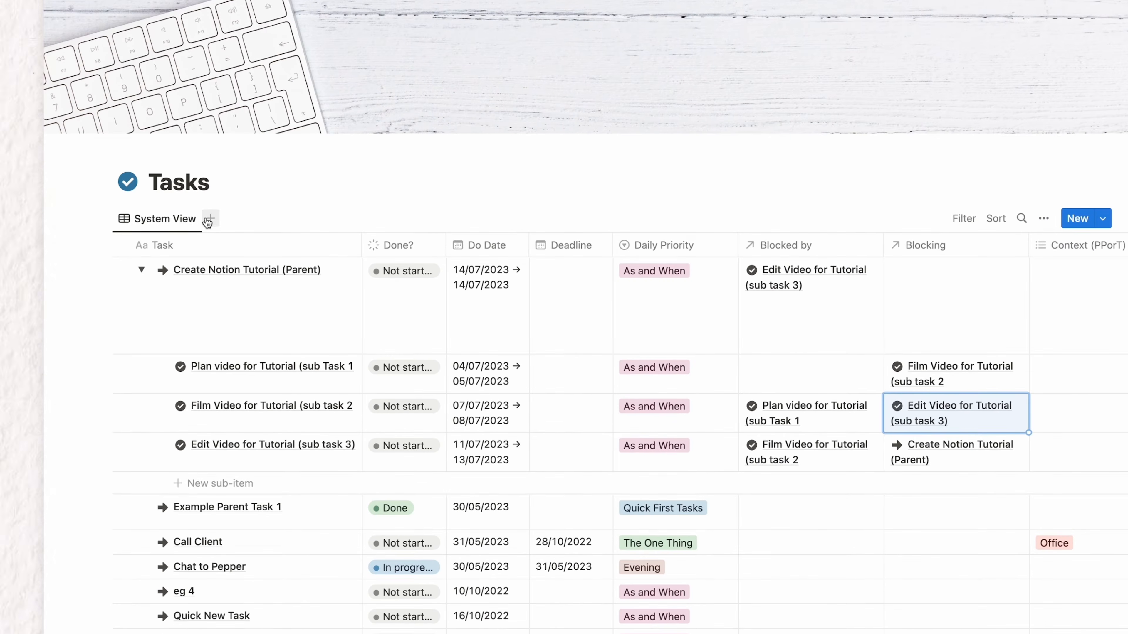
Step: Add a Timeline view to the Tasks database with separate start and end dates and the table shown
left_click(209, 219)
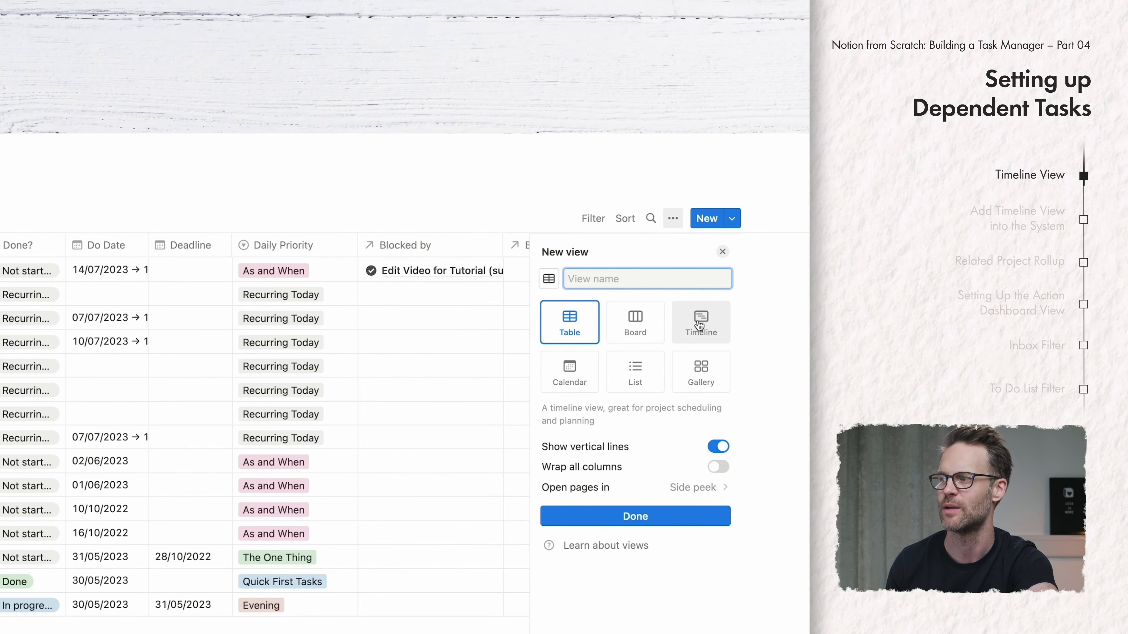
left_click(699, 326)
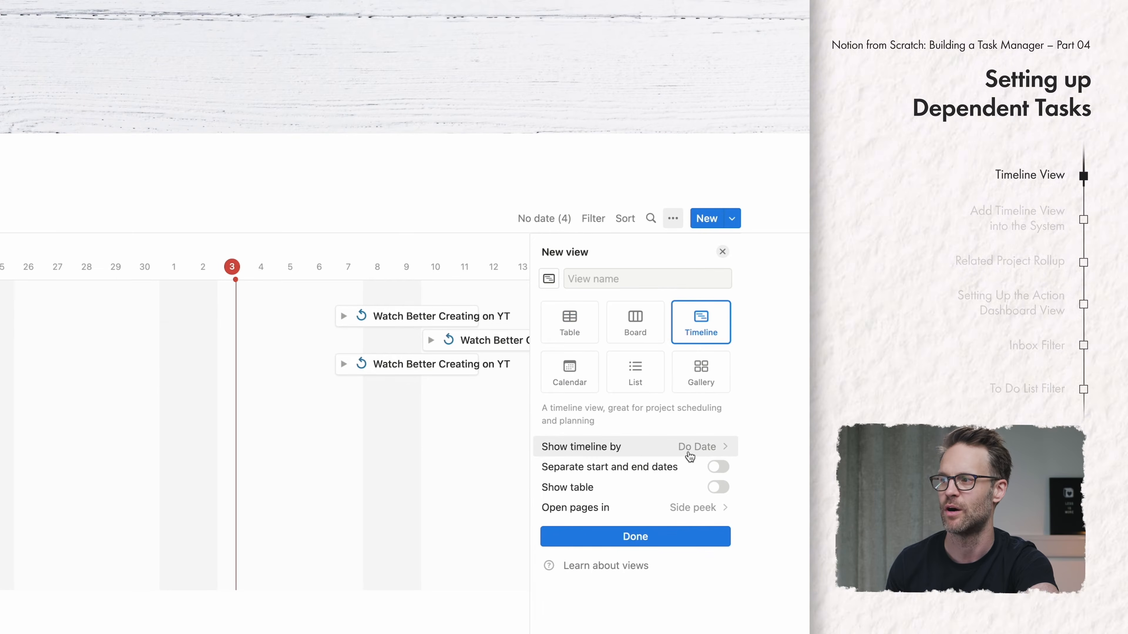
left_click(718, 467)
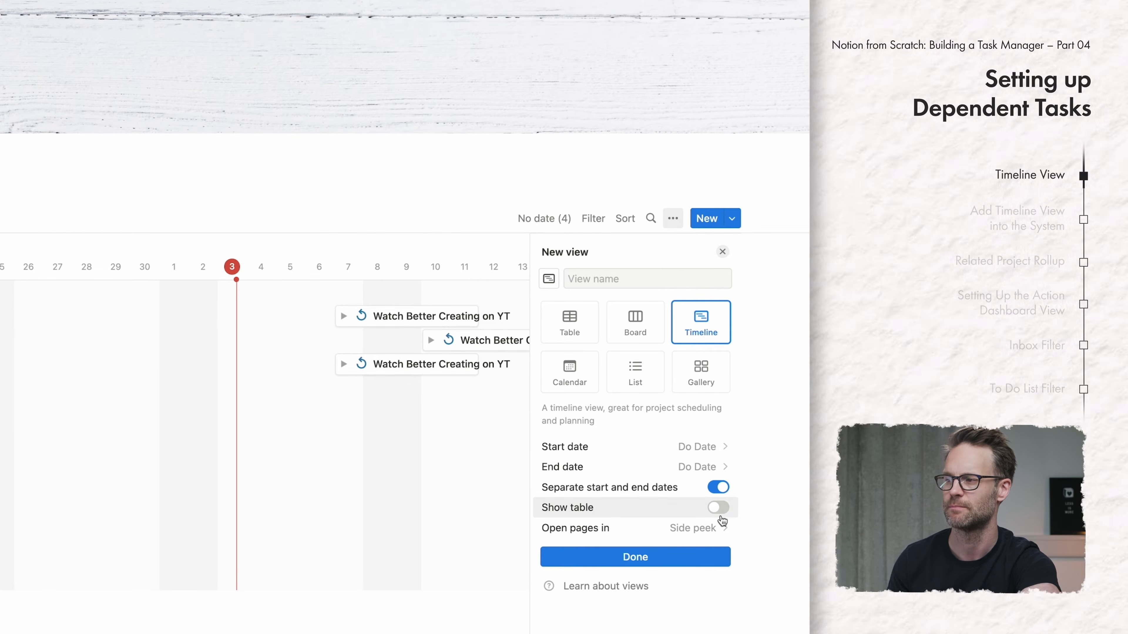
left_click(718, 507)
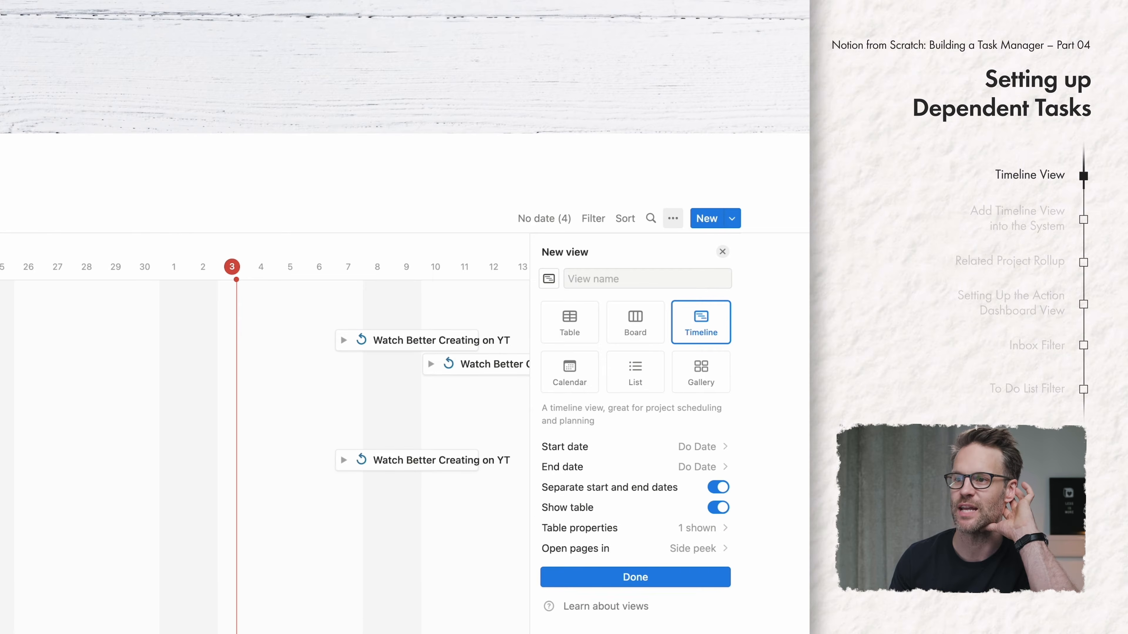
left_click(25, 277)
Step: Reschedule Create Notion Tutorial (Parent) to 23 July 2023 on the timeline
scroll(490, 426, "right", 3)
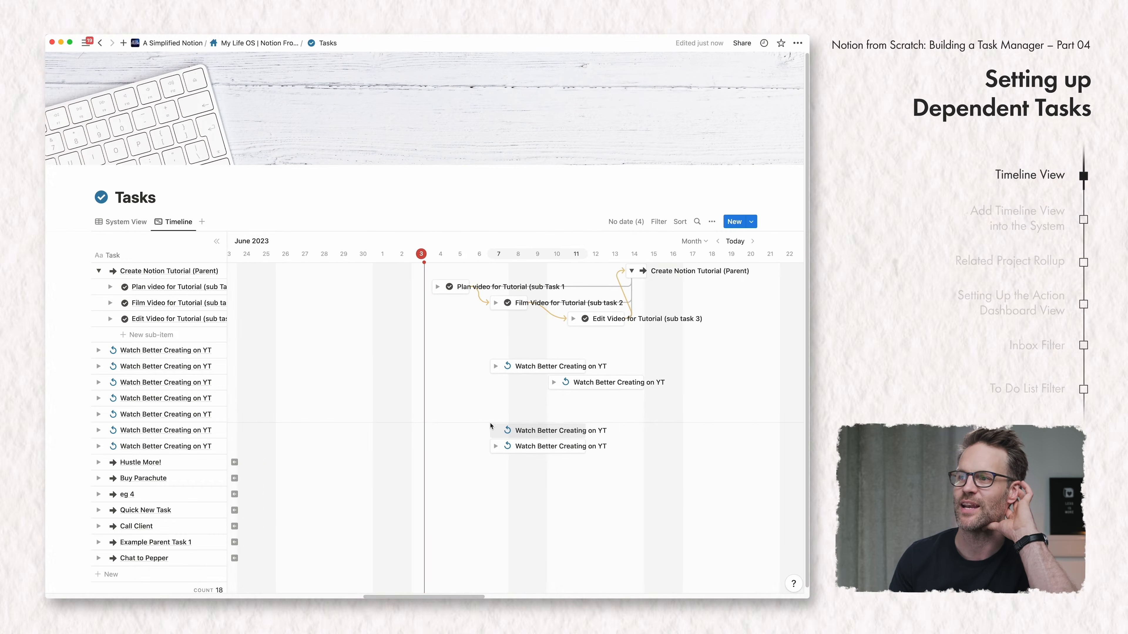
scroll(491, 426, "right", 1)
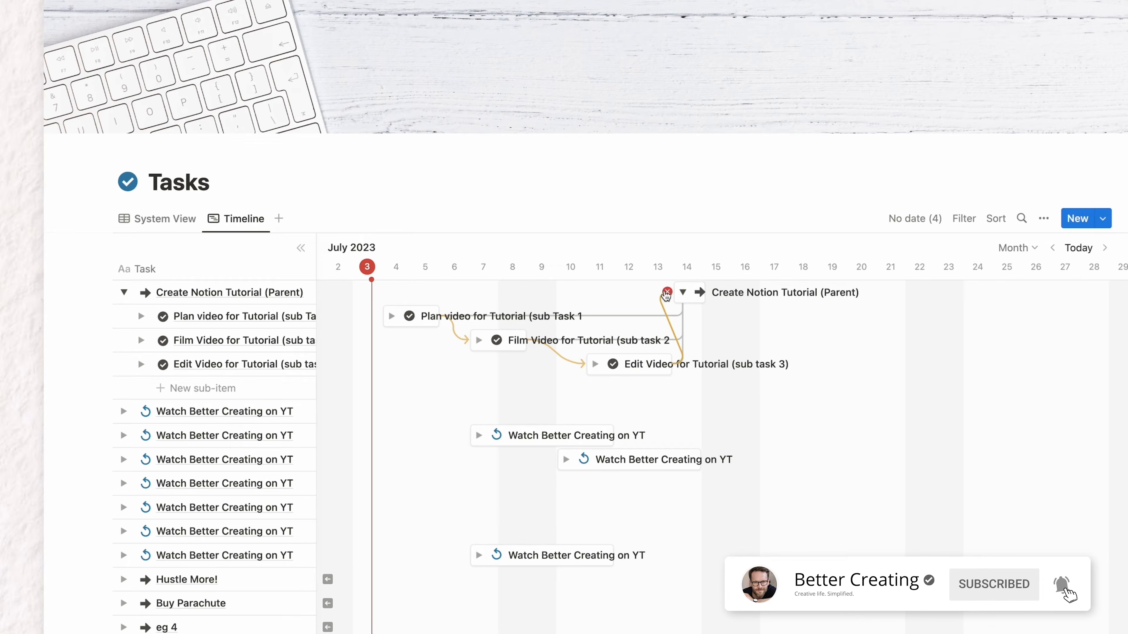
left_click_drag(672, 295, 905, 313)
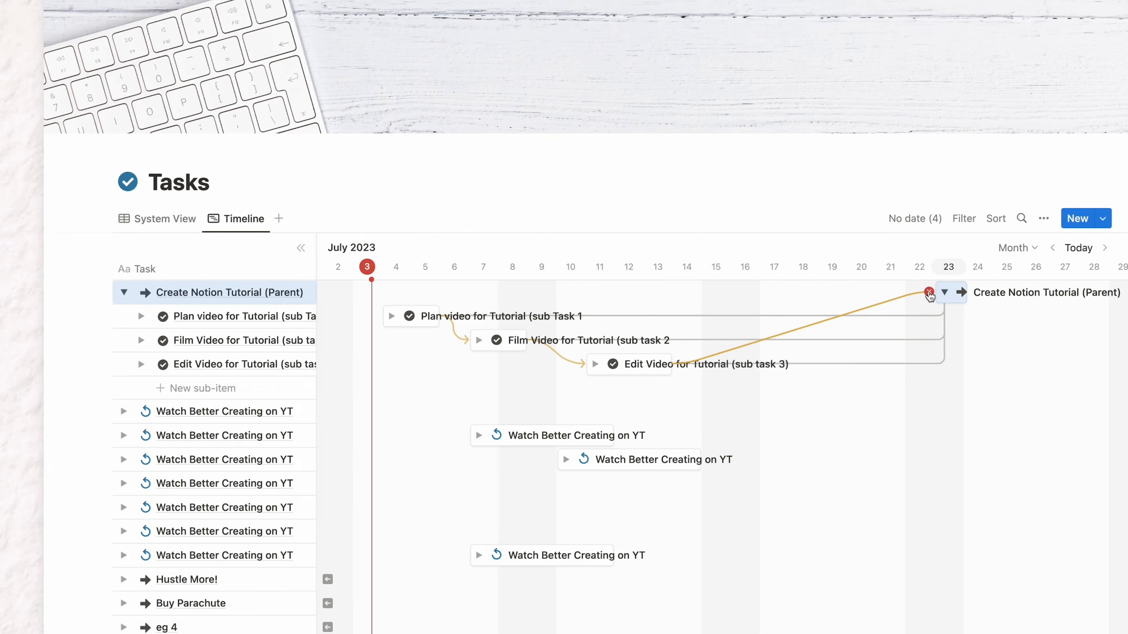
Step: Remove the dependency between Edit Video for Tutorial (sub task 3) and Create Notion Tutorial (Parent) on the timeline, and link them again
left_click(929, 293)
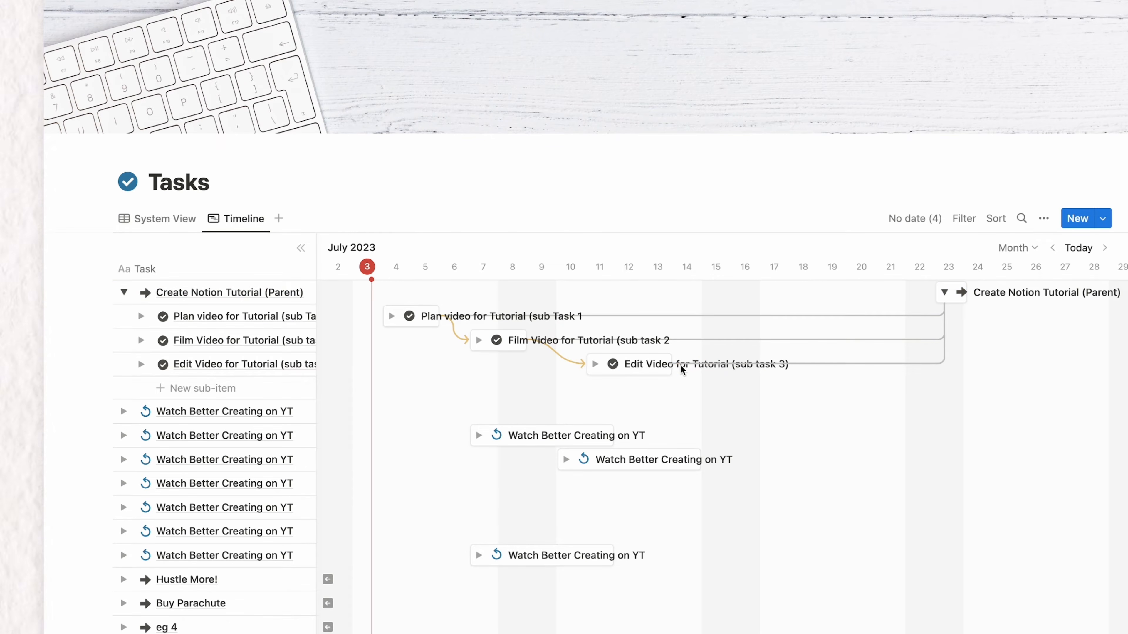
left_click_drag(681, 373, 939, 297)
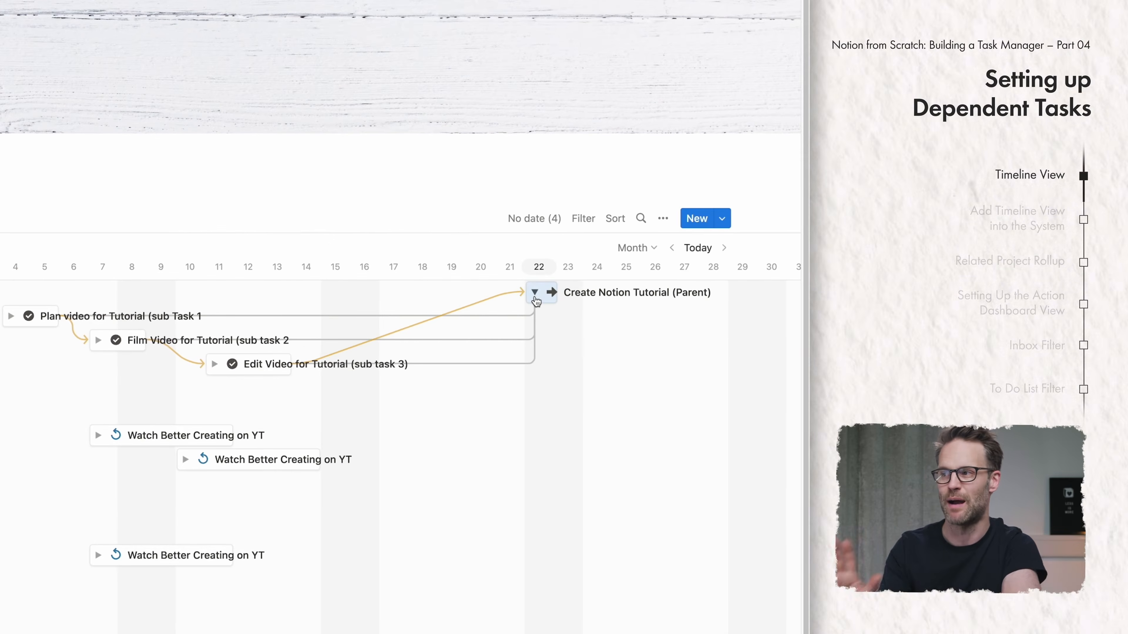
Step: Examine the timeline view's dependency settings, including the automatic date shifting choices and the relation property options in the advanced settings
left_click(670, 219)
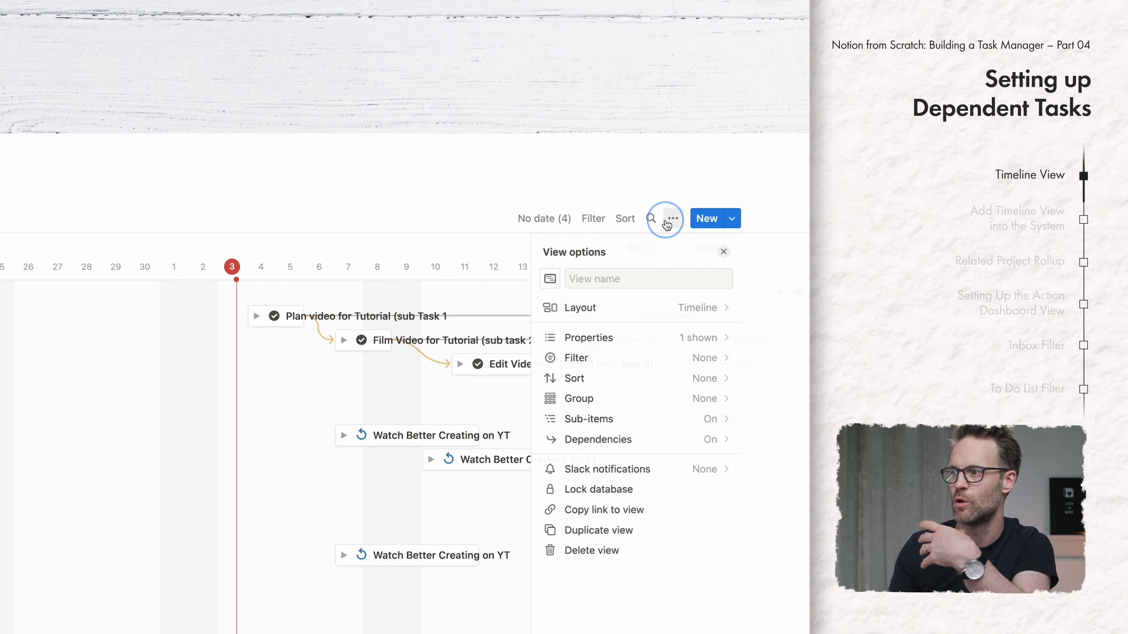
left_click(649, 441)
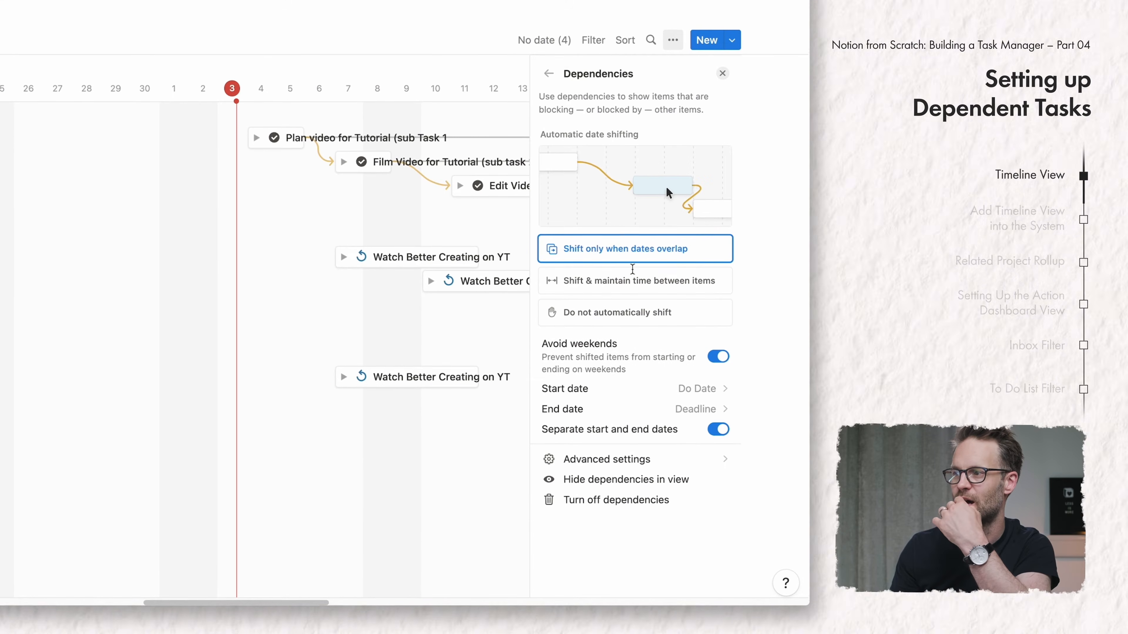
left_click(616, 453)
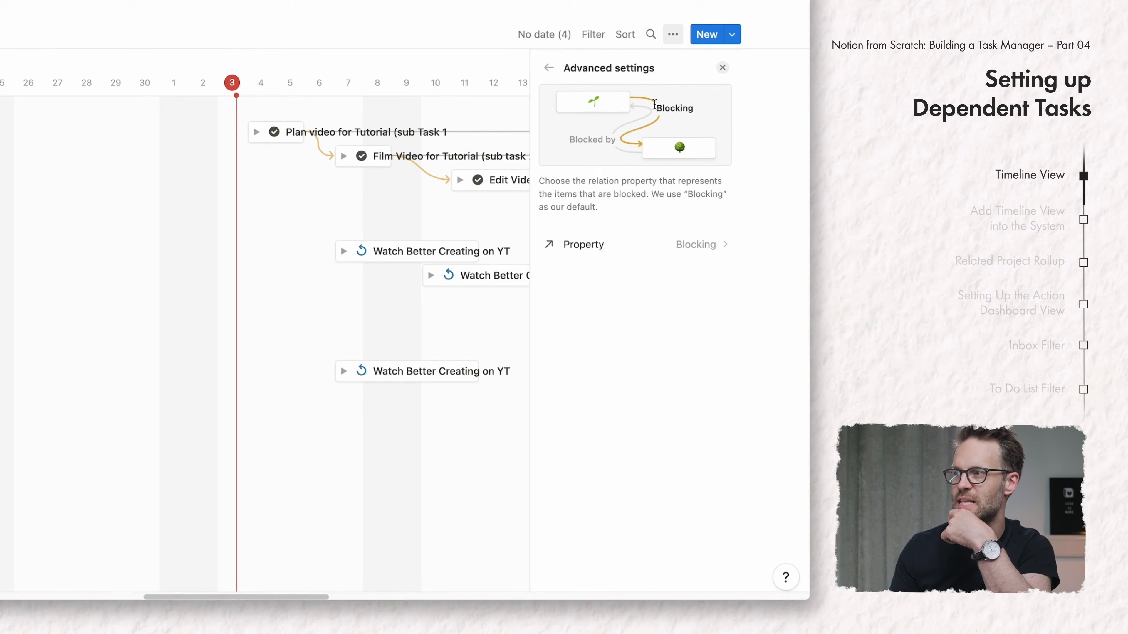
left_click(710, 248)
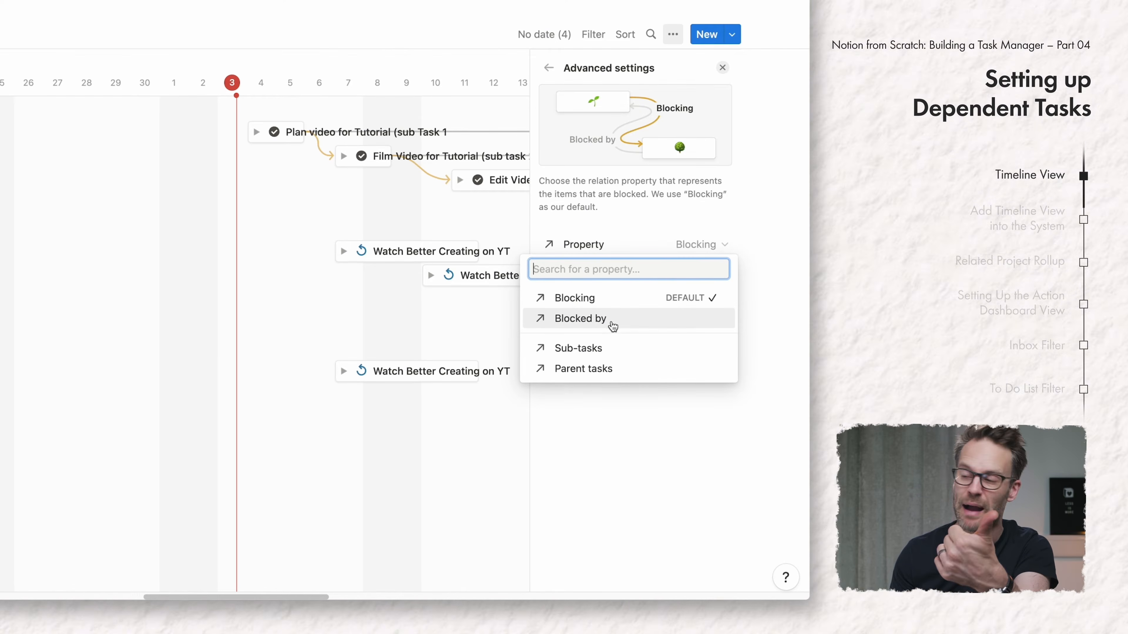
left_click(743, 224)
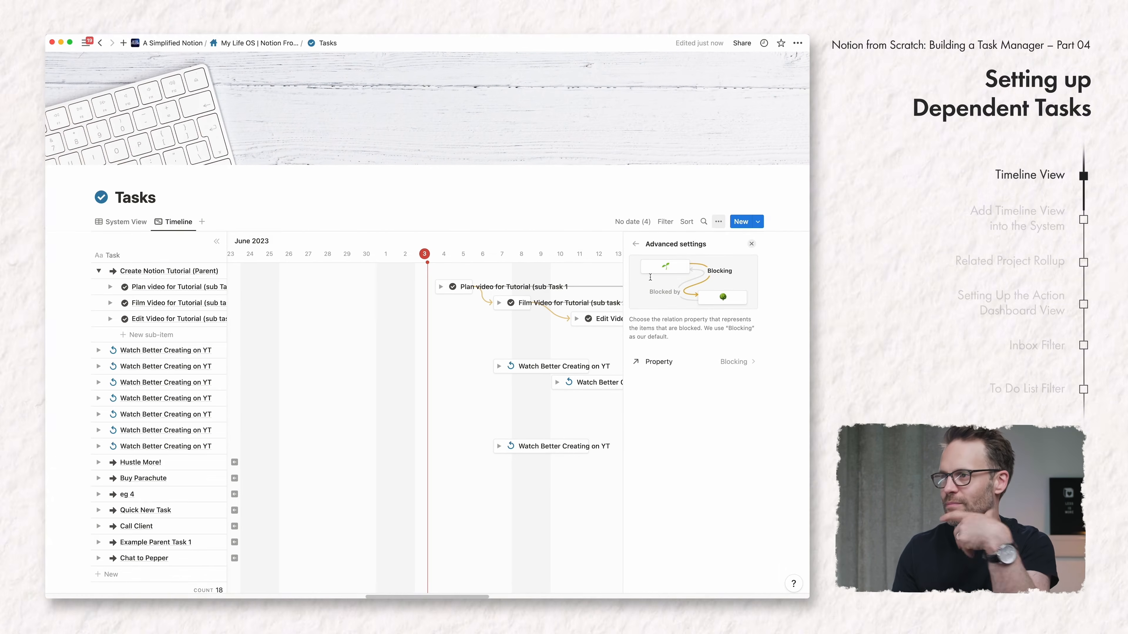
left_click(504, 218)
scroll(541, 335, "right", 5)
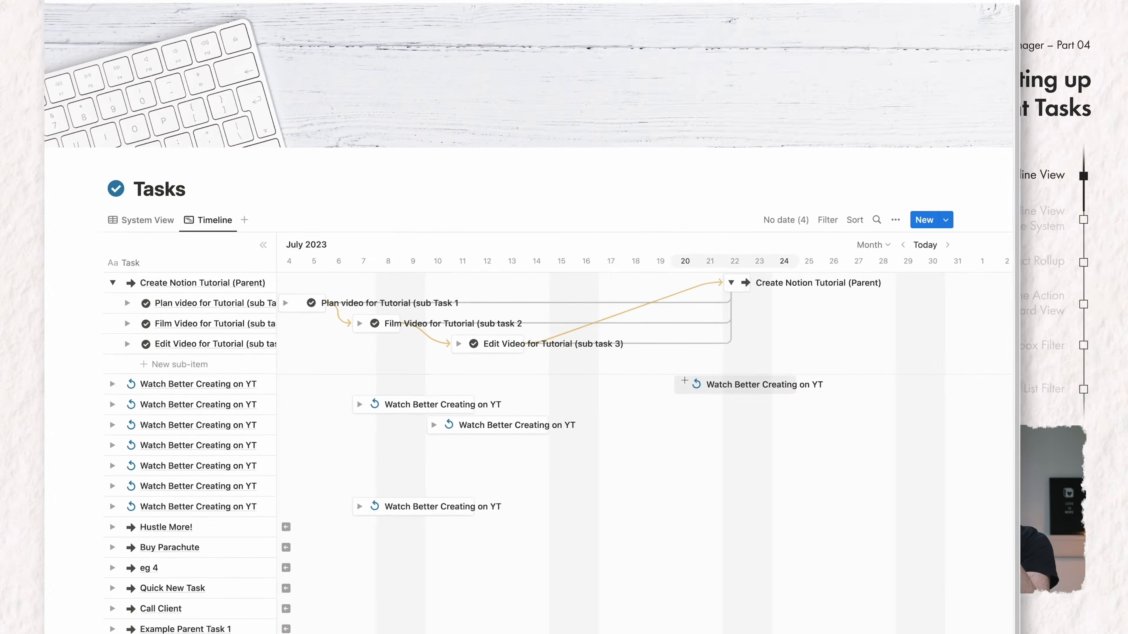
Step: Rename the Timeline view of the Tasks database as Dependencies Timeline and give it a clock icon
left_click(218, 221)
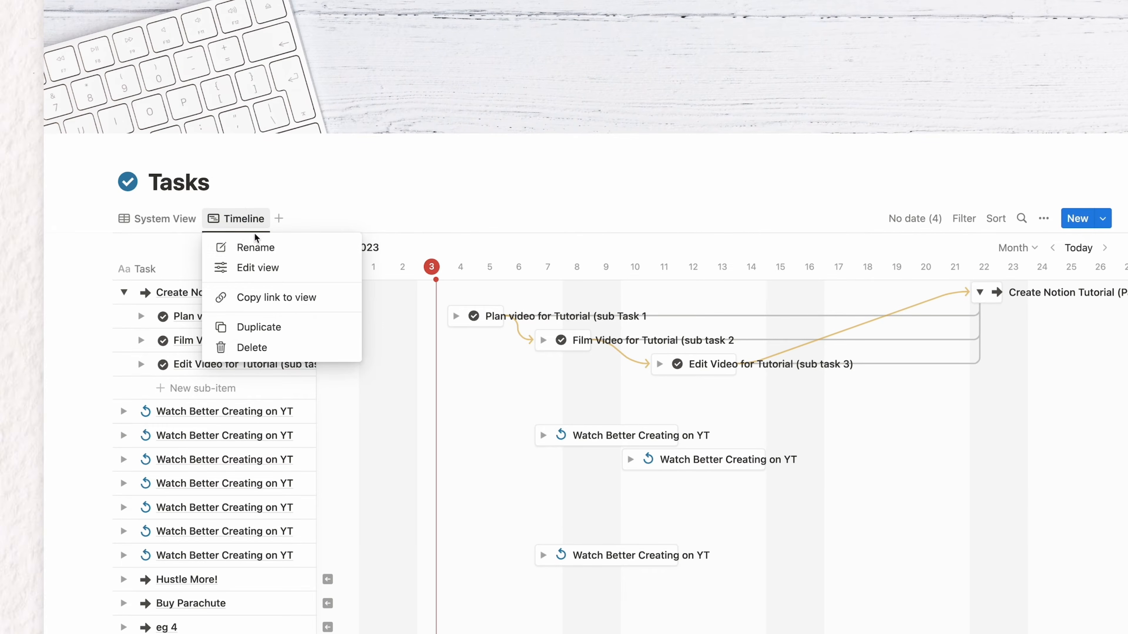
left_click(255, 248)
type("Dependencies Time")
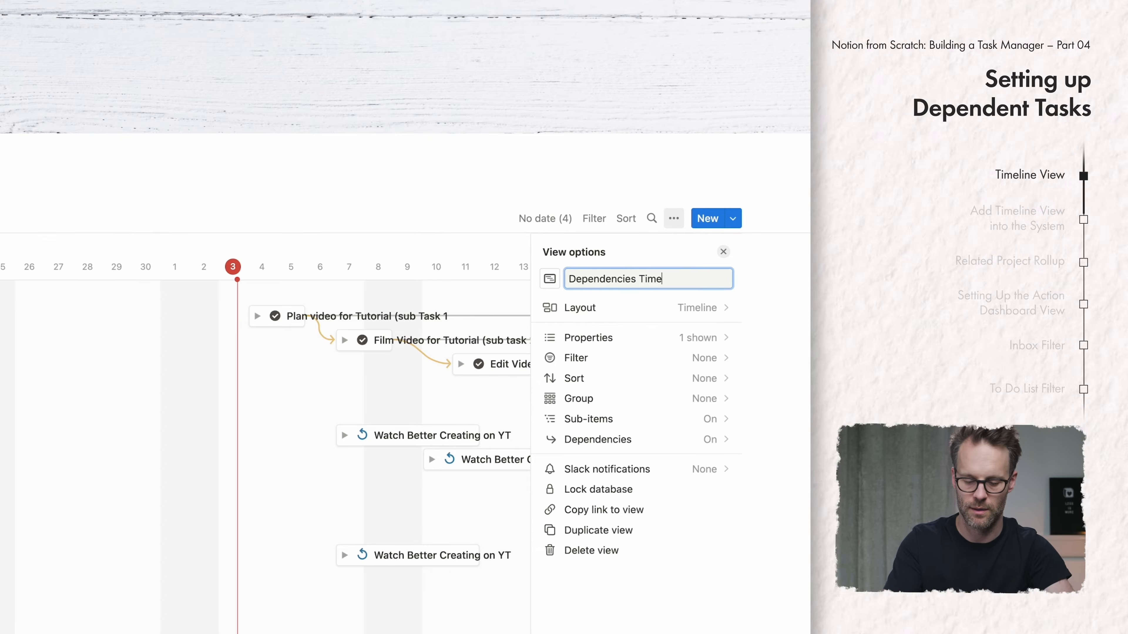
left_click(550, 280)
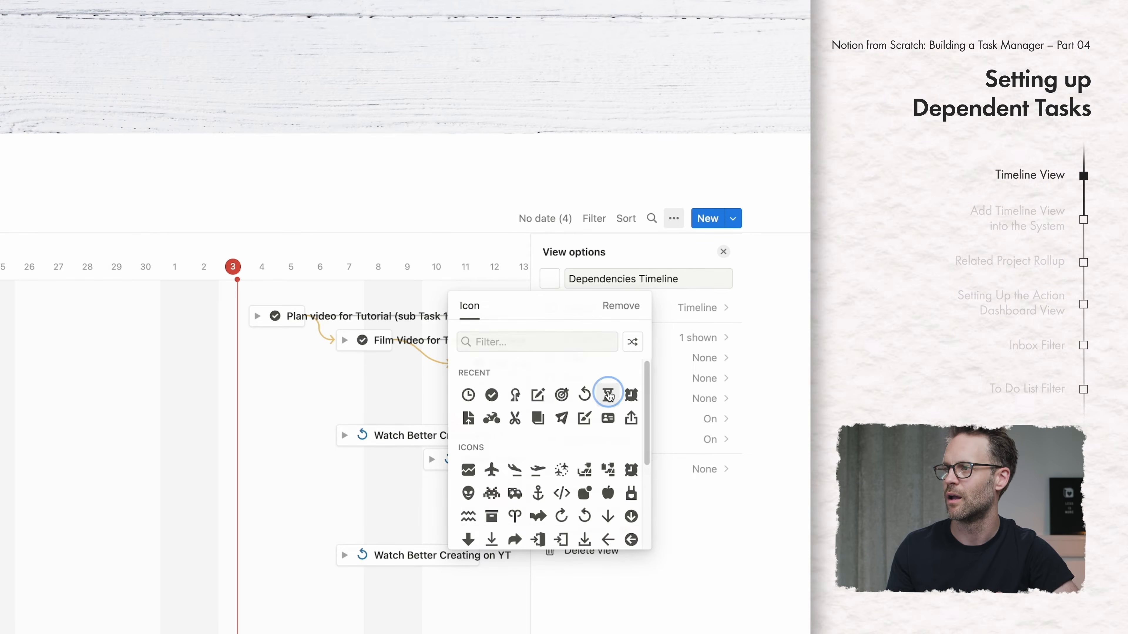
left_click(609, 395)
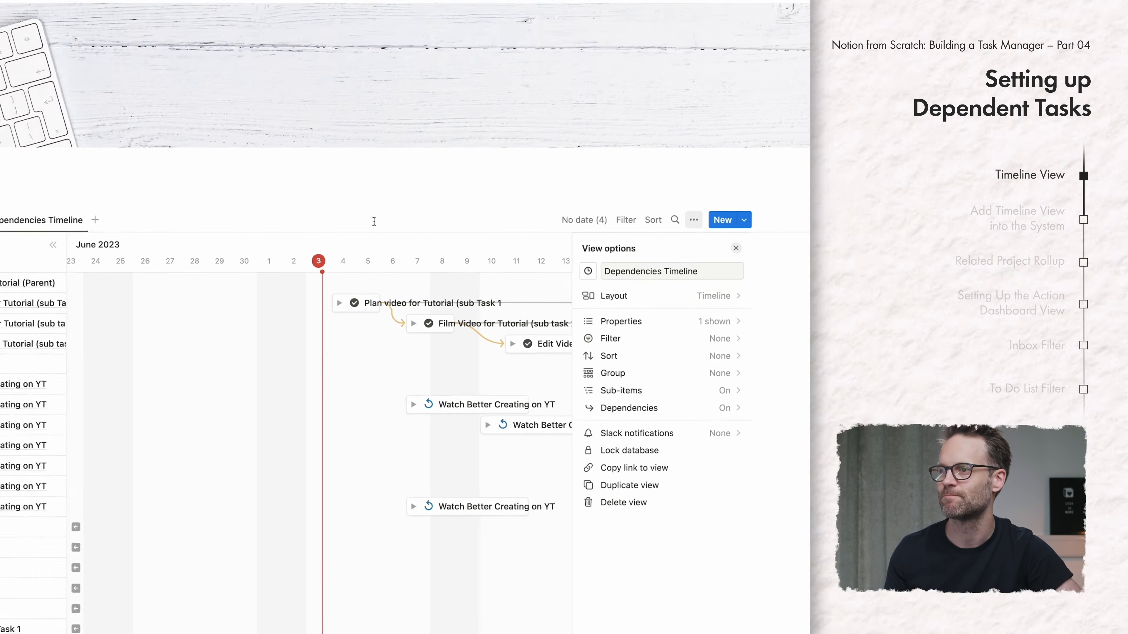
left_click(302, 218)
scroll(349, 437, "right", 8)
scroll(371, 389, "left", 8)
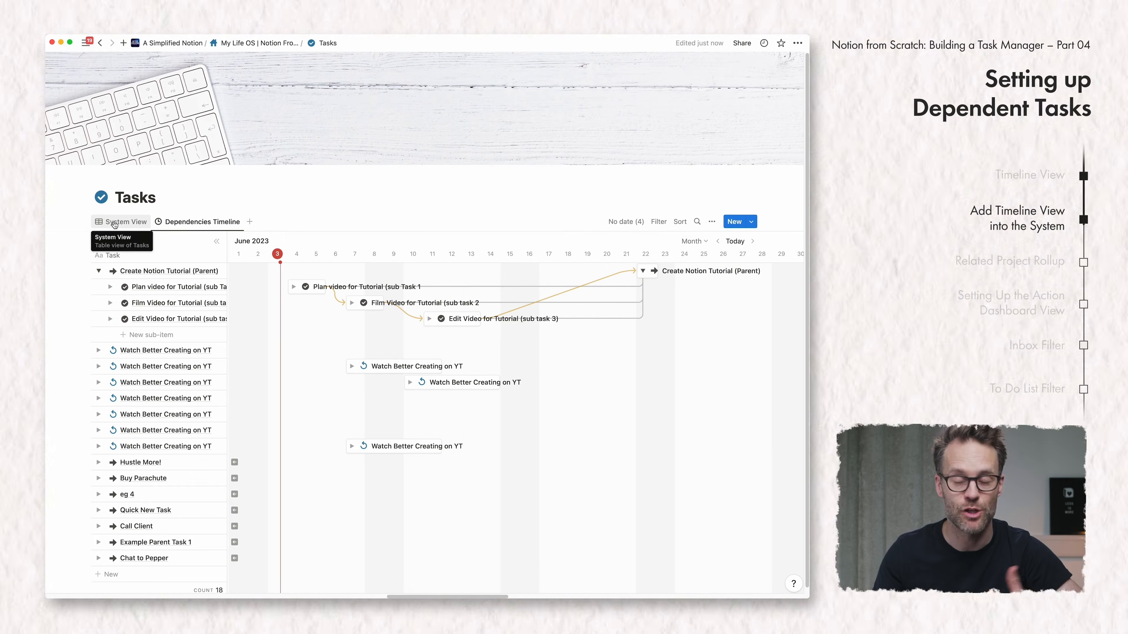
Step: On the My Life OS page, add a copy of the Tasks database's Dependencies Timeline view to the Action section, and show today's dates
left_click(252, 42)
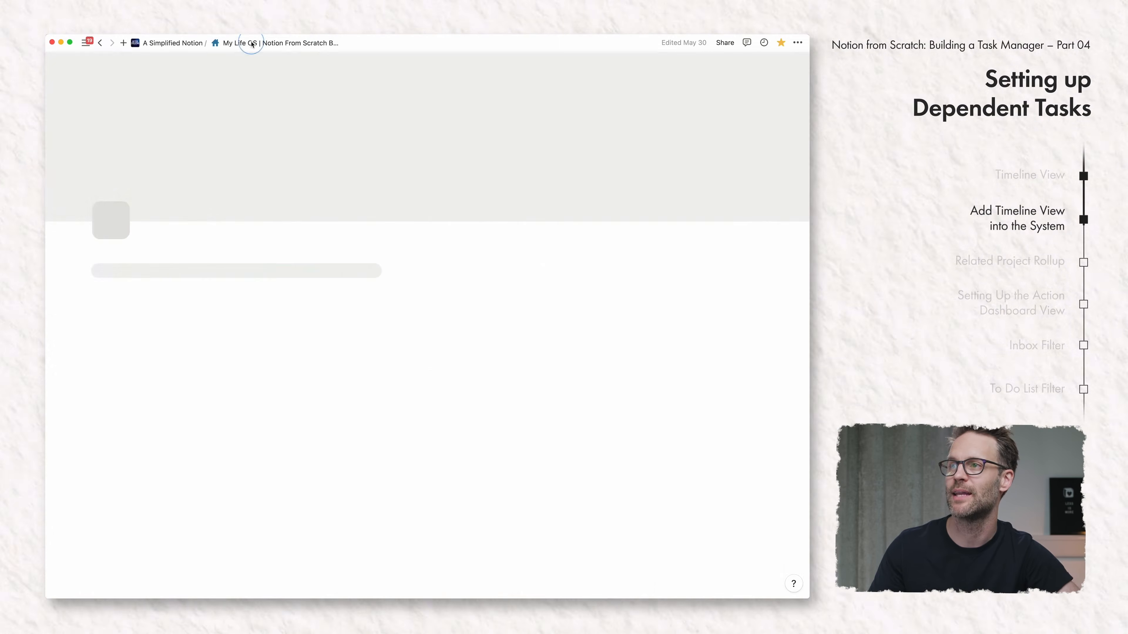
scroll(274, 439, "down", 5)
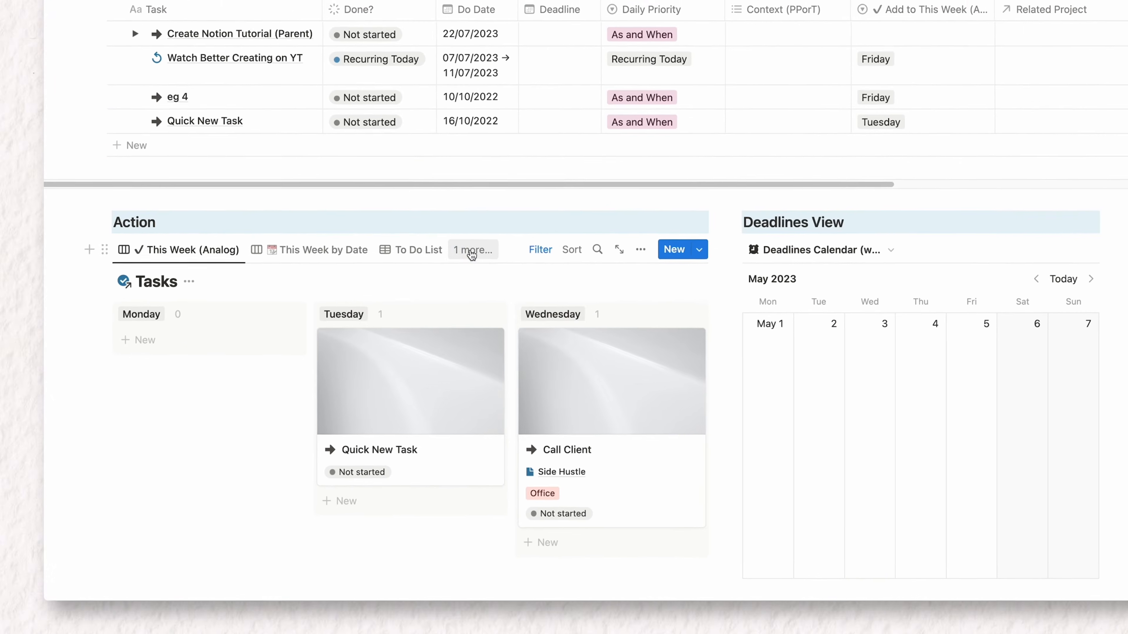
left_click(336, 363)
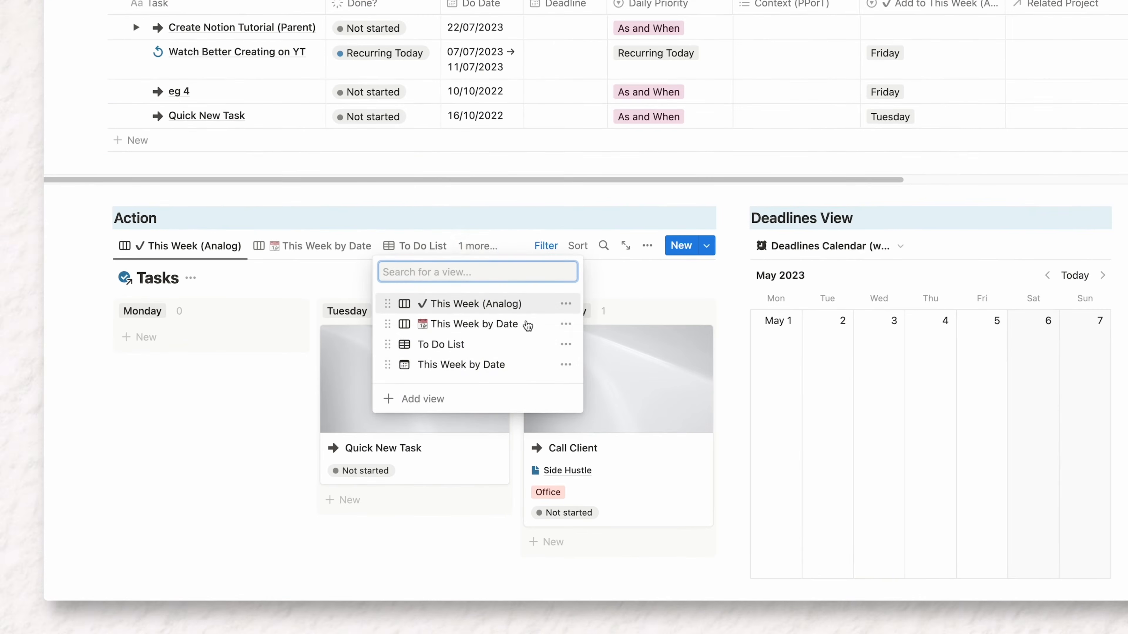
left_click(421, 399)
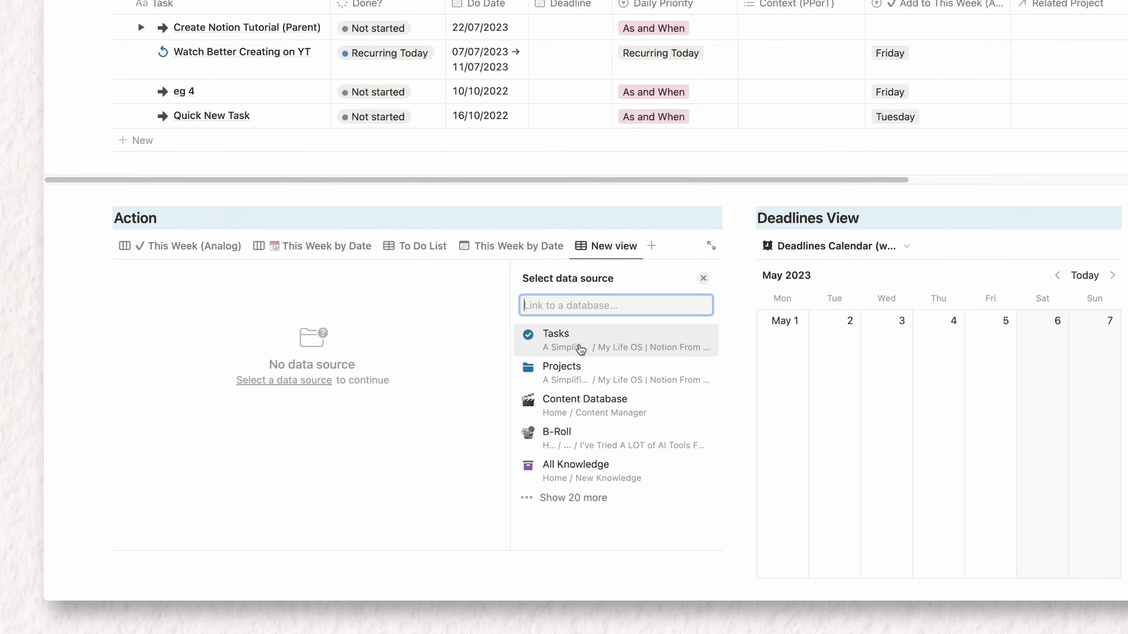
left_click(581, 350)
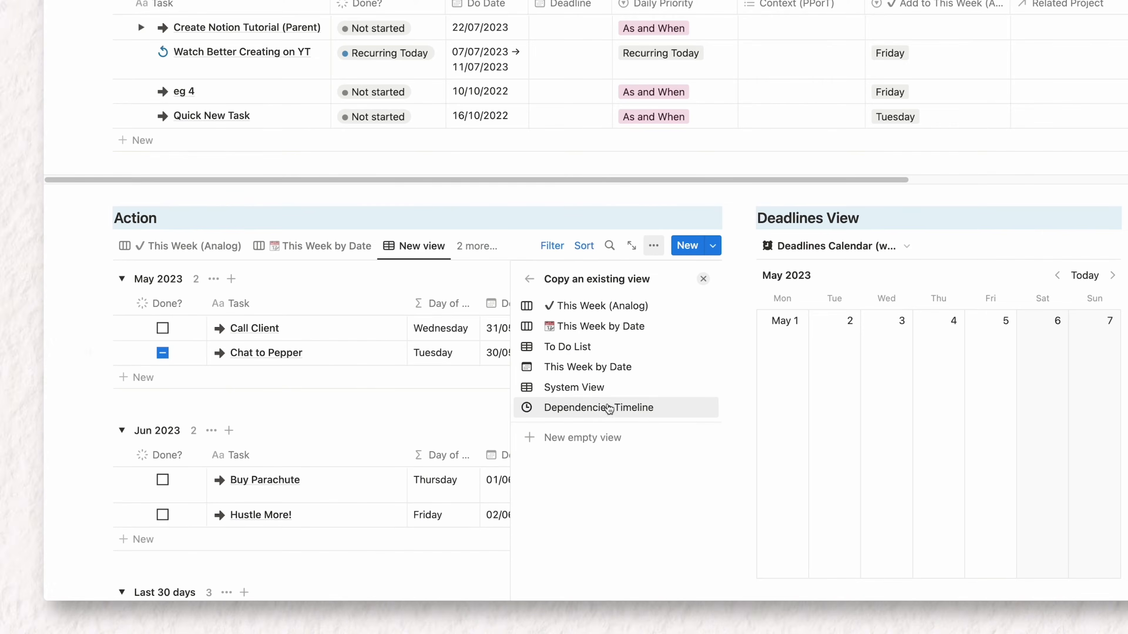
left_click(600, 413)
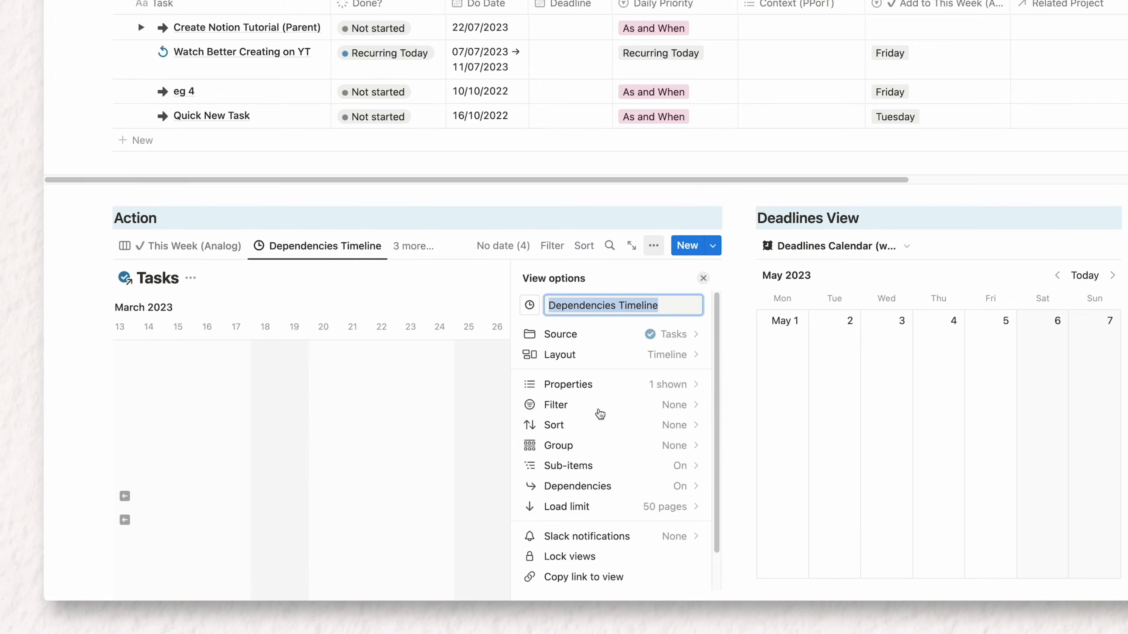
left_click(466, 417)
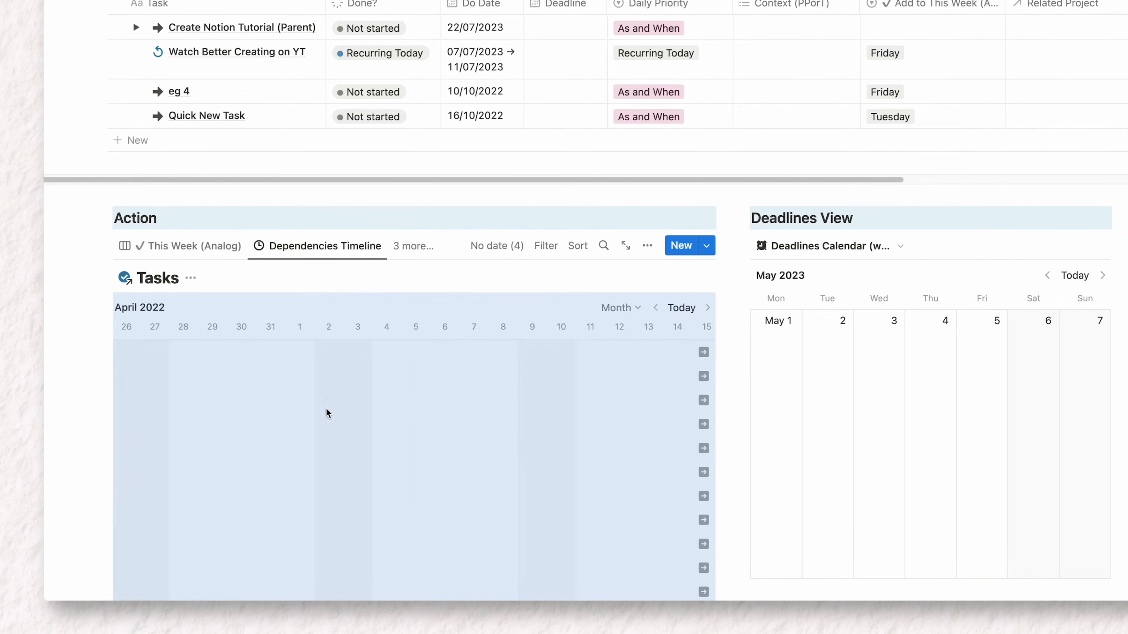
left_click(695, 314)
scroll(585, 456, "right", 5)
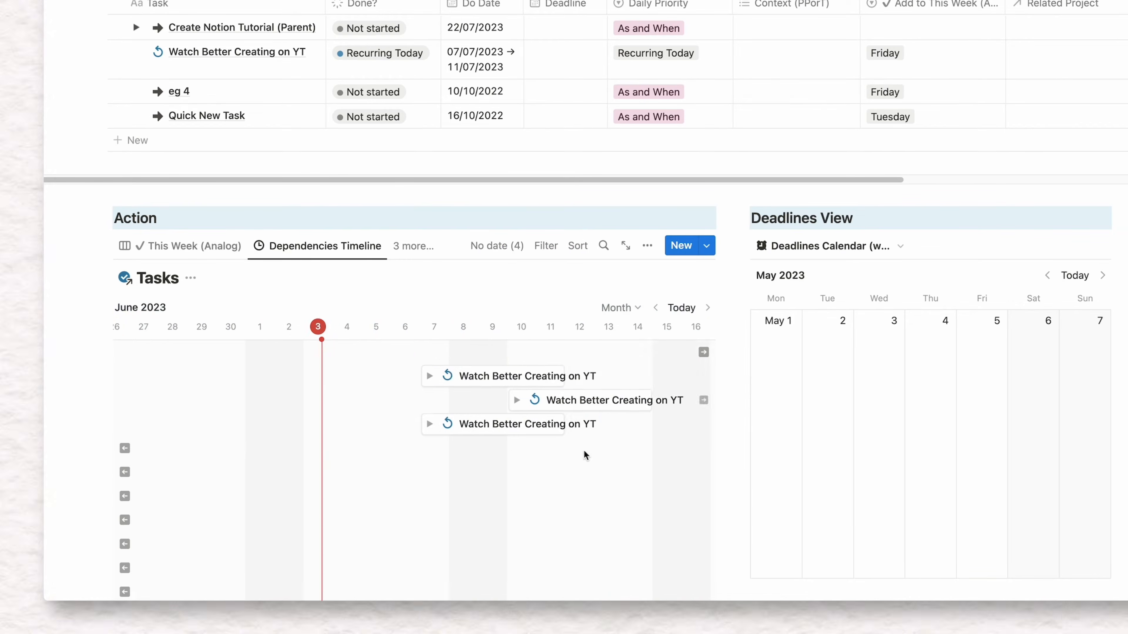
scroll(367, 432, "left", 4)
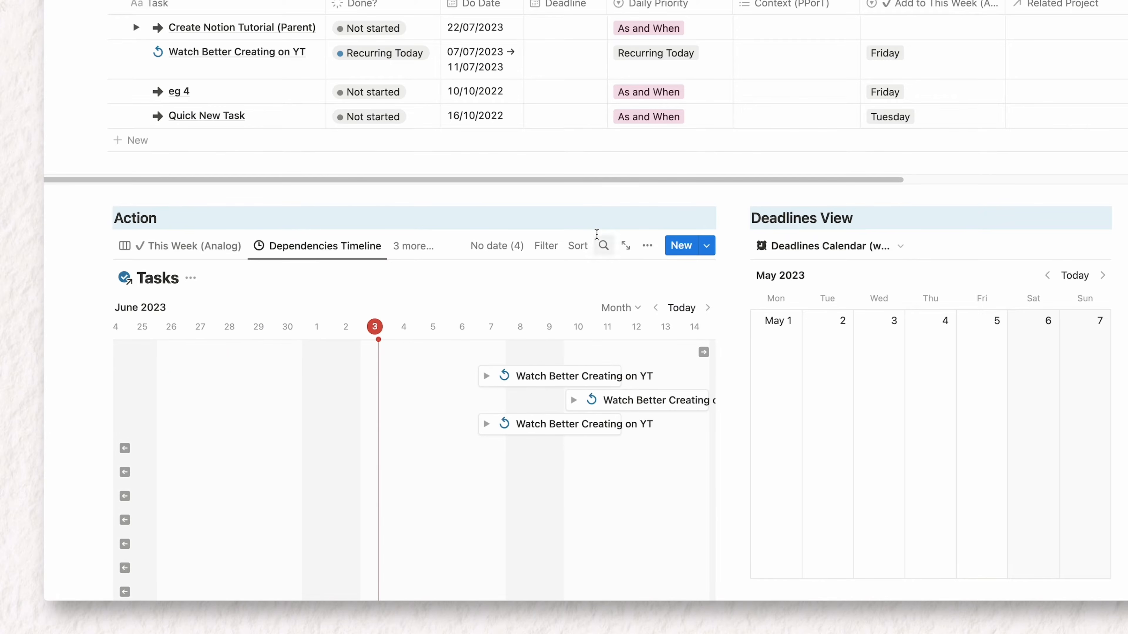
Step: Add an advanced filter to the Action section's Dependencies Timeline where Done? is not Done, and save it for everyone
left_click(543, 249)
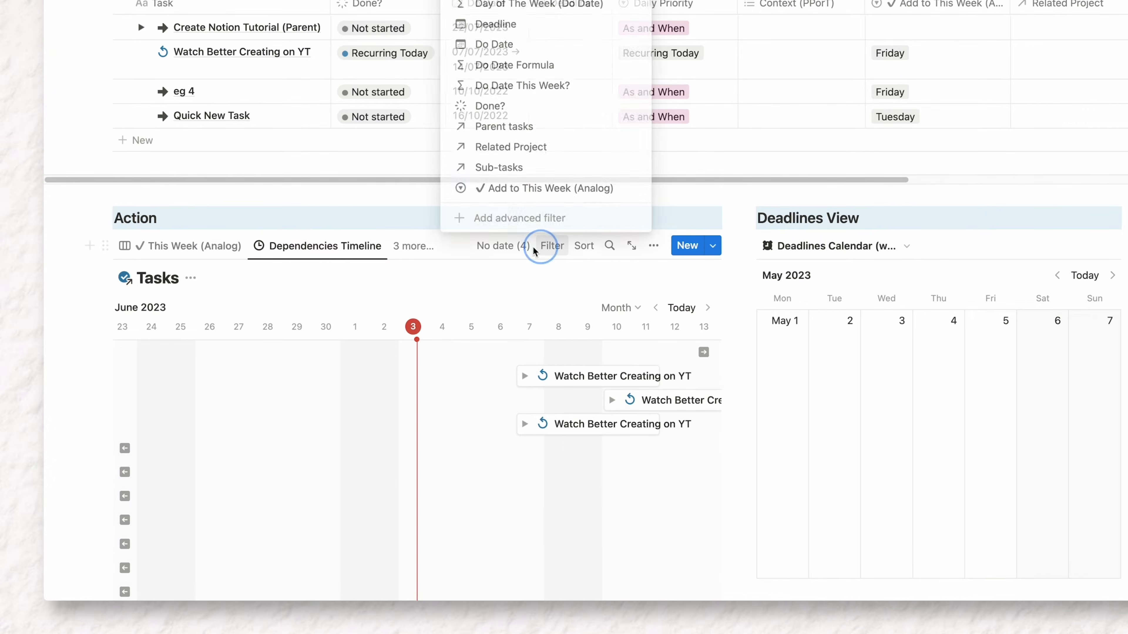
left_click(531, 107)
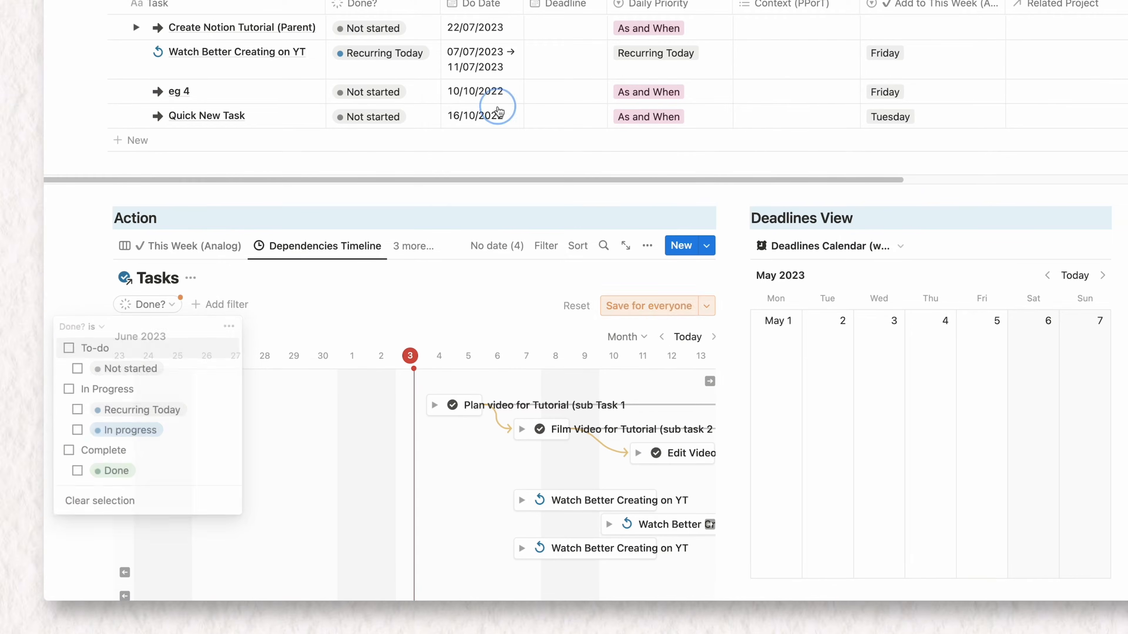
left_click(230, 326)
left_click(297, 353)
left_click(218, 342)
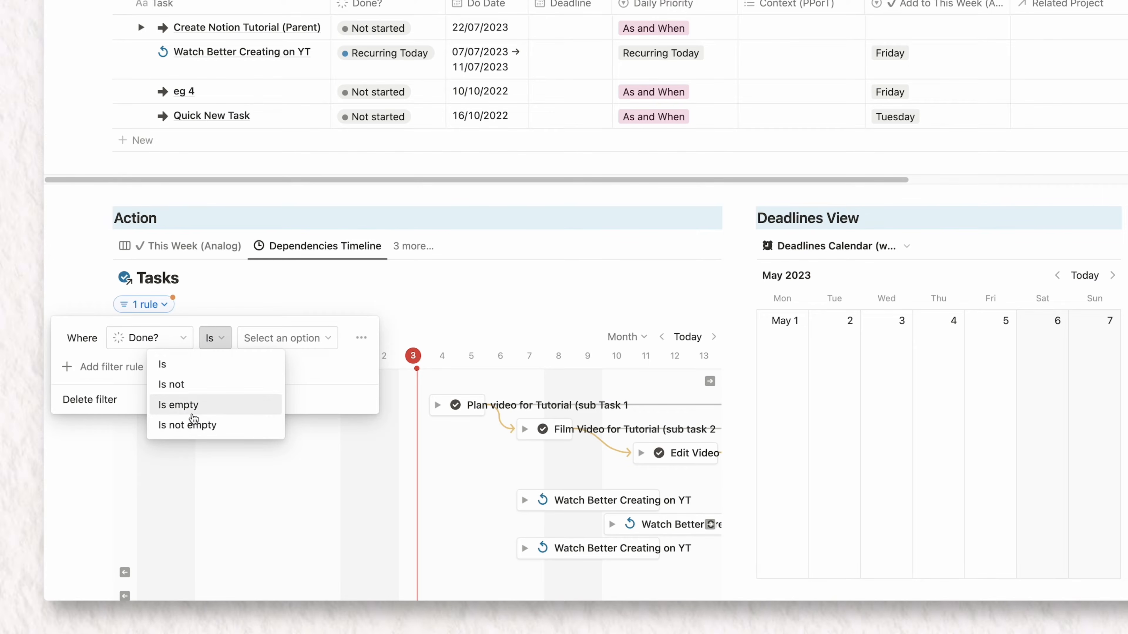
left_click(176, 385)
left_click(274, 339)
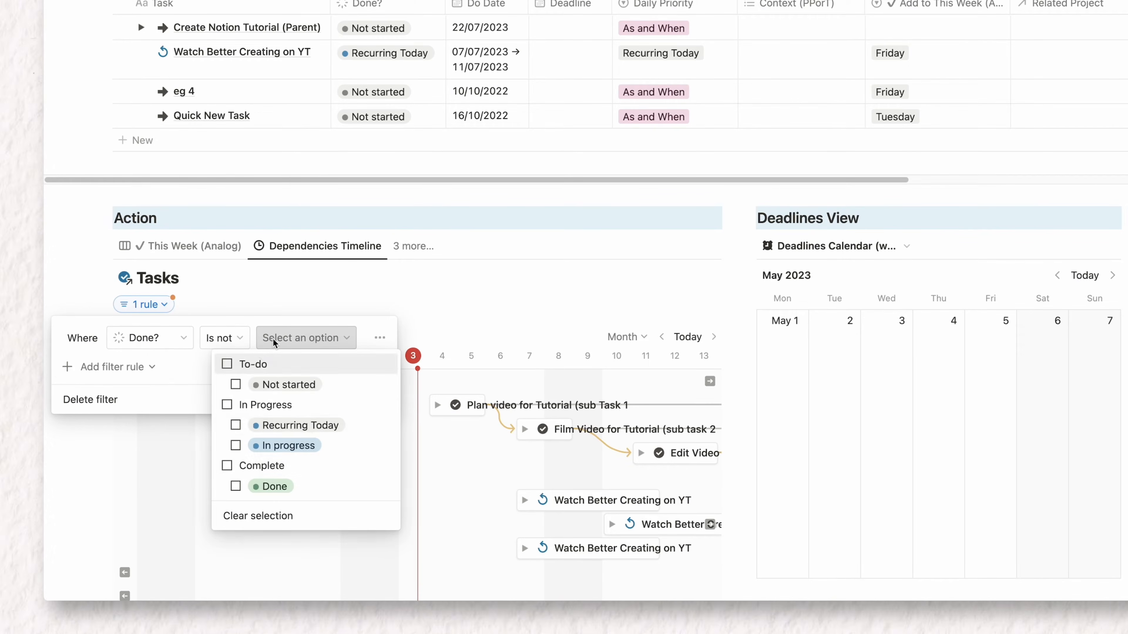
left_click(227, 466)
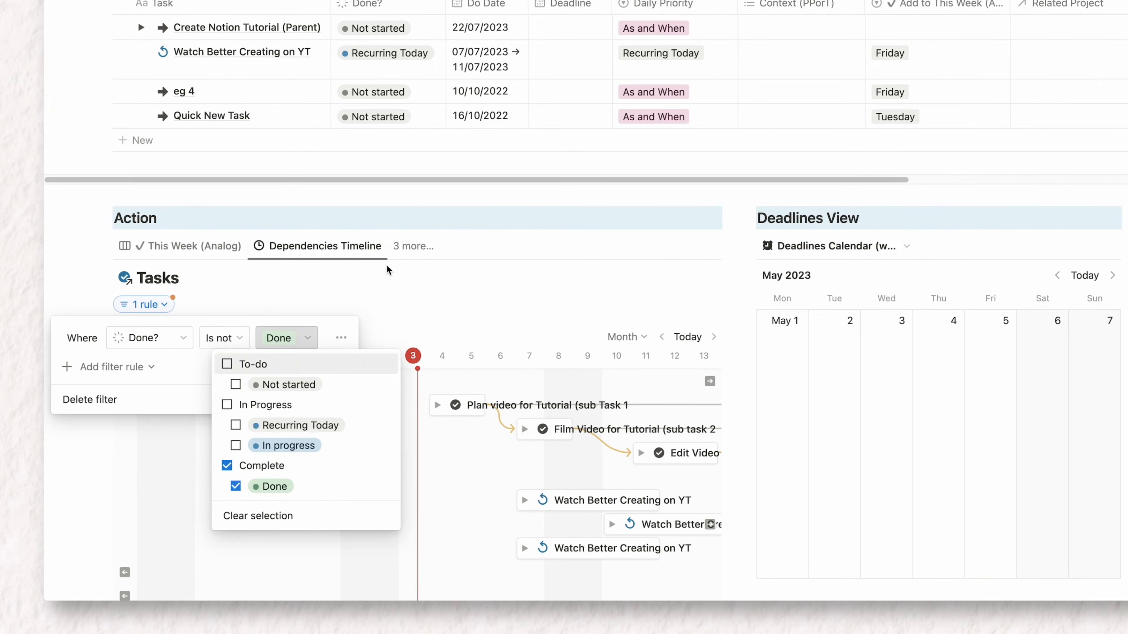
left_click(395, 302)
left_click(639, 306)
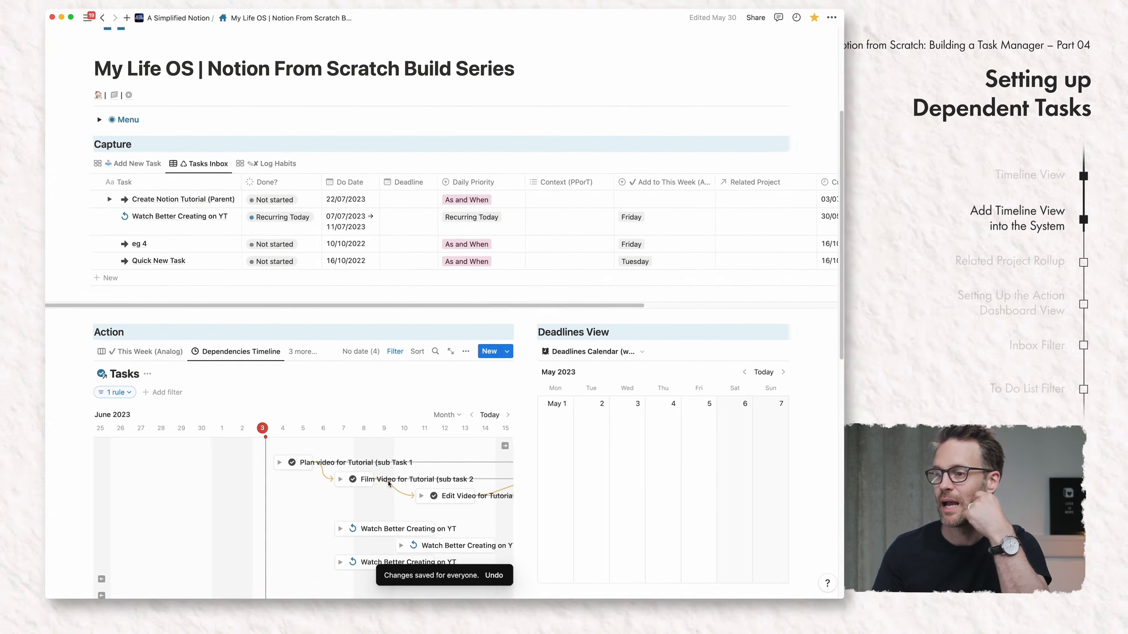
Step: Add a second rule to the Dependencies Timeline's advanced filter requiring that Related Project is not empty
scroll(389, 482, "right", 2)
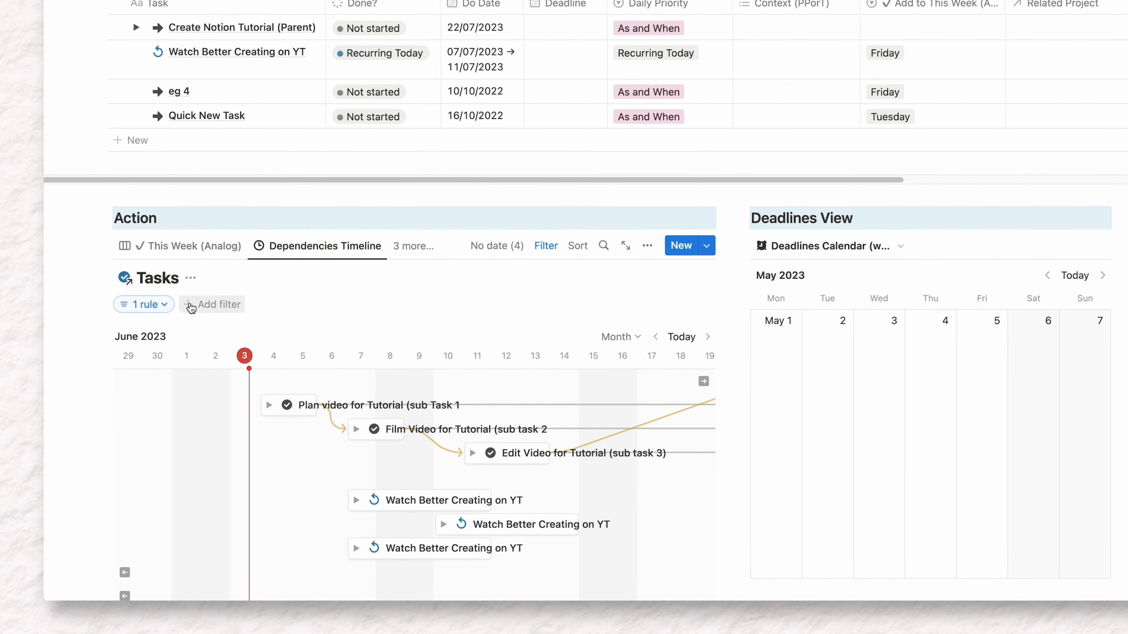
left_click(182, 358)
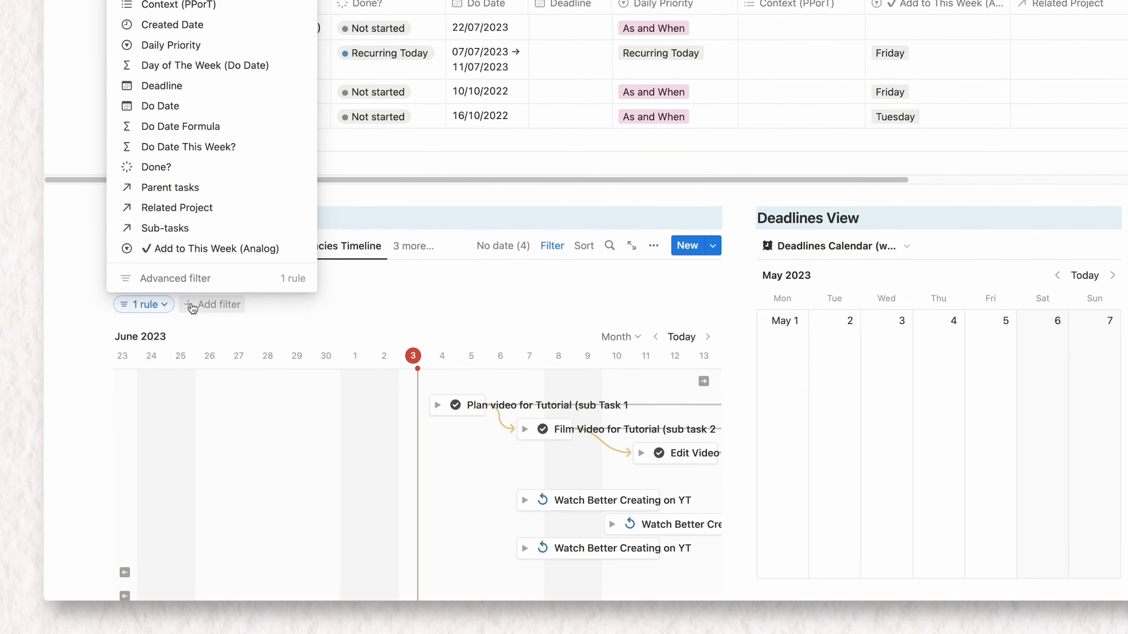
left_click(208, 279)
left_click(135, 374)
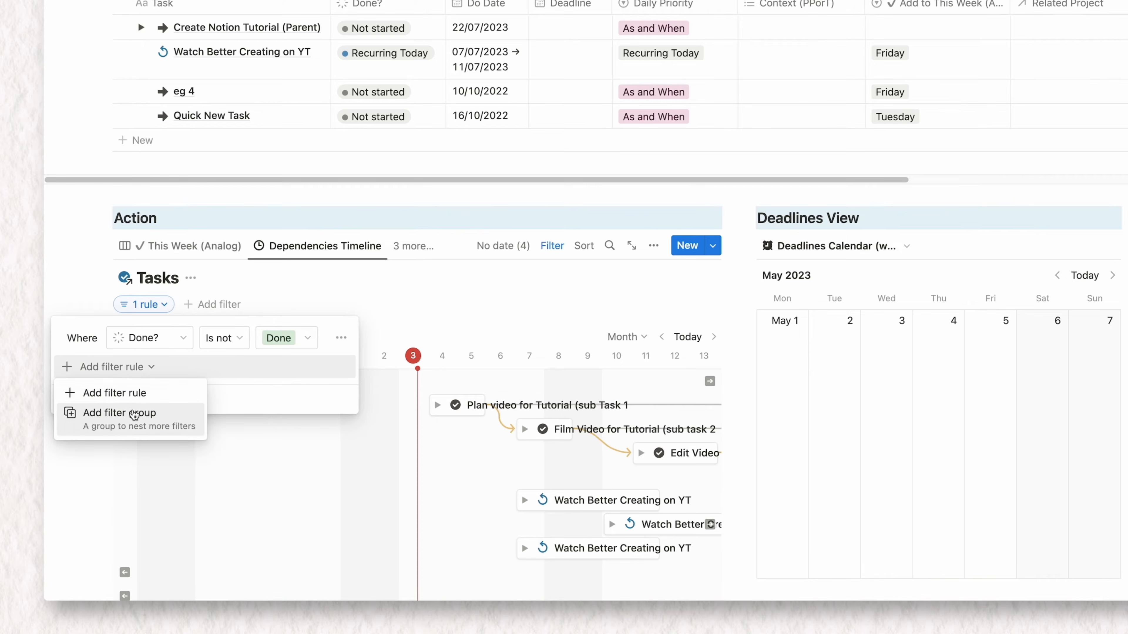
left_click(134, 395)
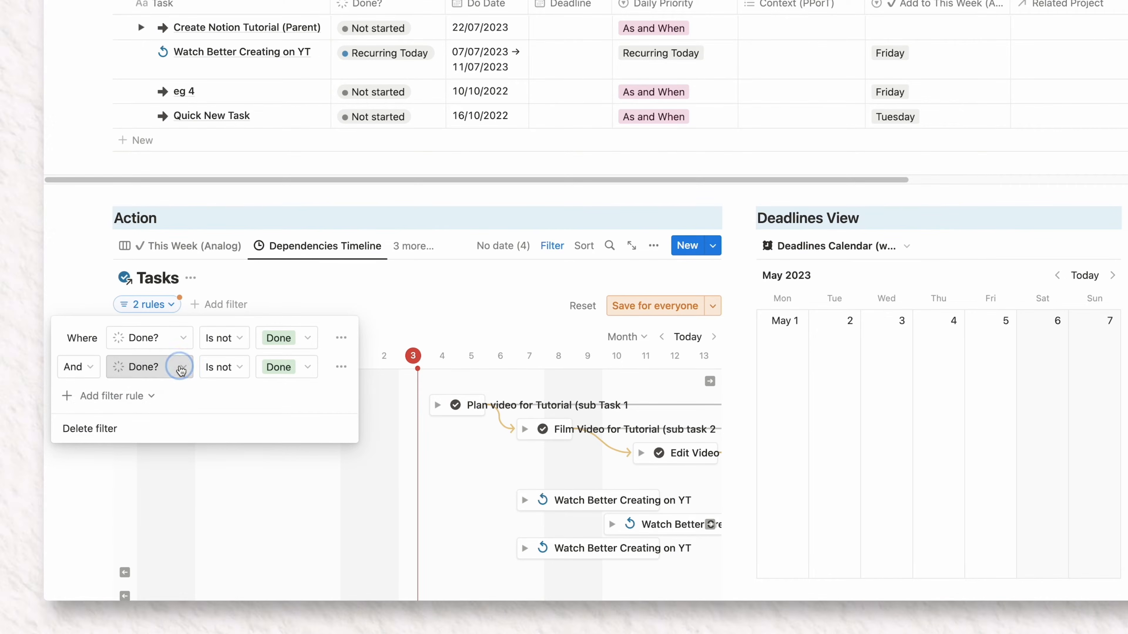
left_click(180, 368)
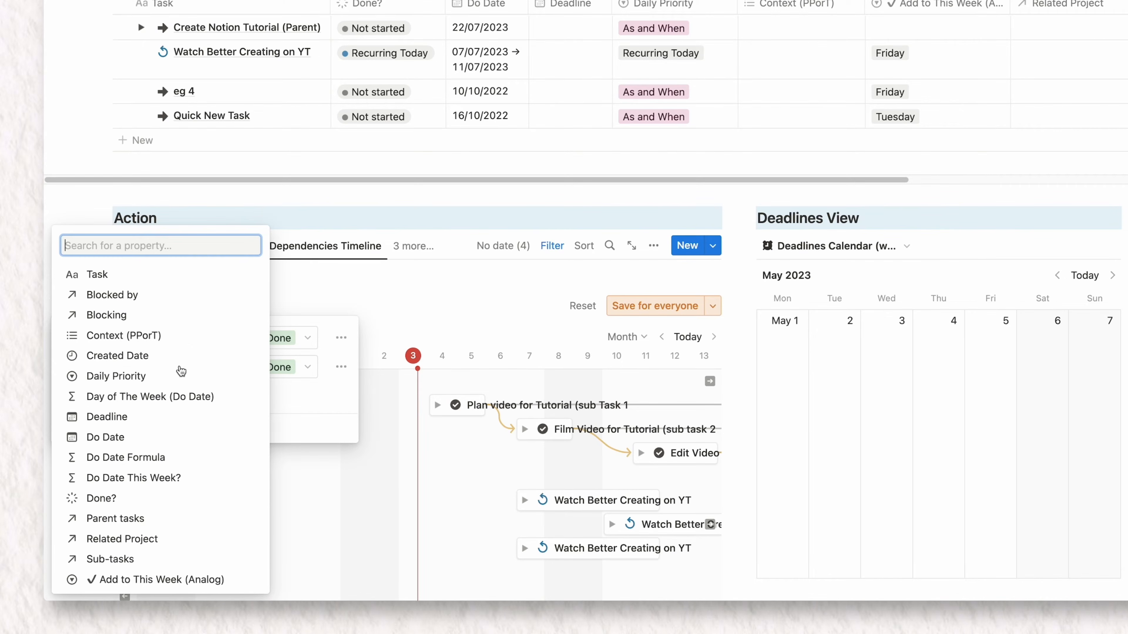
left_click(141, 540)
left_click(246, 371)
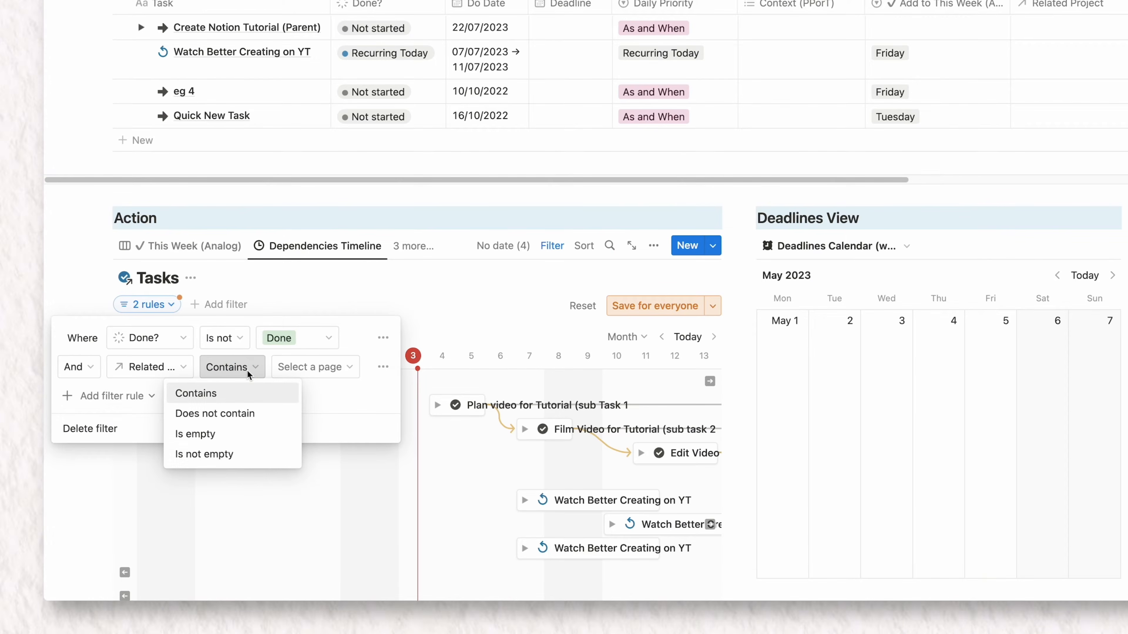
left_click(231, 458)
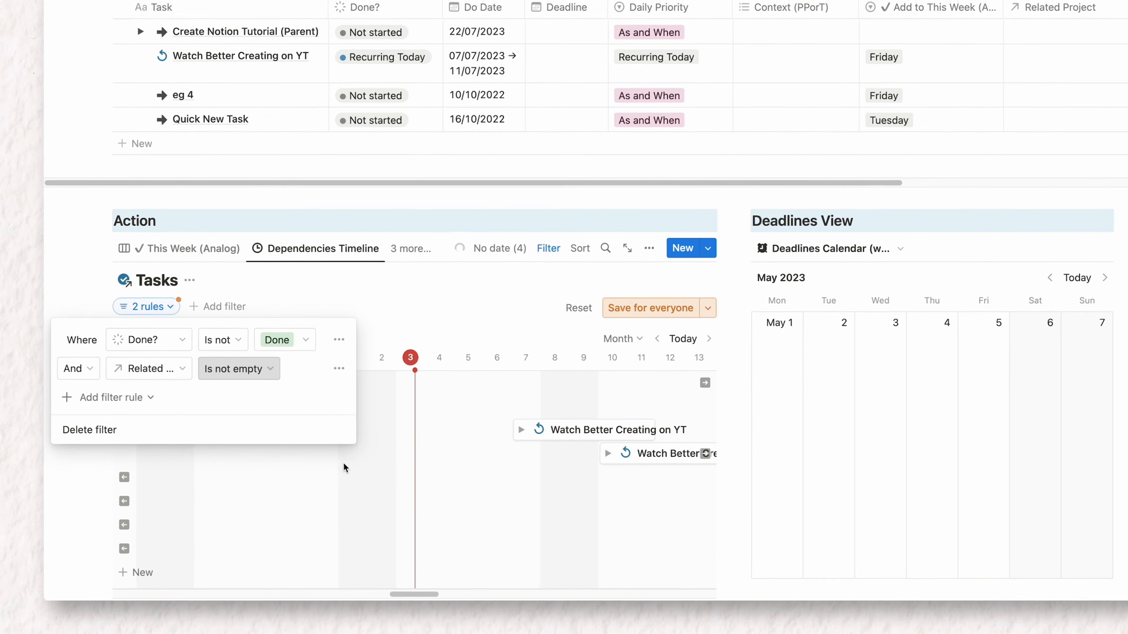
Step: In the Tasks Inbox, expand Create Notion Tutorial (Parent) and set its Related Project to Side Hustle
left_click(328, 459)
scroll(329, 459, "up", 3)
scroll(481, 425, "down", 5)
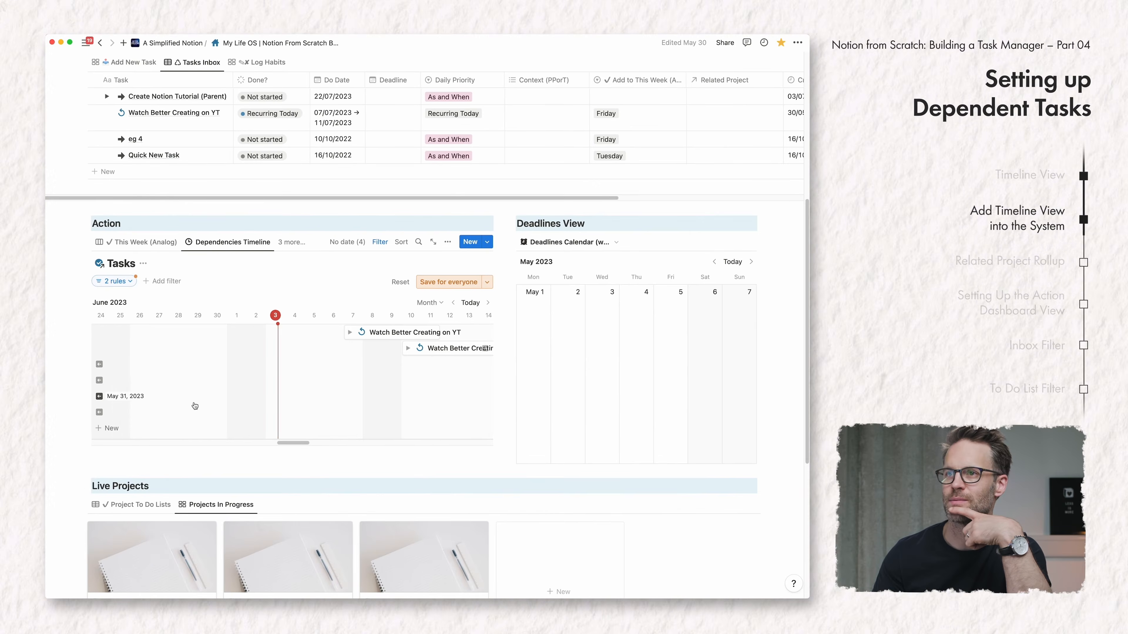
scroll(195, 406, "up", 1)
left_click(106, 130)
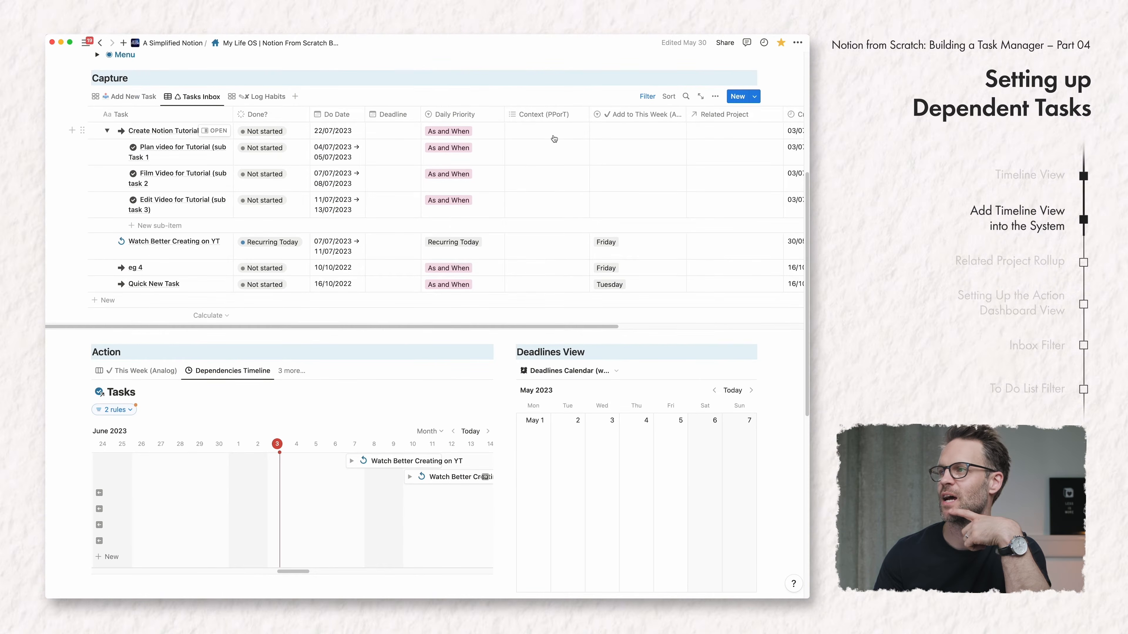
left_click(710, 131)
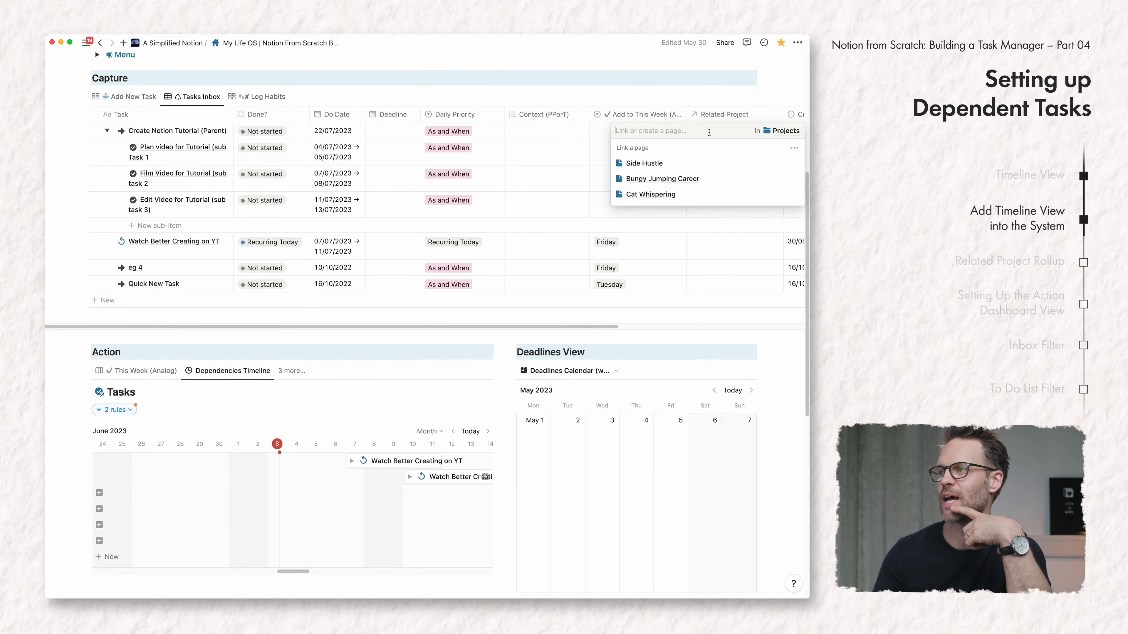
left_click(644, 163)
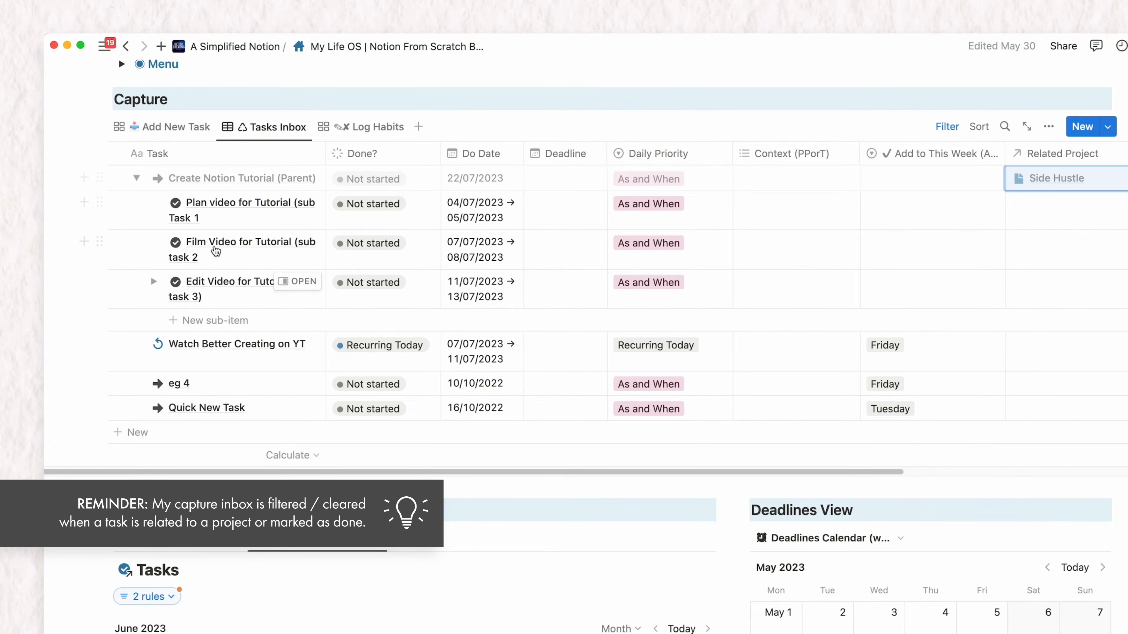
Step: Check the Create Notion Tutorial (Parent) task and its sub-tasks in the Tasks Inbox and in the Action section's Dependencies Timeline
left_click(137, 178)
left_click(137, 177)
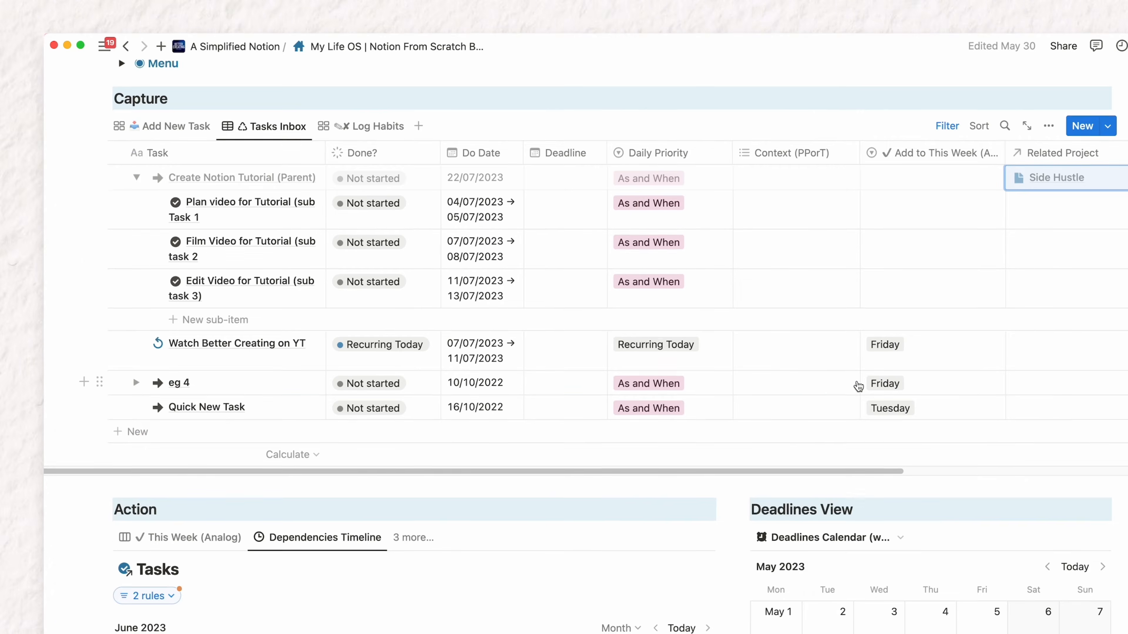
scroll(856, 383, "down", 4)
scroll(581, 565, "right", 15)
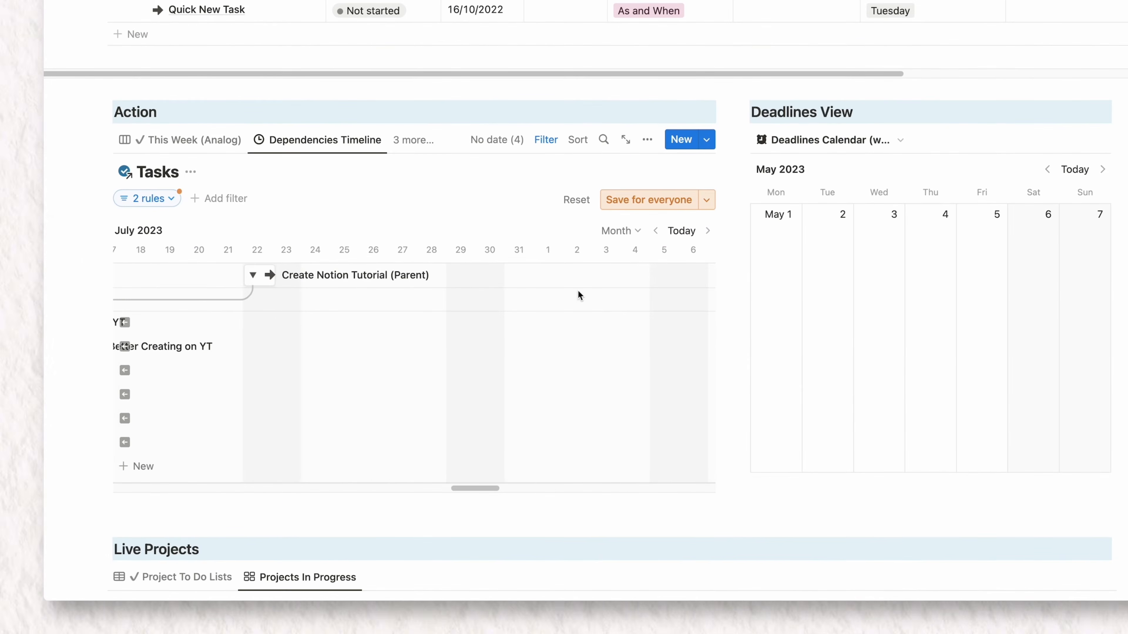
left_click(254, 276)
left_click(254, 277)
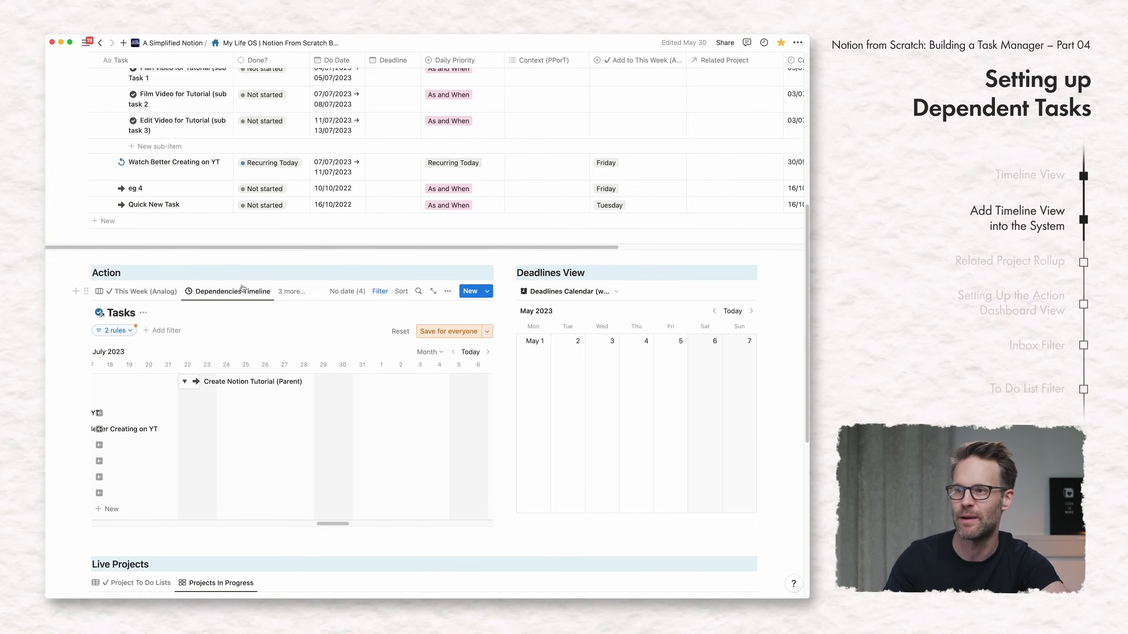
Step: Open the Side Hustle project from Live Projects and look through its properties and Live Tasks section
scroll(250, 296, "up", 10)
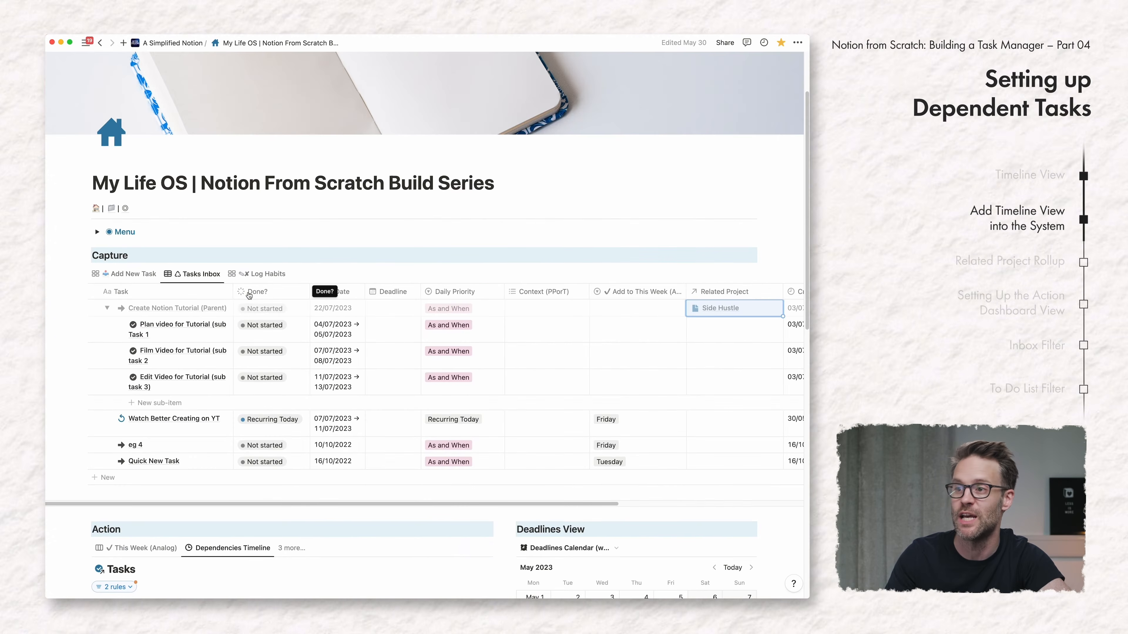
scroll(369, 437, "down", 10)
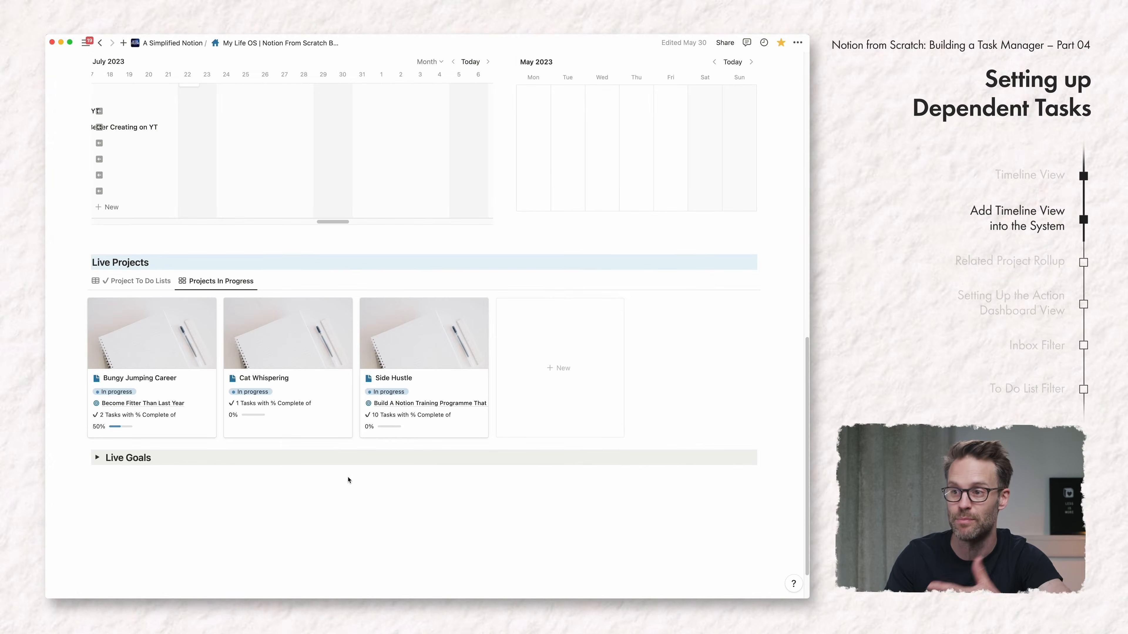
left_click(418, 391)
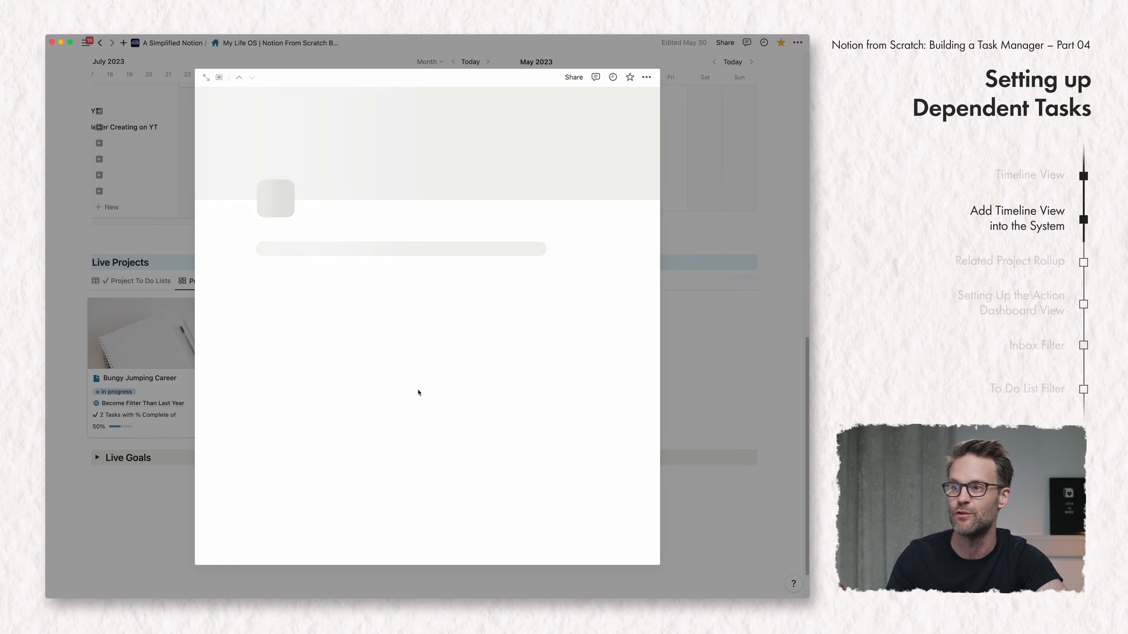
scroll(418, 391, "down", 10)
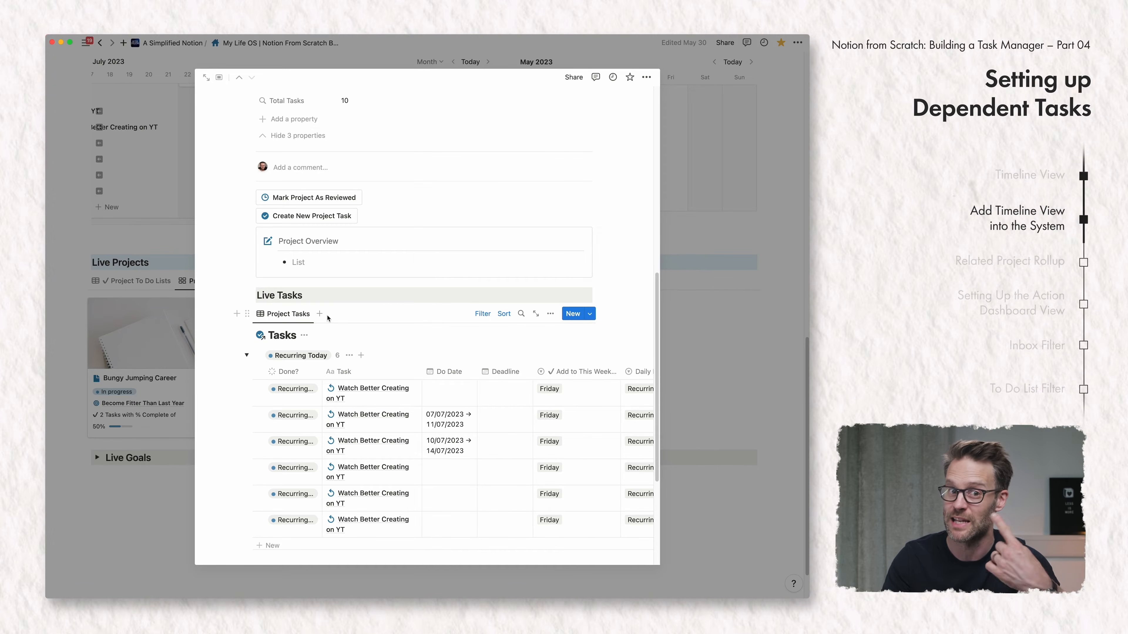
scroll(335, 318, "up", 10)
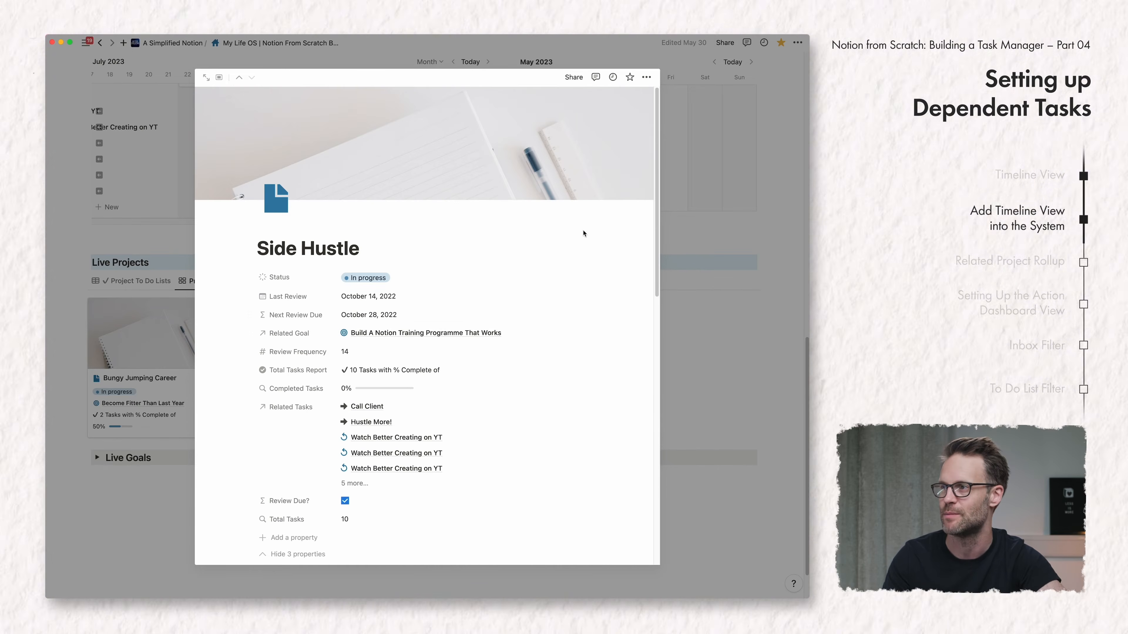
left_click(723, 388)
Step: Save the Action section's Dependencies Timeline filter changes for everyone and review its two filter rules
scroll(222, 394, "up", 15)
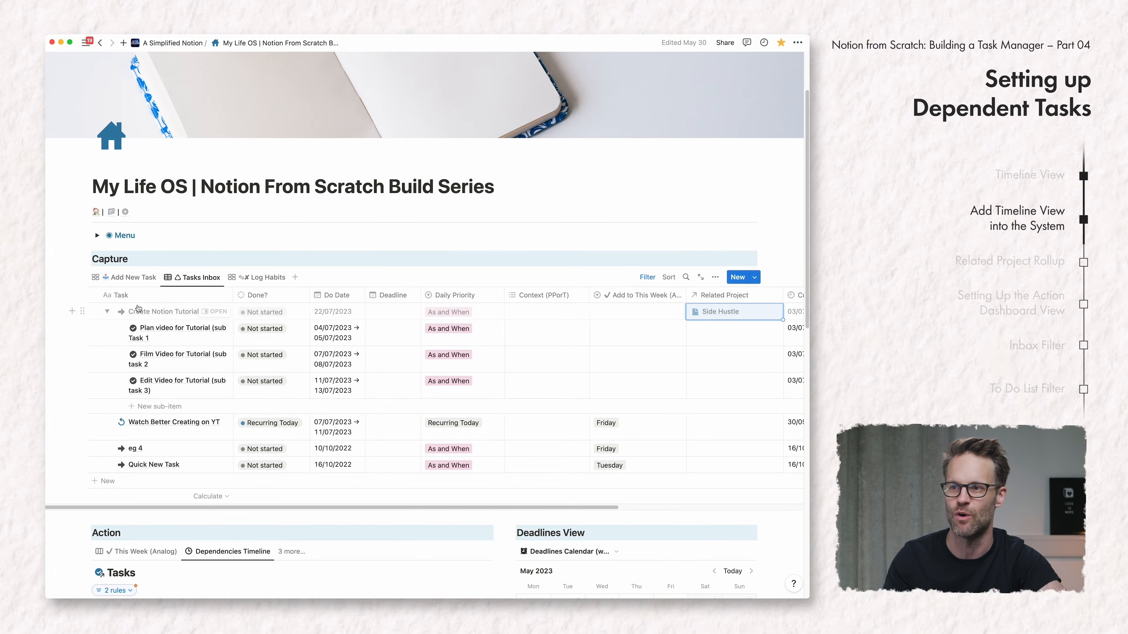
scroll(178, 387, "down", 5)
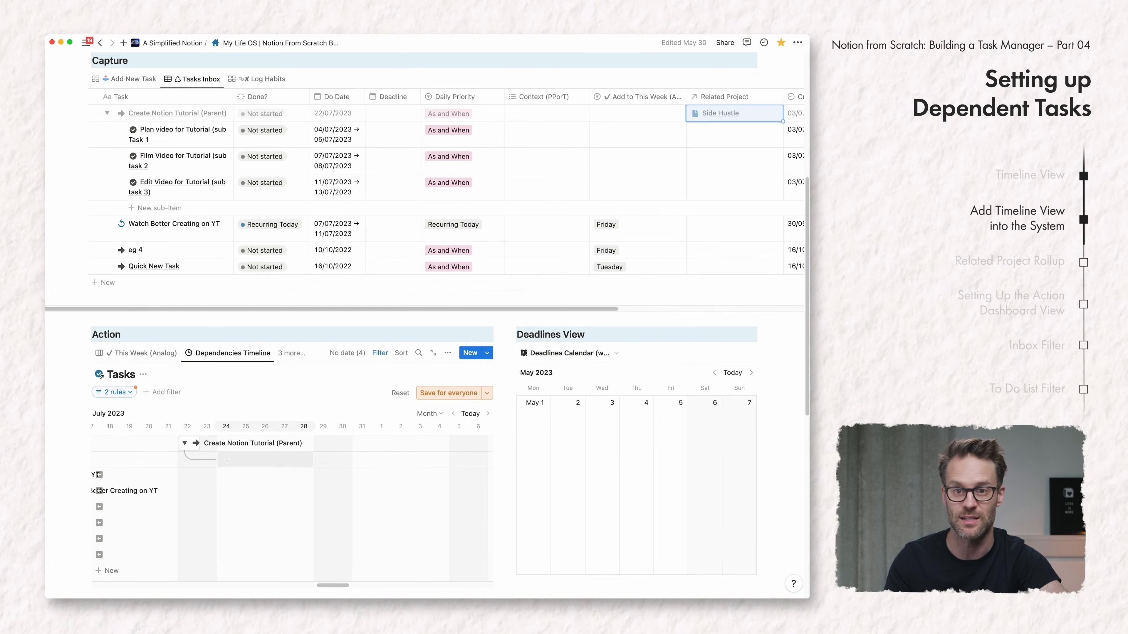
left_click(466, 394)
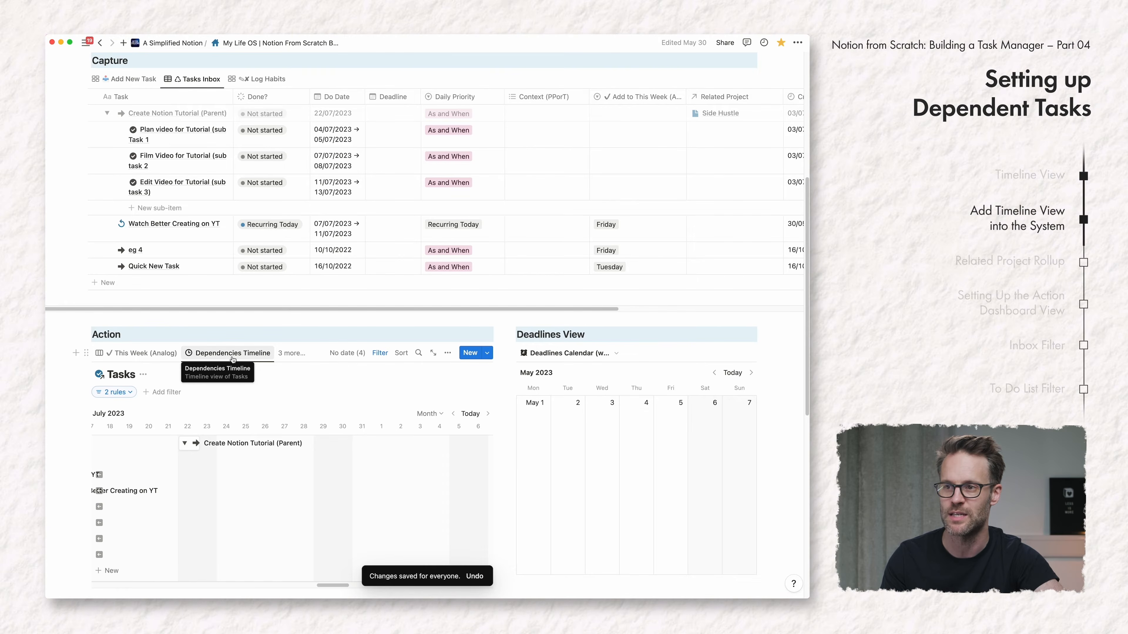
left_click(126, 393)
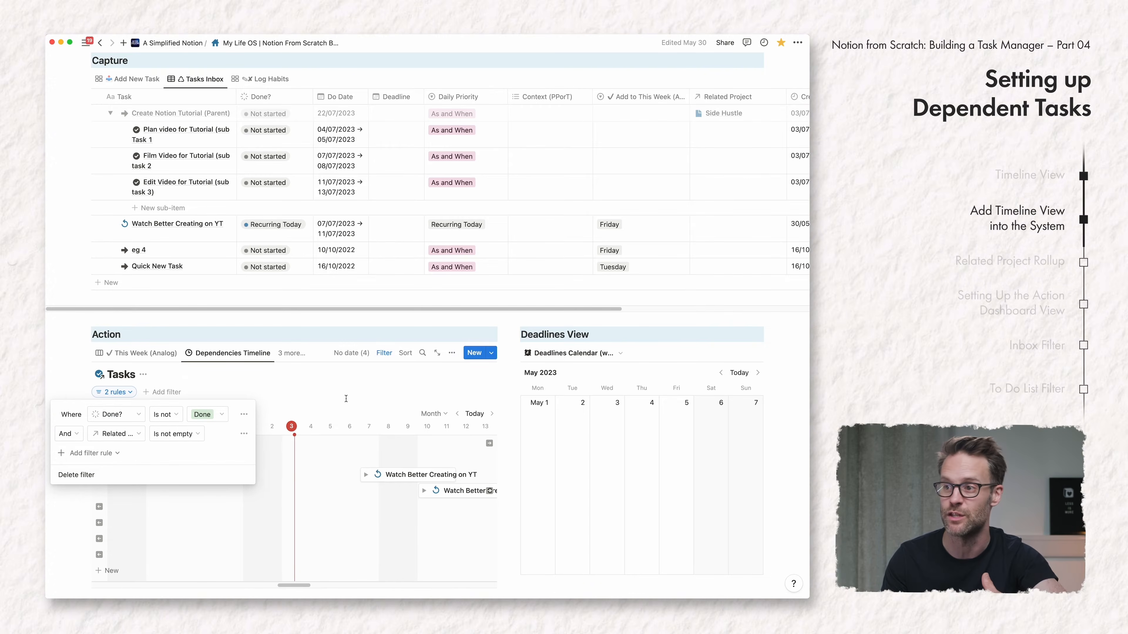
key("Escape")
Step: Go to the projects dashboard through the page's Menu toggle and open New Project TEMPLATE for editing at its Live Tasks section
scroll(390, 457, "up", 6)
scroll(391, 457, "down", 2)
scroll(390, 457, "right", 6)
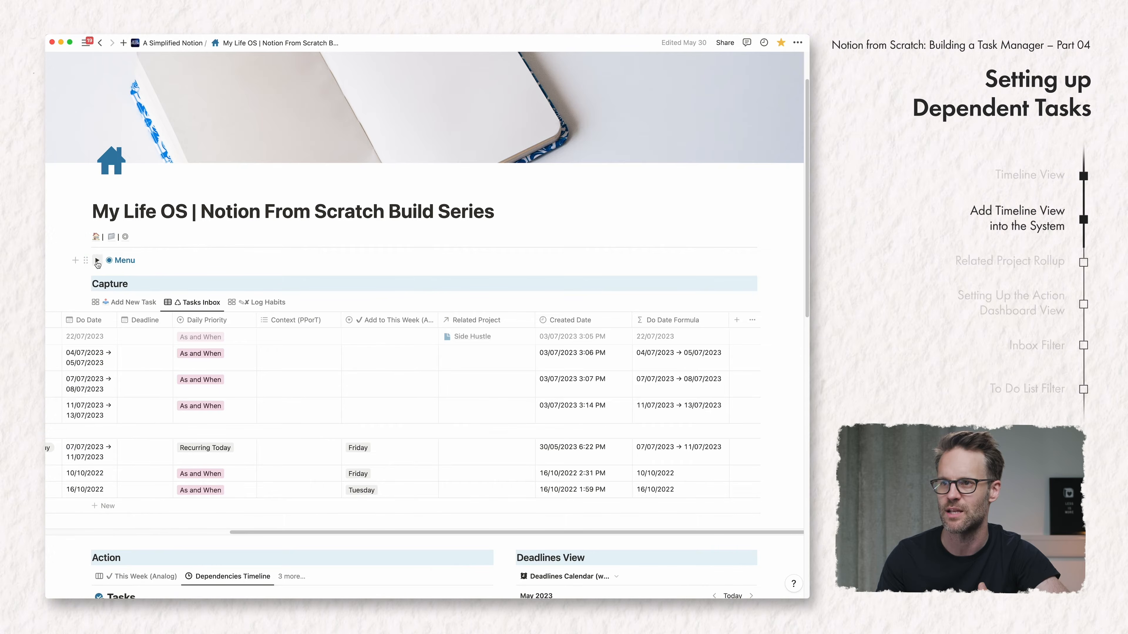
left_click(97, 262)
left_click(167, 309)
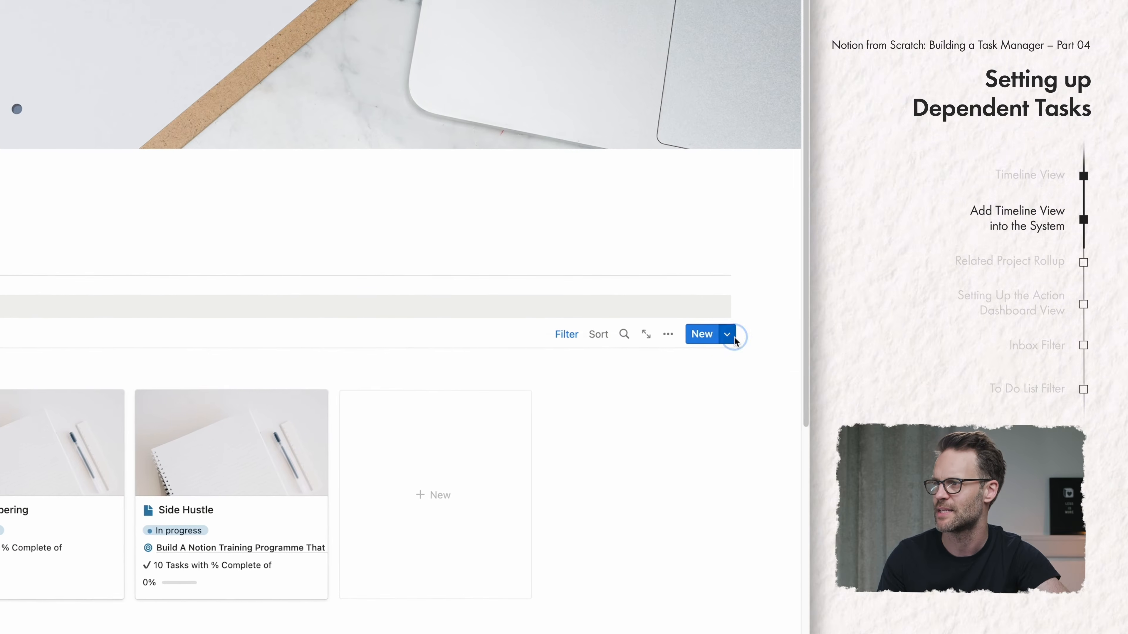
left_click(732, 338)
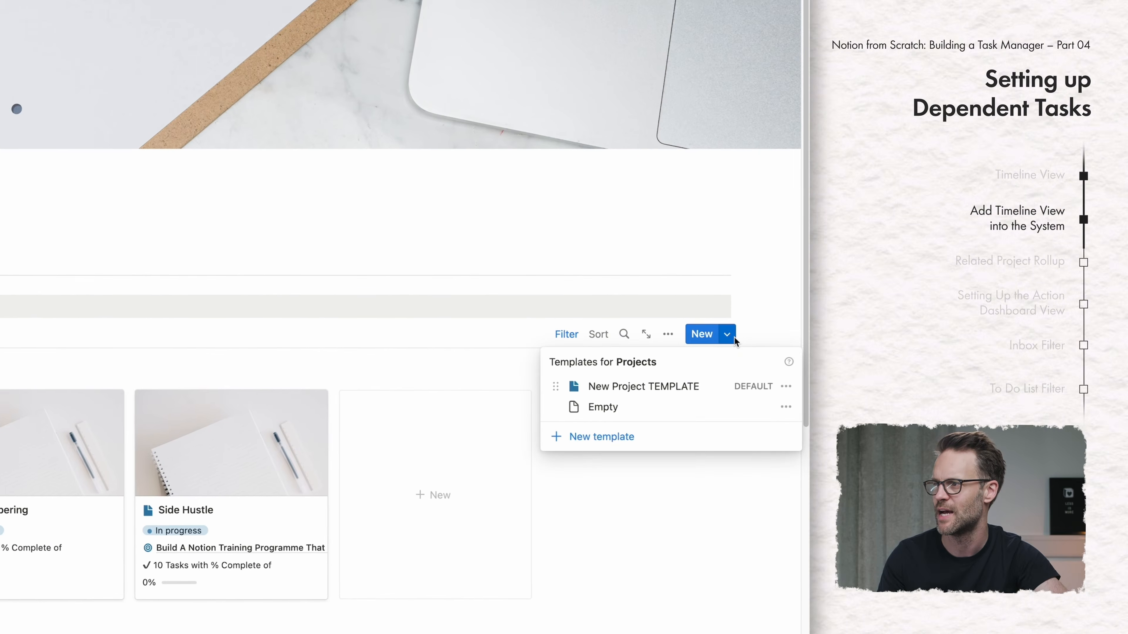
left_click(786, 388)
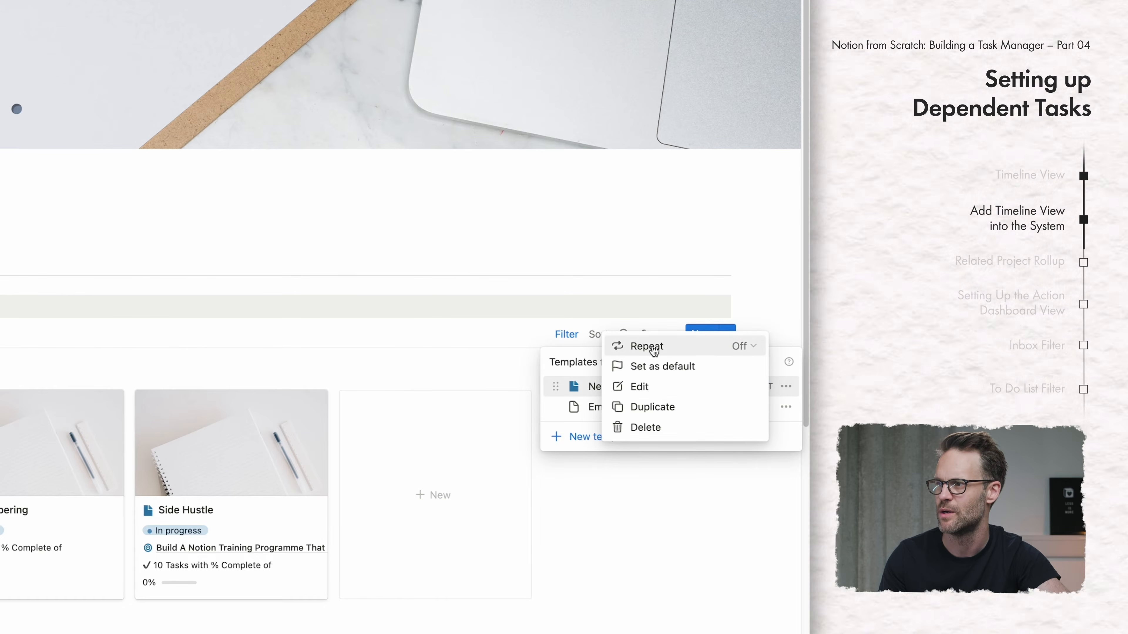
left_click(646, 389)
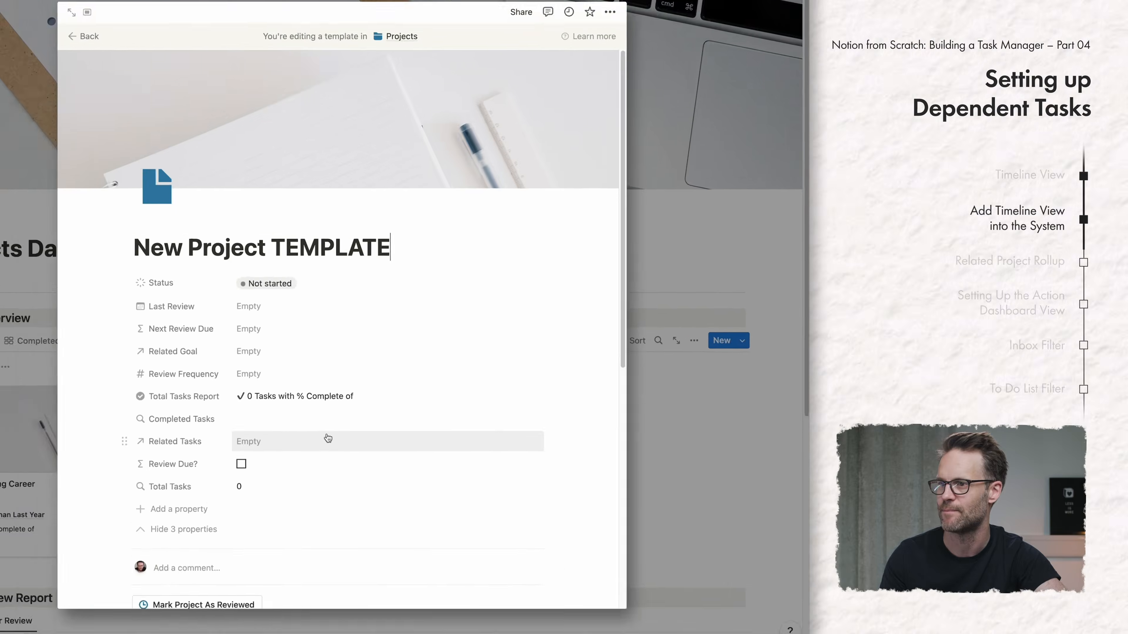
scroll(328, 438, "down", 10)
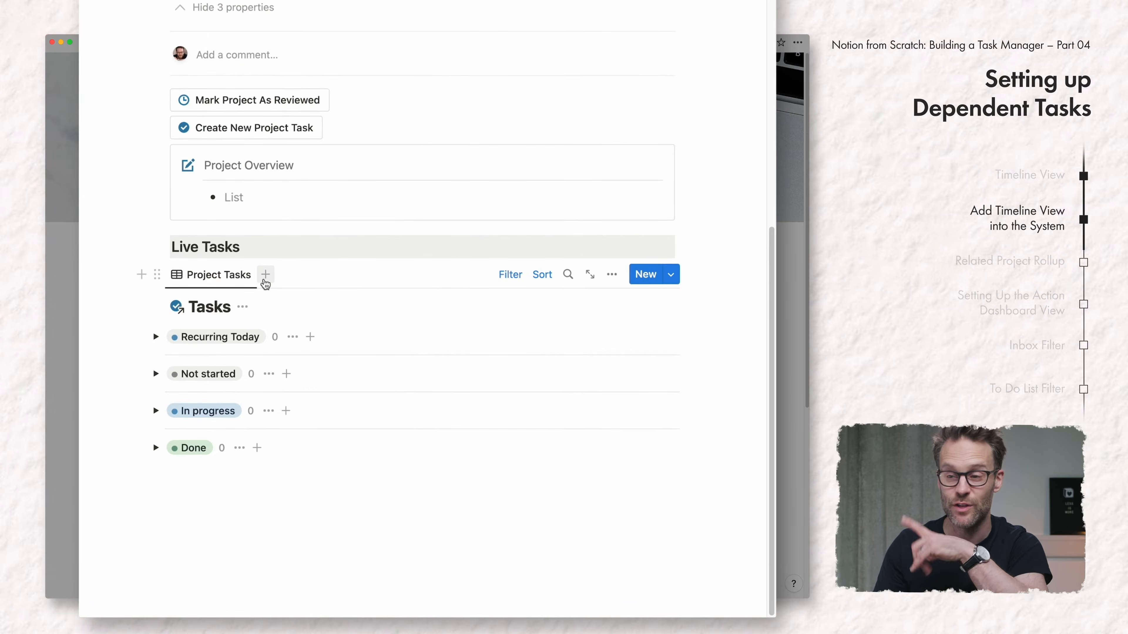
Step: Add a copy of the Tasks database's Dependencies Timeline as a new view in the template's Live Tasks section
left_click(265, 279)
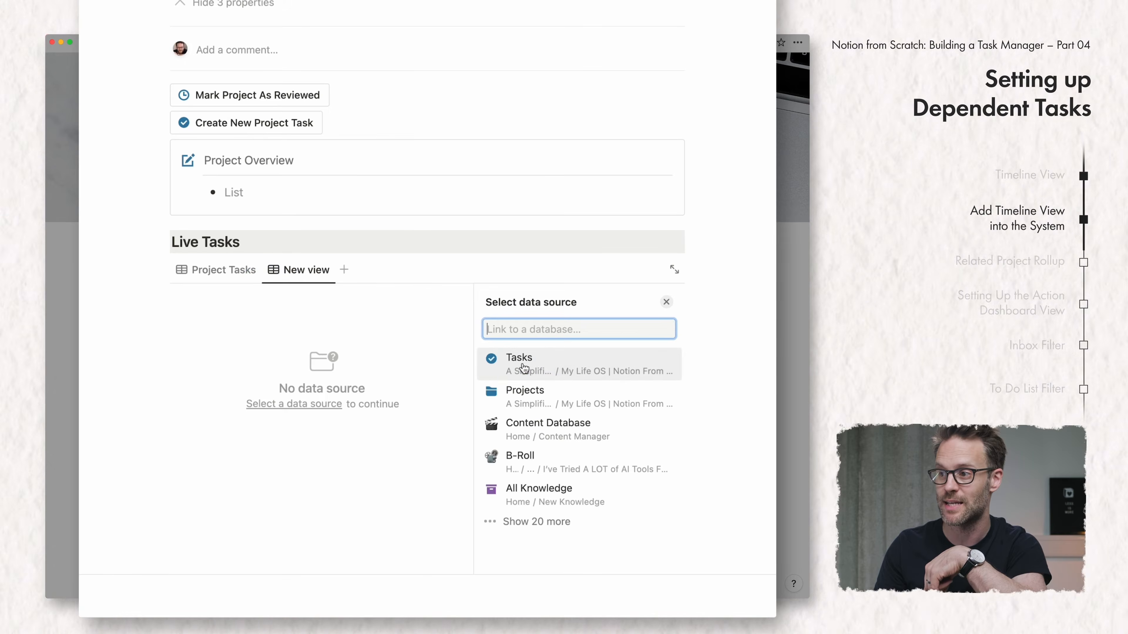
left_click(522, 370)
left_click(579, 371)
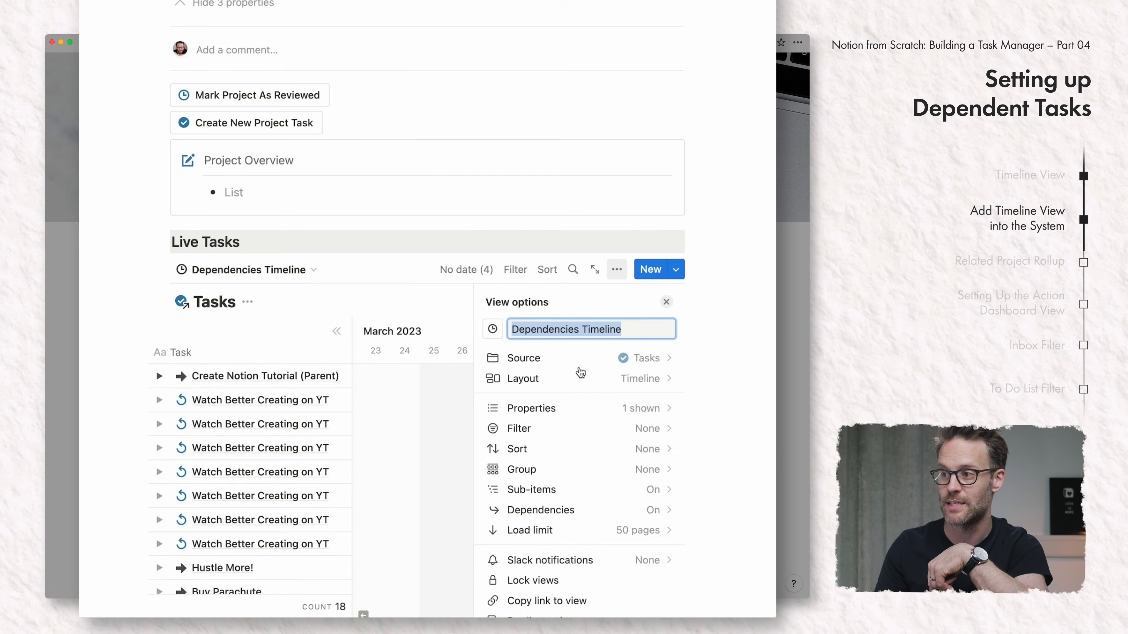
Step: Filter the template's Dependencies Timeline to tasks whose Related Project contains New Project TEMPLATE, and save it for everyone
left_click(532, 428)
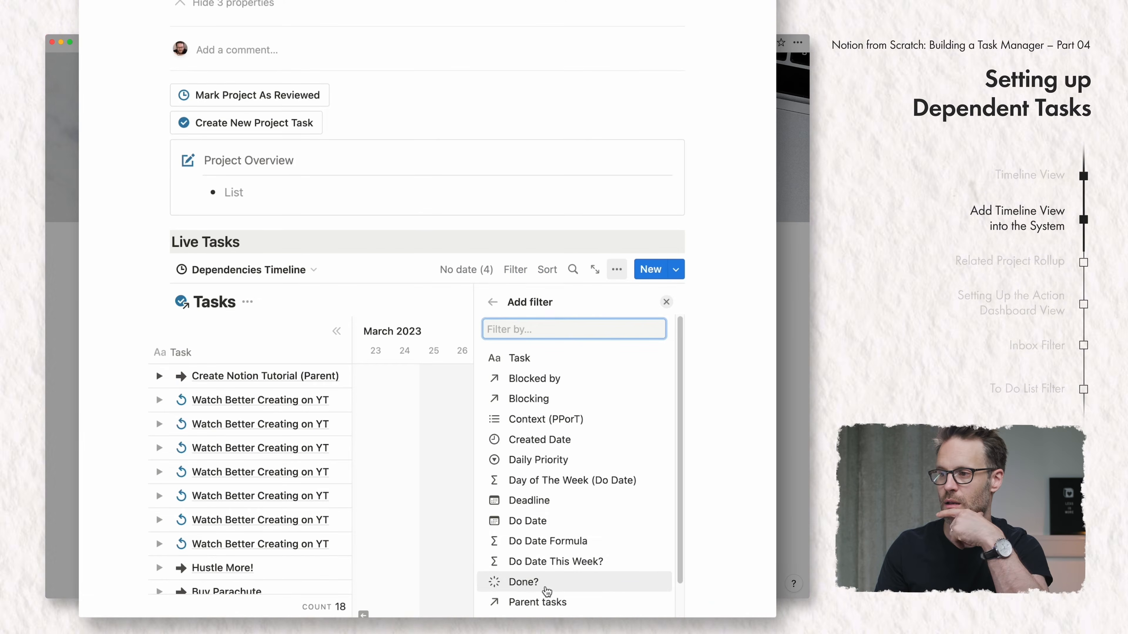
scroll(547, 591, "down", 1)
left_click(555, 610)
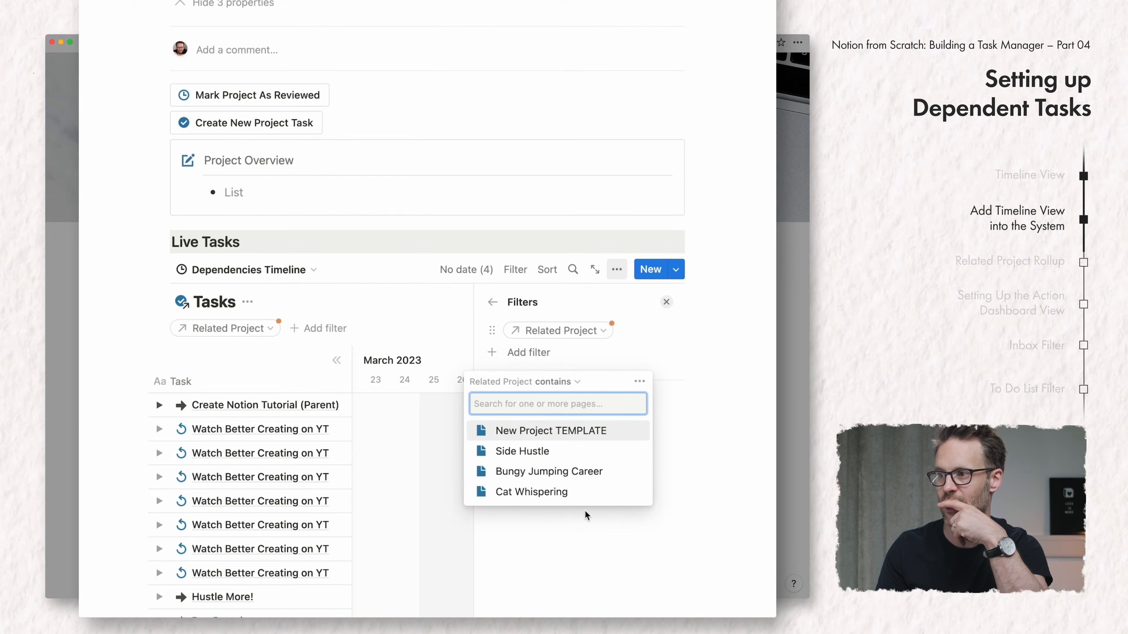
left_click(559, 435)
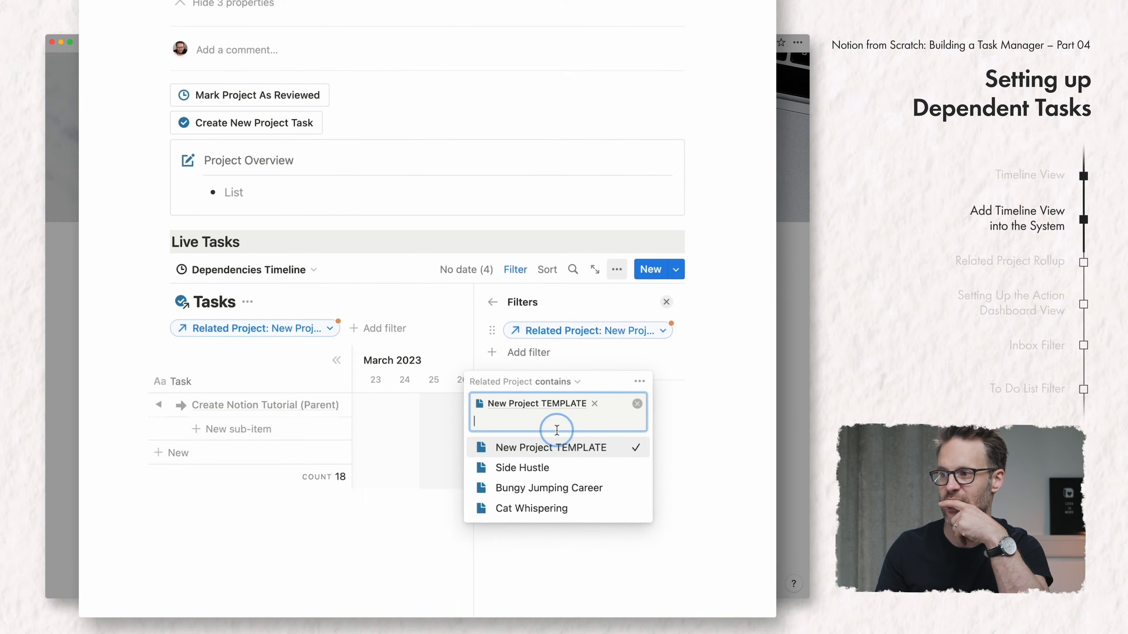
left_click(396, 542)
left_click(605, 342)
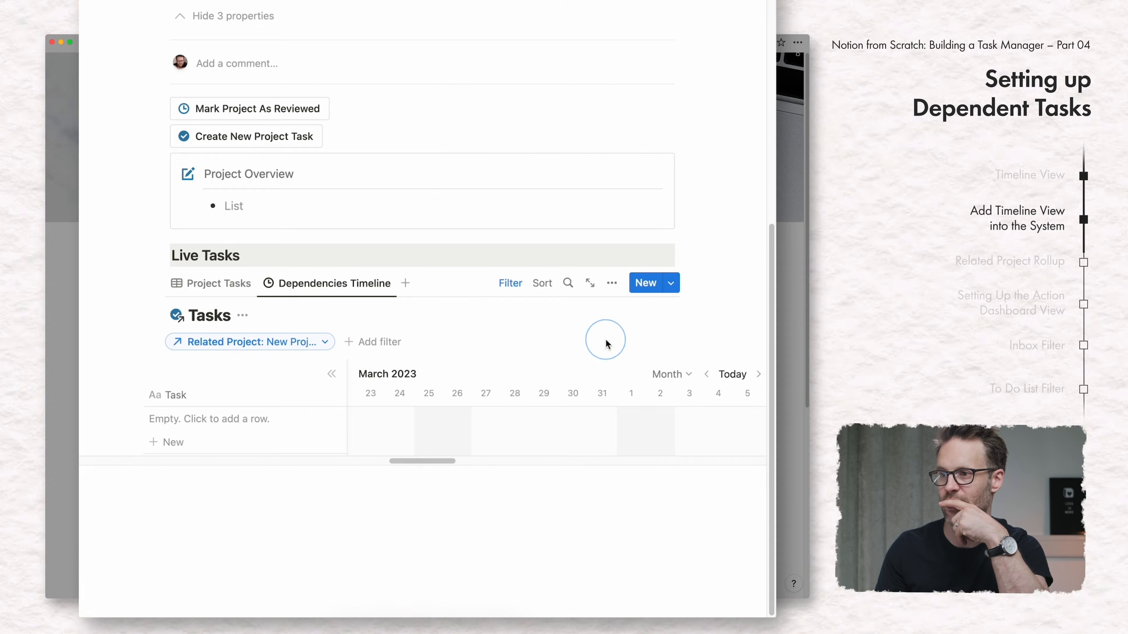
Step: Sort the template's Dependencies Timeline by Do Date ascending, save it for everyone, and hide the filter and sort bar
left_click(543, 284)
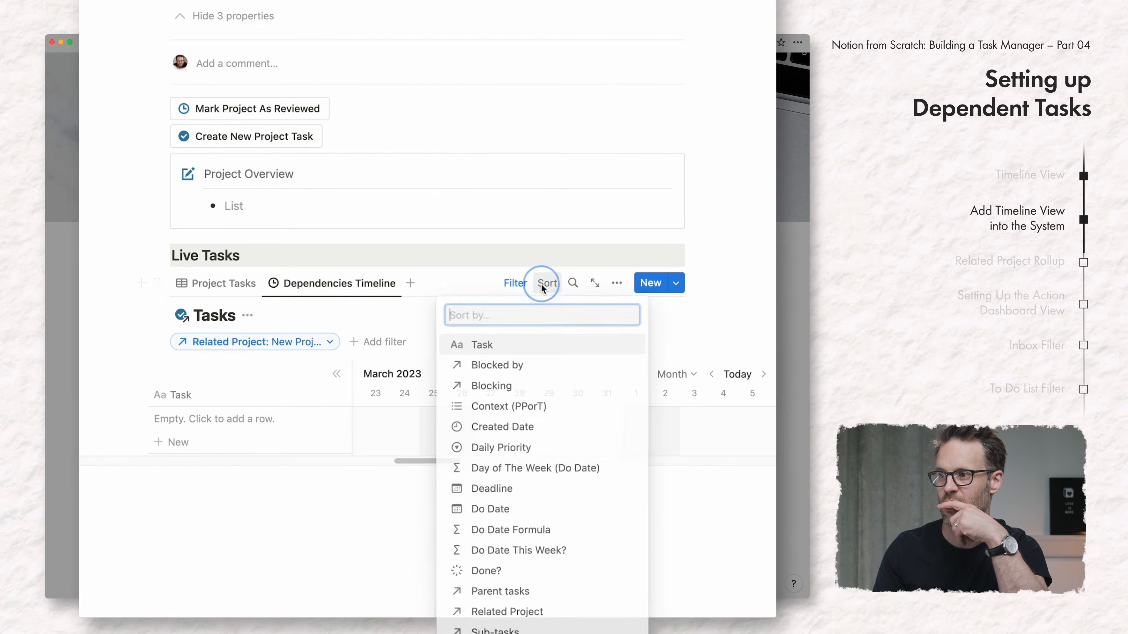
left_click(491, 508)
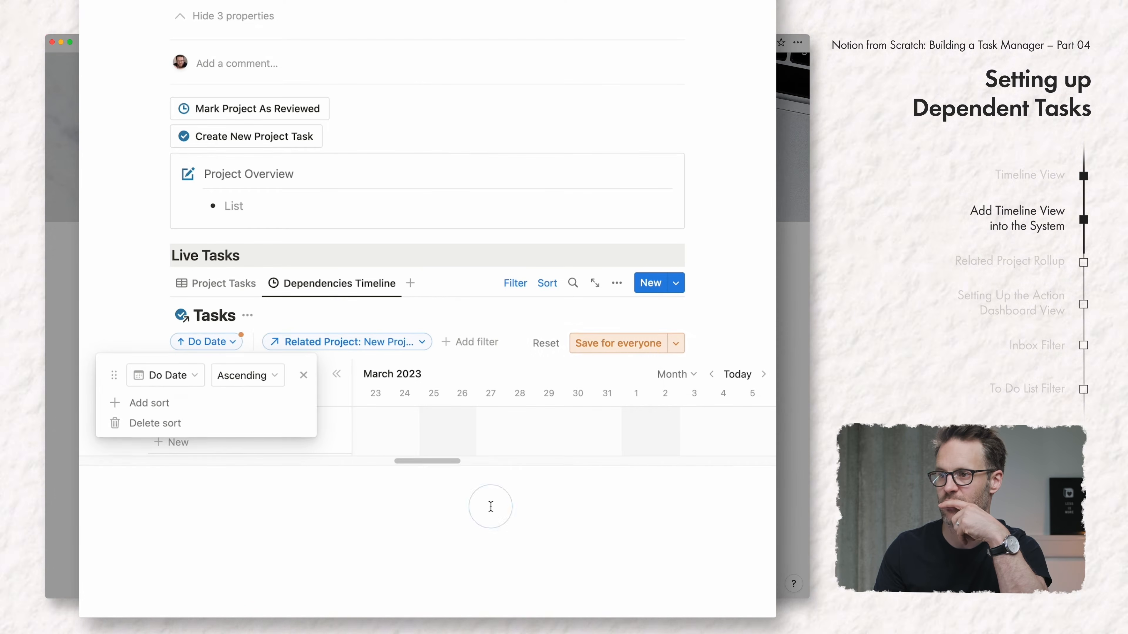
left_click(611, 349)
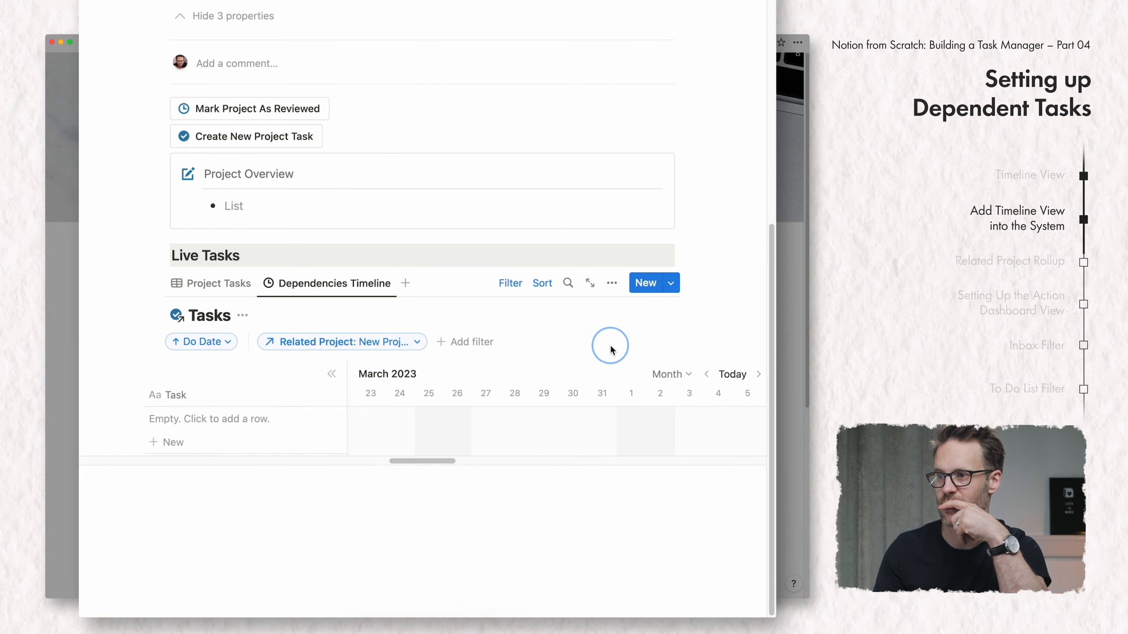
left_click(518, 283)
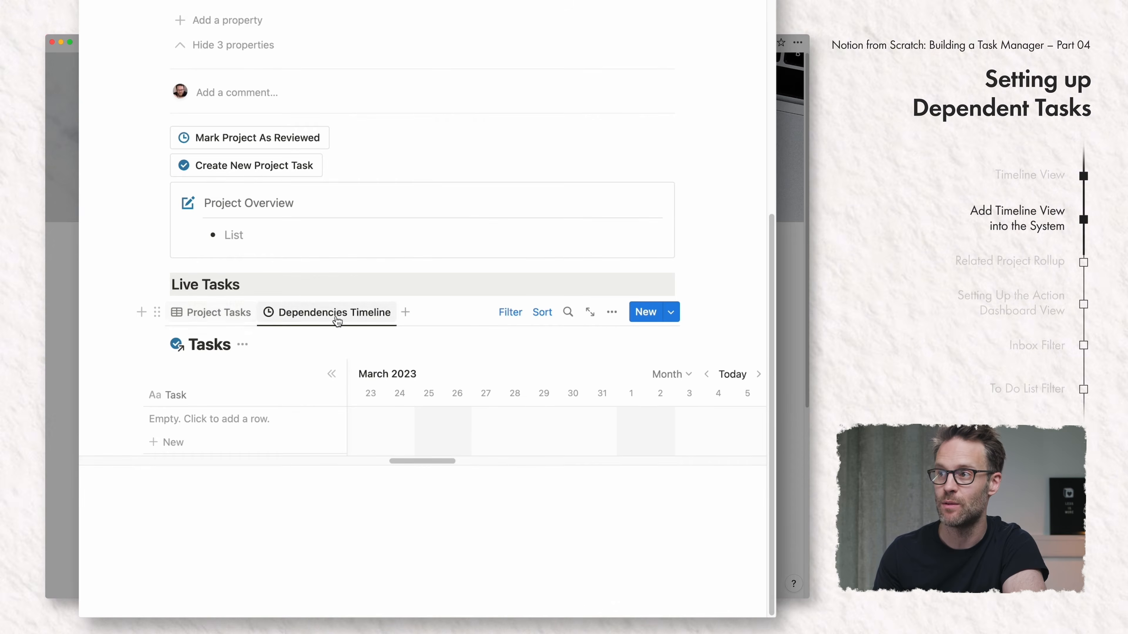
Step: Switch the template's Live Tasks to the Project Tasks view and check the contents of the Not started group
scroll(333, 311, "up", 6)
scroll(334, 356, "down", 6)
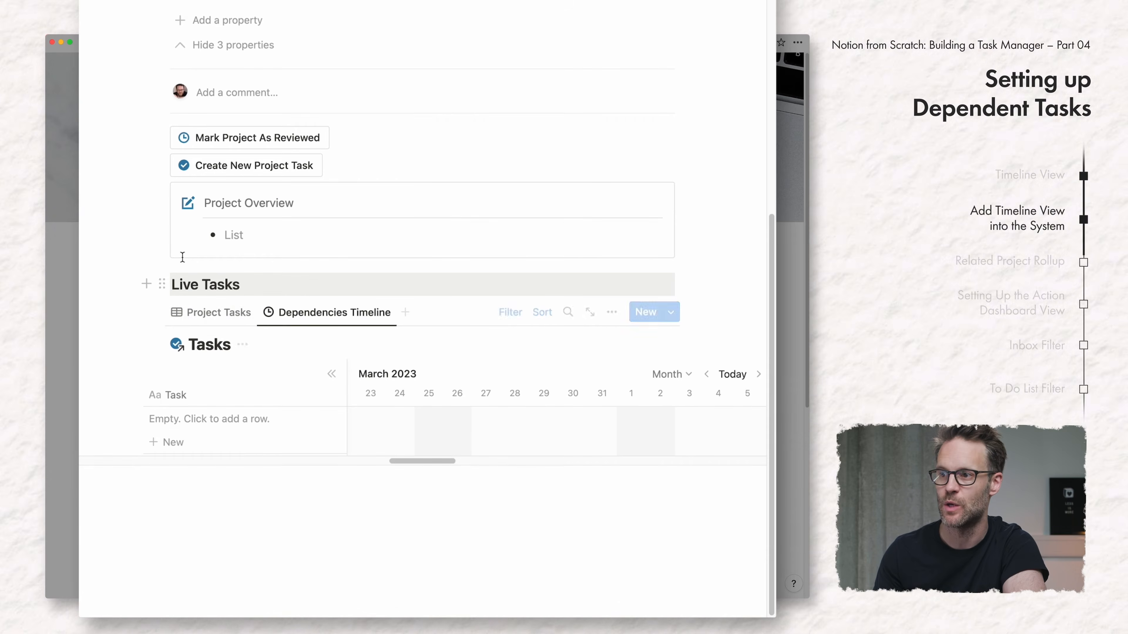
left_click(217, 313)
scroll(162, 378, "down", 1)
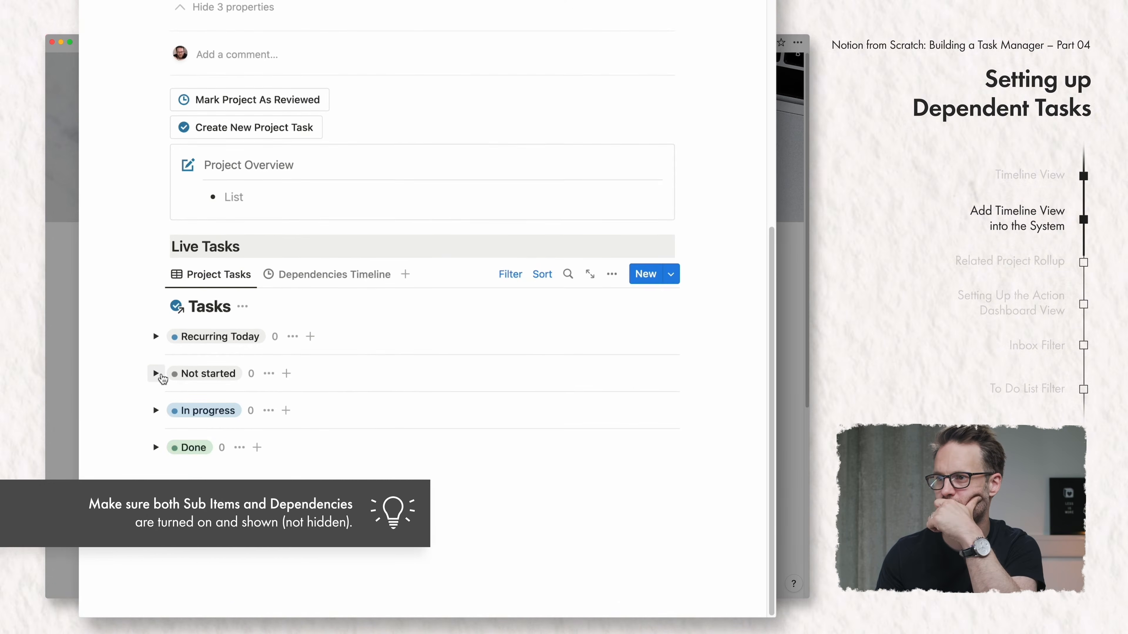
left_click(156, 378)
left_click(157, 375)
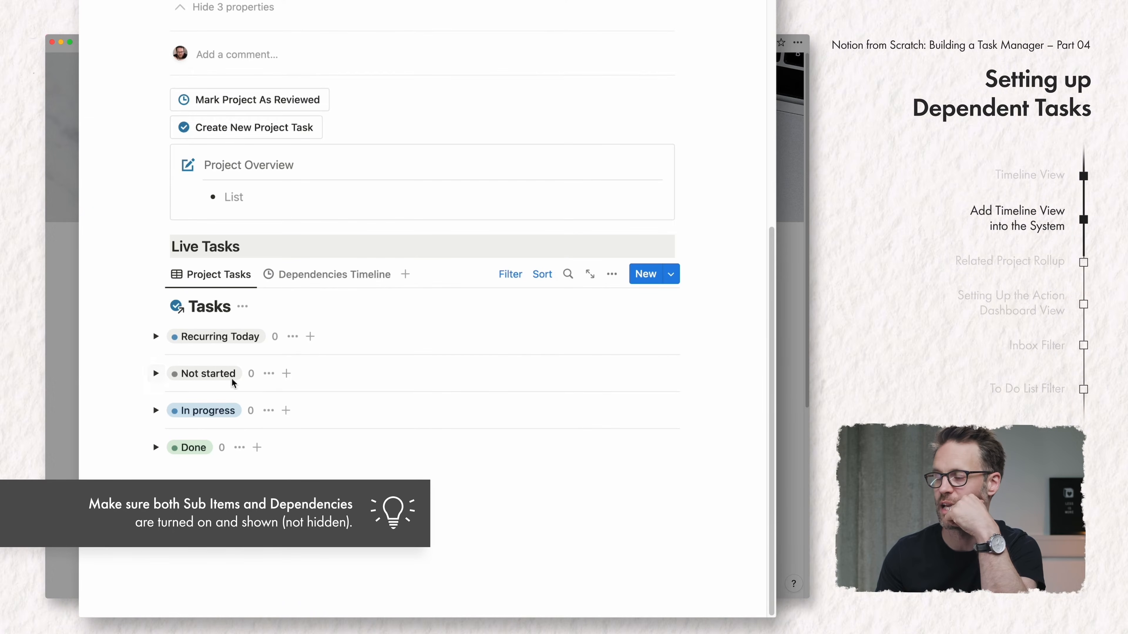
Step: Check the dependency settings of the template's Project Tasks view and close the template
left_click(610, 276)
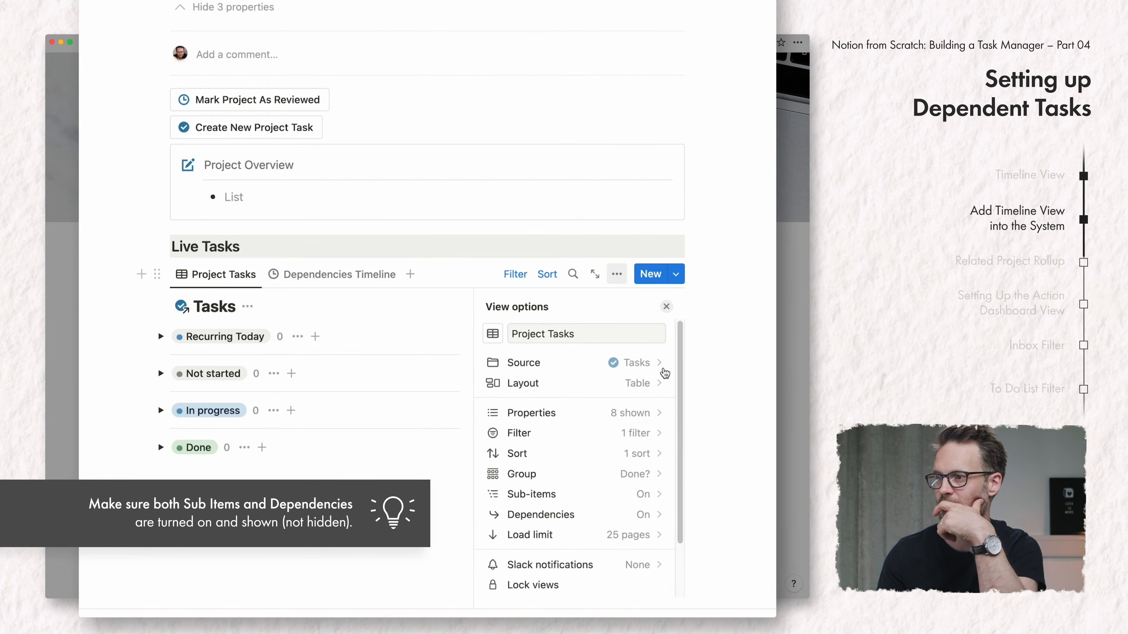
left_click(606, 525)
scroll(606, 526, "down", 3)
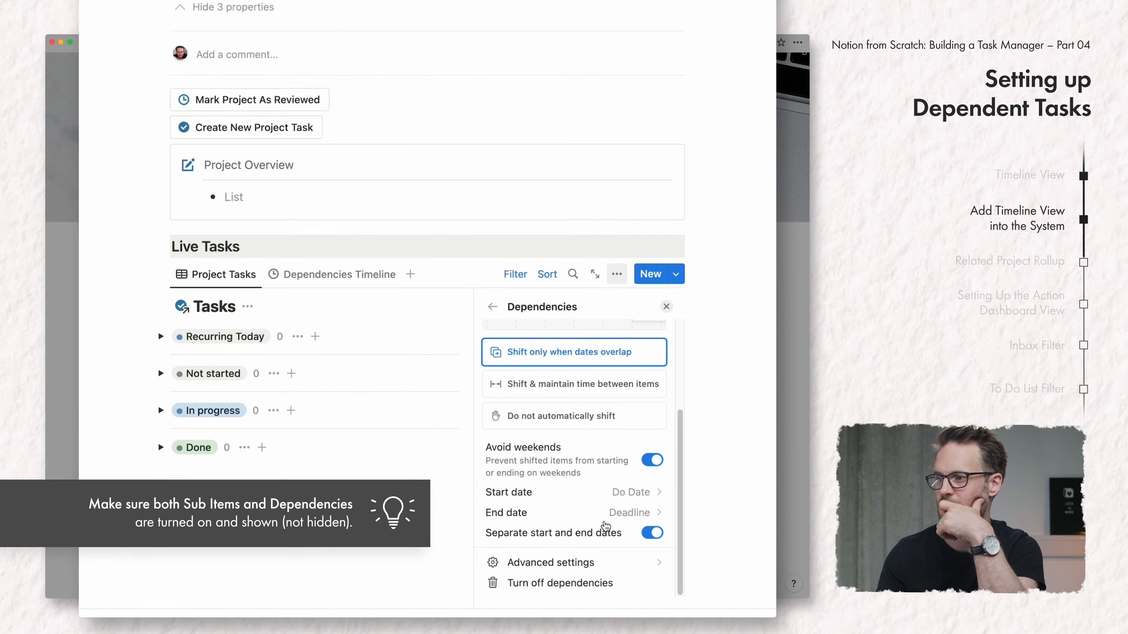
scroll(605, 524, "up", 3)
left_click(748, 241)
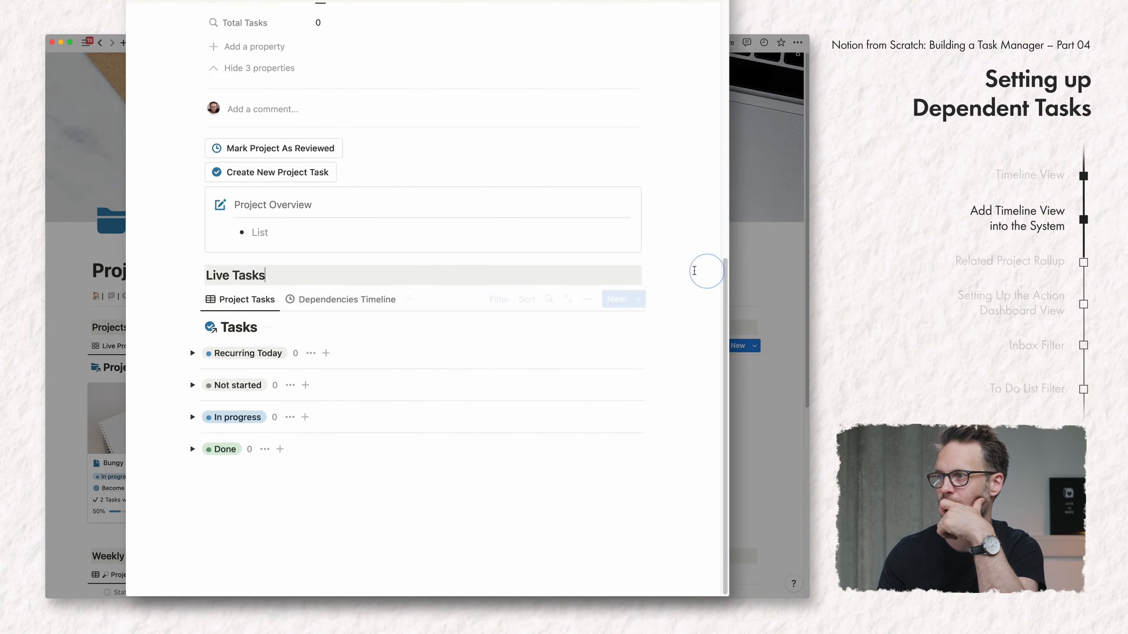
left_click(751, 437)
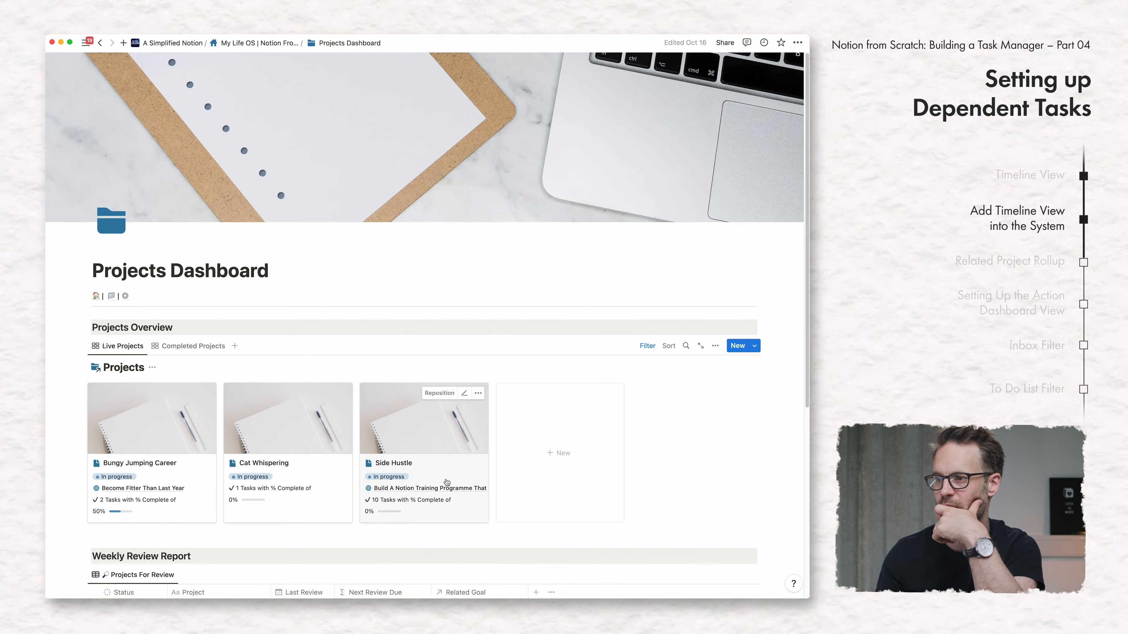
Step: Clear the Side Hustle project's page content and reapply New Project TEMPLATE to it
left_click(440, 469)
scroll(440, 469, "down", 10)
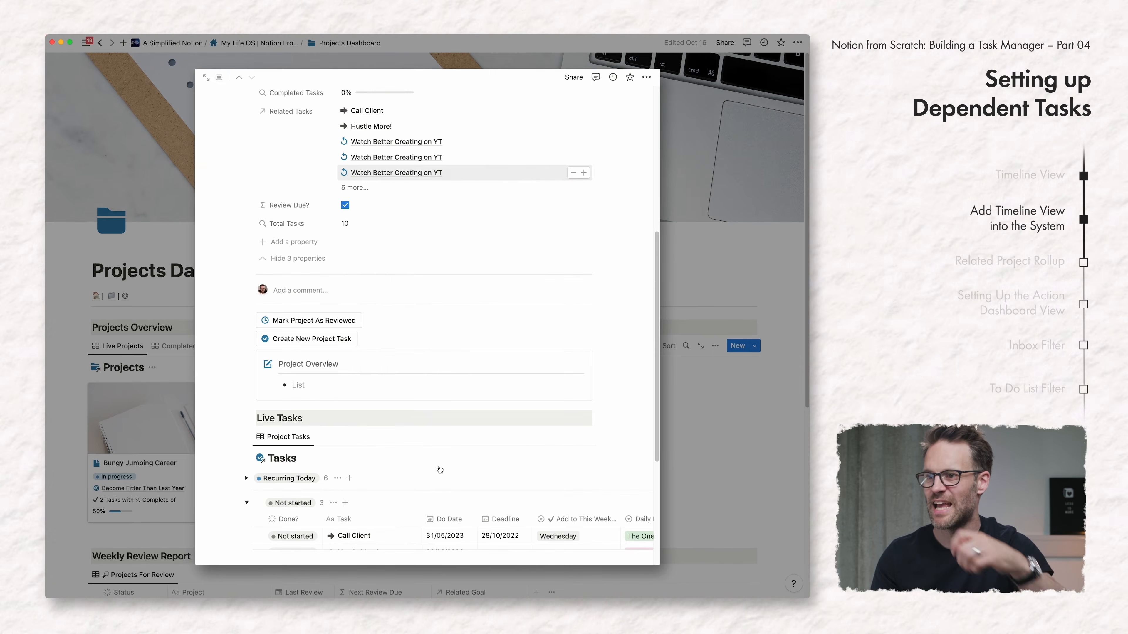
left_click(340, 523)
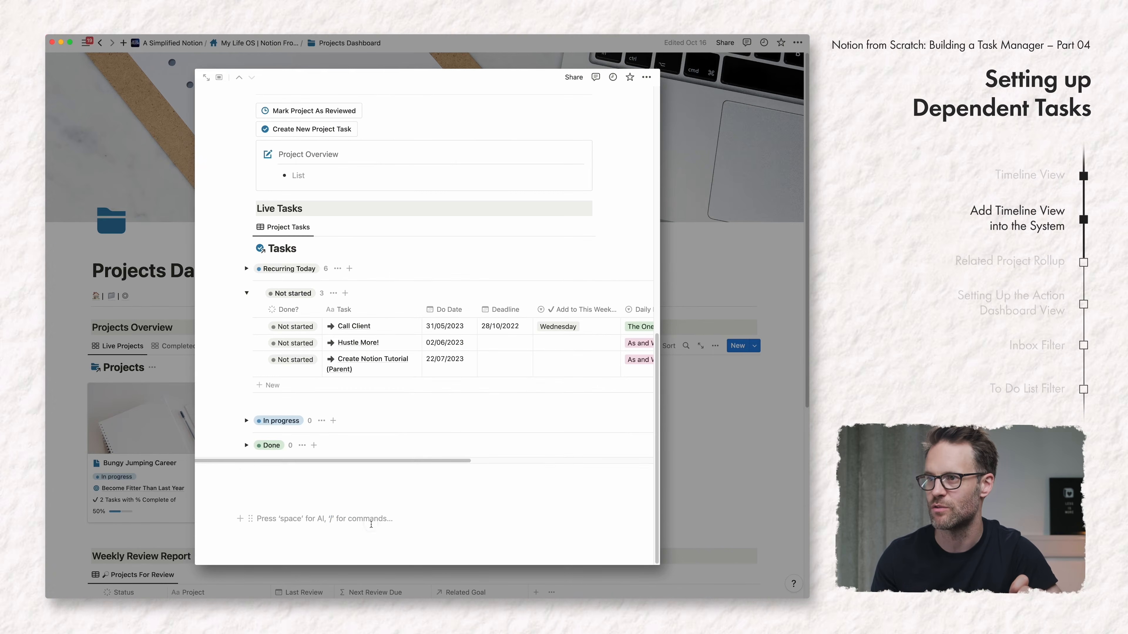
left_click_drag(370, 523, 262, 108)
key("BackSpace")
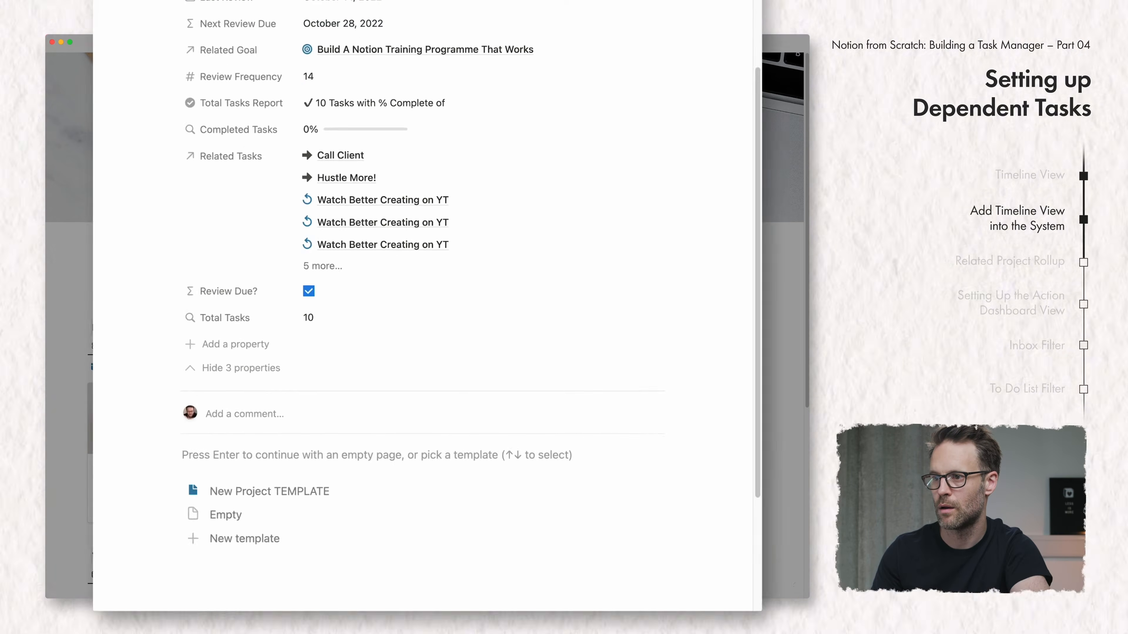
scroll(311, 504, "up", 1)
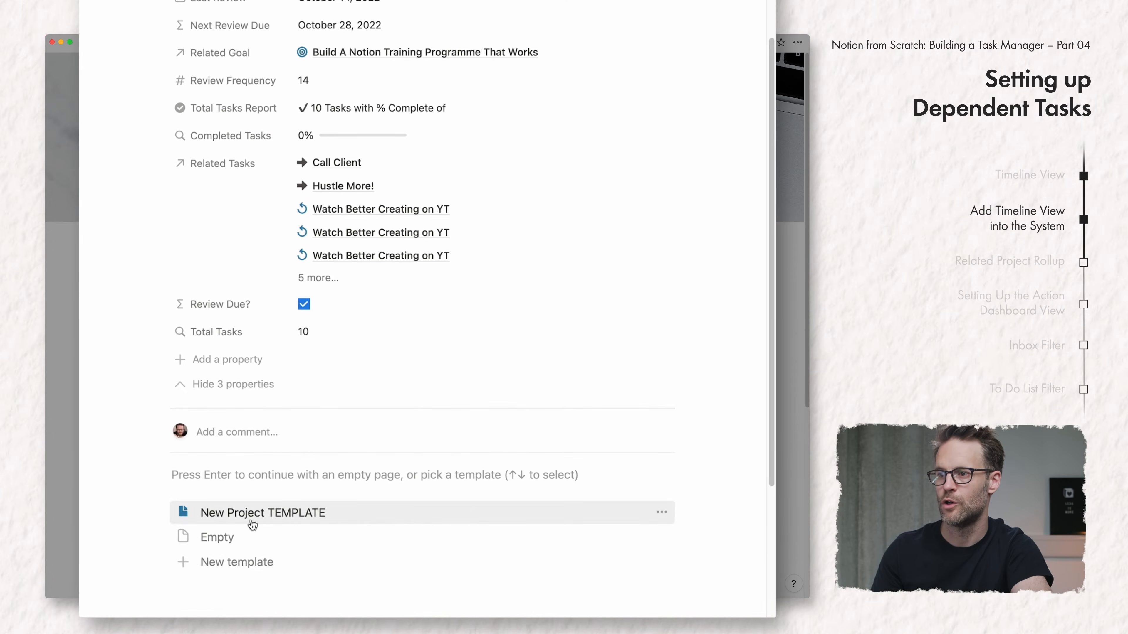
left_click(254, 514)
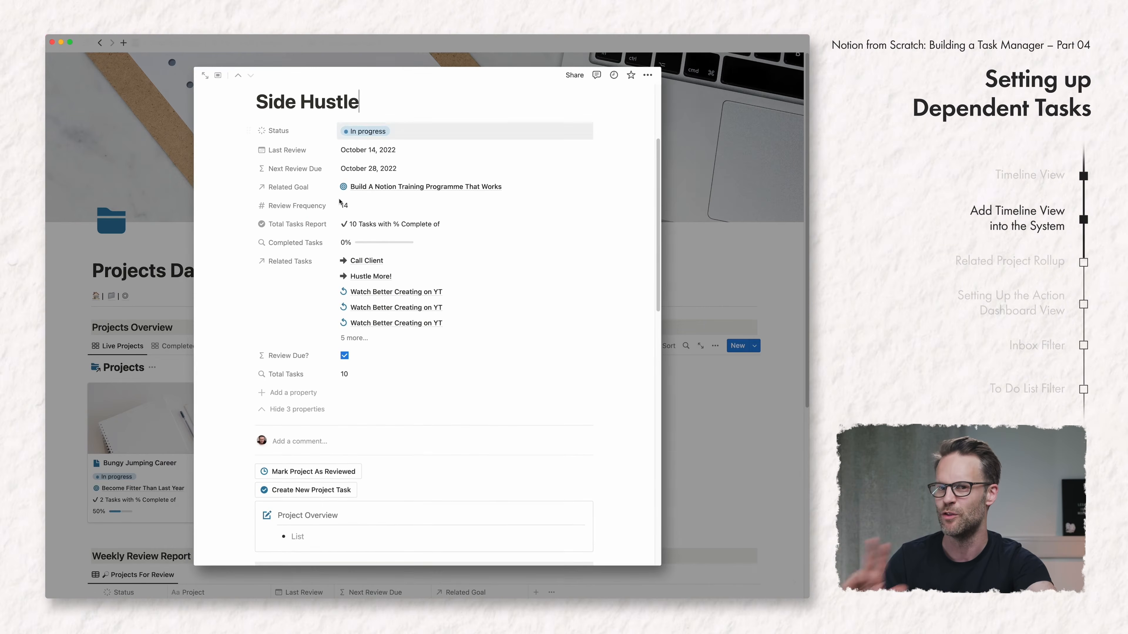
Step: Open the complete Life OS page and examine the formula behind the Actionable property in This Week's Tasks
left_click(153, 74)
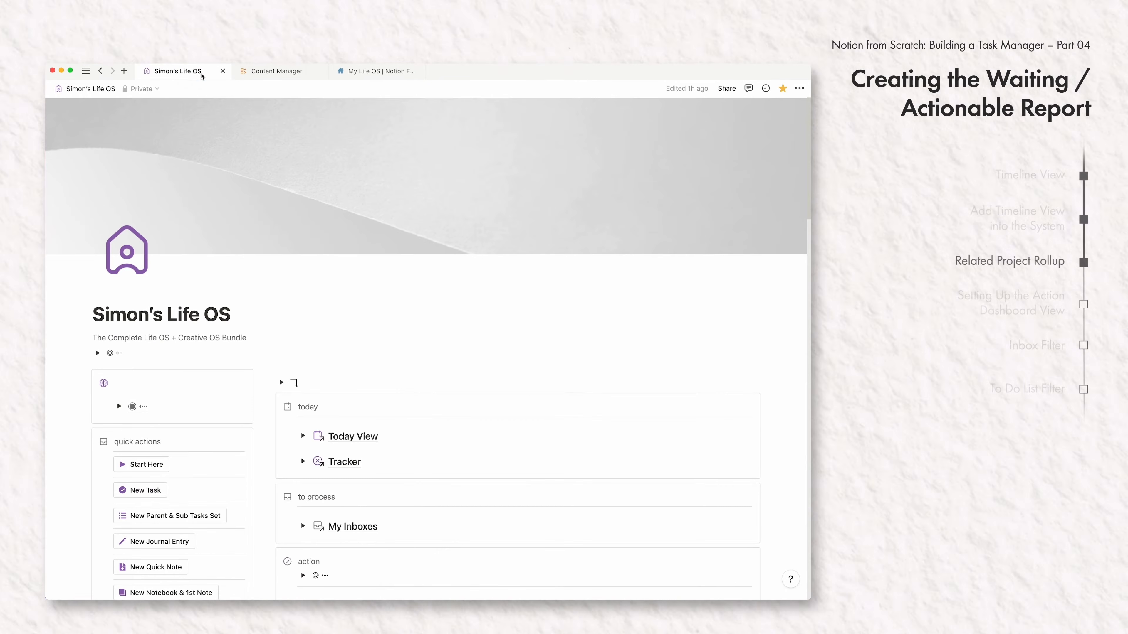
scroll(414, 522, "down", 3)
scroll(413, 520, "up", 3)
scroll(375, 421, "down", 6)
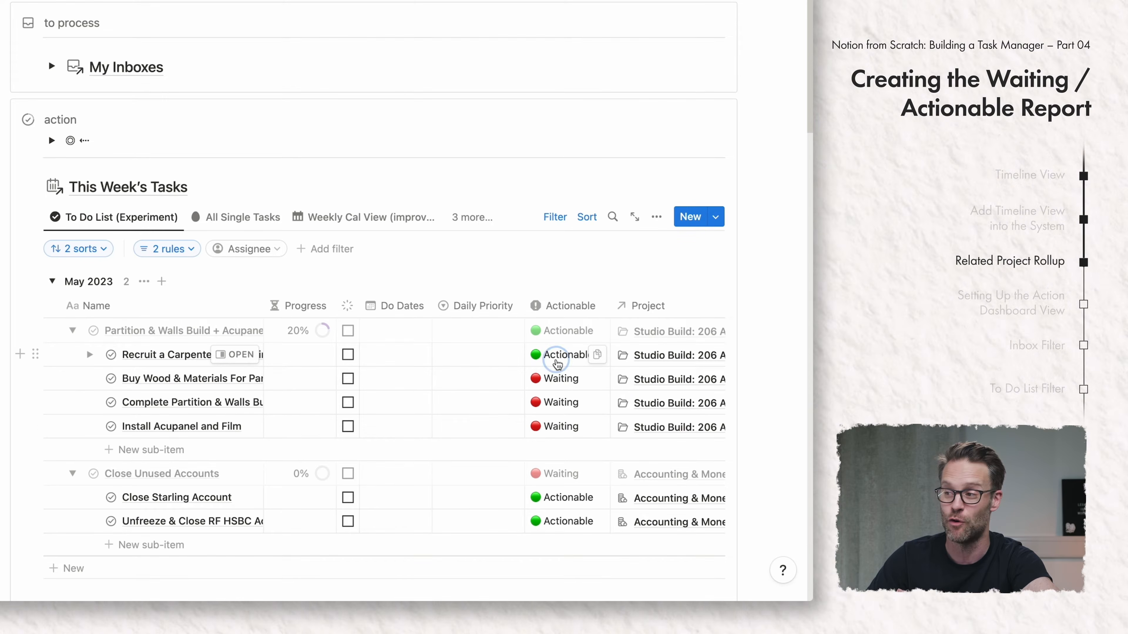
left_click(557, 363)
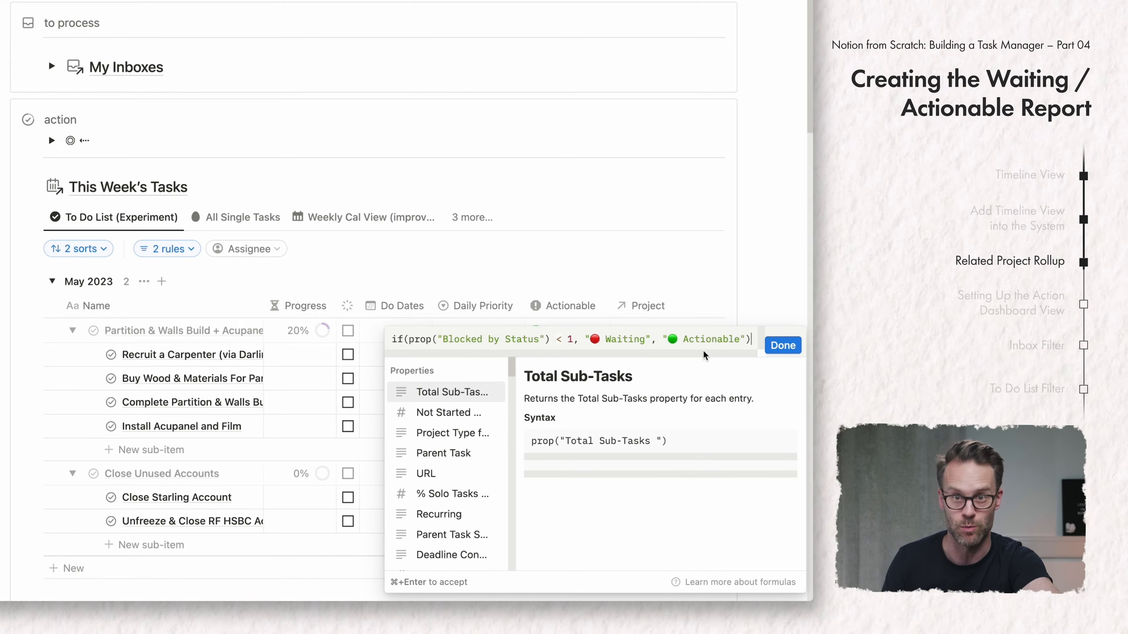
left_click(783, 345)
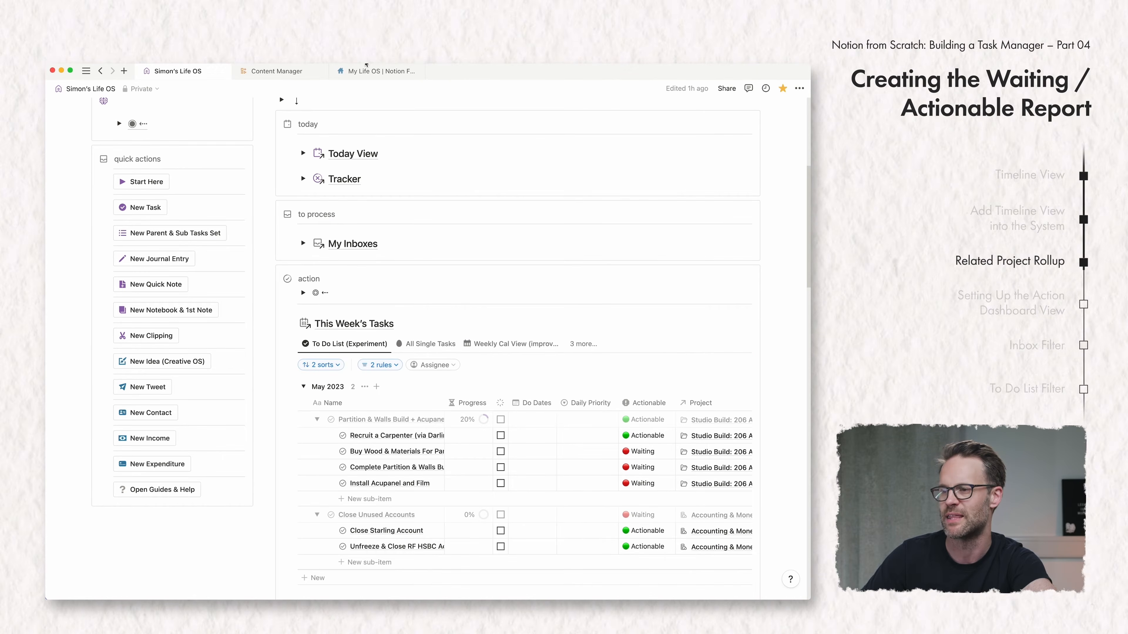
Step: Return to the My Life OS build page and open the source Tasks database from its Action section
left_click(368, 72)
scroll(311, 355, "down", 3)
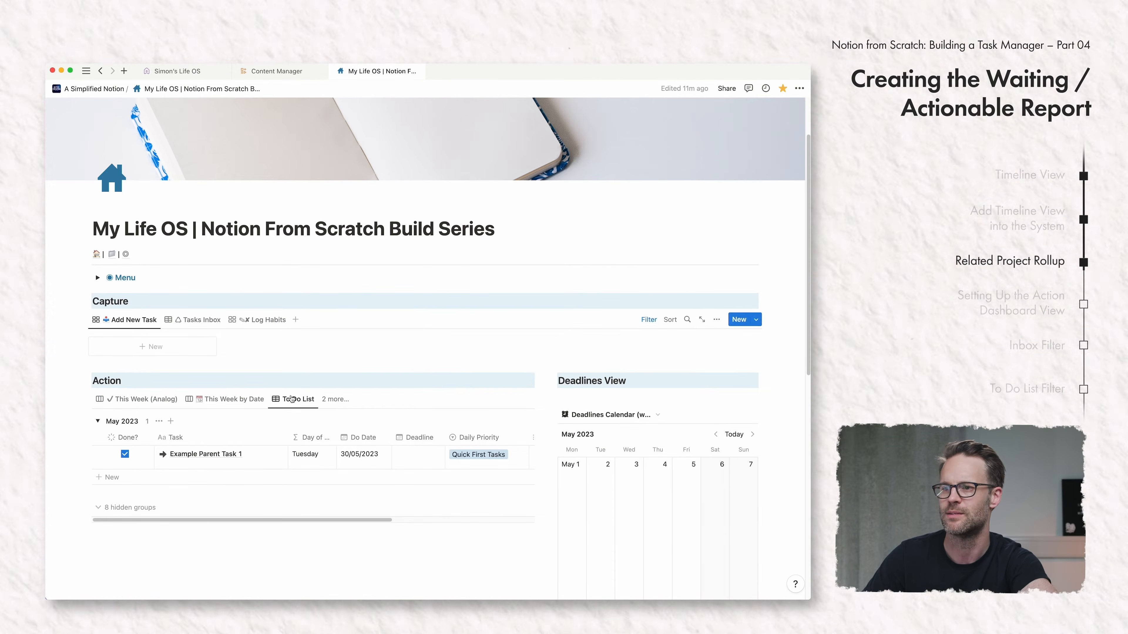
left_click(141, 400)
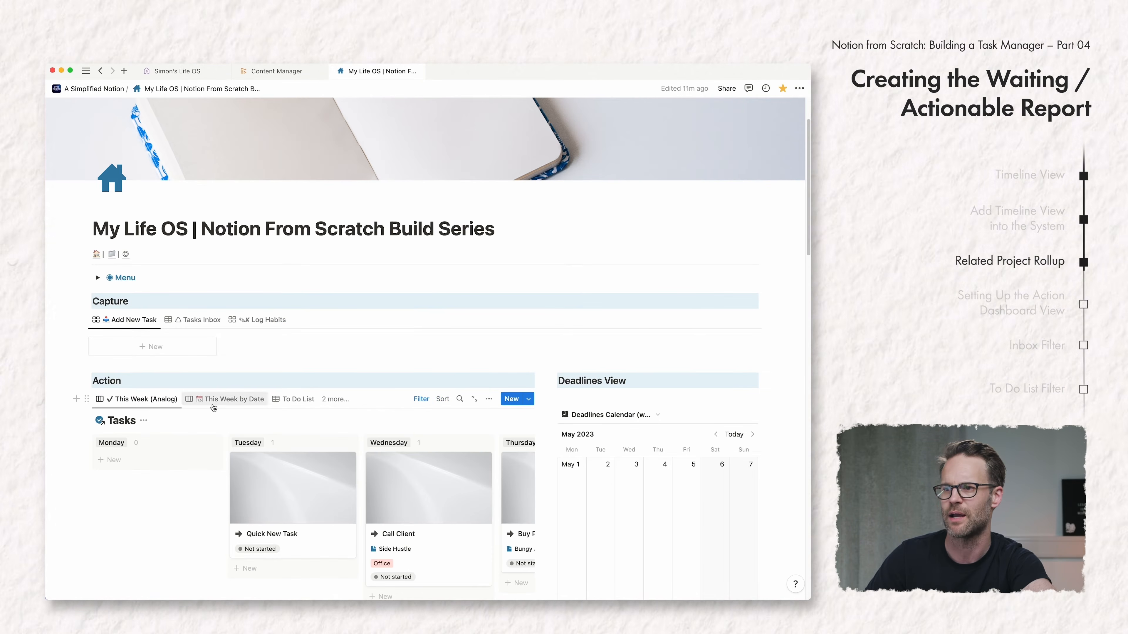
left_click(125, 422)
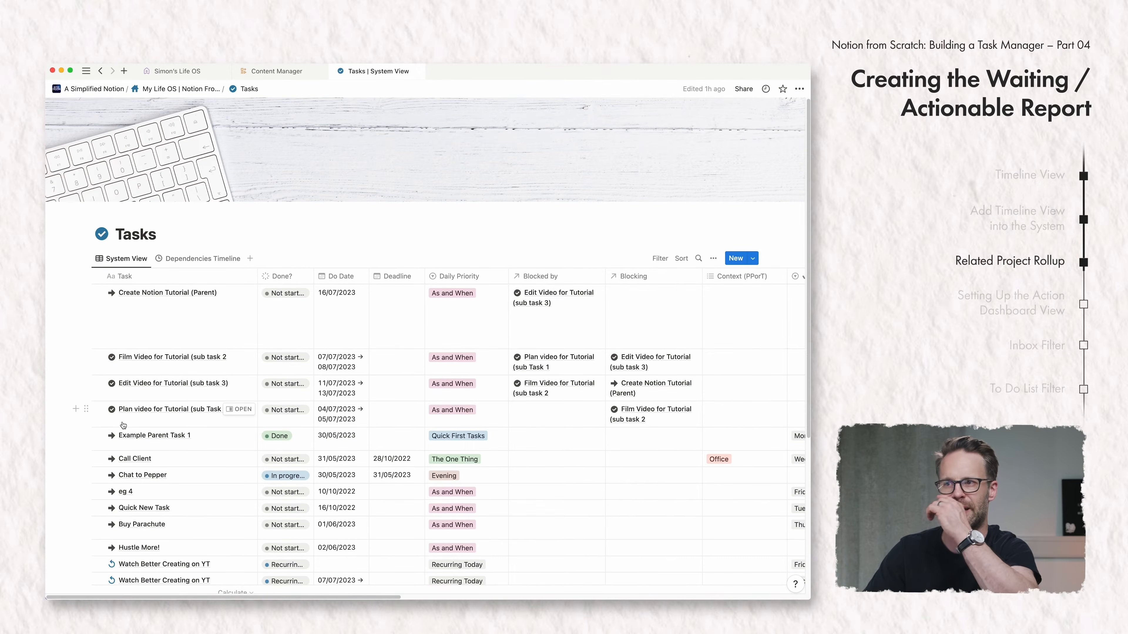
Step: Add a rollup property named Blocked By Status to the Tasks database
scroll(546, 396, "right", 10)
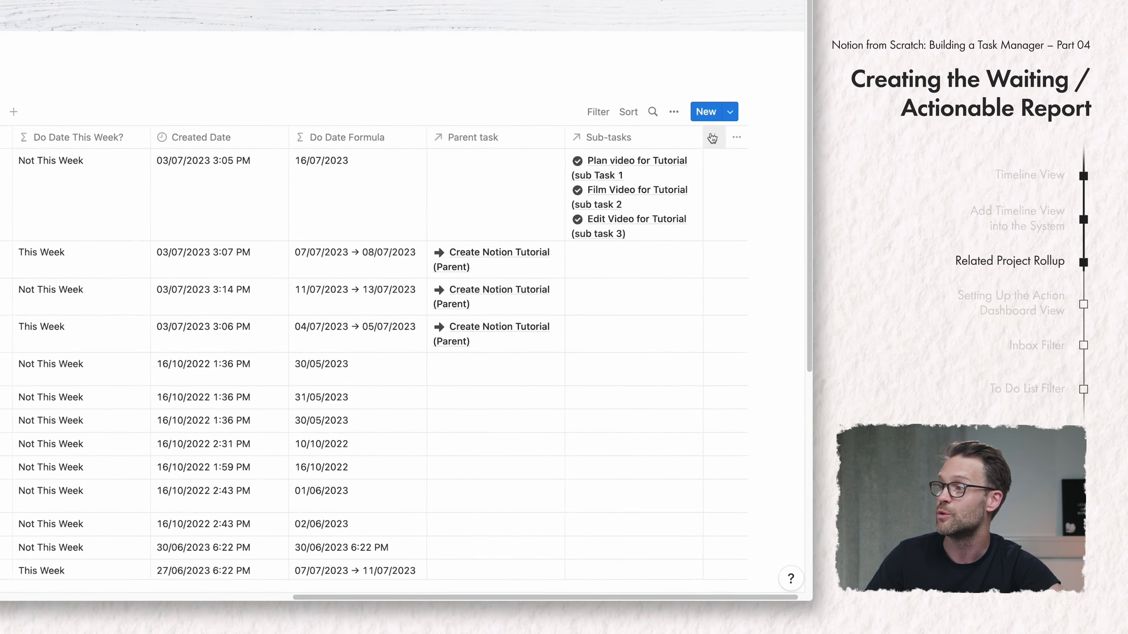
left_click(733, 273)
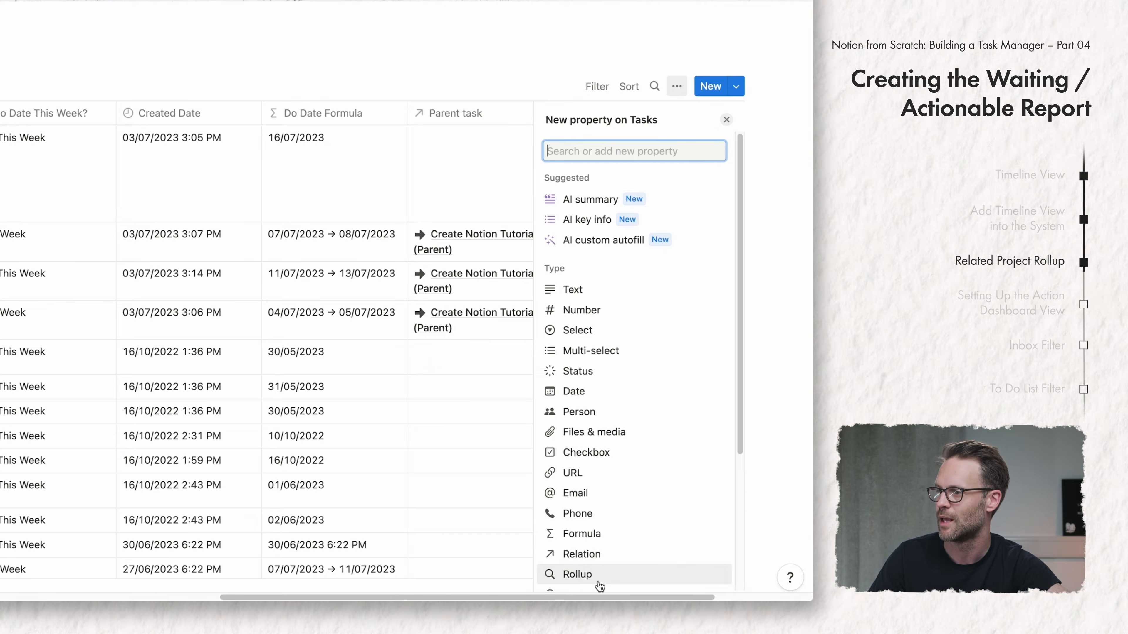
left_click(584, 575)
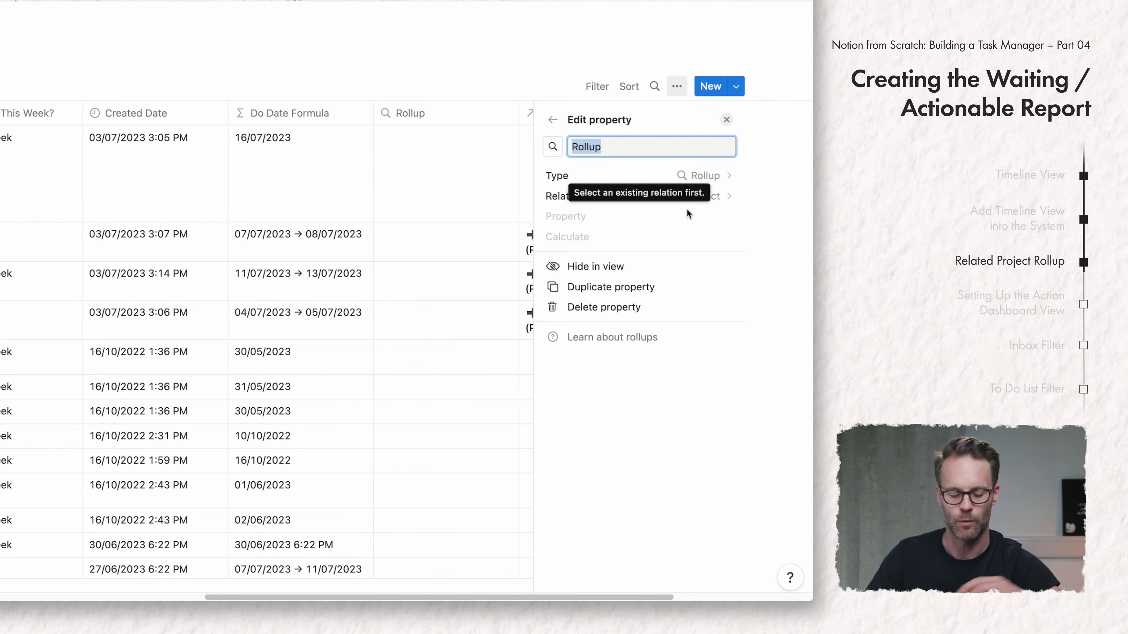
type("Blocked By Status")
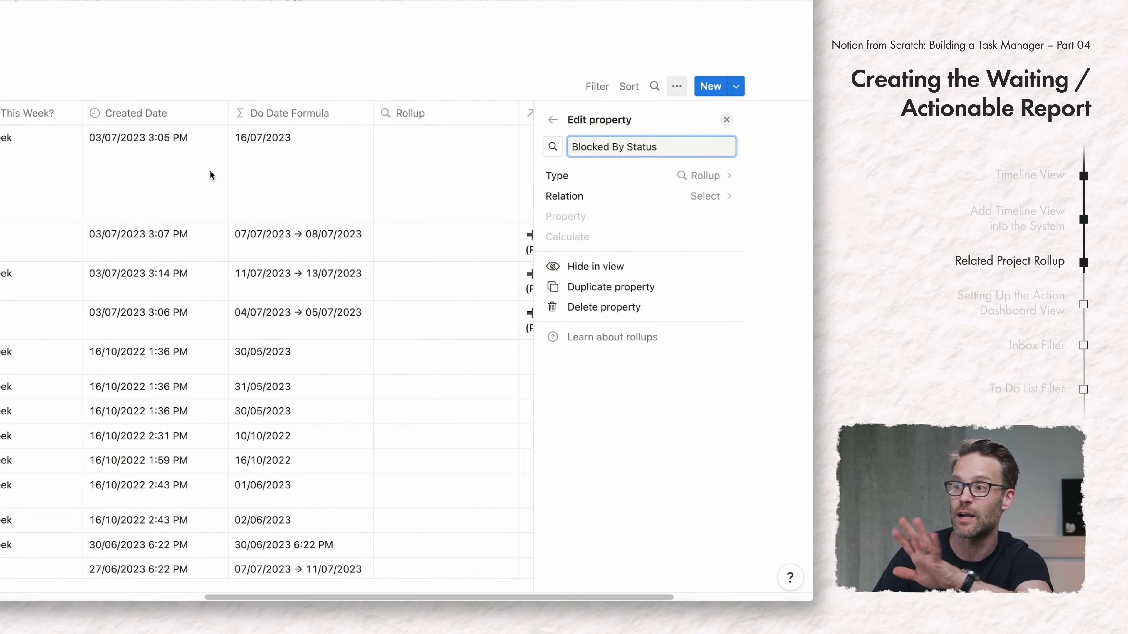
left_click(340, 185)
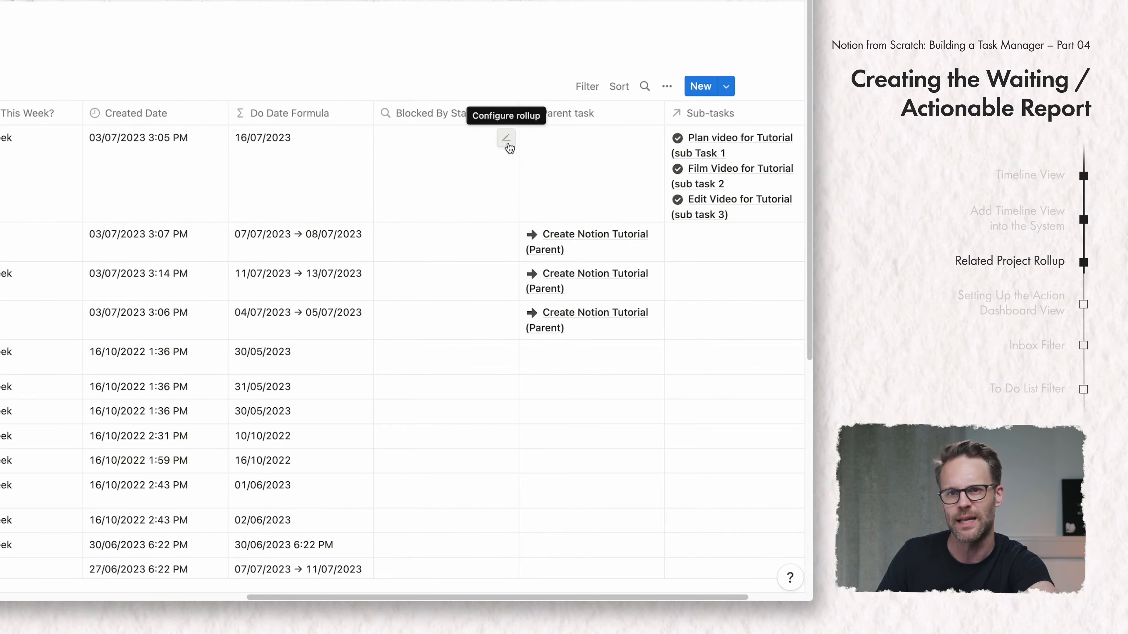
Step: Configure the Blocked By Status rollup with the Blocked by relation, the Done? property and percent per group Complete
left_click(506, 140)
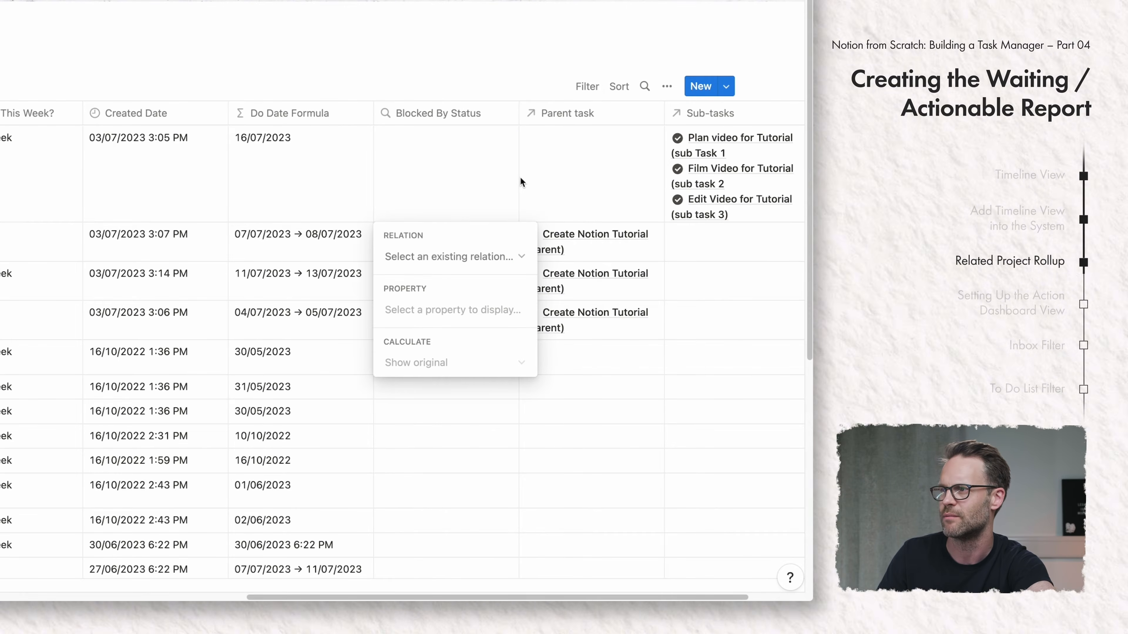
left_click(510, 257)
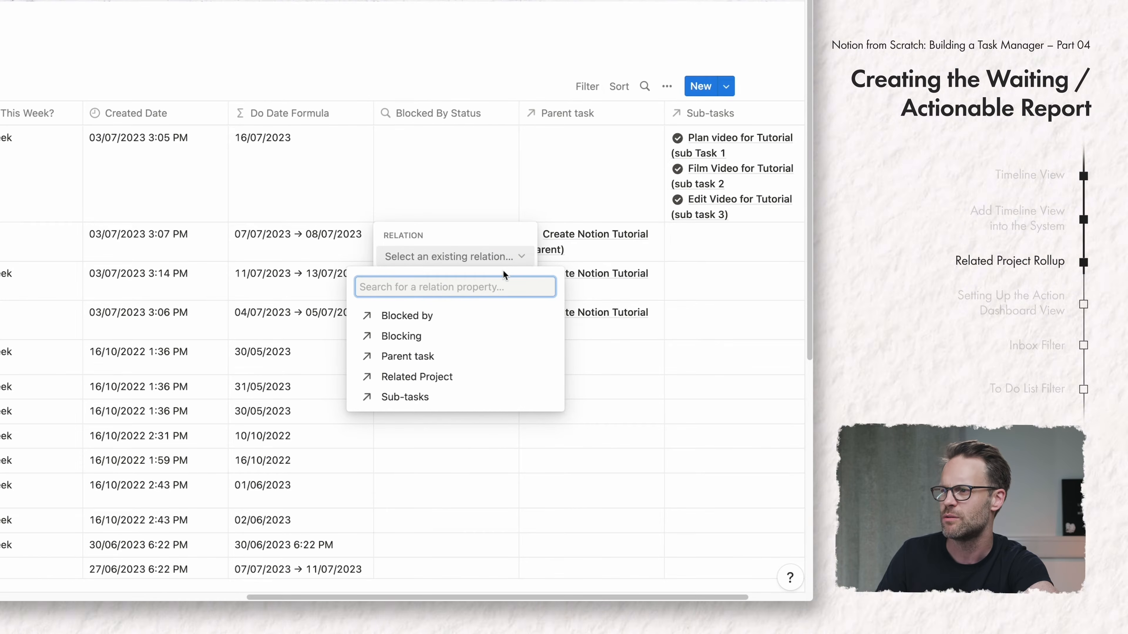
left_click(425, 316)
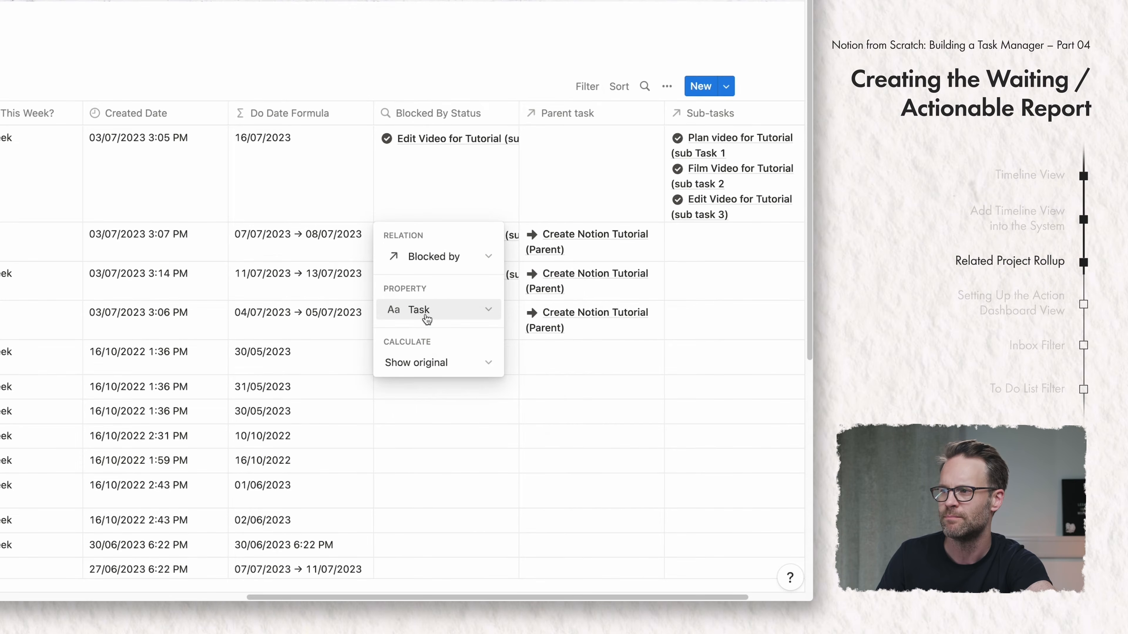
left_click(439, 311)
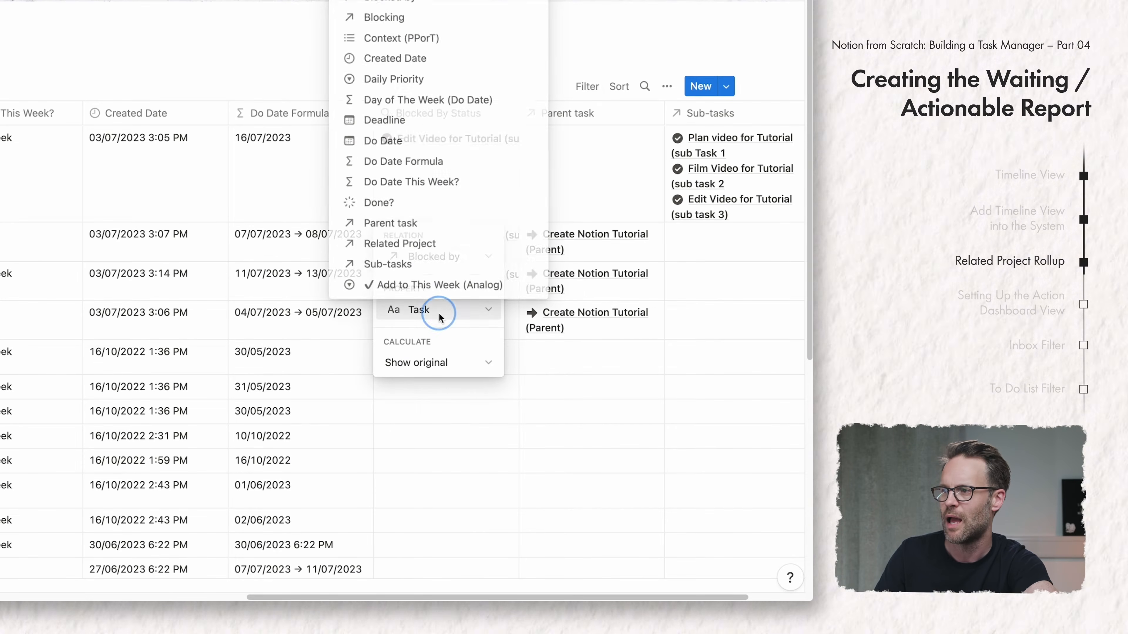
left_click(365, 205)
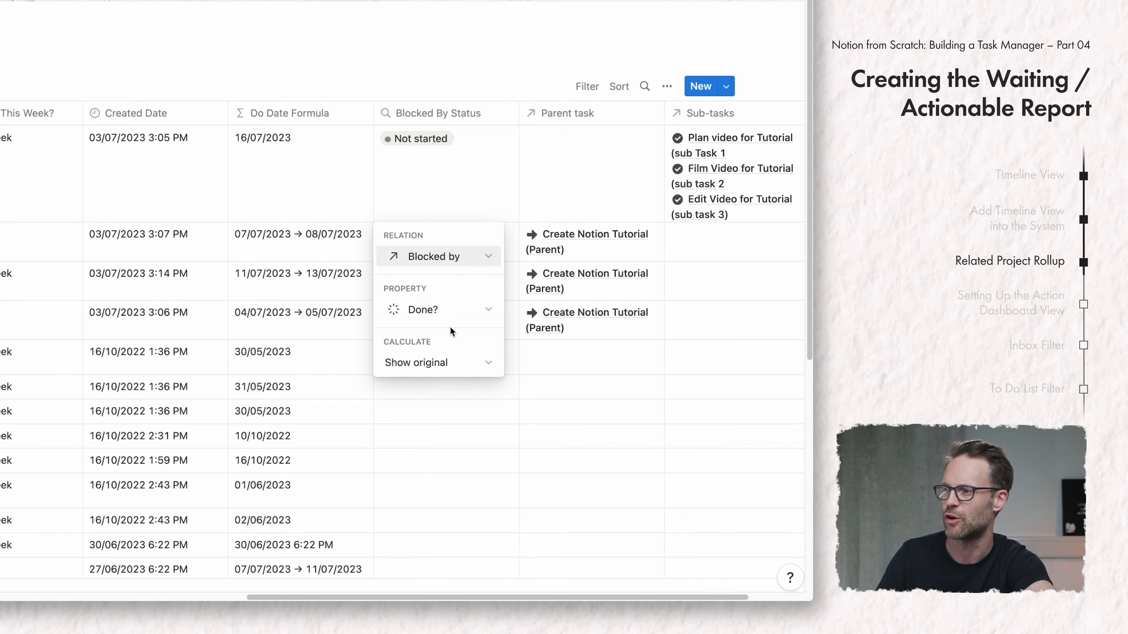
left_click(430, 364)
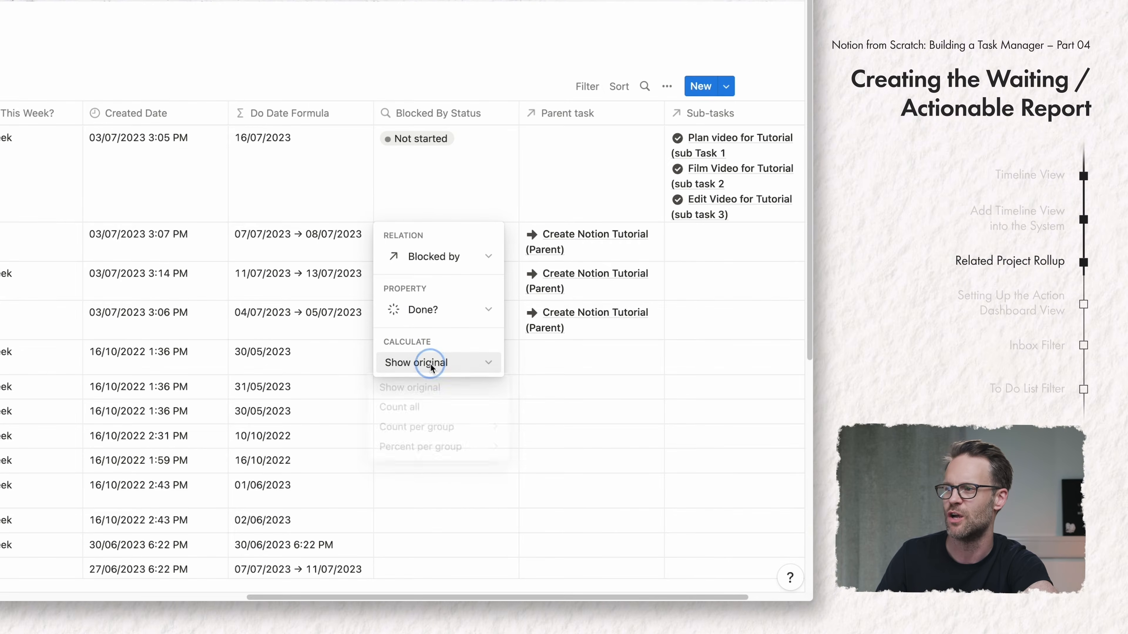
mouse_move(433, 458)
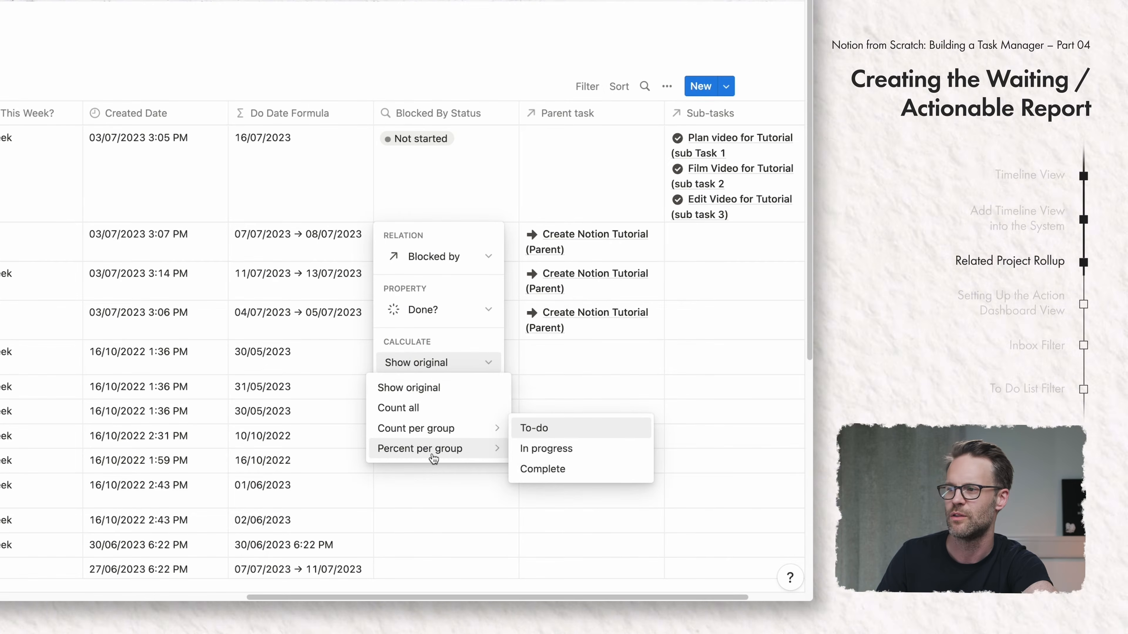
left_click(550, 472)
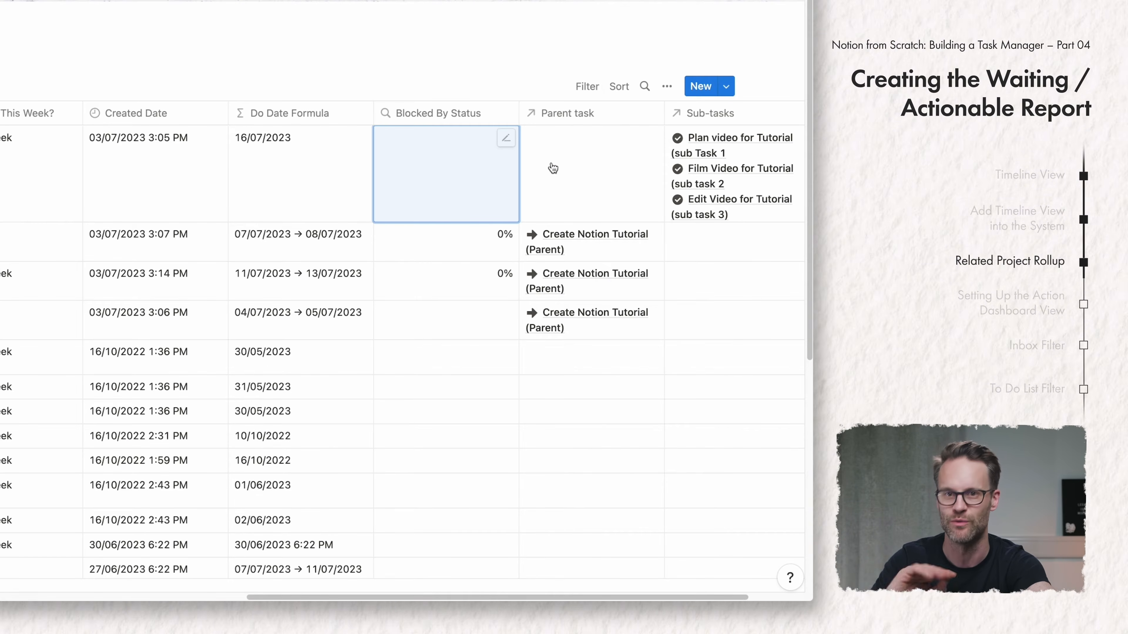
Step: Add a formula property named Actionable! to the Tasks database and give it the circled checkmark icon
scroll(563, 169, "right", 5)
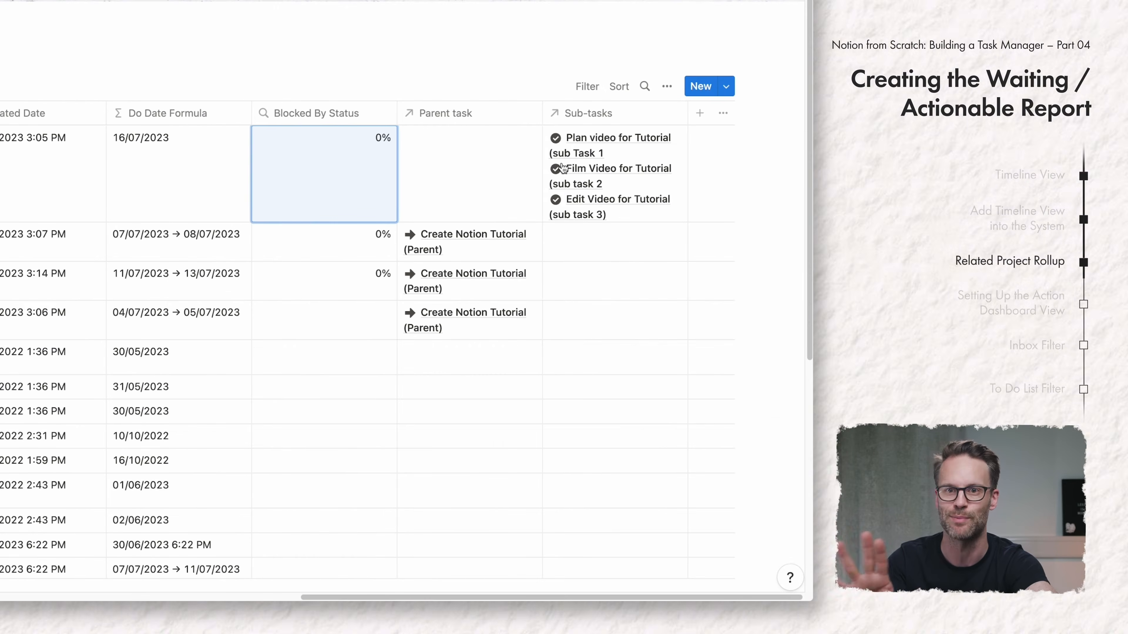
left_click(700, 114)
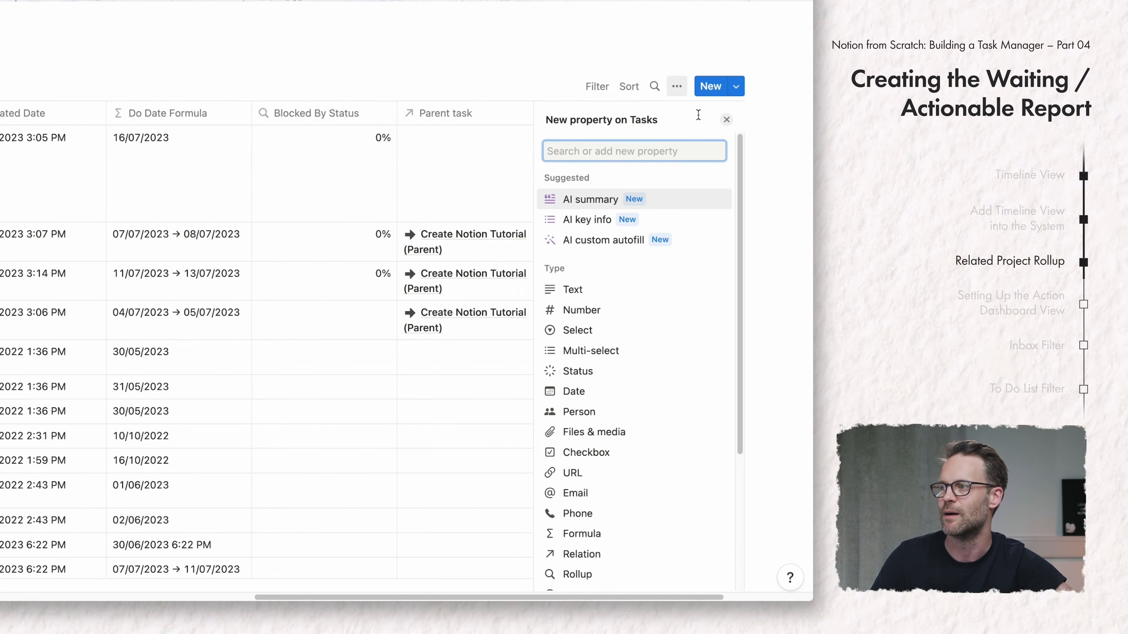
left_click(575, 536)
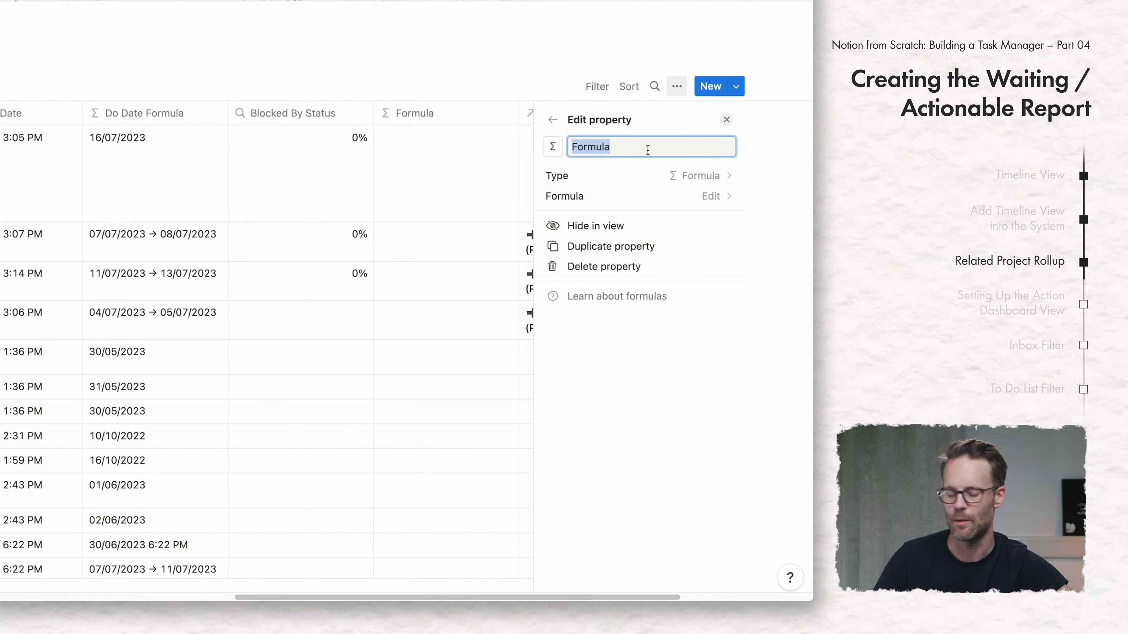
type("Act")
type("iona")
key("BackSpace")
type("nable!")
left_click(552, 148)
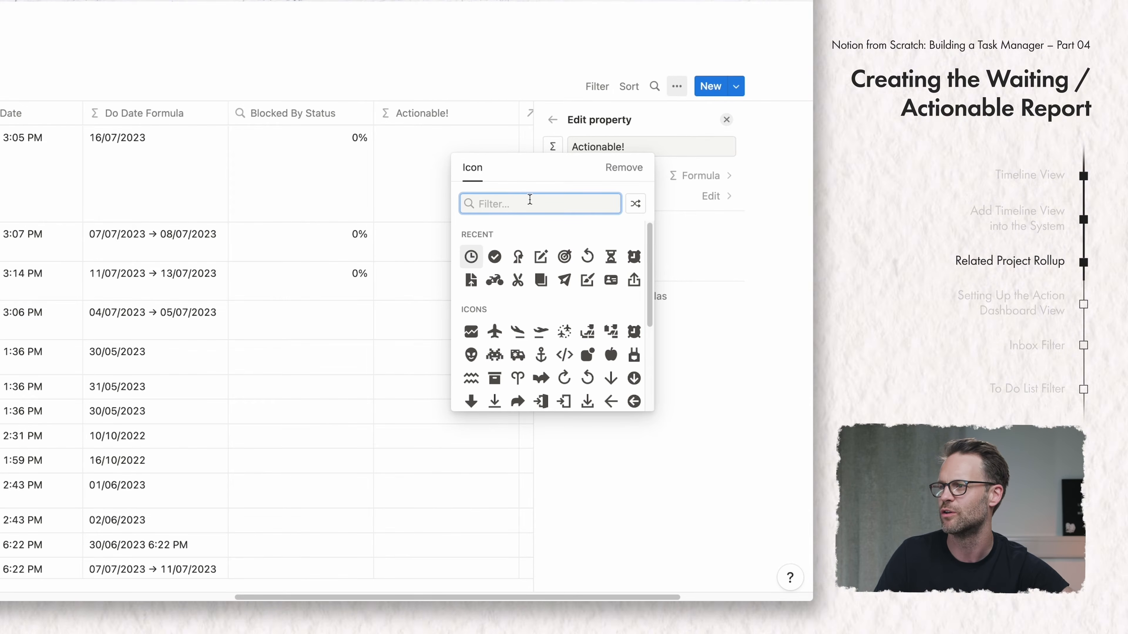
left_click(495, 257)
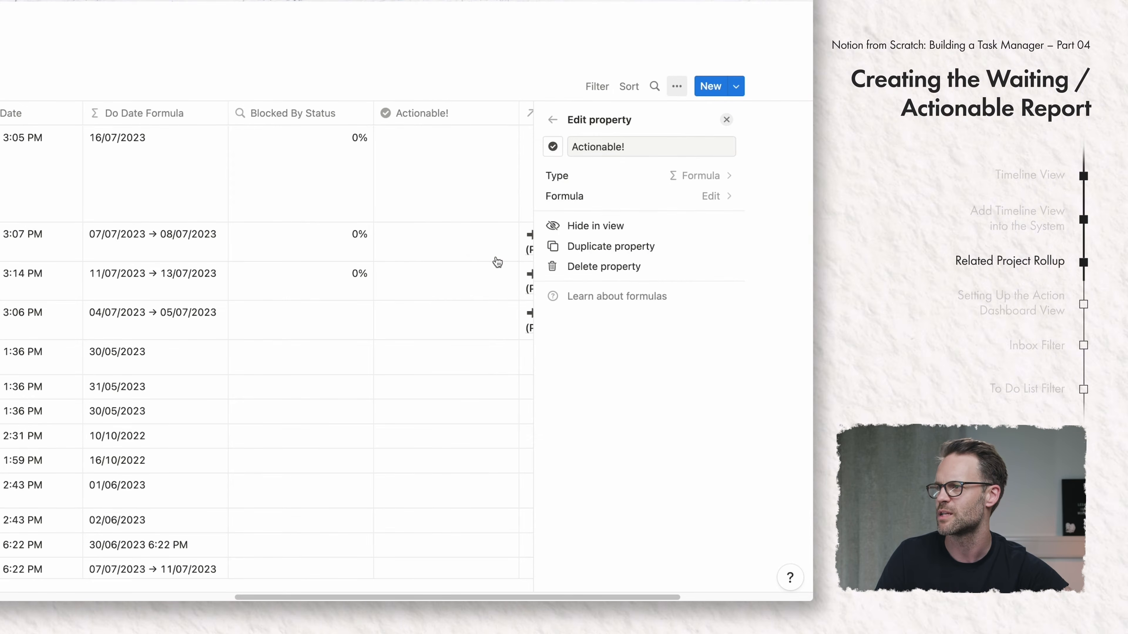
Step: Enter the Actionable! formula if(prop("Blocked By Status") < 1, "Waiting", "Actionable")
left_click(471, 192)
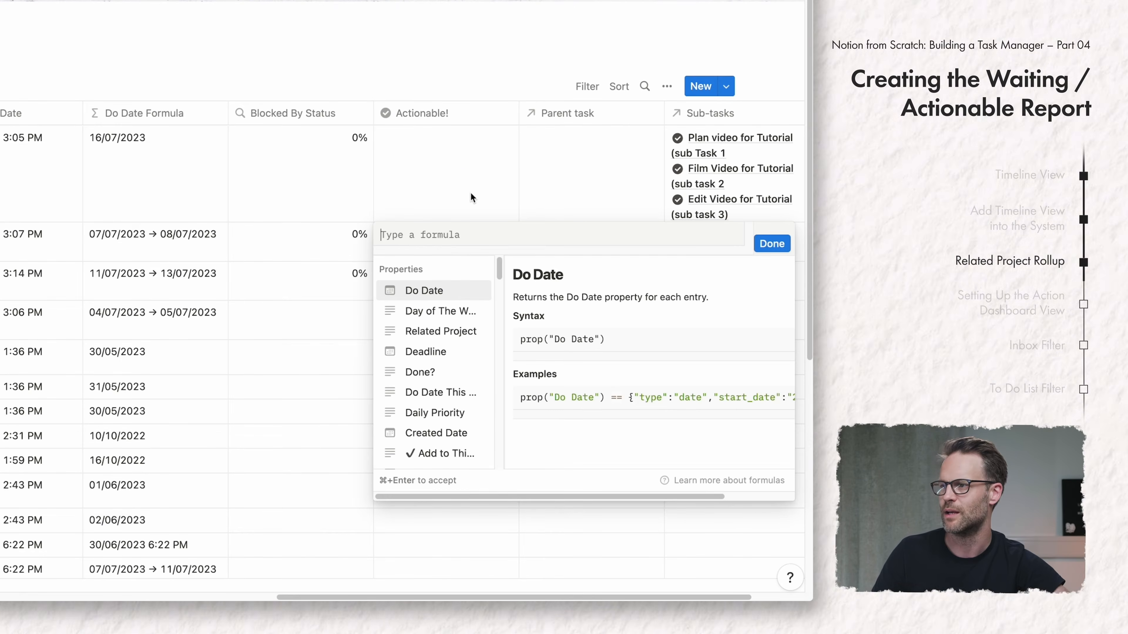
type("if(")
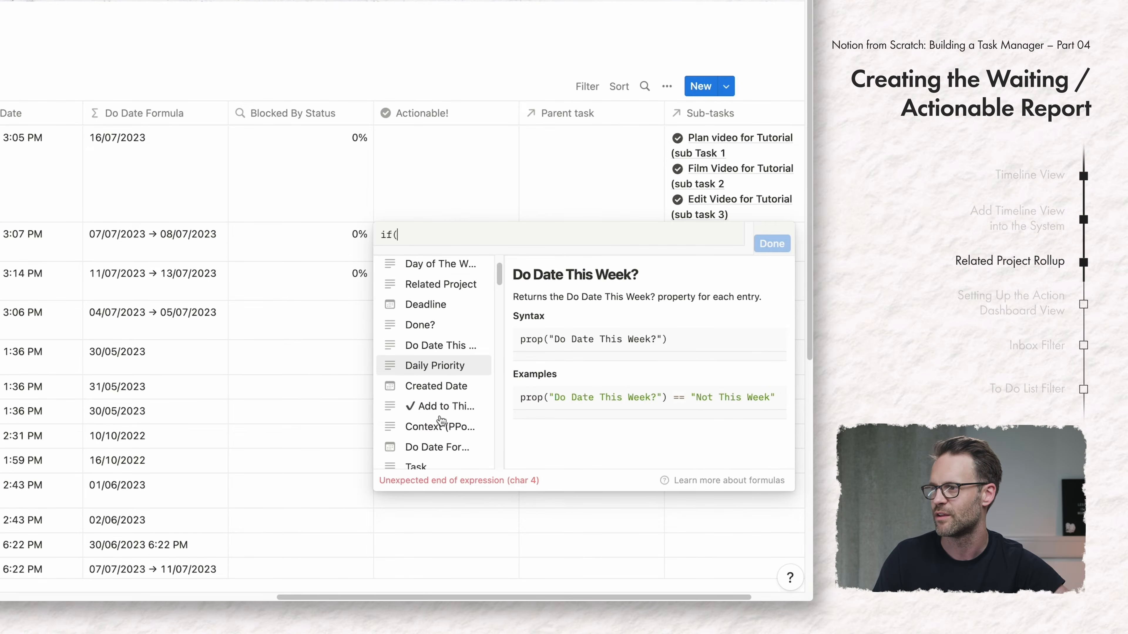
scroll(441, 420, "down", 4)
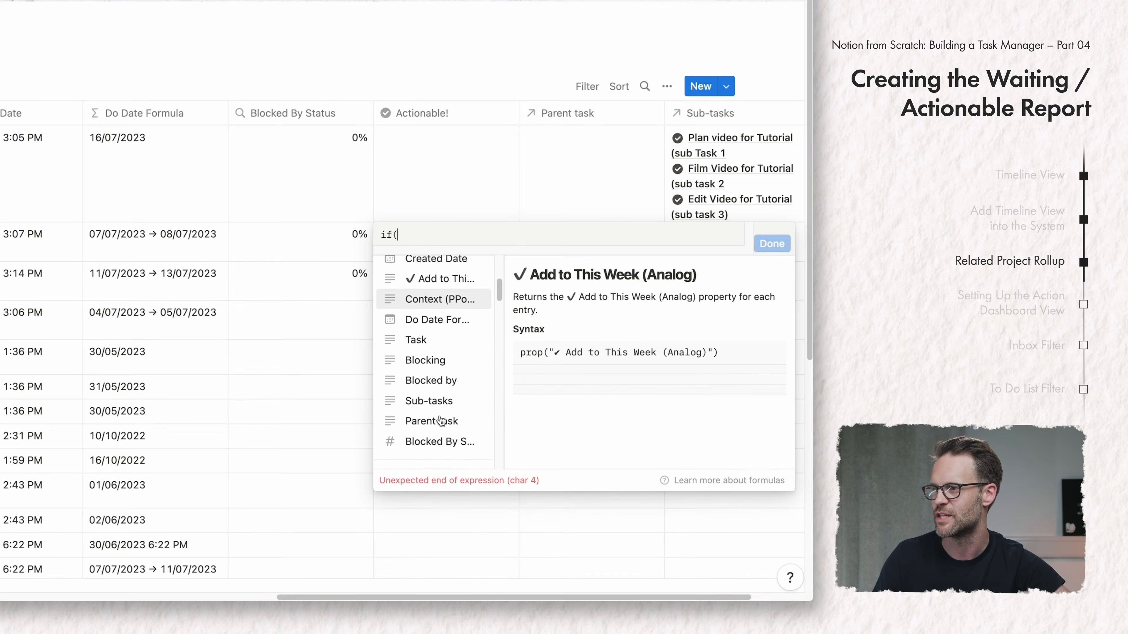
left_click(449, 406)
type("<1, \"")
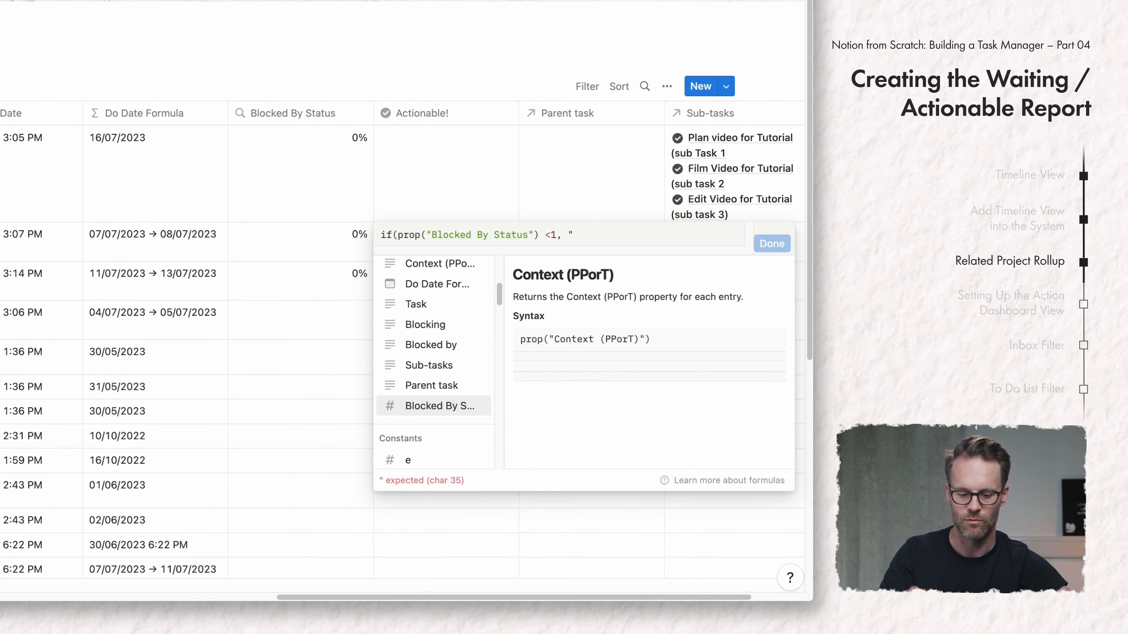
type("Waiting")
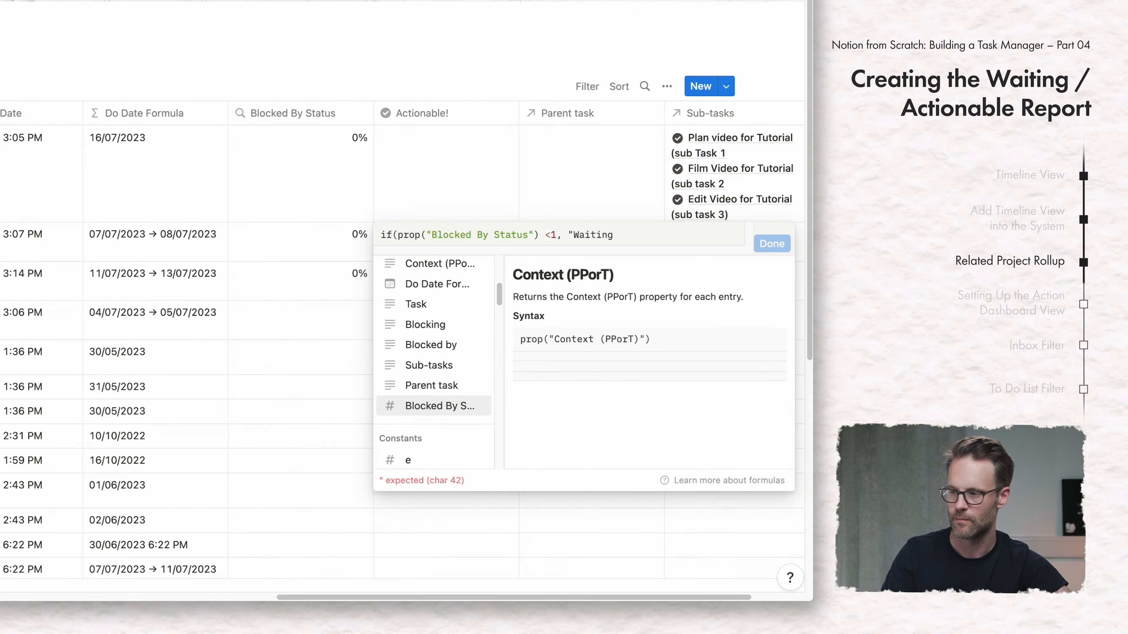
type("\", ")
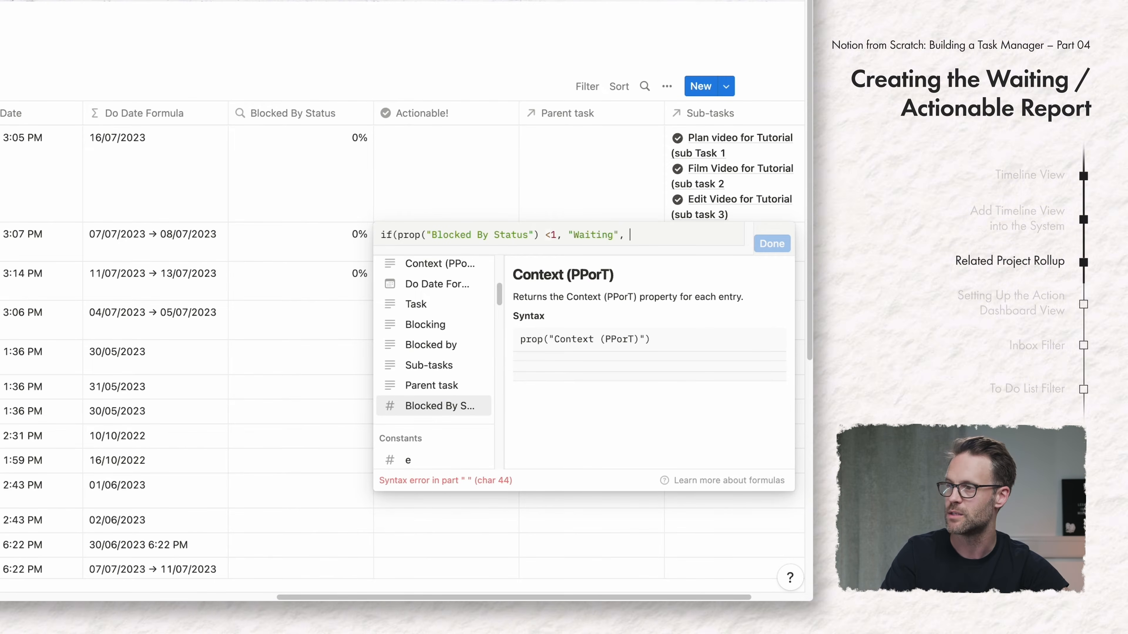
type("\"Acti")
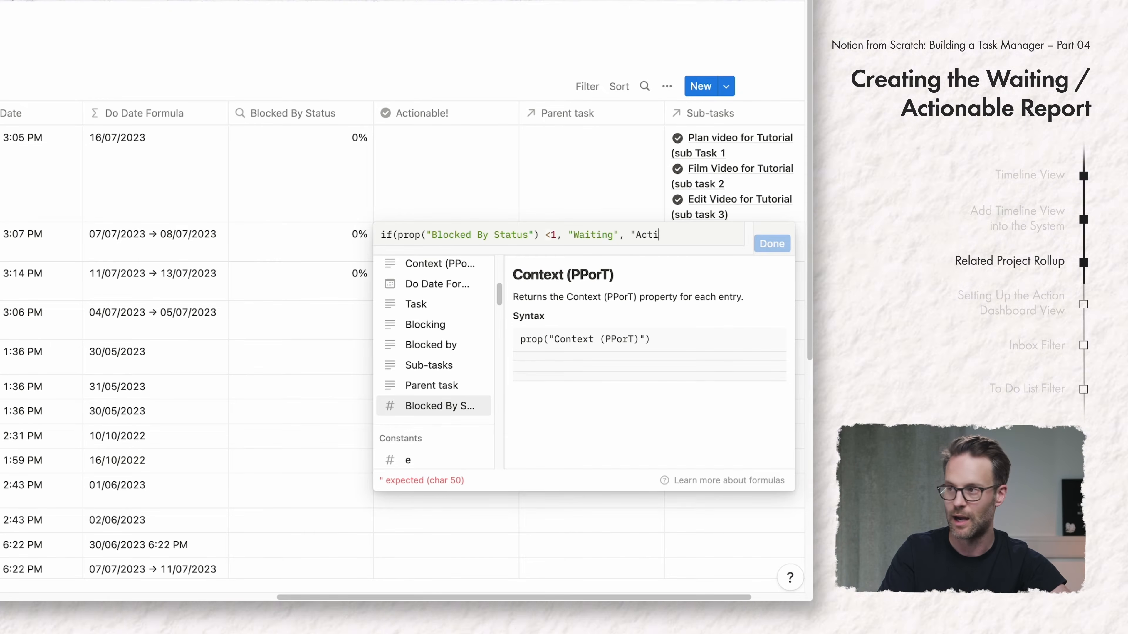
type("onable\"")
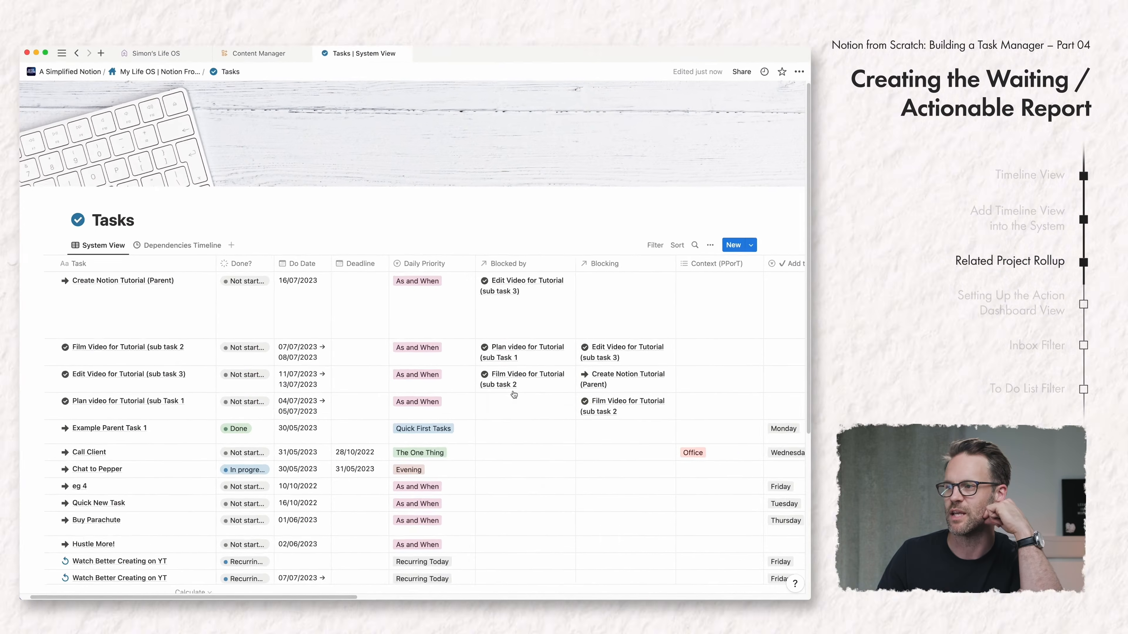
Step: Set the Done? status of the film, edit and plan video sub-tasks to Done and check the Actionable! column
scroll(510, 411, "right", 3)
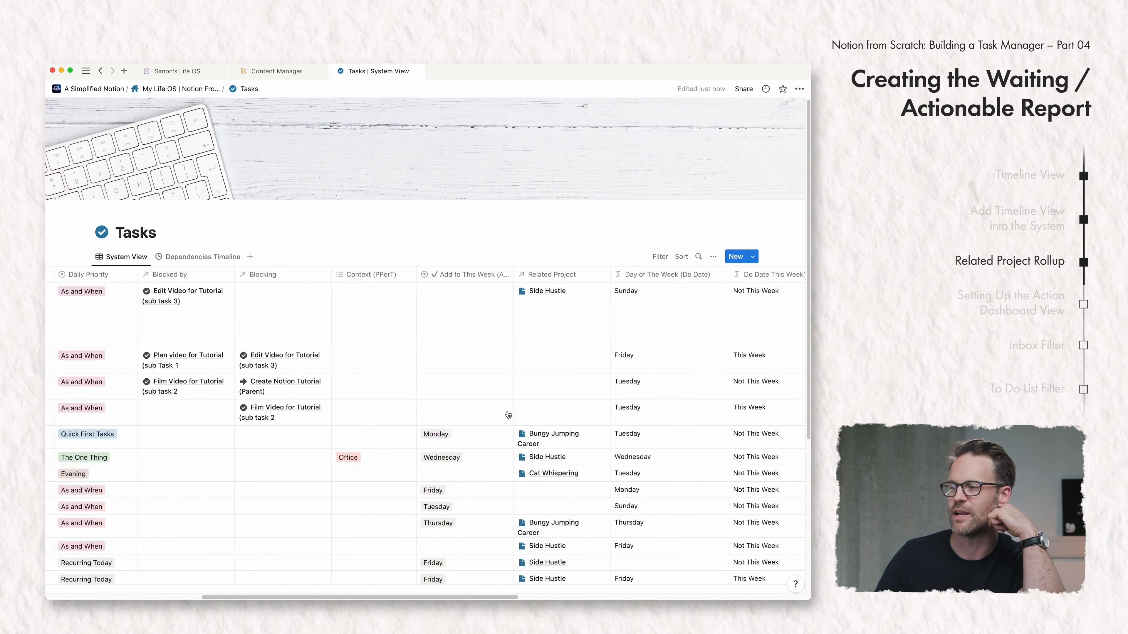
scroll(509, 415, "right", 10)
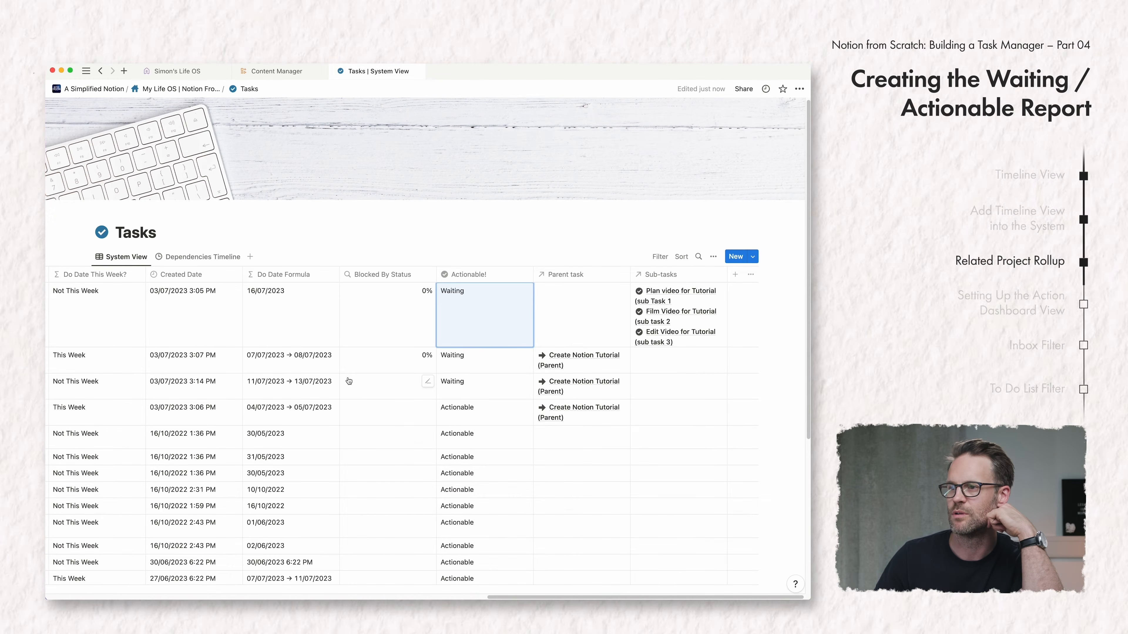
scroll(349, 381, "left", 10)
left_click(285, 408)
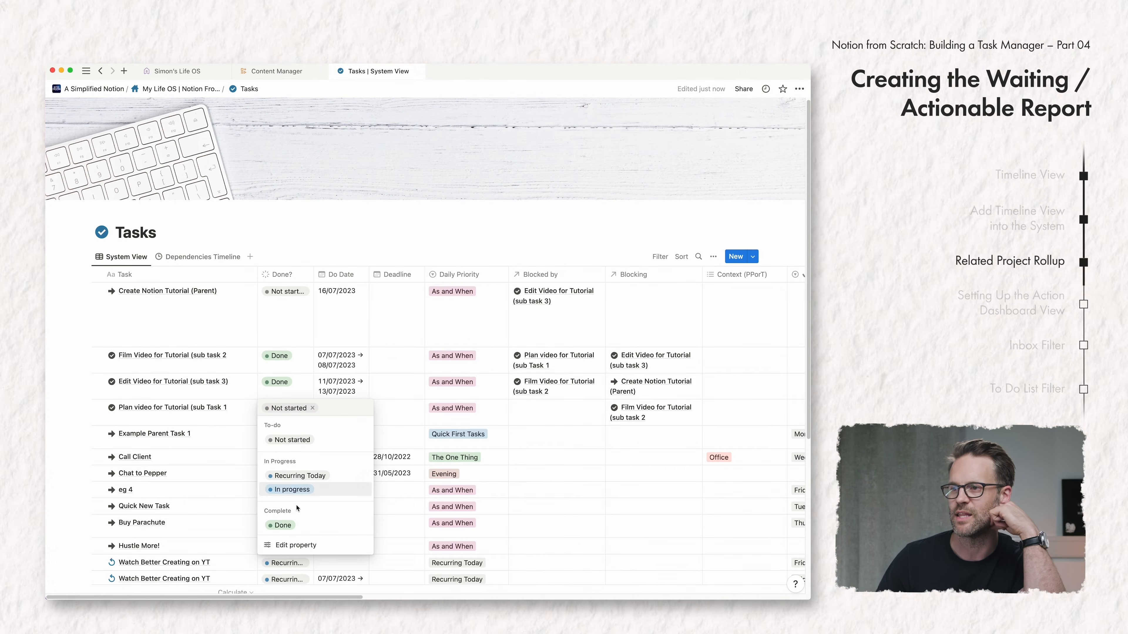
left_click(283, 526)
scroll(528, 378, "right", 10)
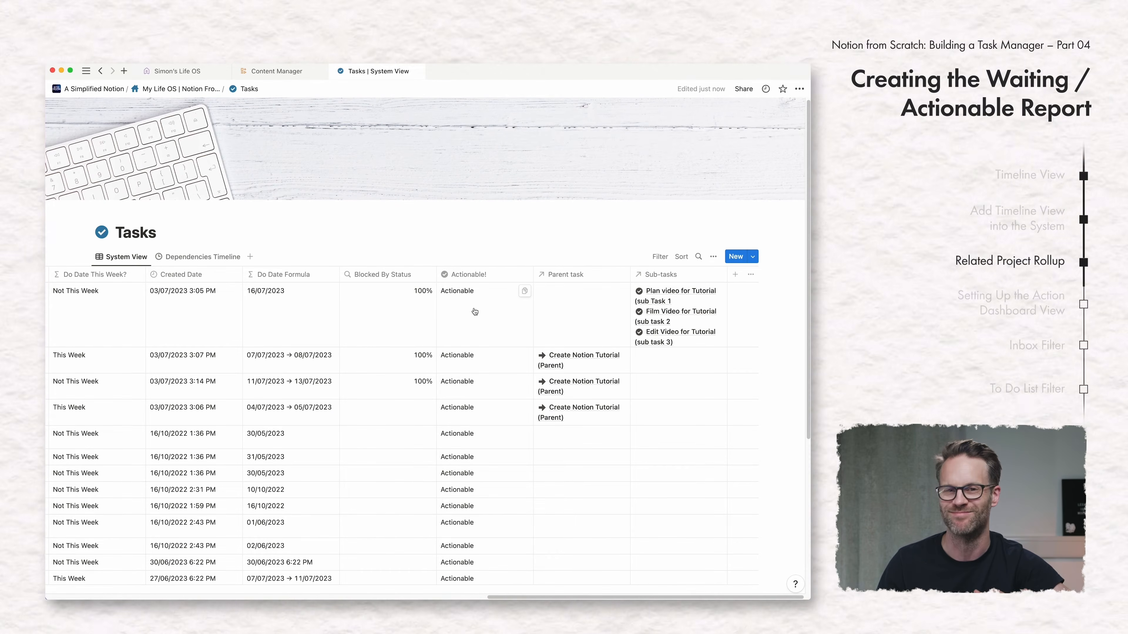
Step: Insert a red circle emoji before Waiting in the Actionable! formula
left_click(463, 303)
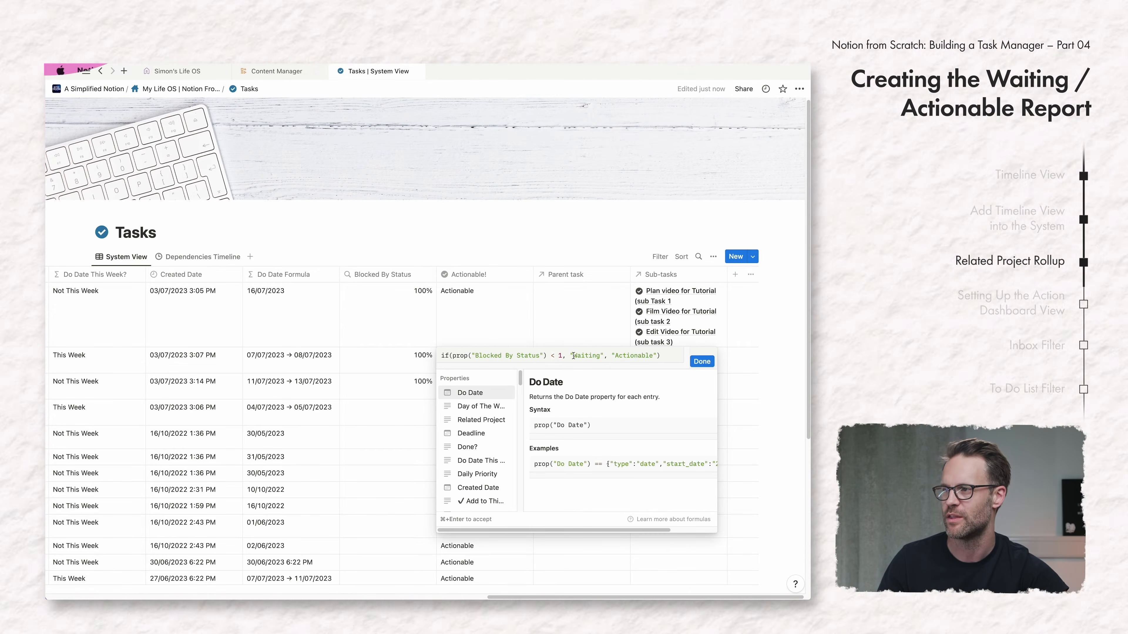
left_click(150, 70)
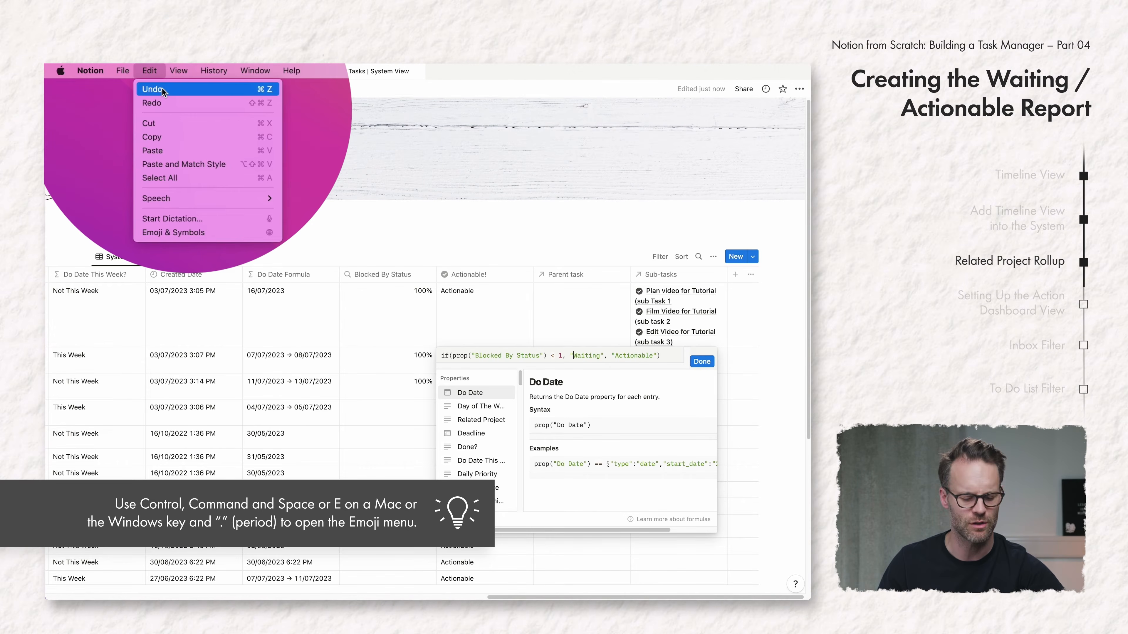
left_click(196, 232)
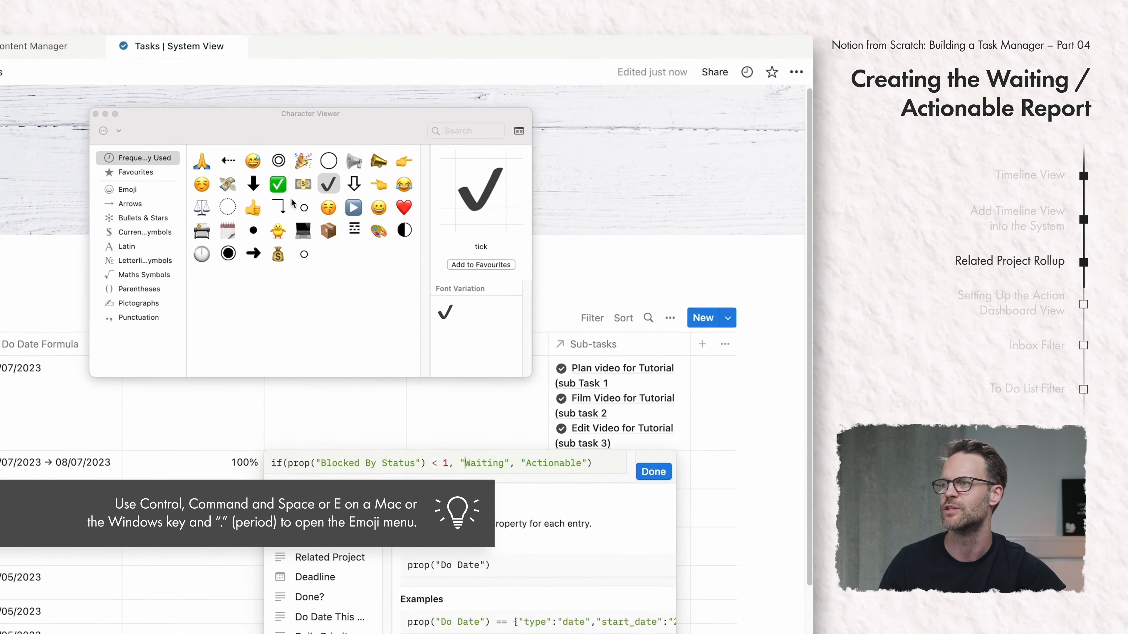
left_click(442, 133)
type("red")
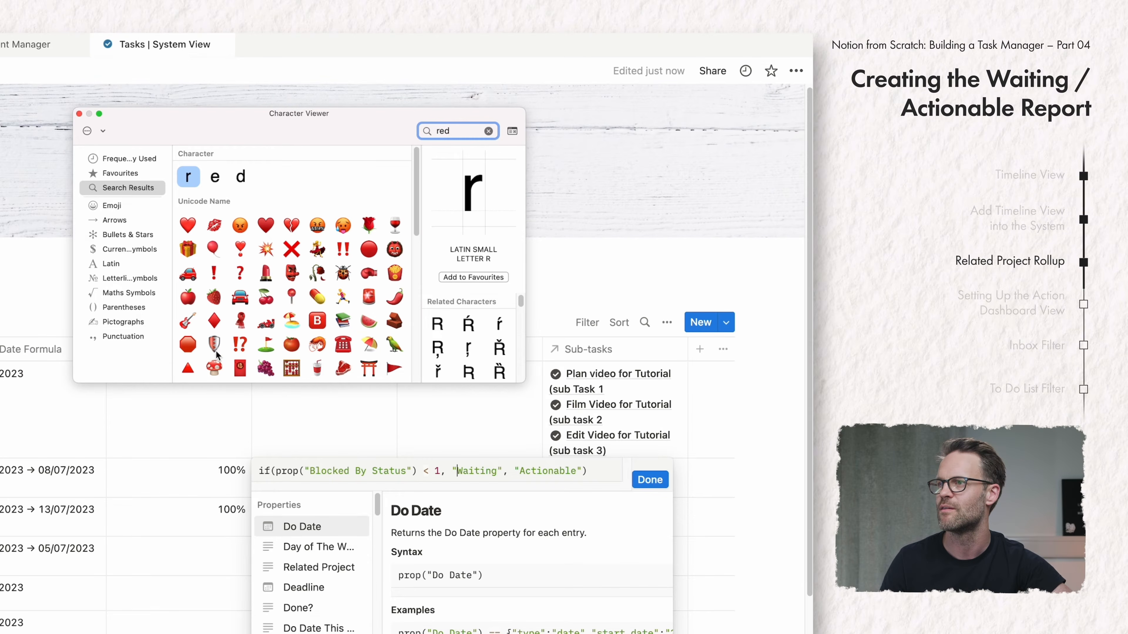
double_click(368, 249)
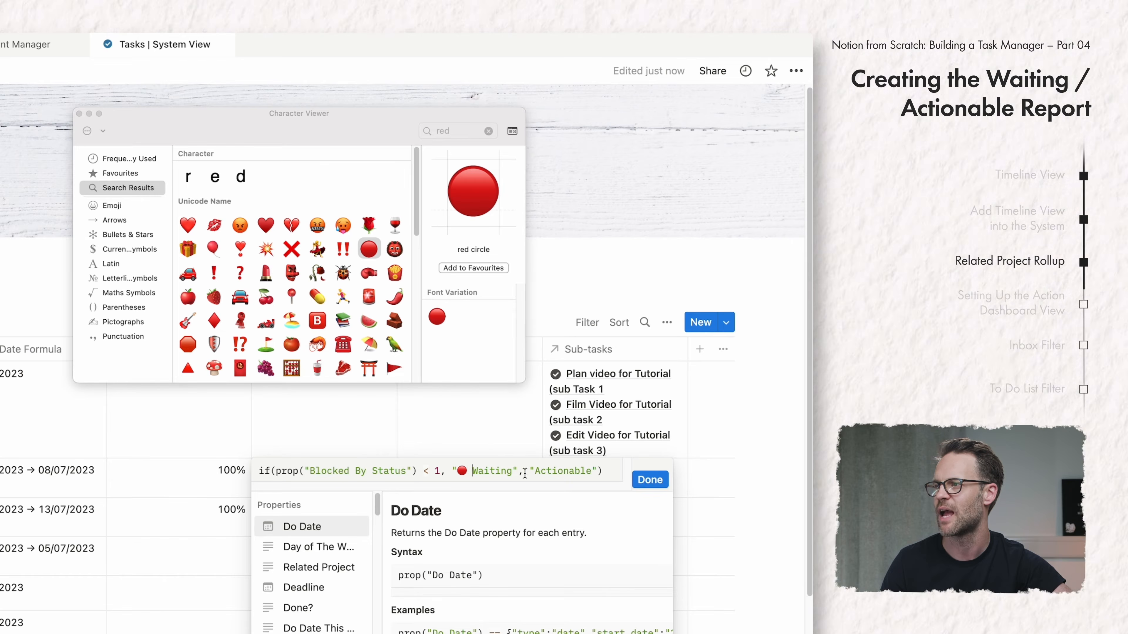
Step: Insert a green circle emoji before Actionable in the Actionable! formula and save the formula
left_click(536, 470)
left_click(452, 127)
double_click(452, 126)
type("gre")
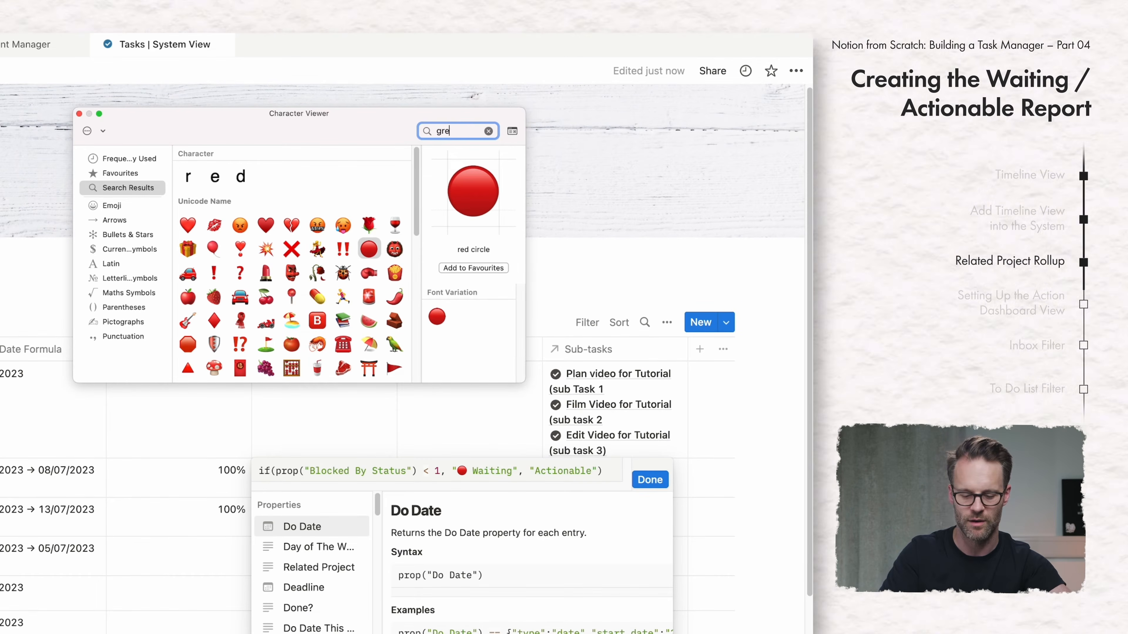
type("en")
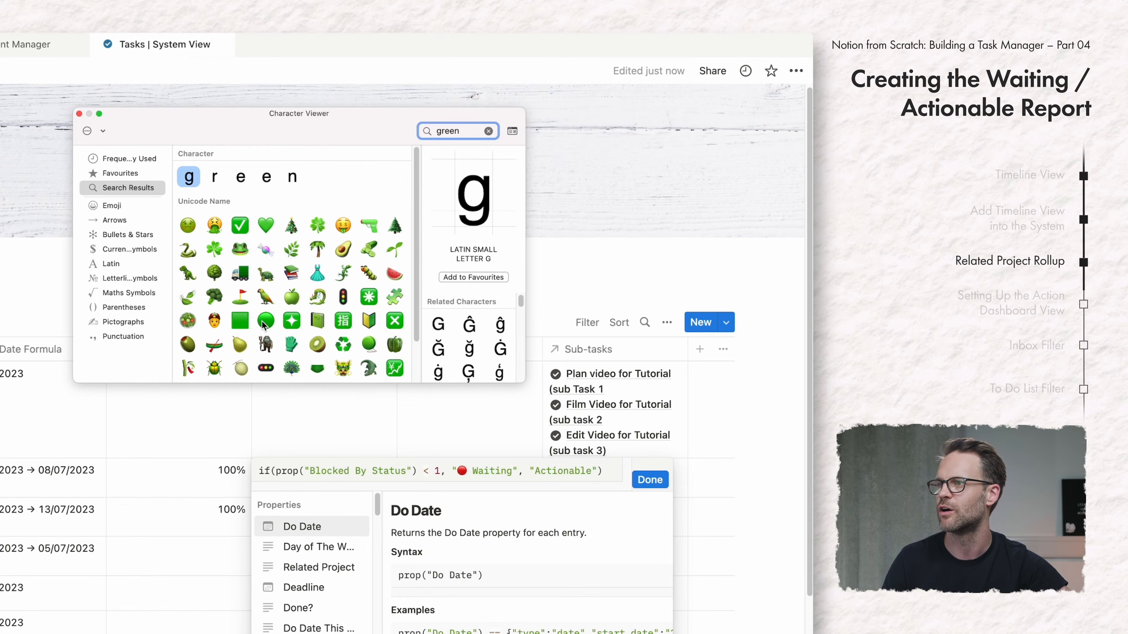
double_click(264, 323)
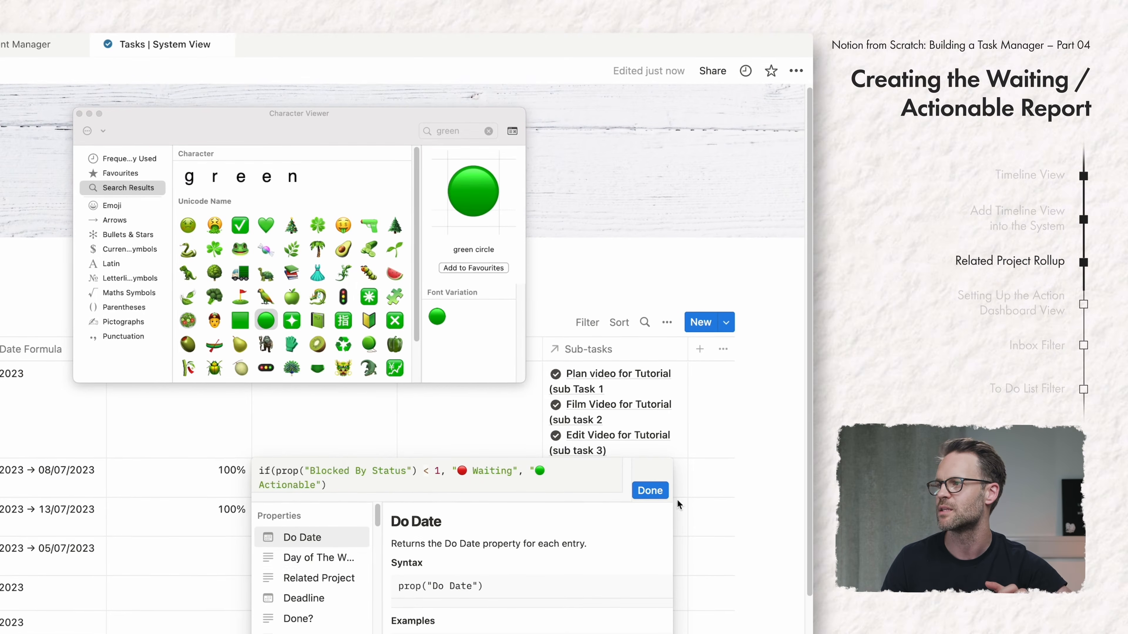
left_click(650, 491)
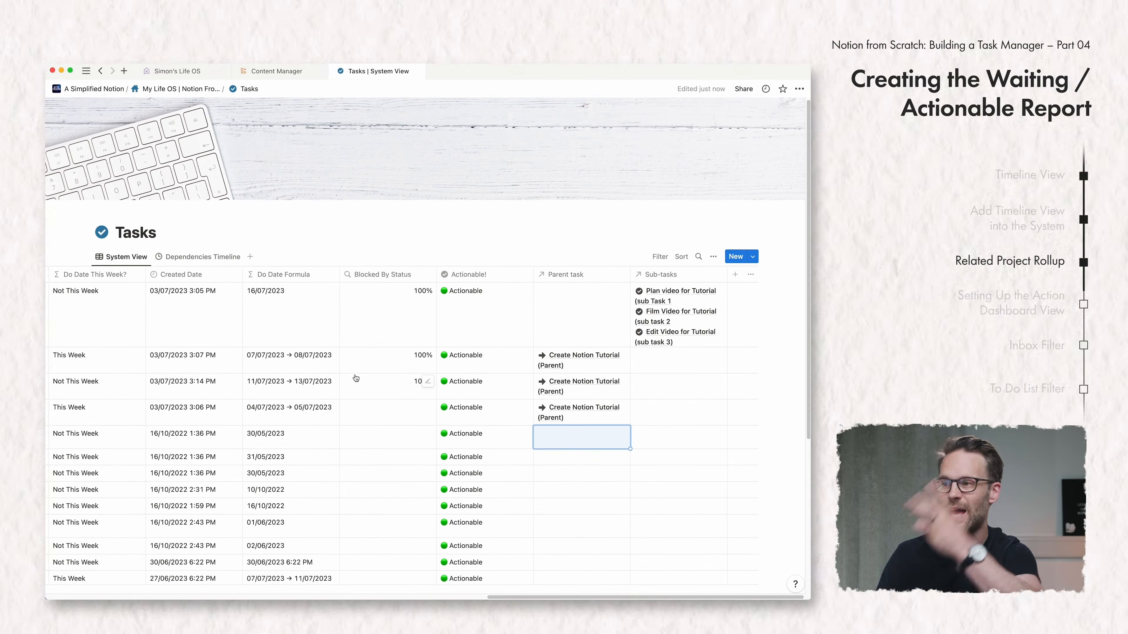
Step: Set the Done? status of Edit Video for Tutorial (sub task 3) to In progress and check the Actionable! column
scroll(354, 377, "left", 10)
scroll(348, 378, "left", 5)
left_click(283, 383)
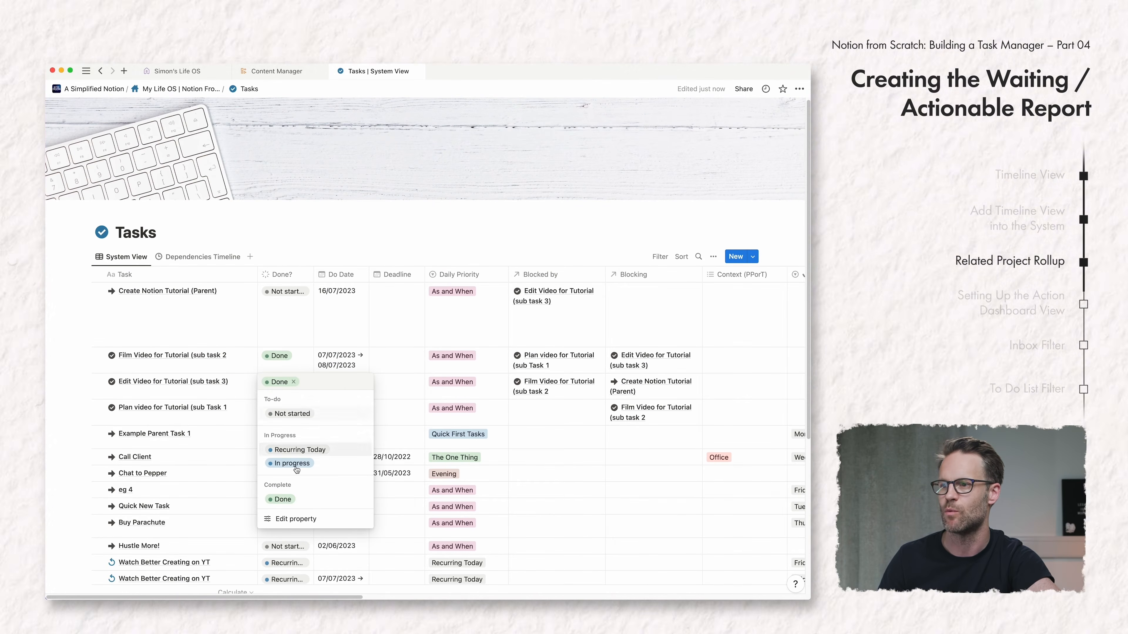
left_click(300, 464)
left_click(289, 357)
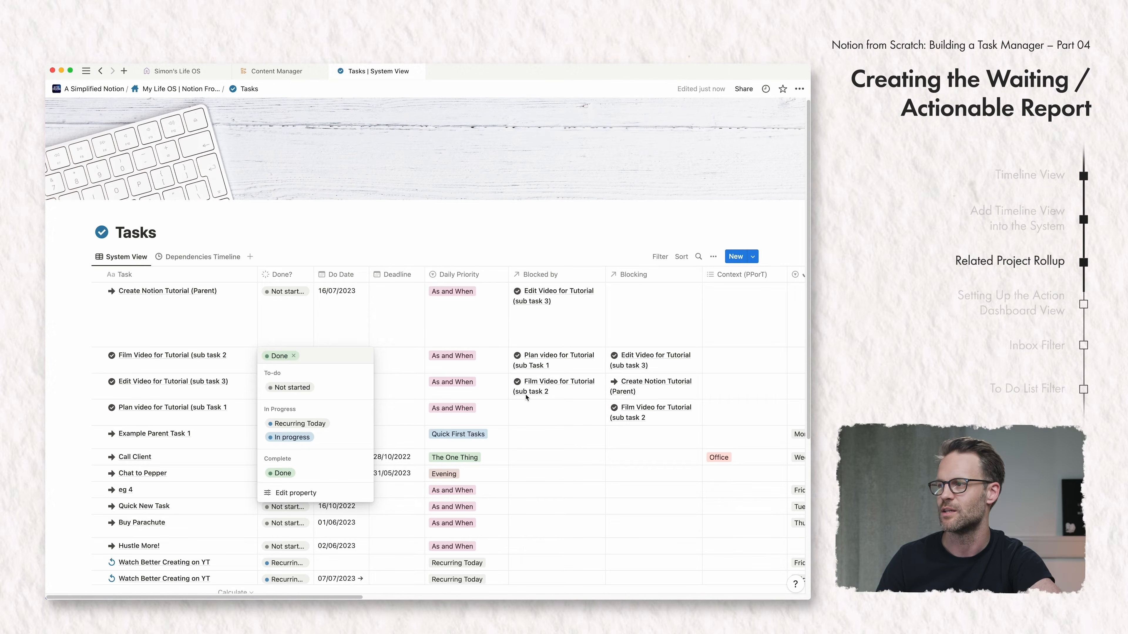
right_click(716, 425)
left_click(727, 394)
scroll(727, 395, "right", 15)
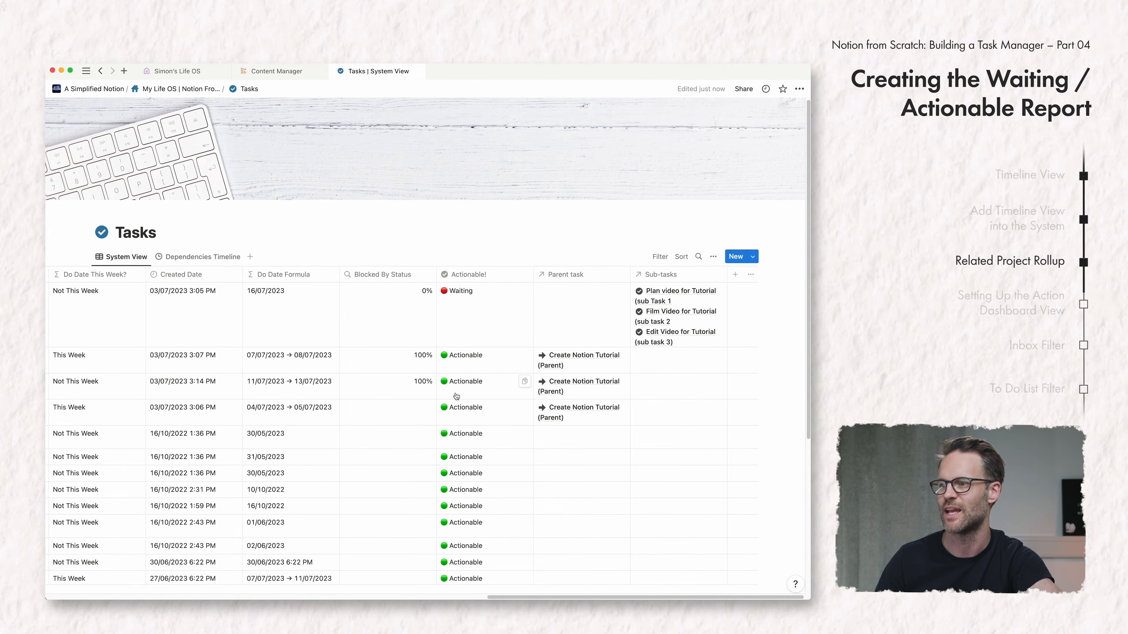
Step: Set the Done? status of Plan video for Tutorial (sub Task 1) and Film Video for Tutorial (sub task 2) to Not started
scroll(456, 396, "left", 15)
left_click(306, 414)
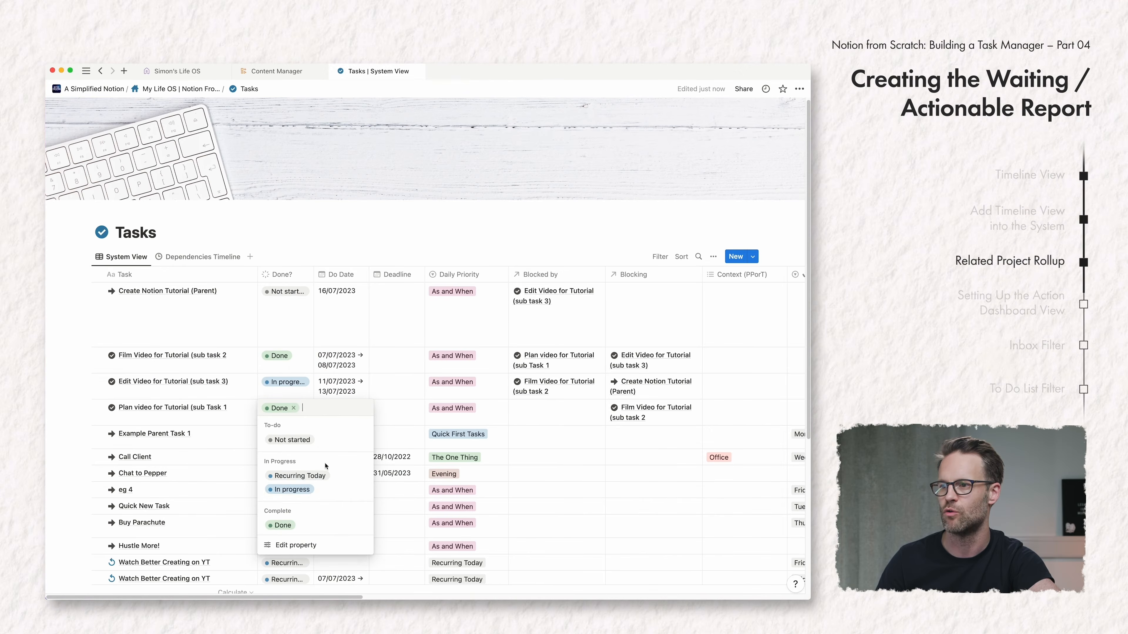
left_click(287, 440)
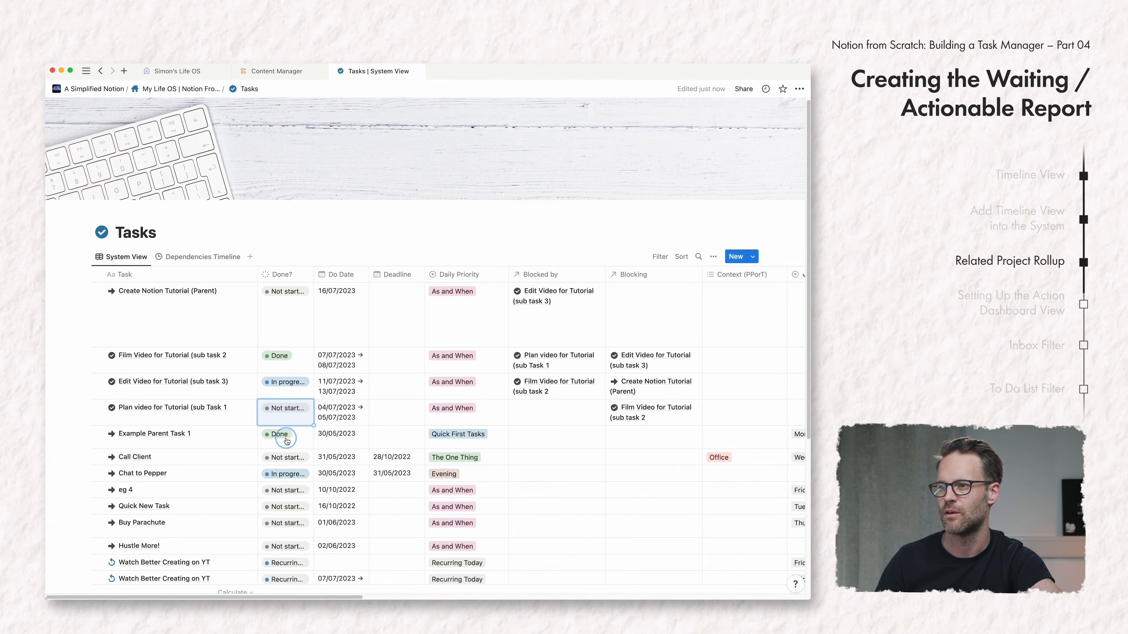
left_click(278, 358)
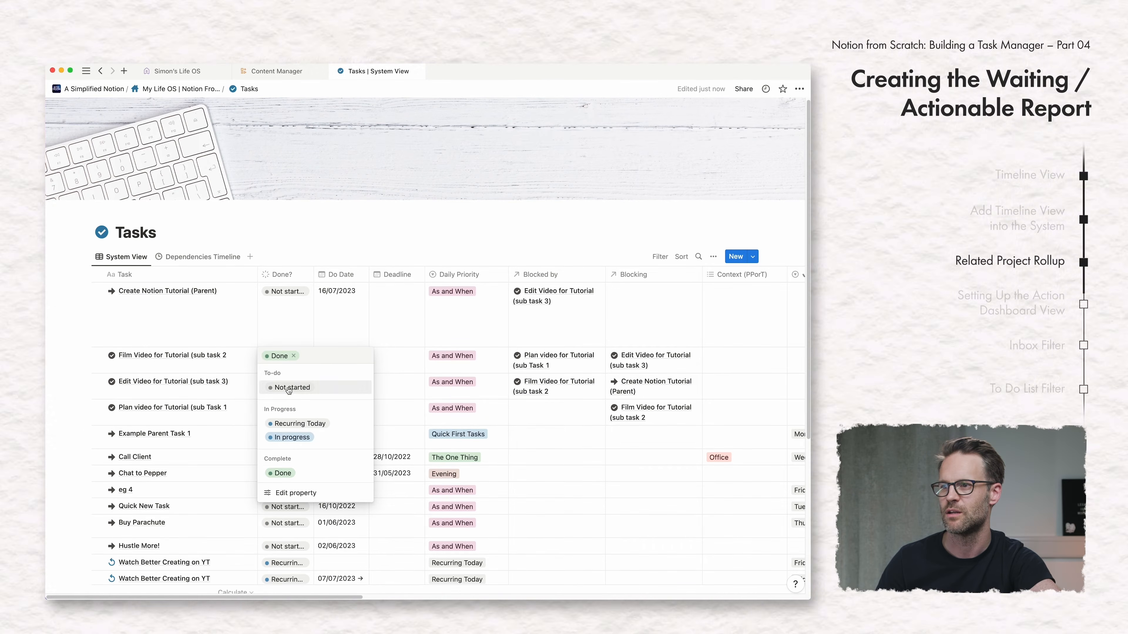
left_click(289, 389)
scroll(530, 400, "right", 10)
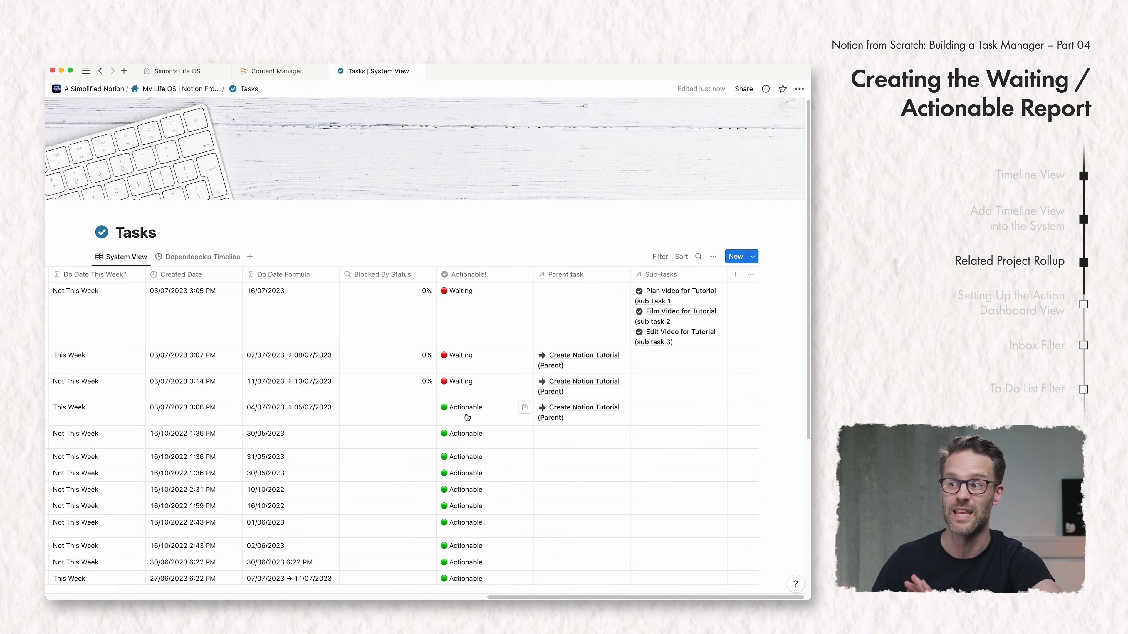
scroll(467, 418, "left", 10)
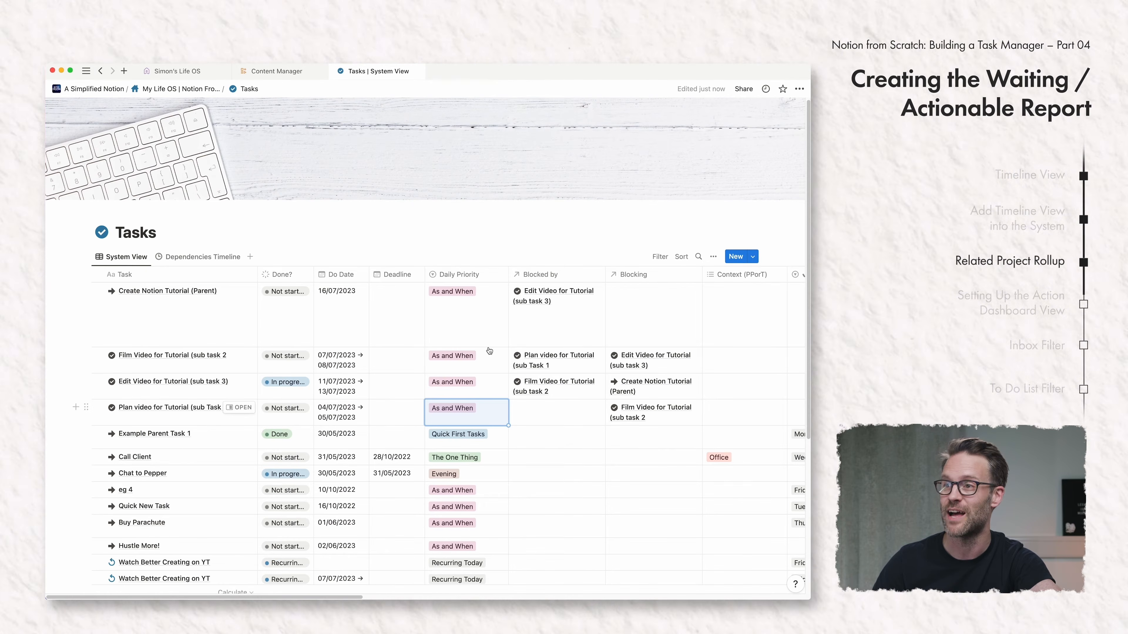
Step: Open the My Life OS page and show the Actionable! property in the Action section's This Week (Analog) board
left_click(191, 89)
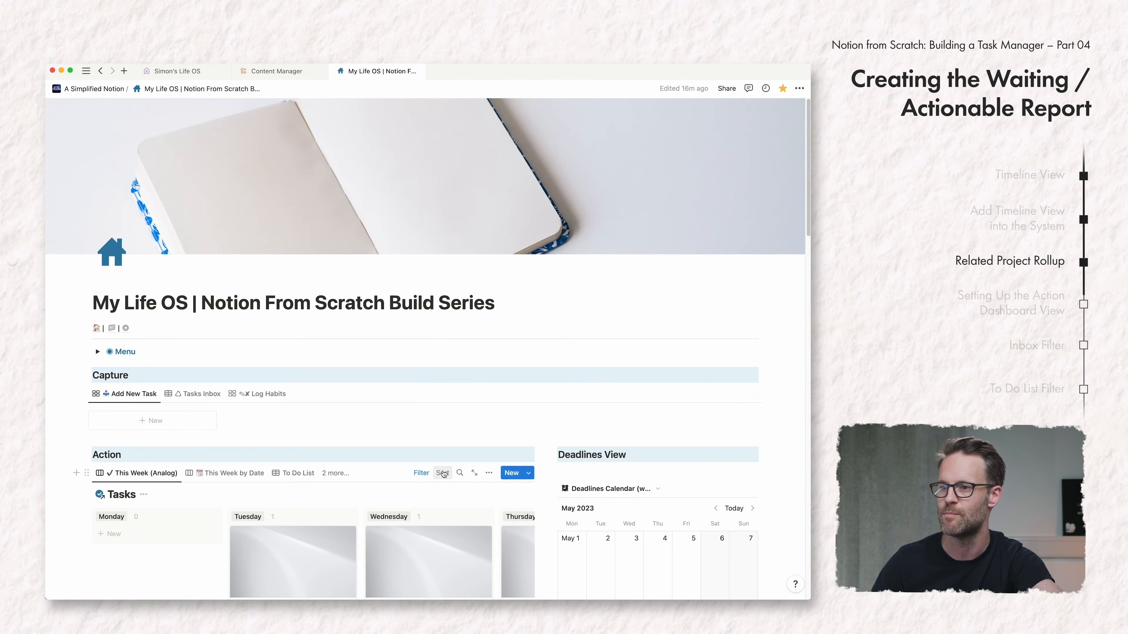
scroll(199, 117, "down", 5)
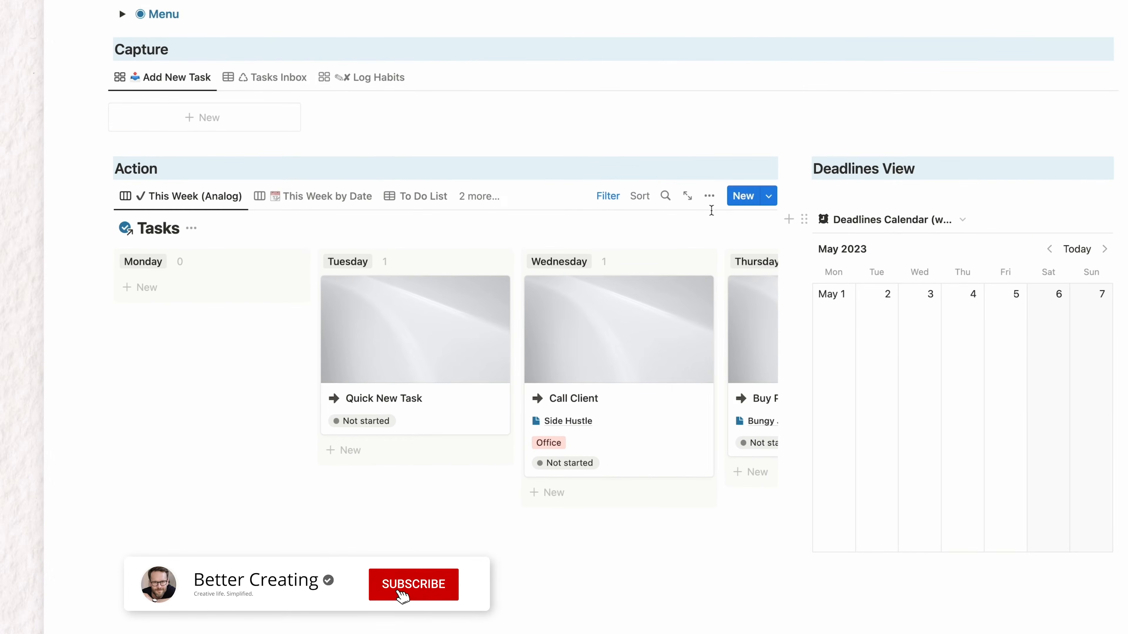
left_click(709, 196)
left_click(702, 339)
scroll(710, 489, "down", 2)
left_click(741, 448)
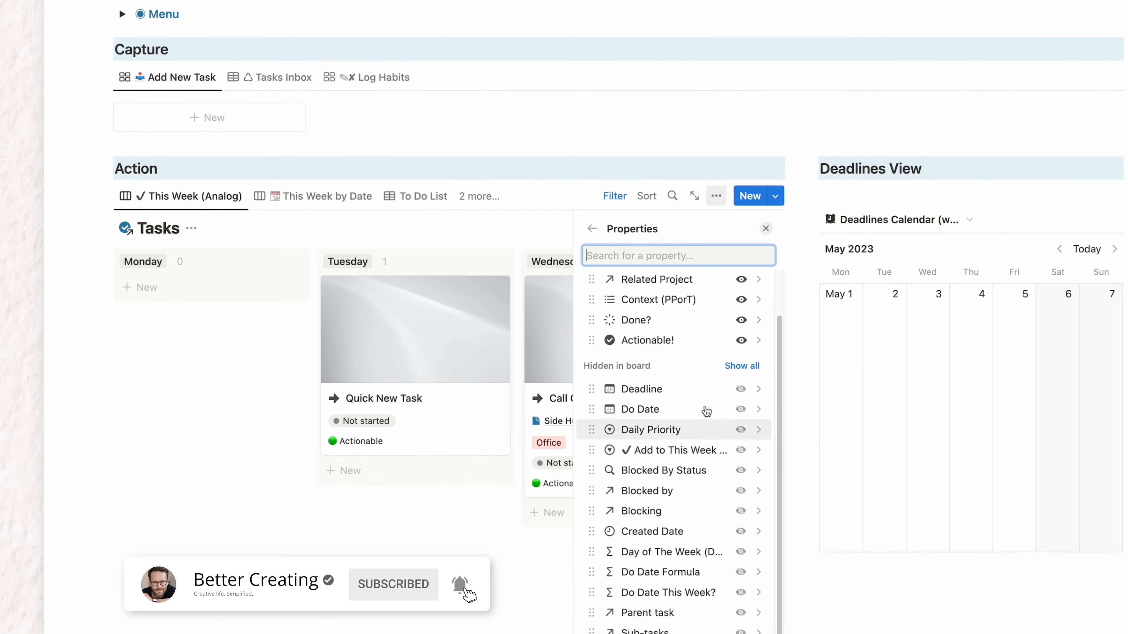
Step: Show the Actionable! property in the Action section's To Do List view
left_click(350, 199)
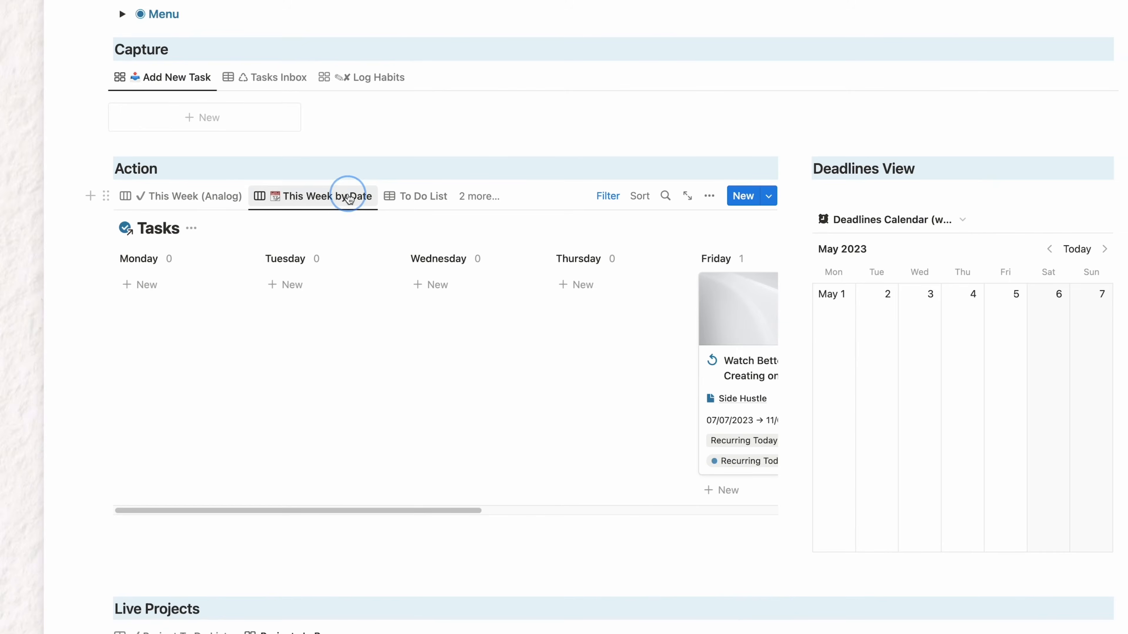
left_click(416, 202)
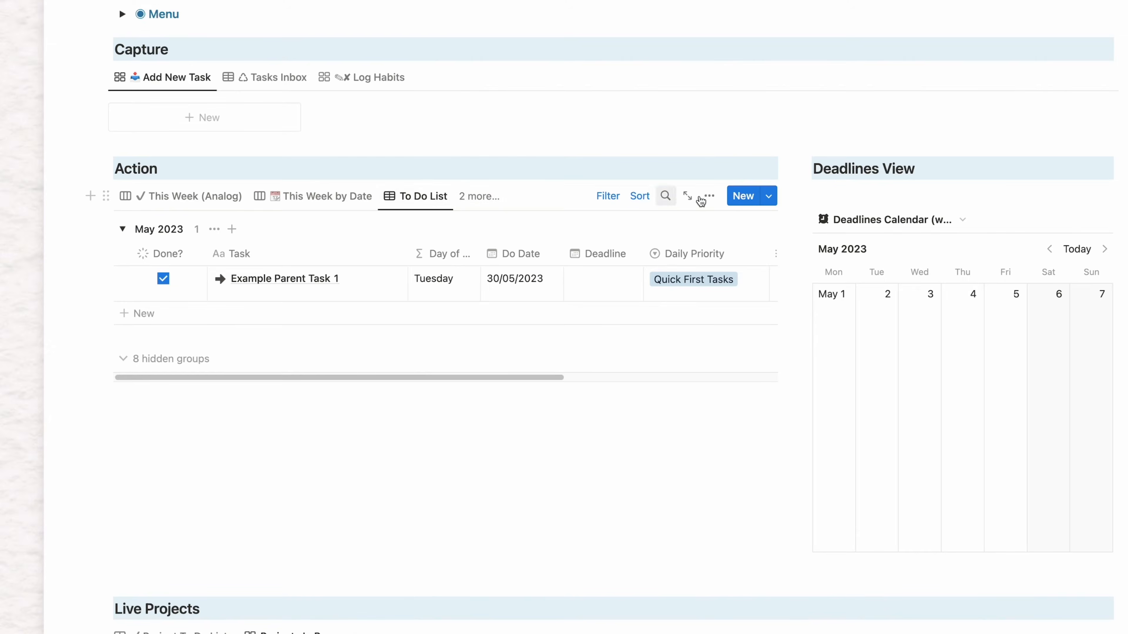
left_click(709, 198)
left_click(702, 333)
scroll(684, 372, "down", 5)
left_click(747, 297)
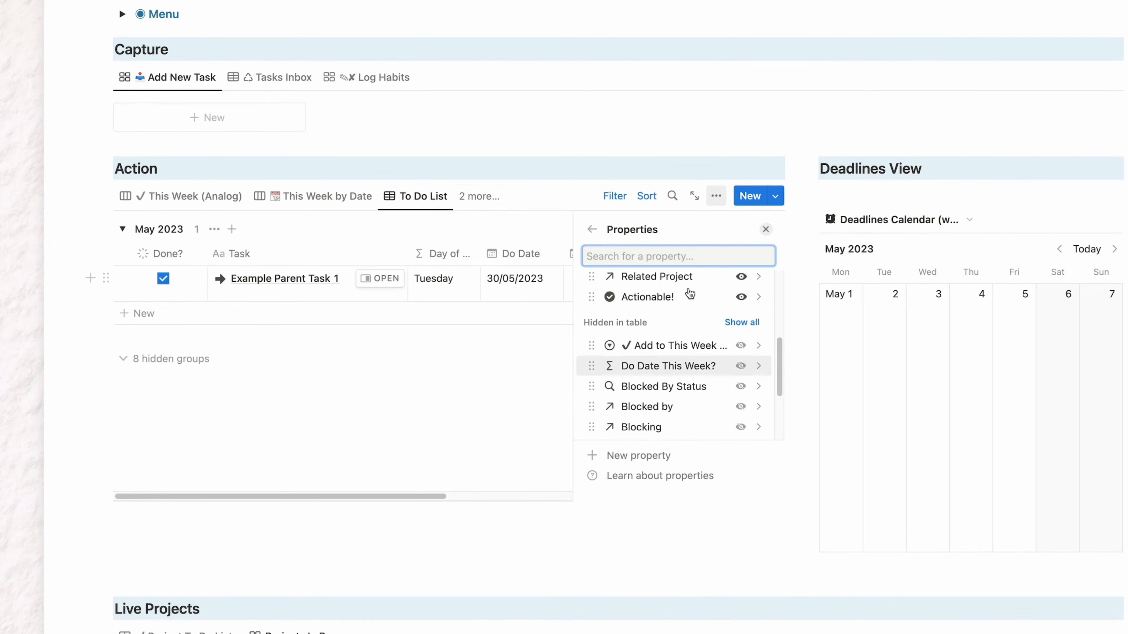
Step: Move the Actionable! property between Daily Priority and Context (PPorT) in the To Do List and check the column's placement
scroll(606, 349, "up", 5)
scroll(610, 360, "down", 3)
mouse_move(592, 369)
left_mouse_down()
mouse_move(608, 287)
mouse_move(617, 306)
mouse_move(592, 328)
mouse_move(594, 360)
left_mouse_up()
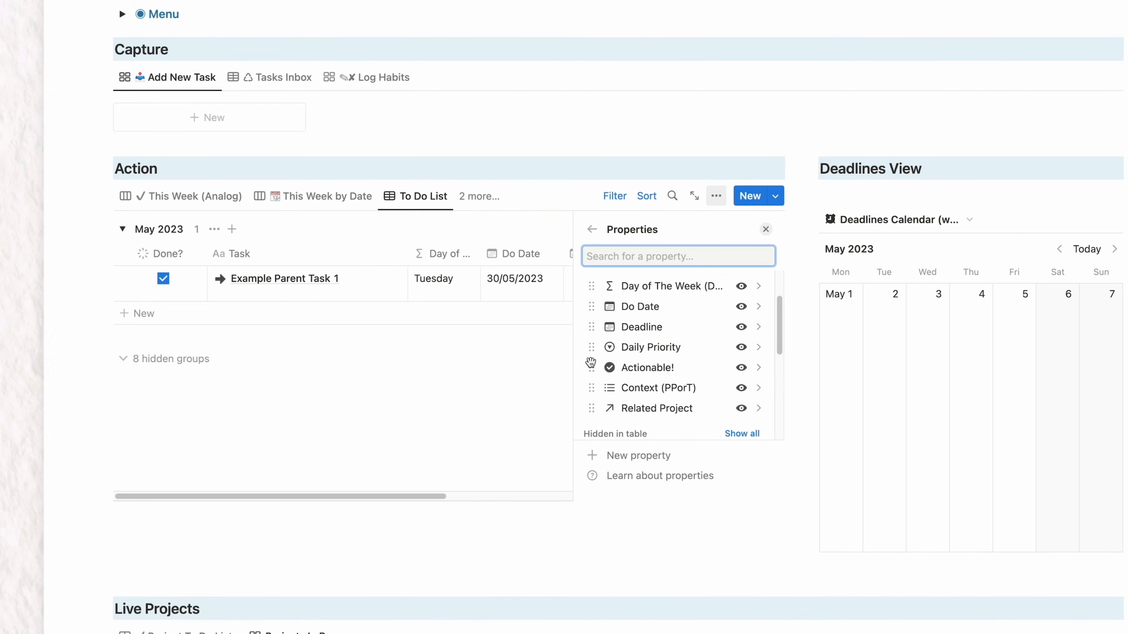
left_click(680, 118)
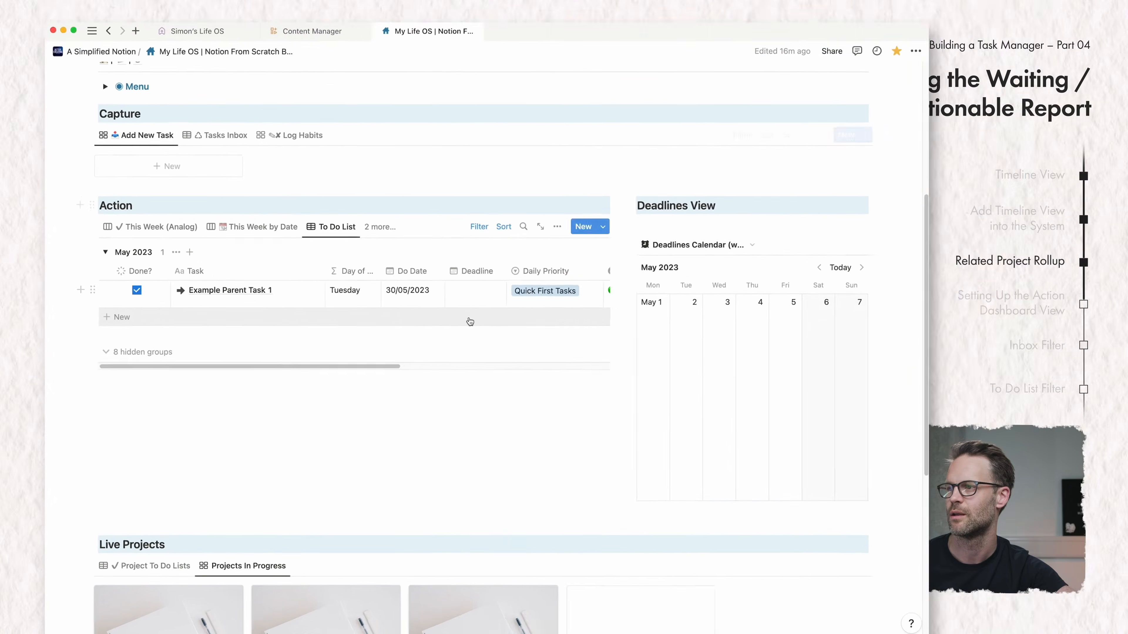
scroll(470, 322, "right", 5)
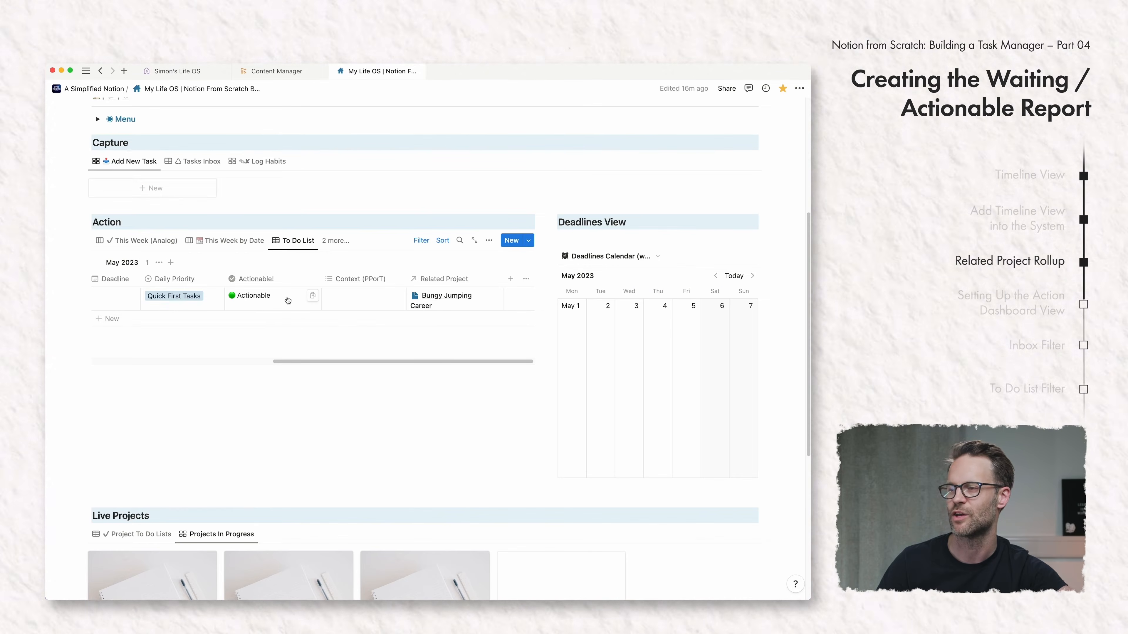
scroll(288, 301, "left", 5)
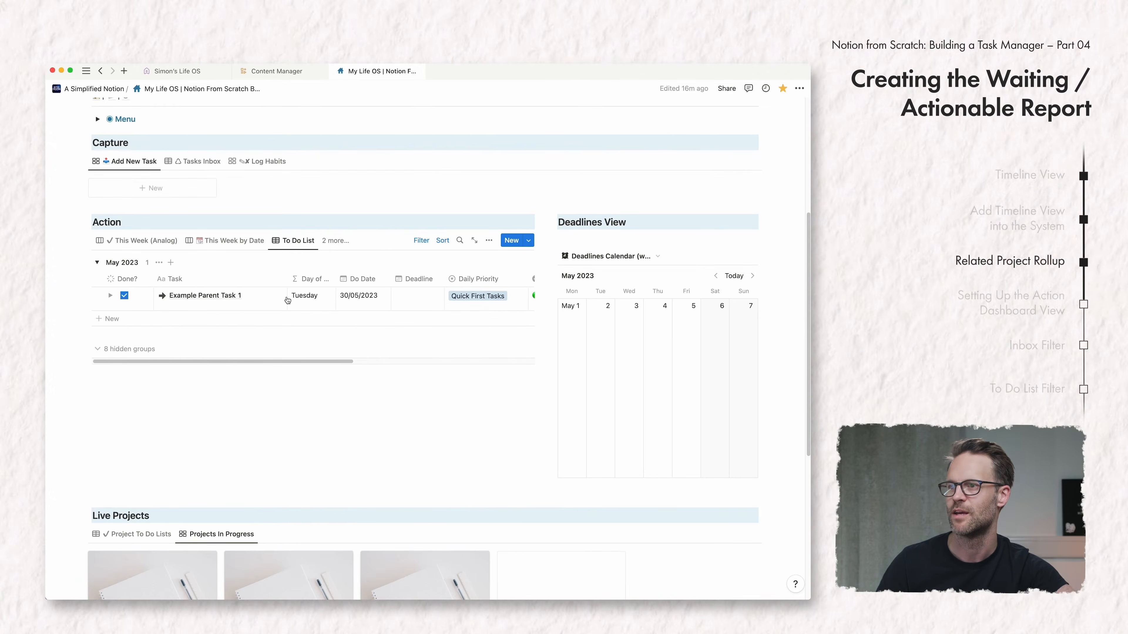
scroll(281, 297, "up", 10)
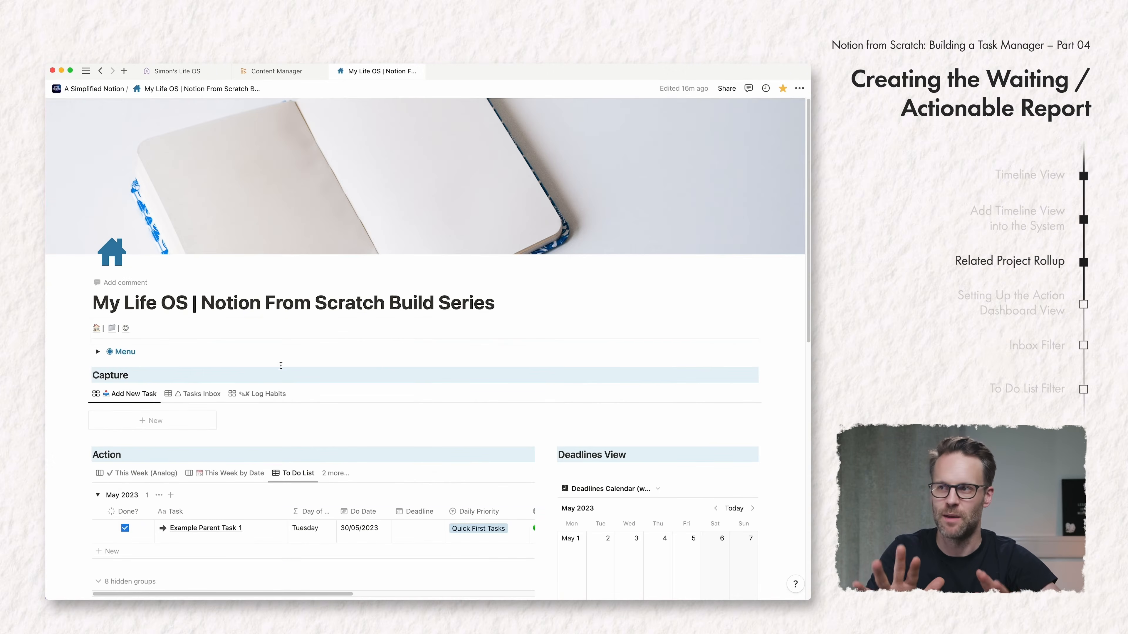
Step: Look through the To Do List's date groups and expand Create Notion Tutorial (Parent) under Next 30 days to check its sub-items
left_click(177, 71)
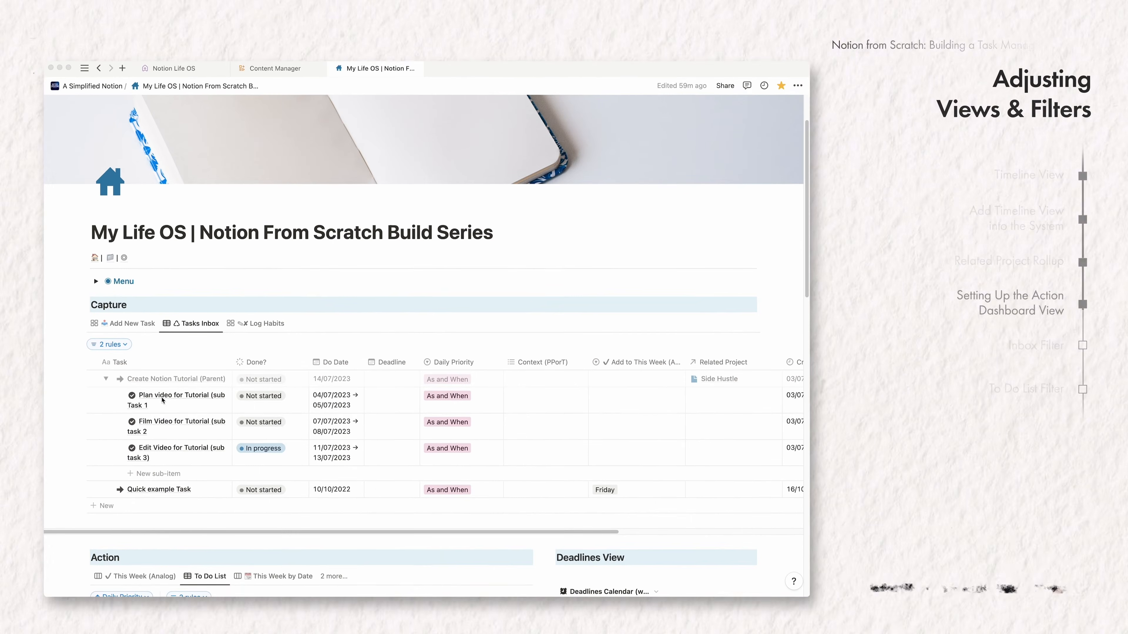
scroll(162, 441, "down", 4)
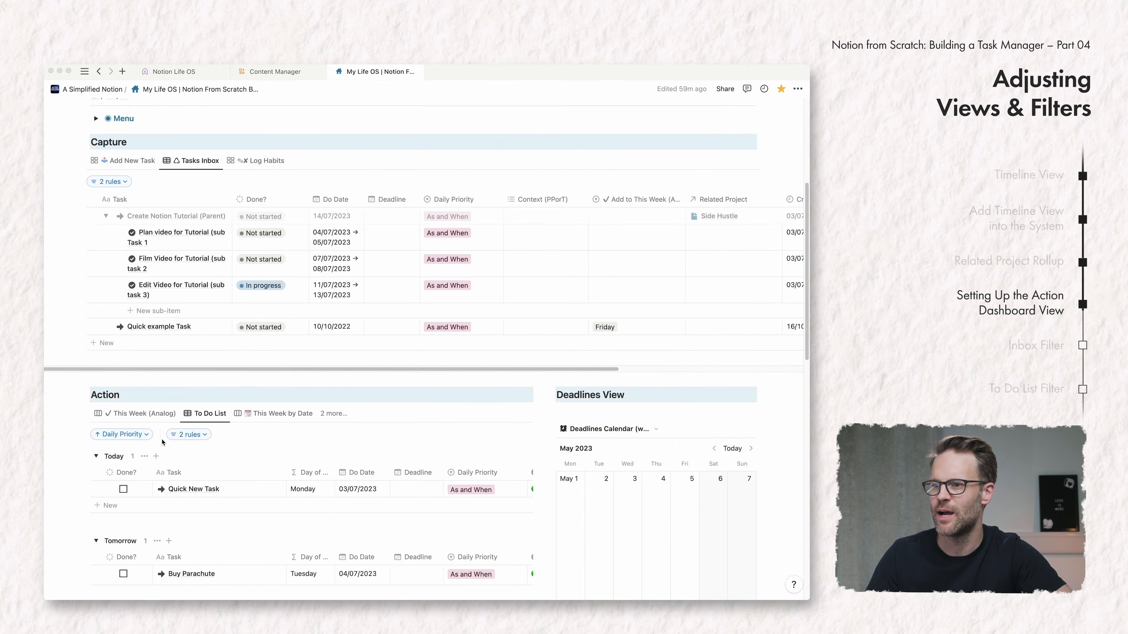
scroll(162, 441, "down", 10)
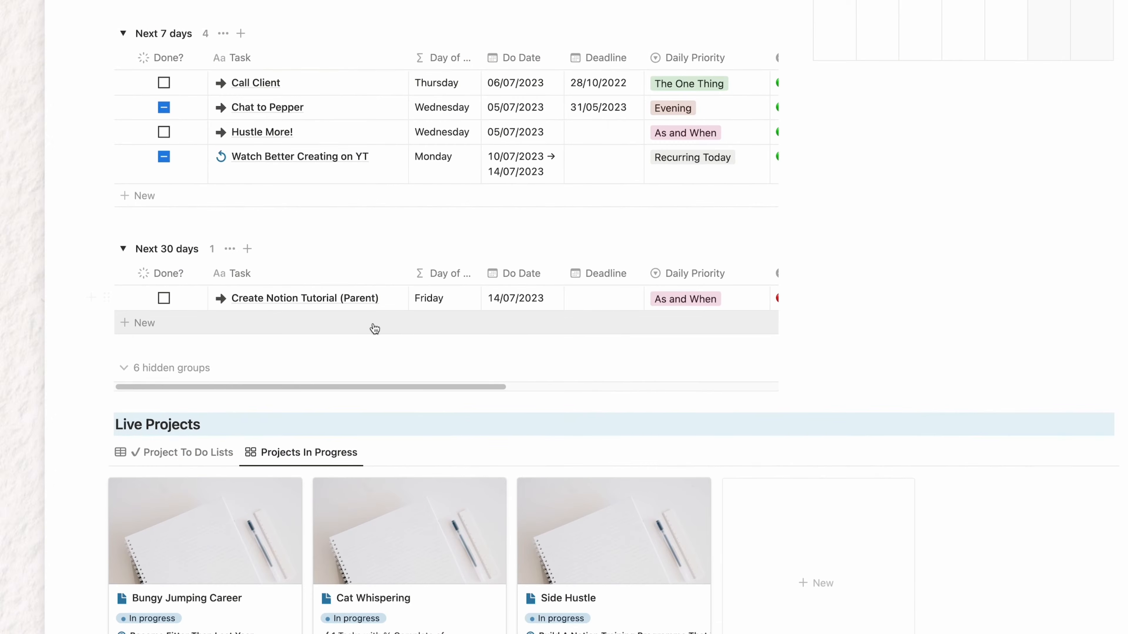
left_click(142, 299)
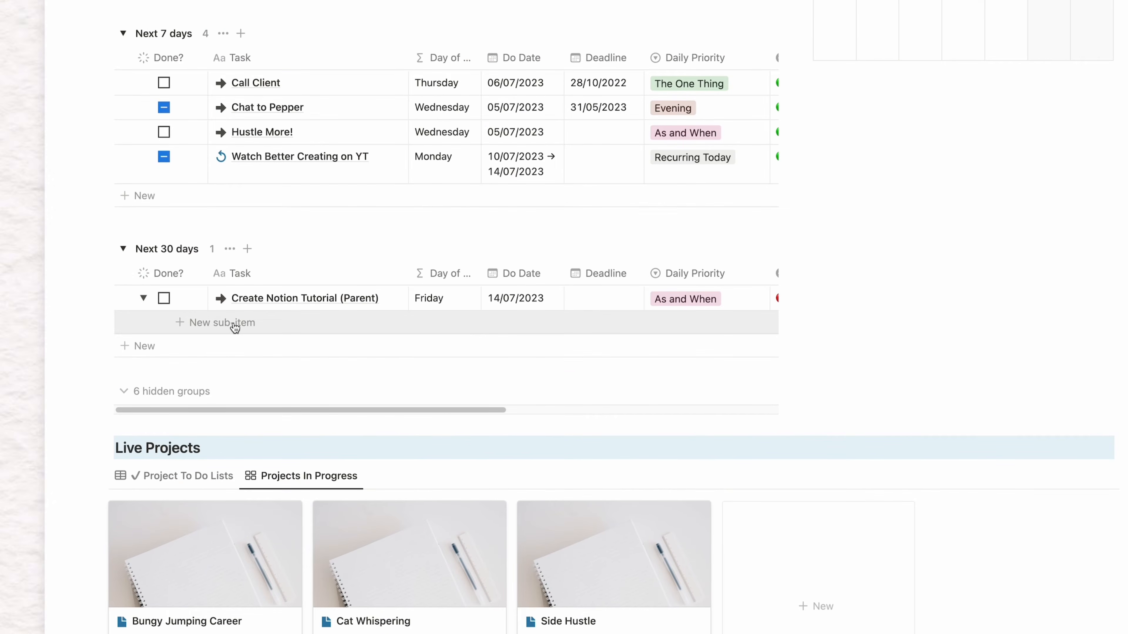
scroll(219, 327, "up", 10)
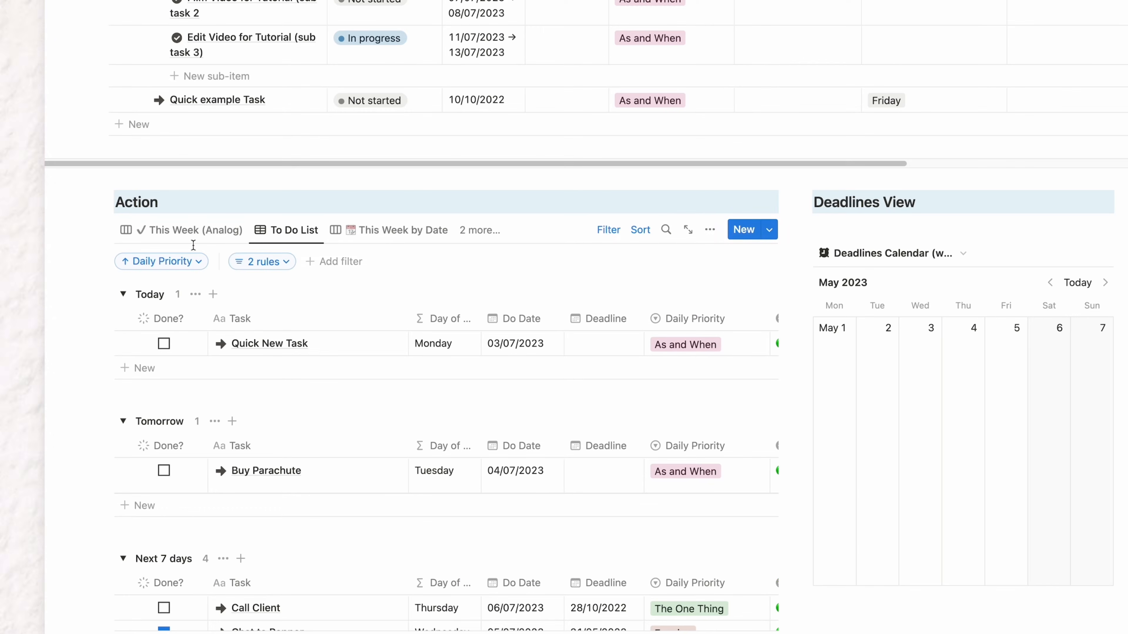
Step: View the filter rules applied to the Action section's To Do List
left_click(262, 261)
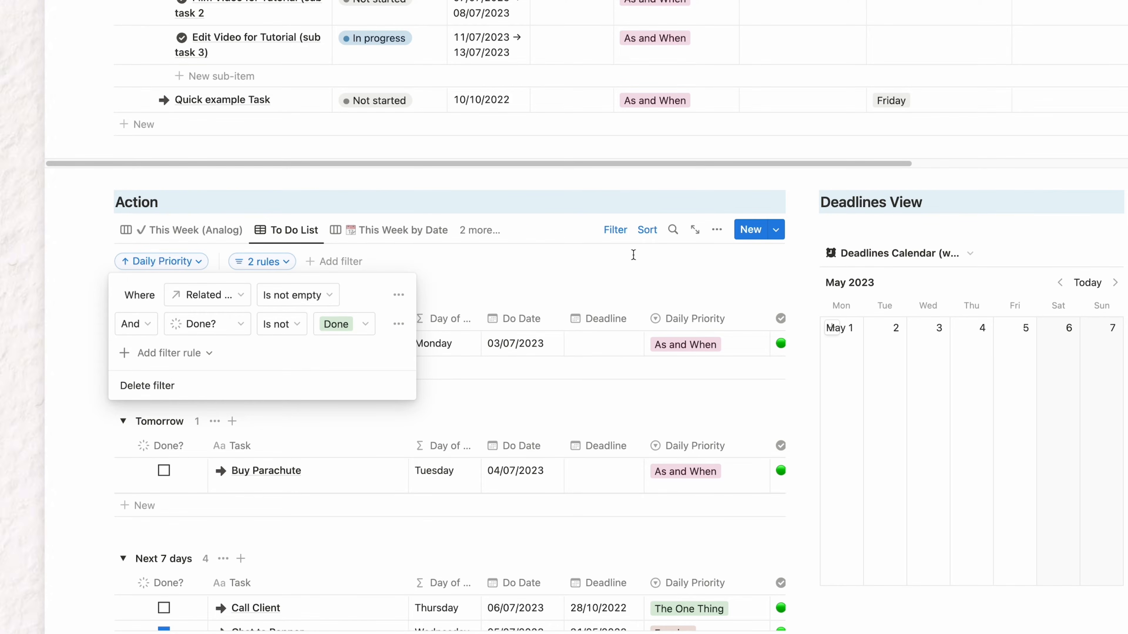
left_click(522, 240)
scroll(522, 241, "up", 10)
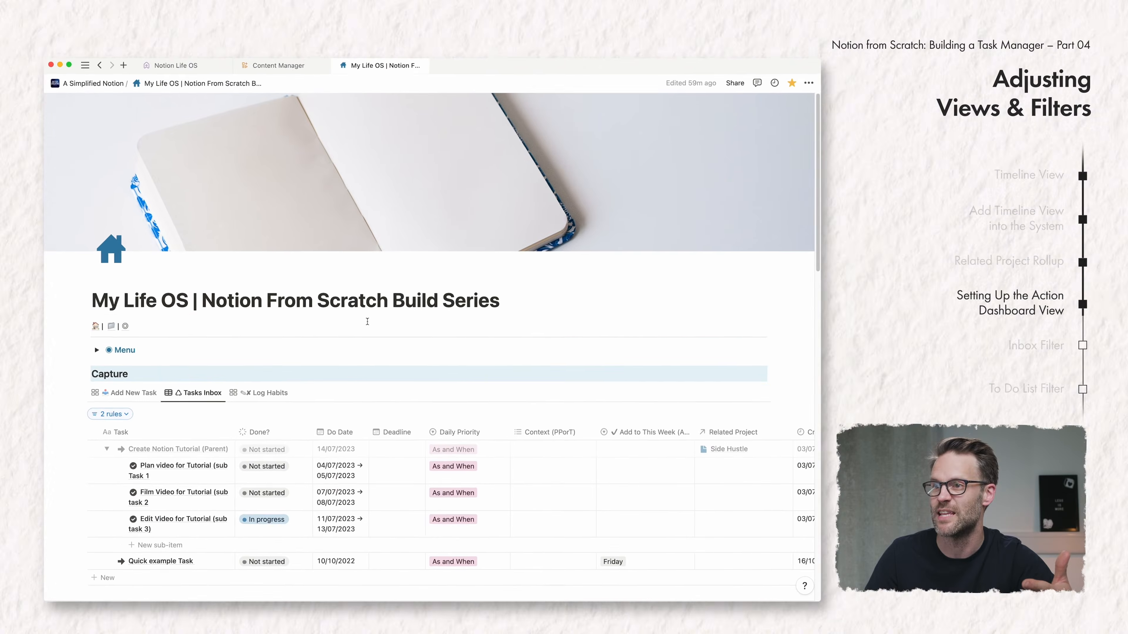
Step: Try linking Quick example Task in the Tasks Inbox to the Side Hustle project, and undo the link
scroll(306, 416, "down", 3)
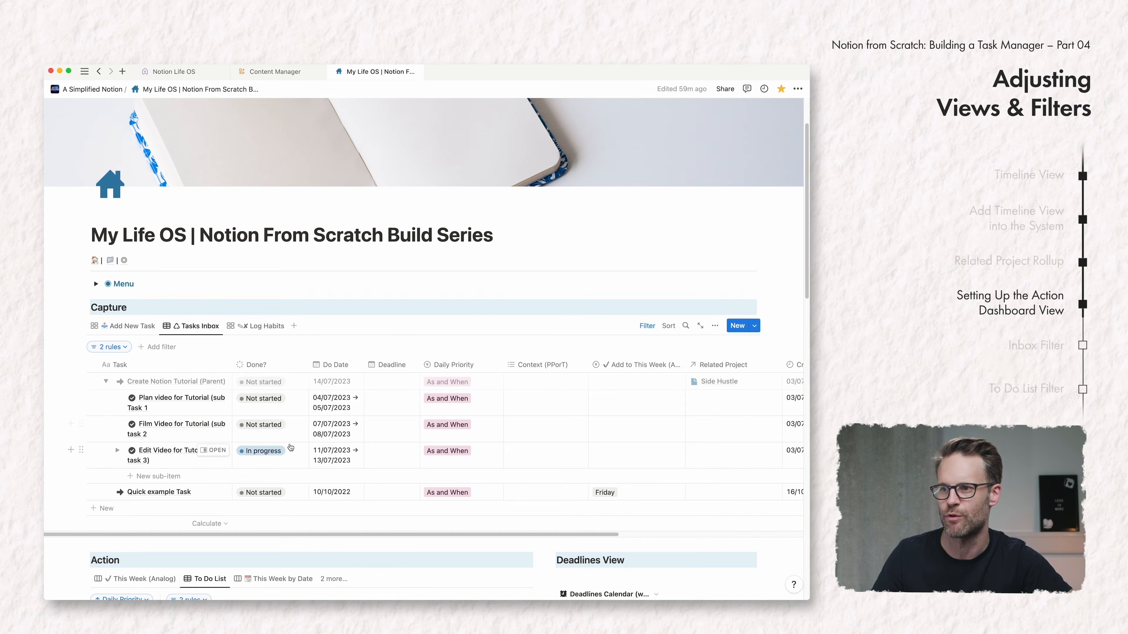
left_click(713, 498)
left_click(644, 525)
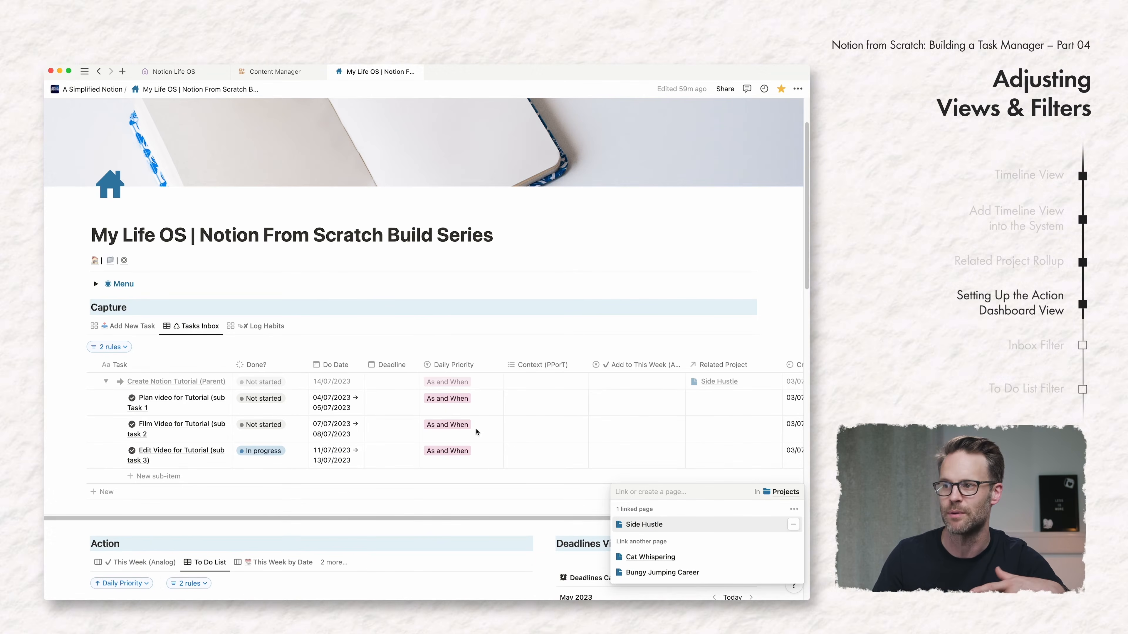
key("super+z")
key("Escape")
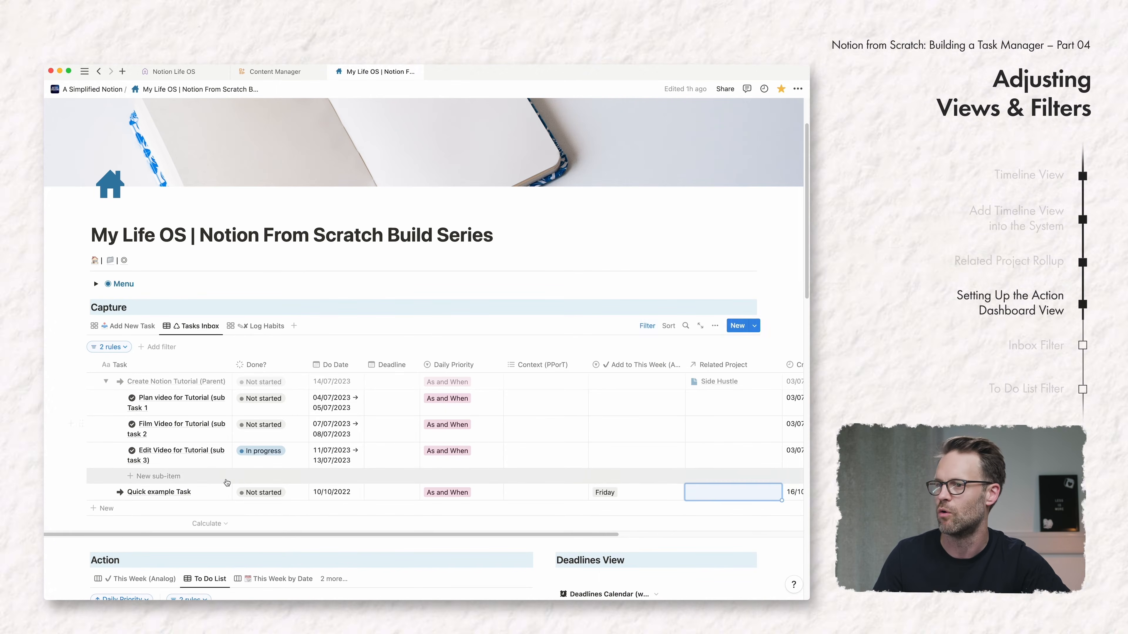
Step: Try changing the Done? status of Quick example Task in the Tasks Inbox, and undo the change
left_click(262, 492)
key("Escape")
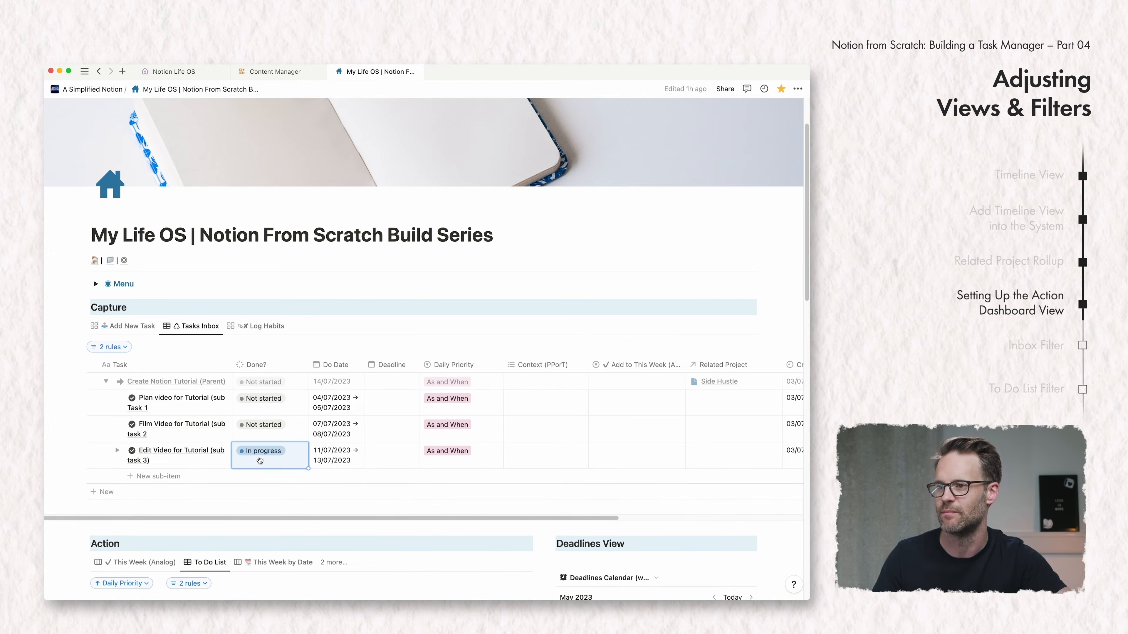
scroll(260, 461, "down", 8)
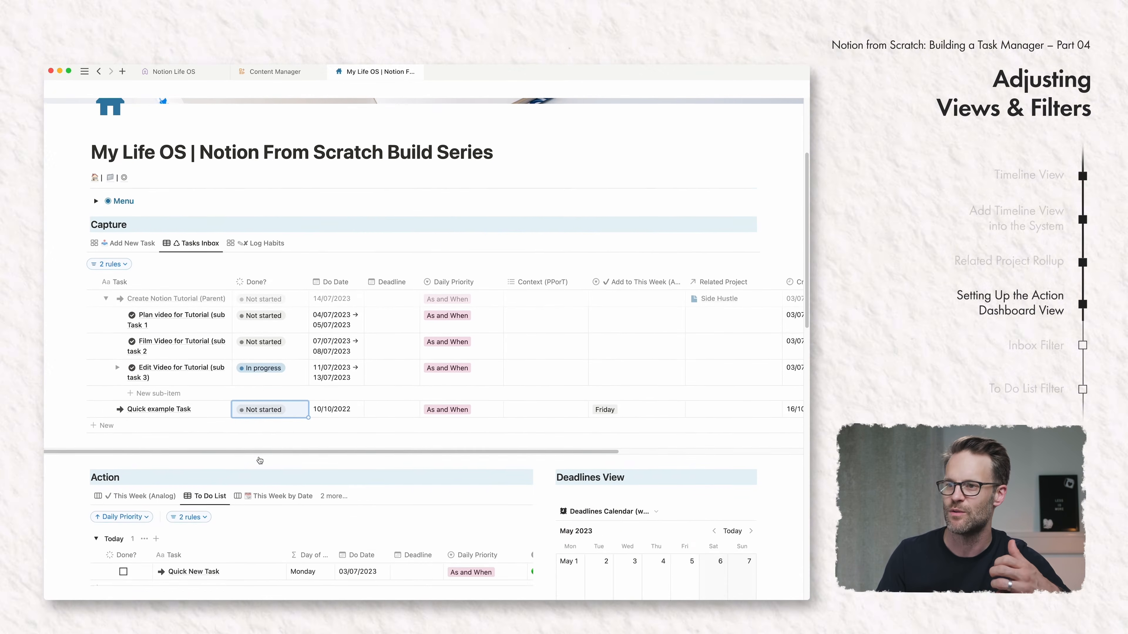
scroll(260, 459, "up", 6)
scroll(259, 457, "up", 3)
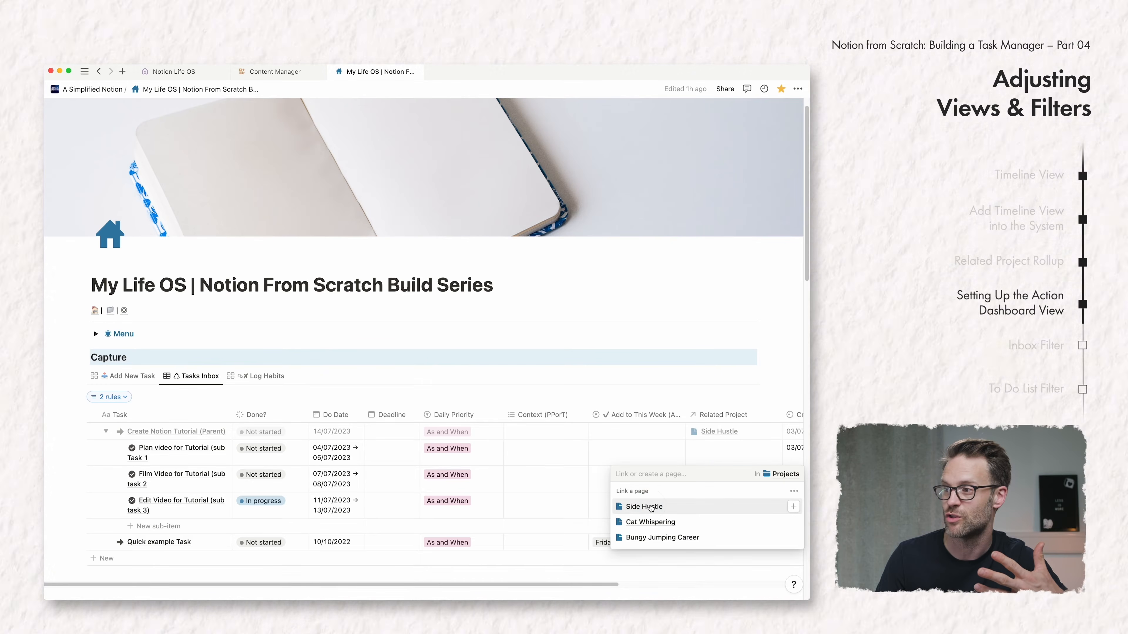
left_click(650, 506)
left_click(649, 506)
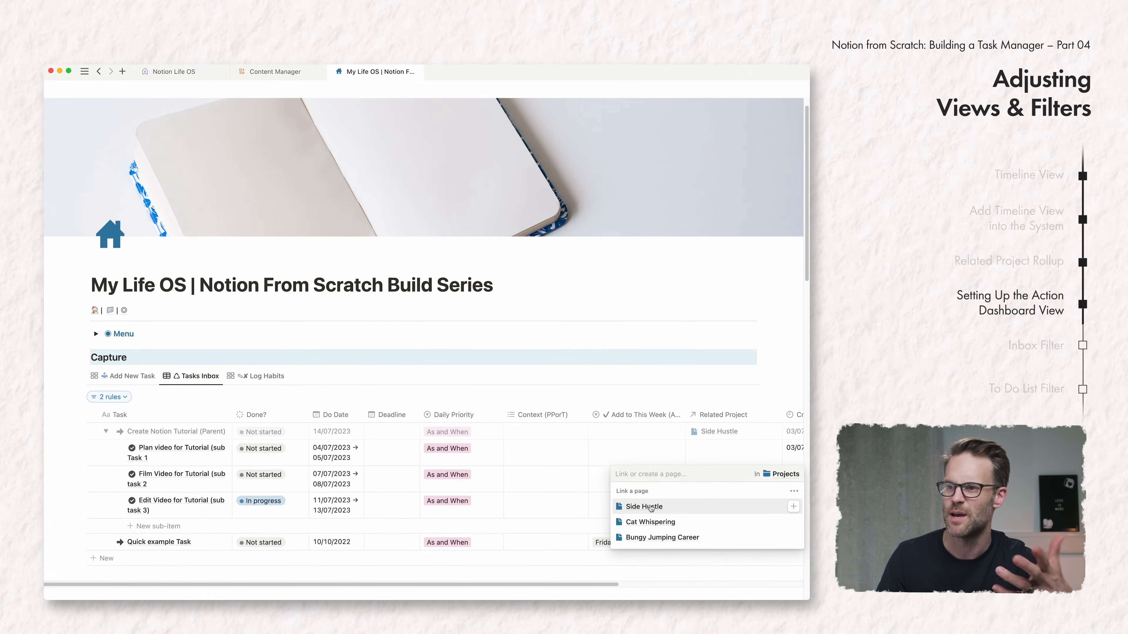
key("Escape")
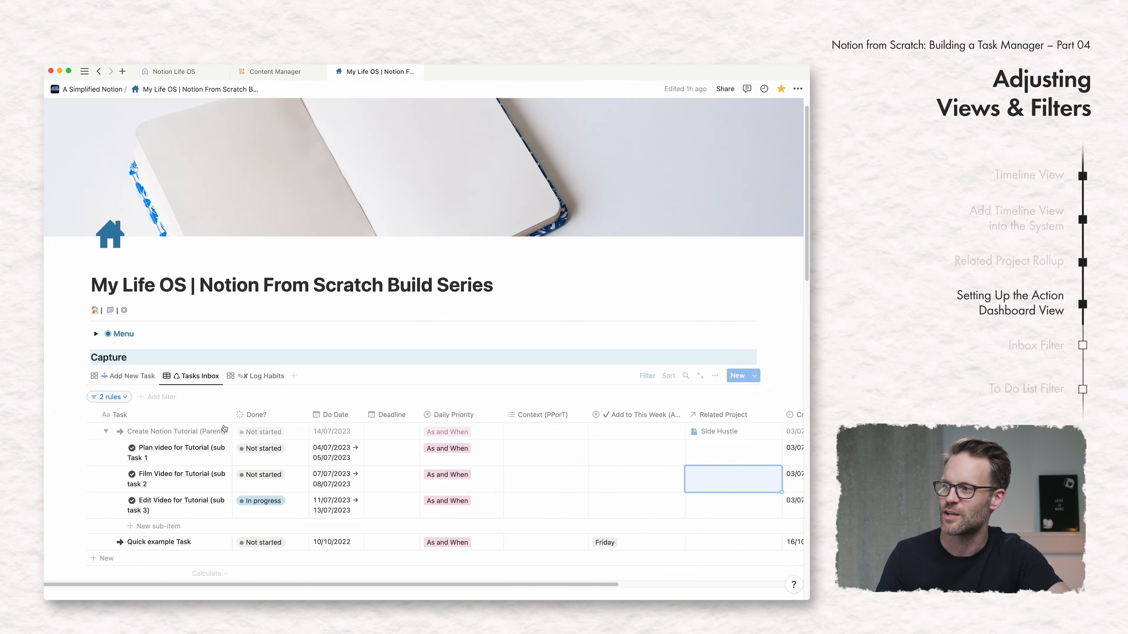
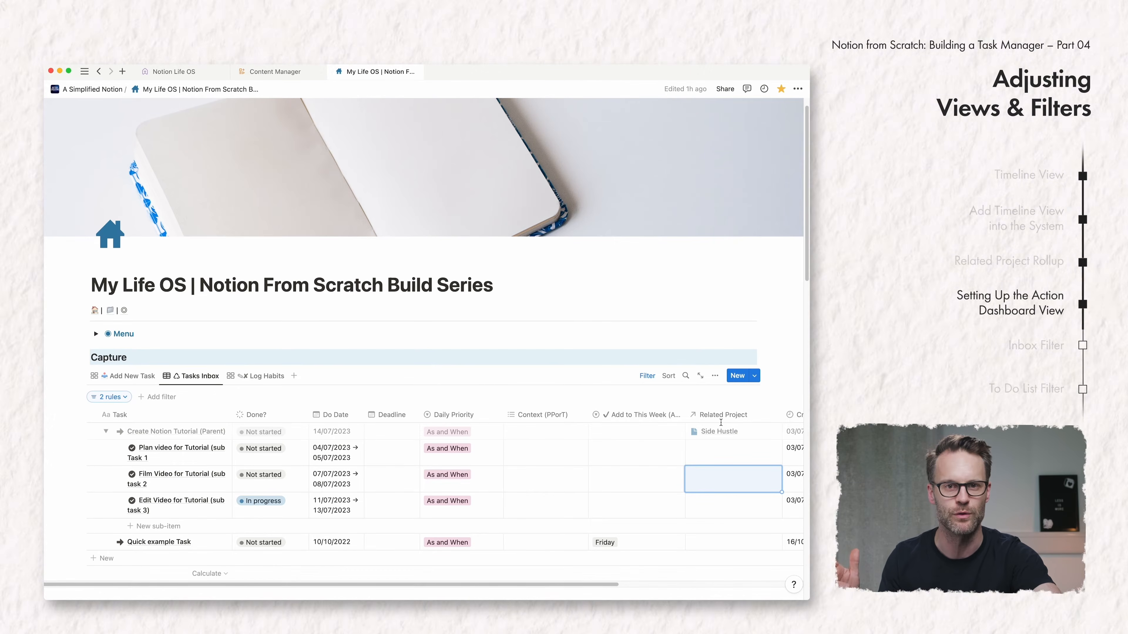
Step: Add a rollup property named Project of Parent Task to the Tasks Inbox, based on the Parent task relation
scroll(721, 423, "right", 5)
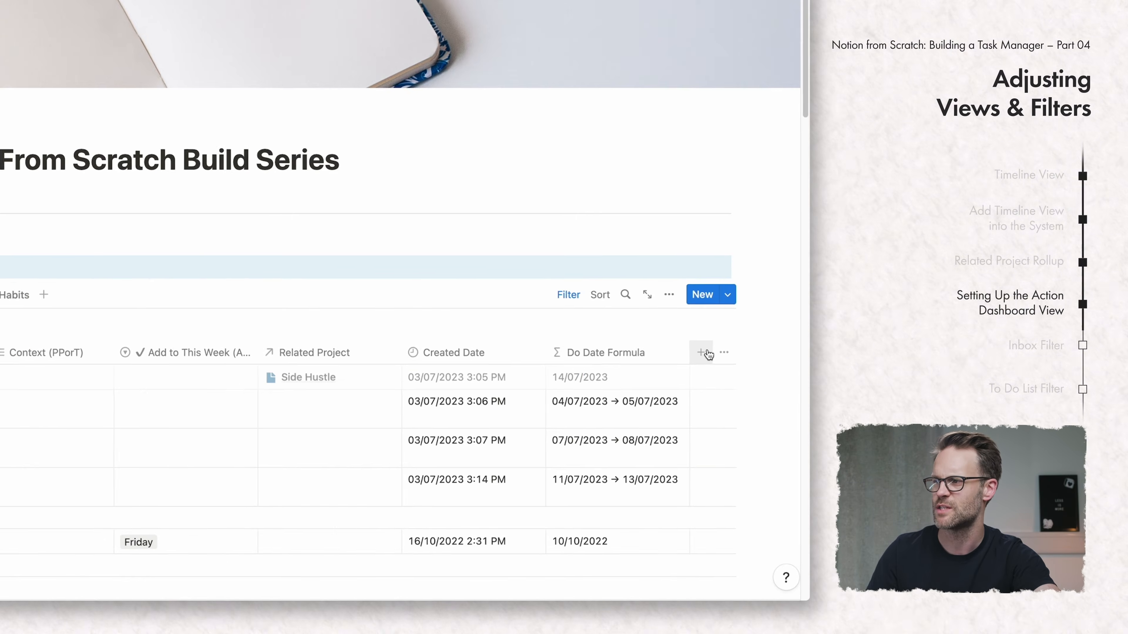
left_click(709, 354)
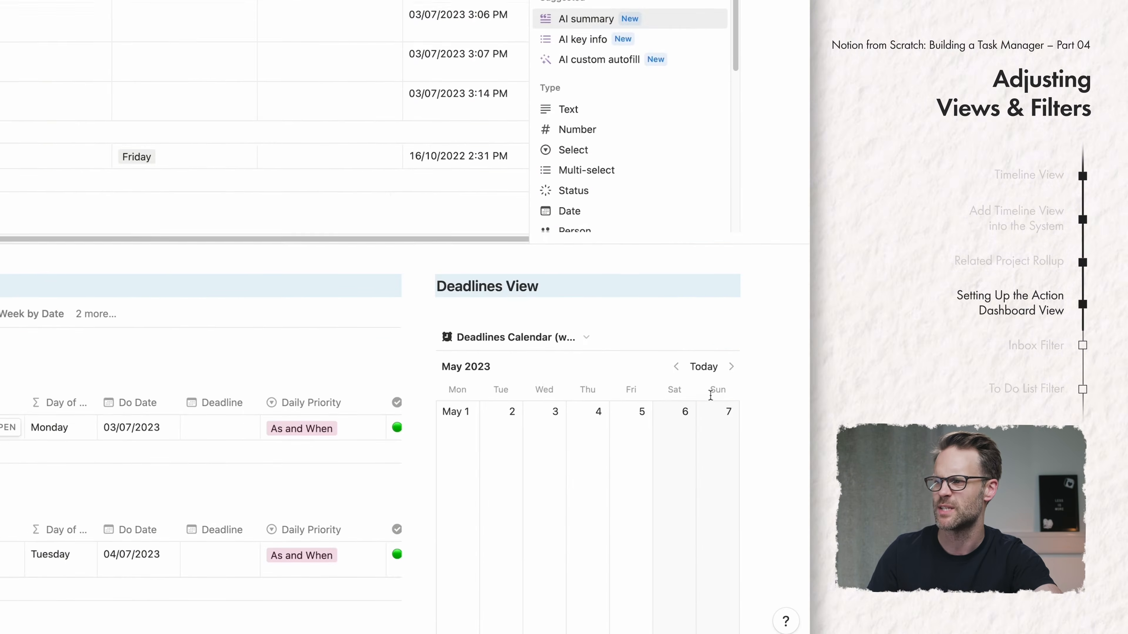
scroll(702, 384, "down", 5)
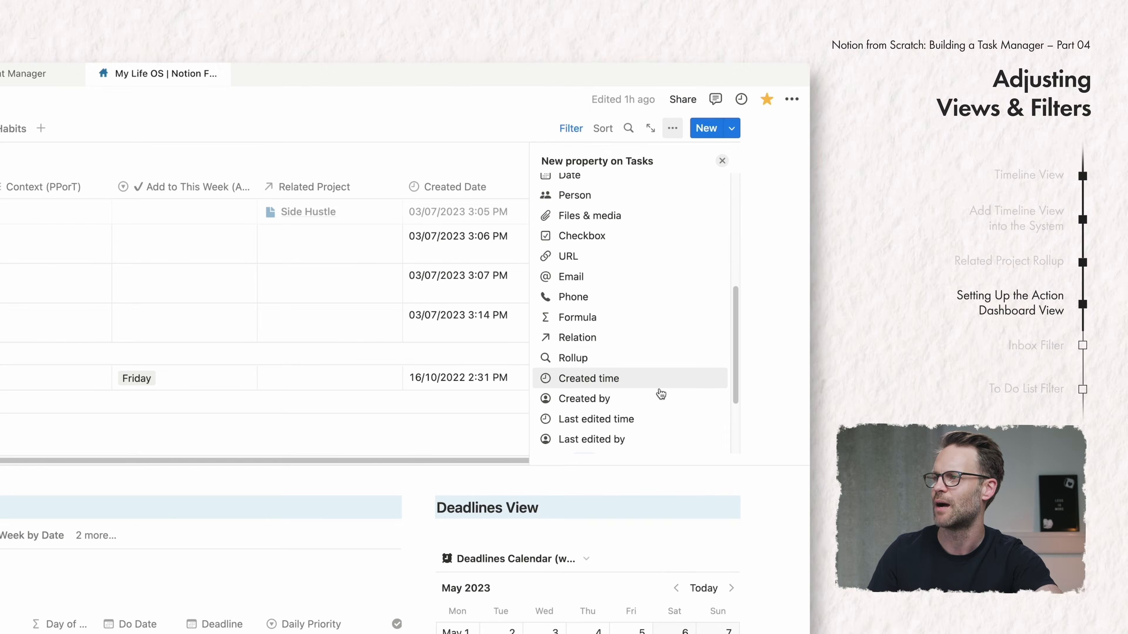
left_click(599, 366)
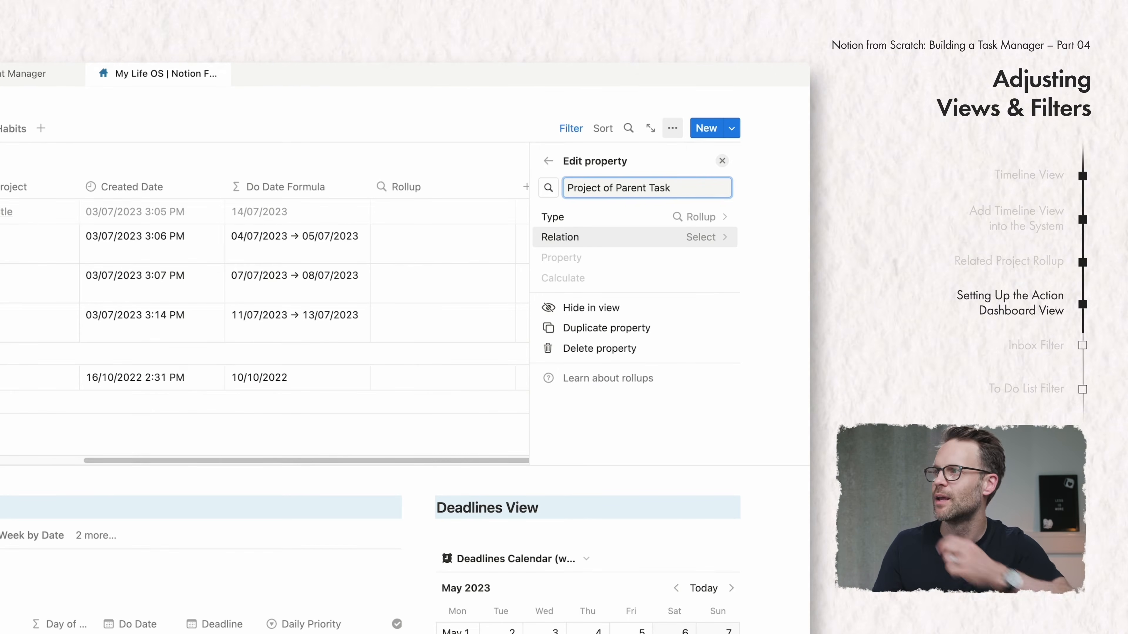
left_click(702, 236)
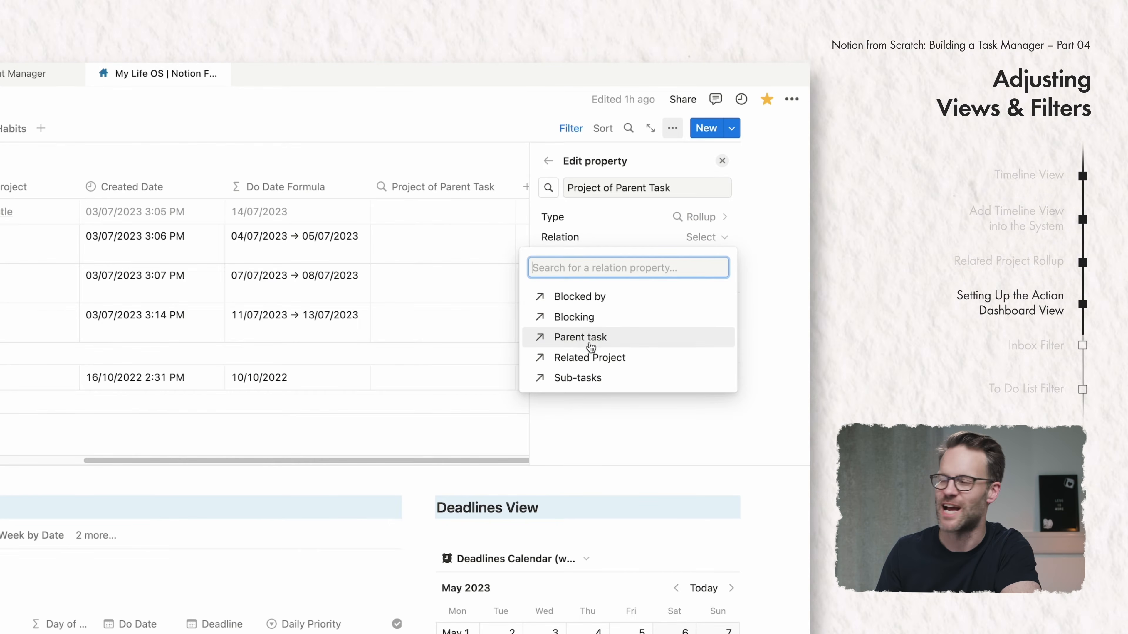
left_click(591, 347)
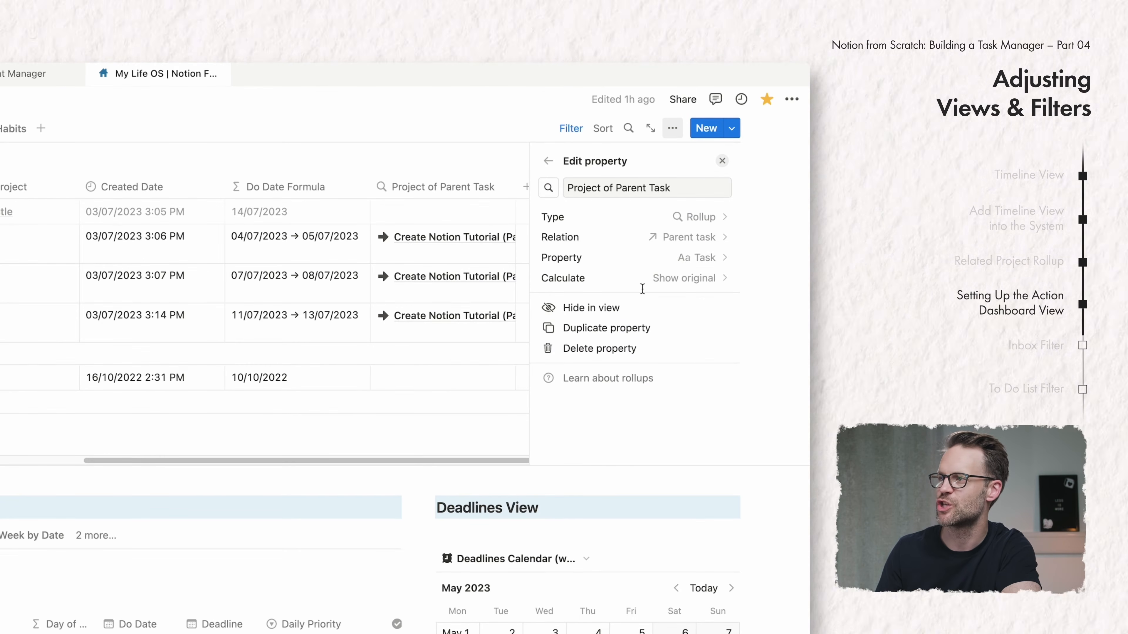
Step: Set the Project of Parent Task rollup to show the parent task's Related Project
left_click(452, 214)
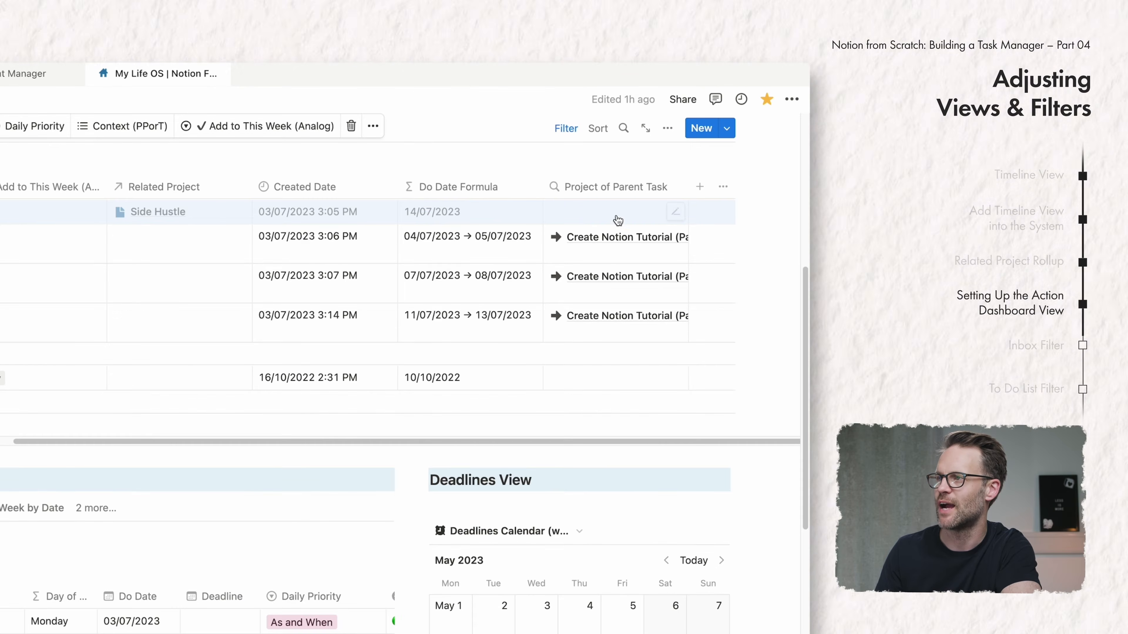
left_click(677, 214)
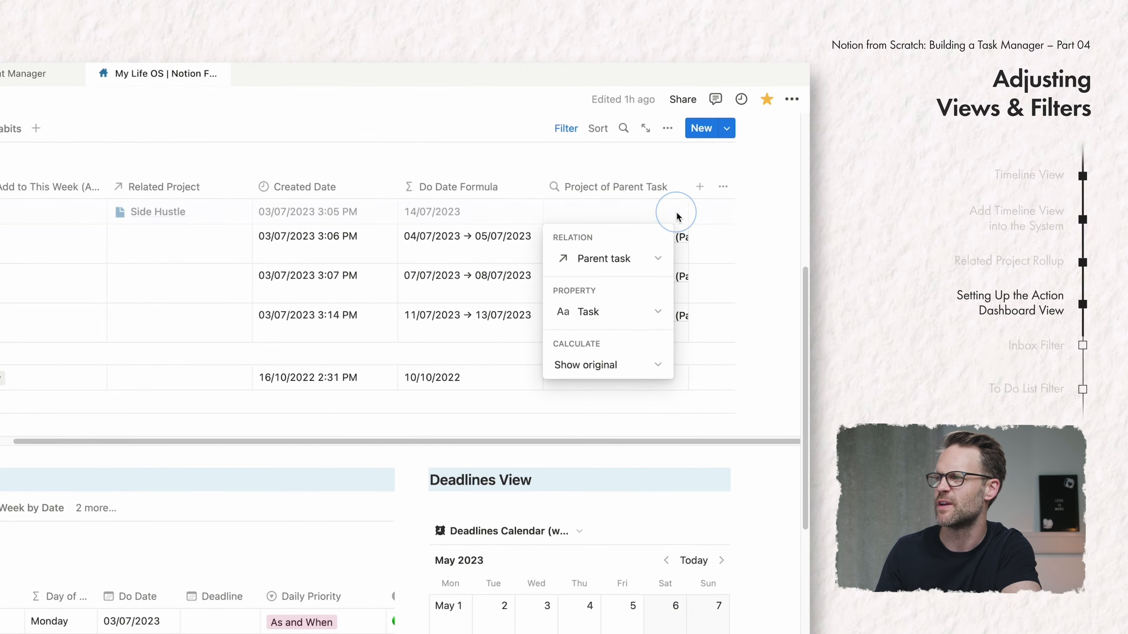
left_click(612, 312)
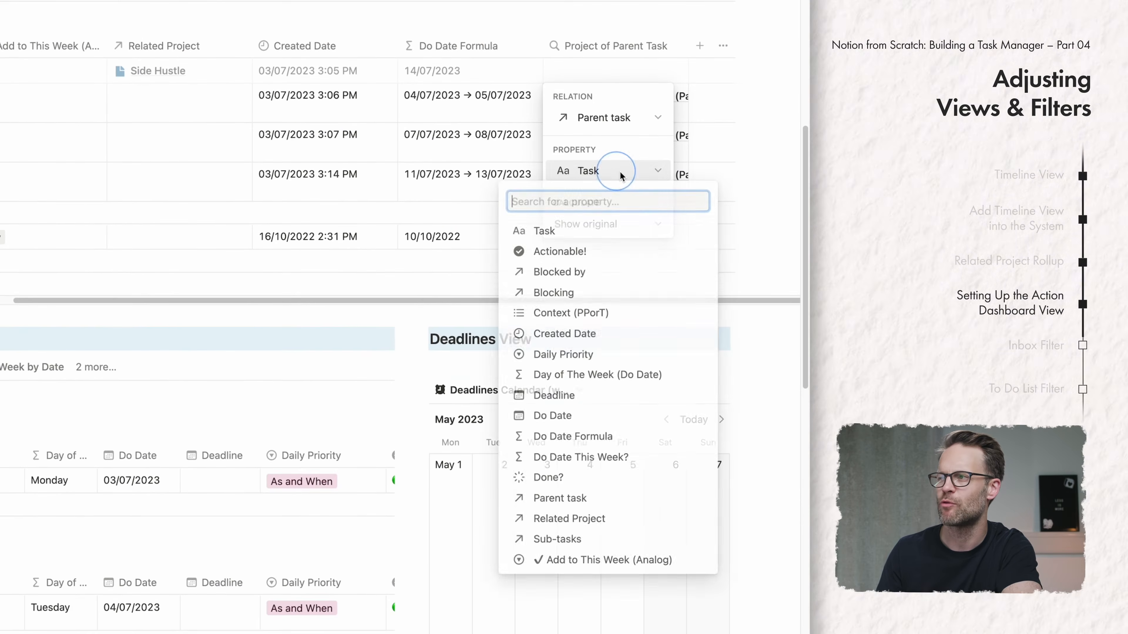
left_click(558, 516)
key("Escape")
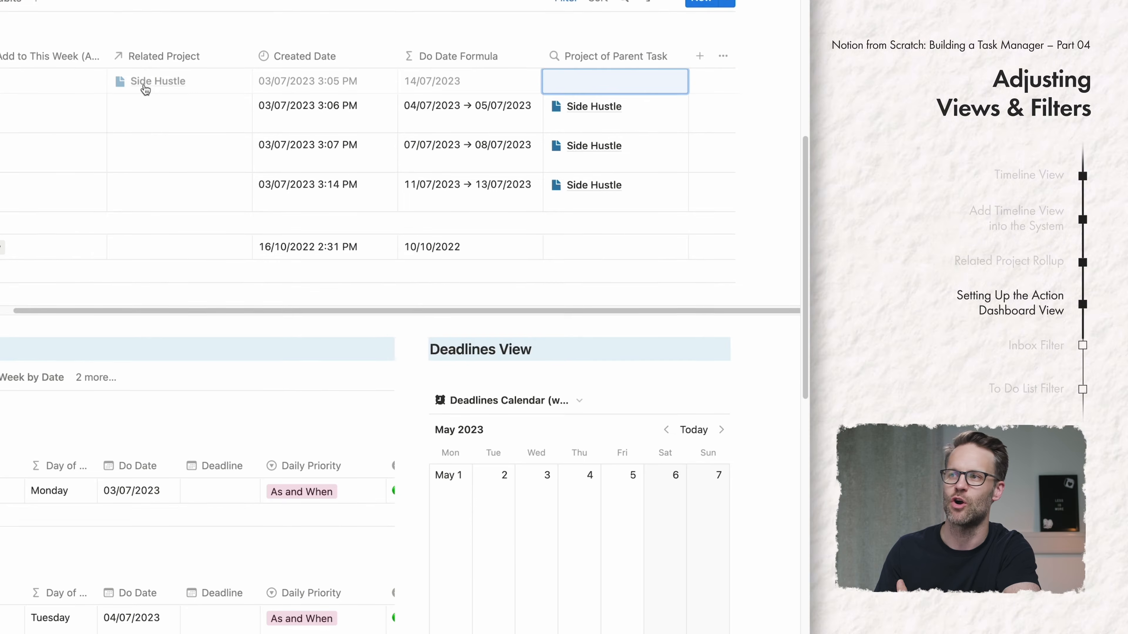
Step: Move the Project of Parent Task column directly after Related Project in the Tasks Inbox and compare the two columns
scroll(118, 219, "left", 2)
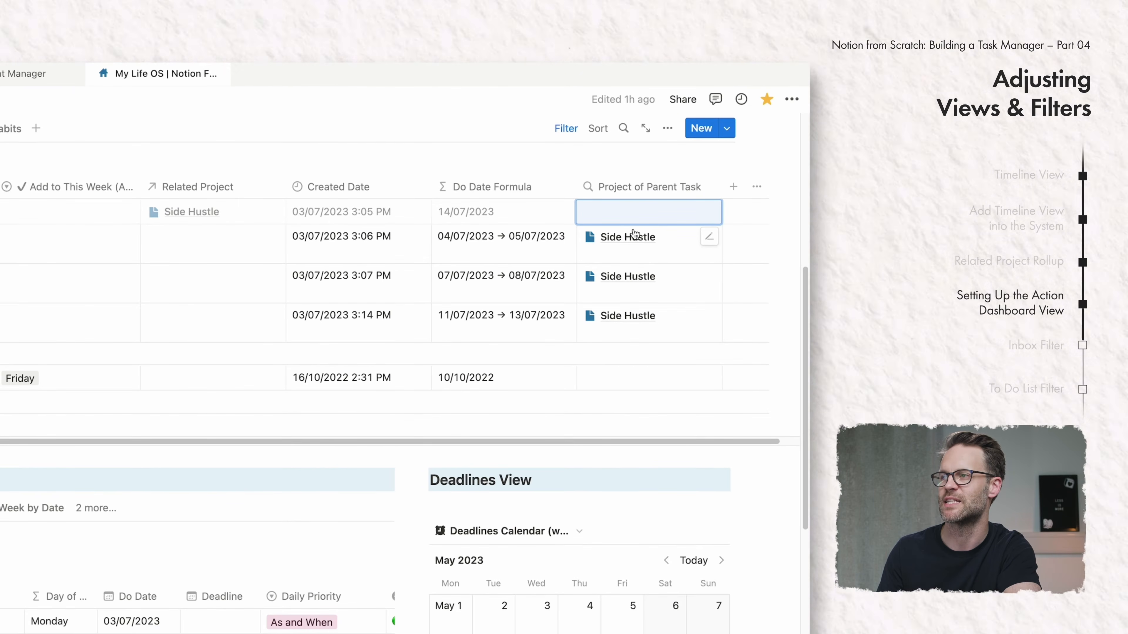
left_click_drag(622, 186, 325, 189)
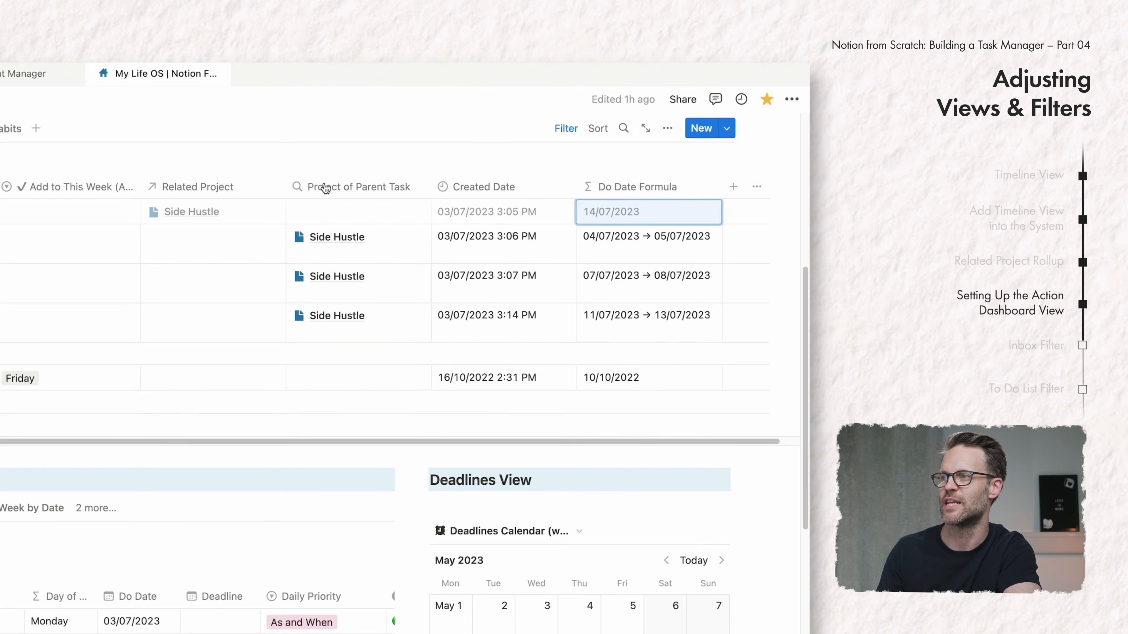
scroll(296, 199, "left", 10)
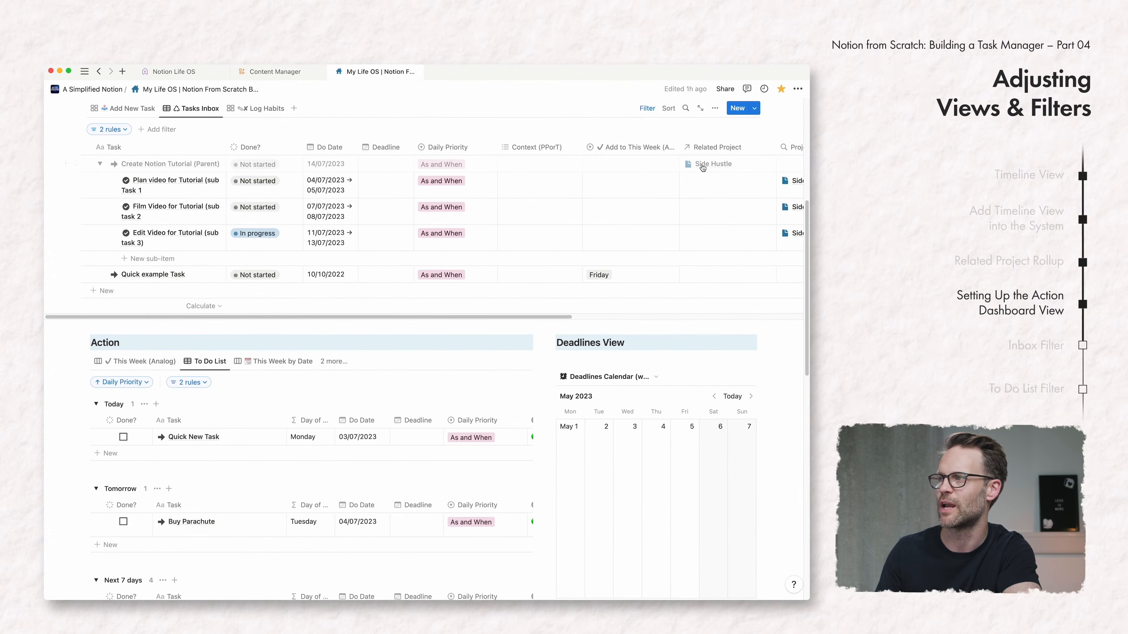
scroll(702, 167, "right", 4)
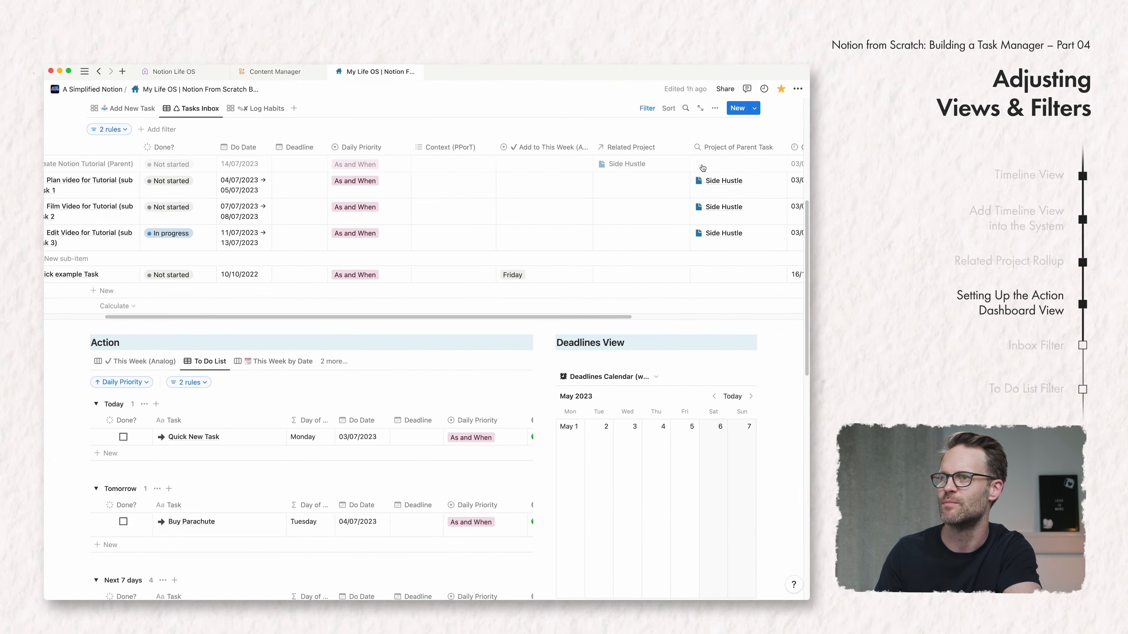
scroll(337, 203, "left", 2)
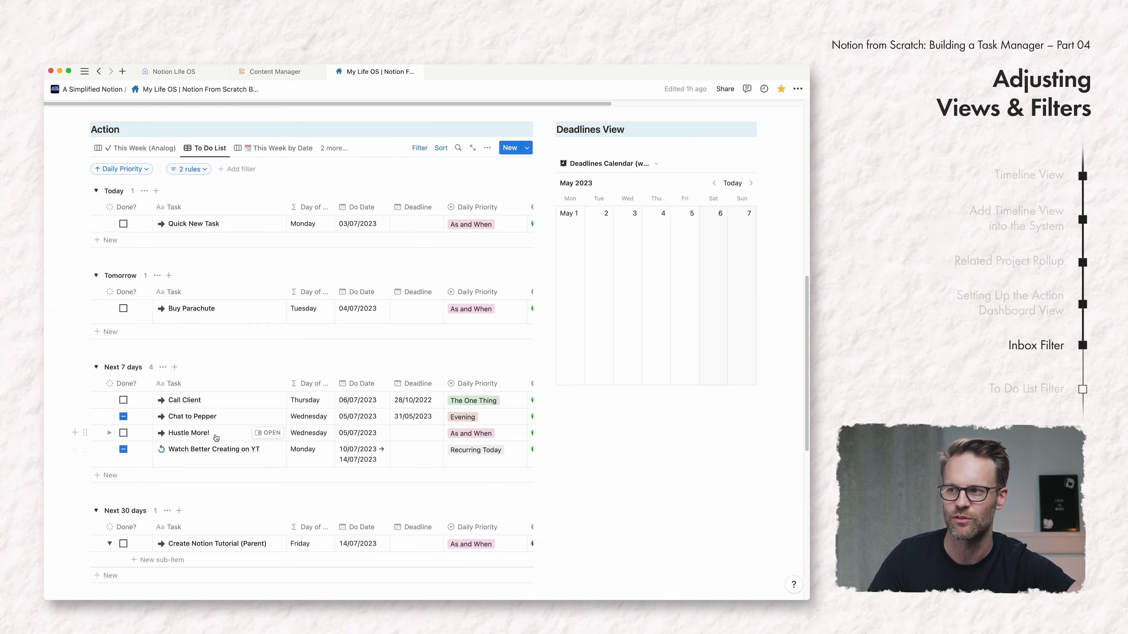
Step: Remove the rule requiring Related Project to be empty from the Tasks Inbox filter
scroll(175, 409, "up", 3)
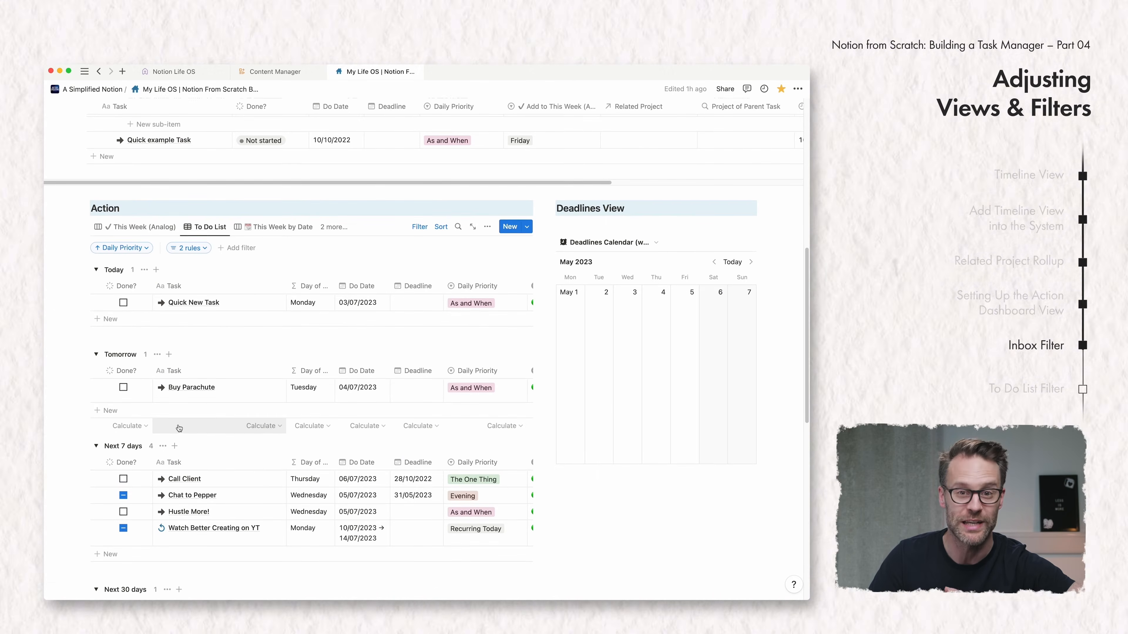
scroll(175, 414, "up", 10)
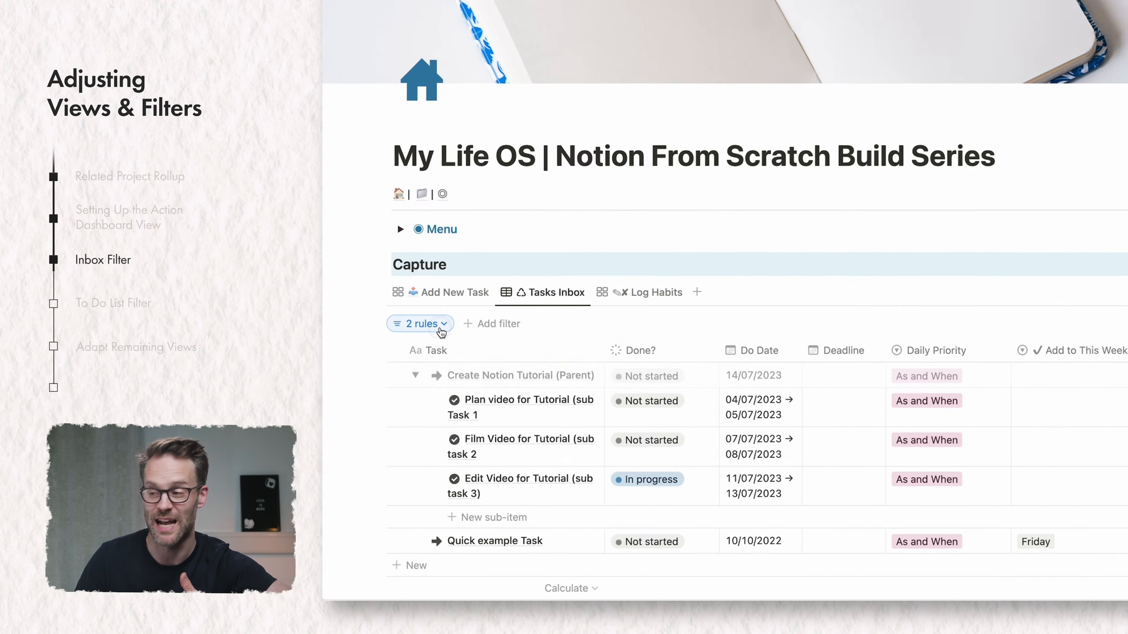
left_click(439, 330)
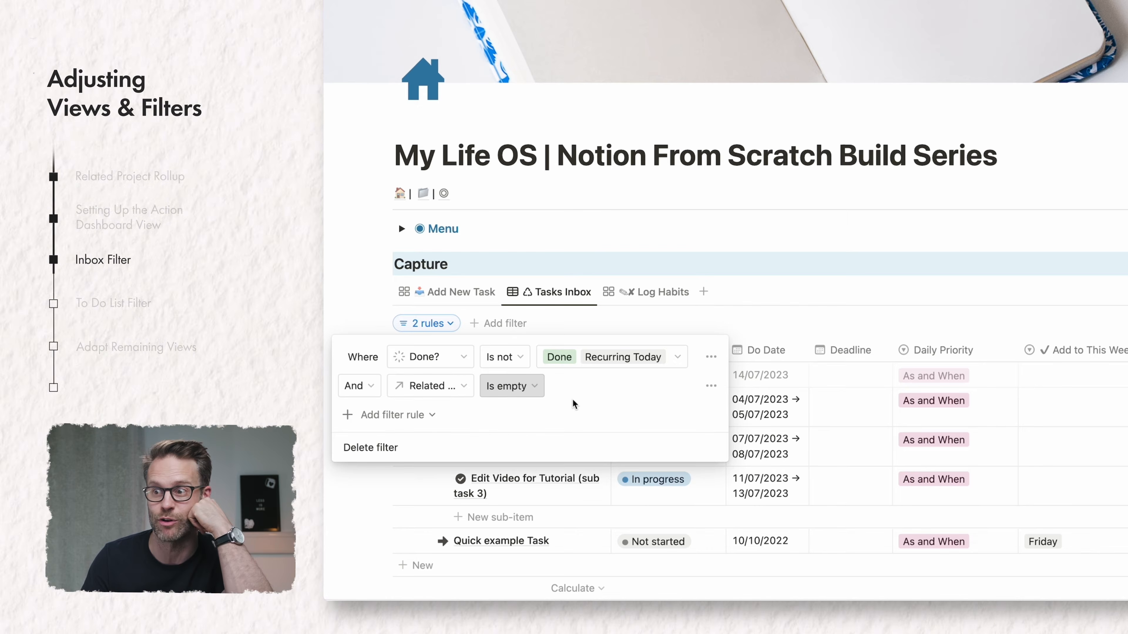
left_click(711, 386)
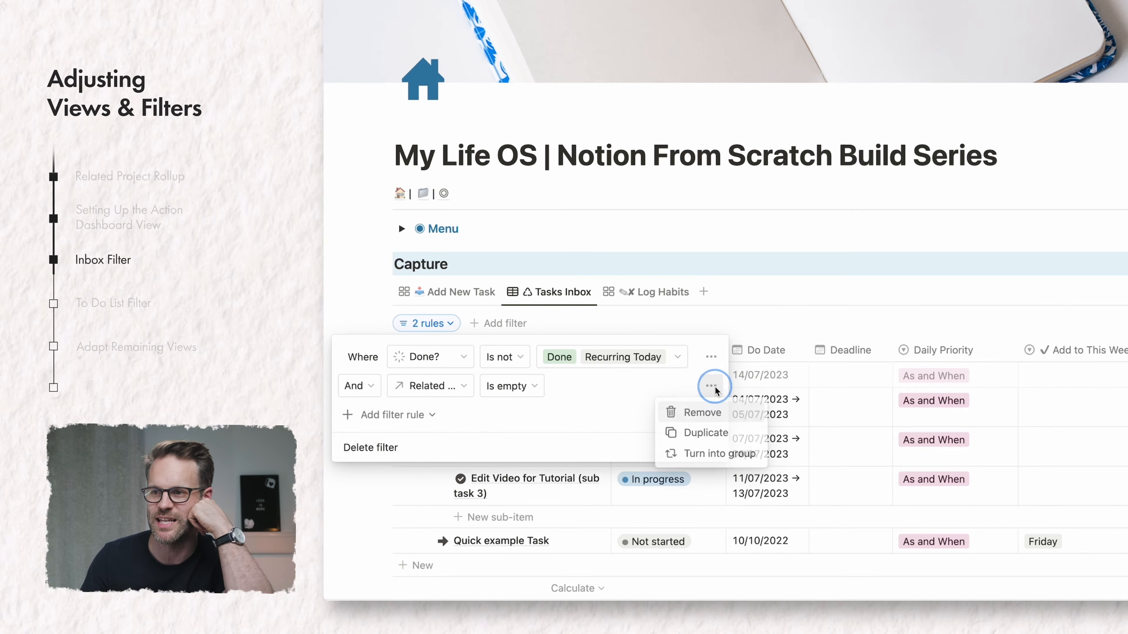
left_click(704, 414)
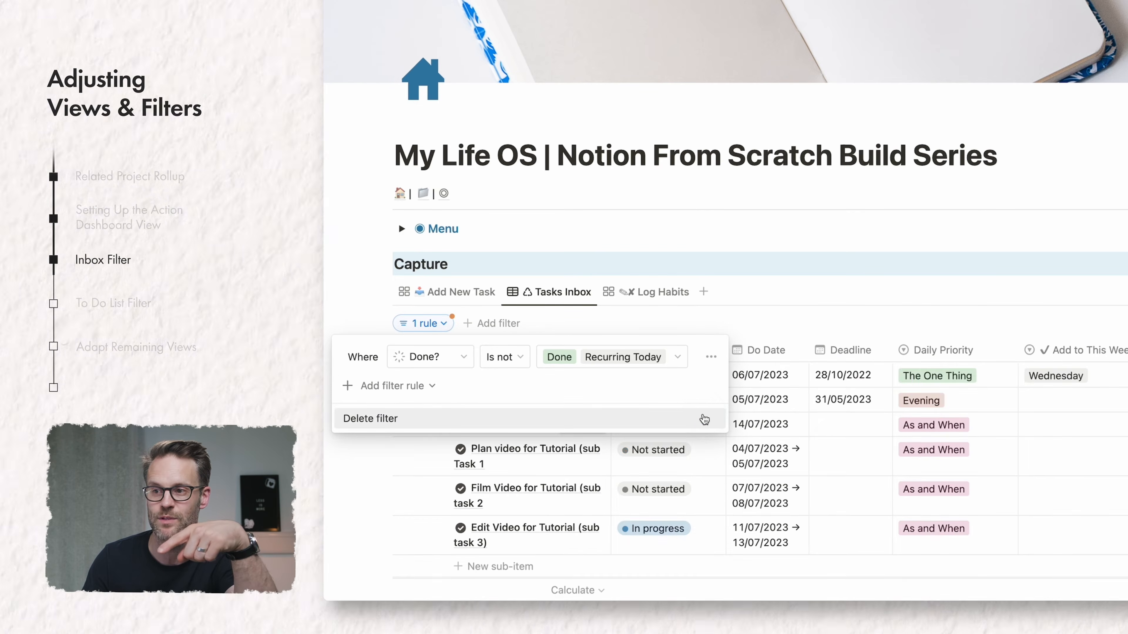
Step: Add a filter group to the Tasks Inbox filter with the rule Related Project Is empty
left_click(393, 386)
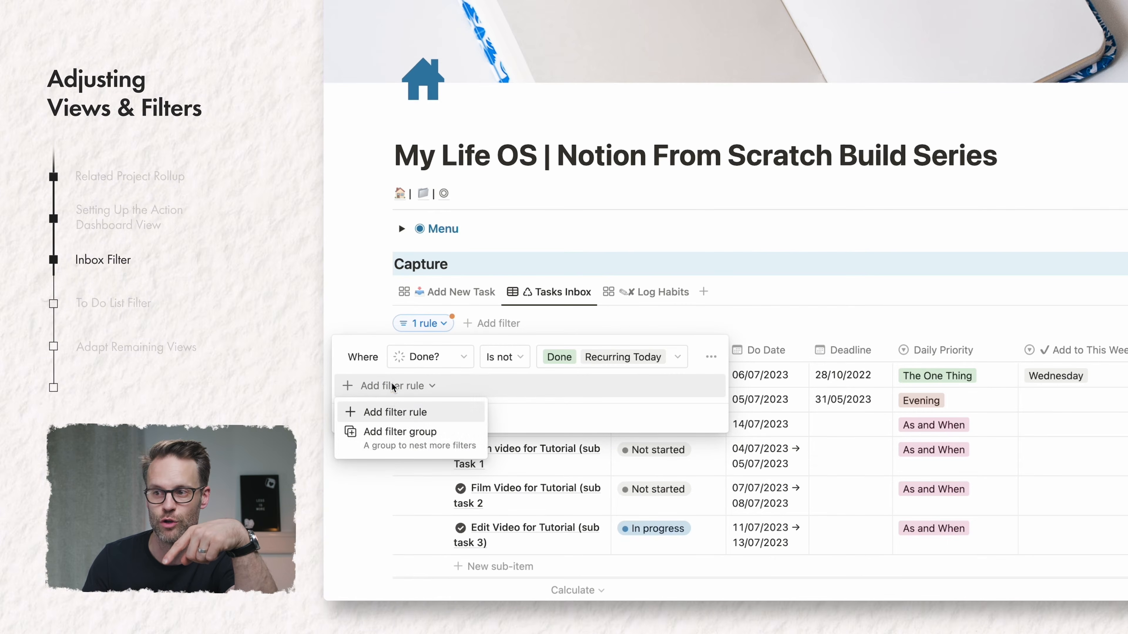
left_click(402, 438)
left_click(516, 394)
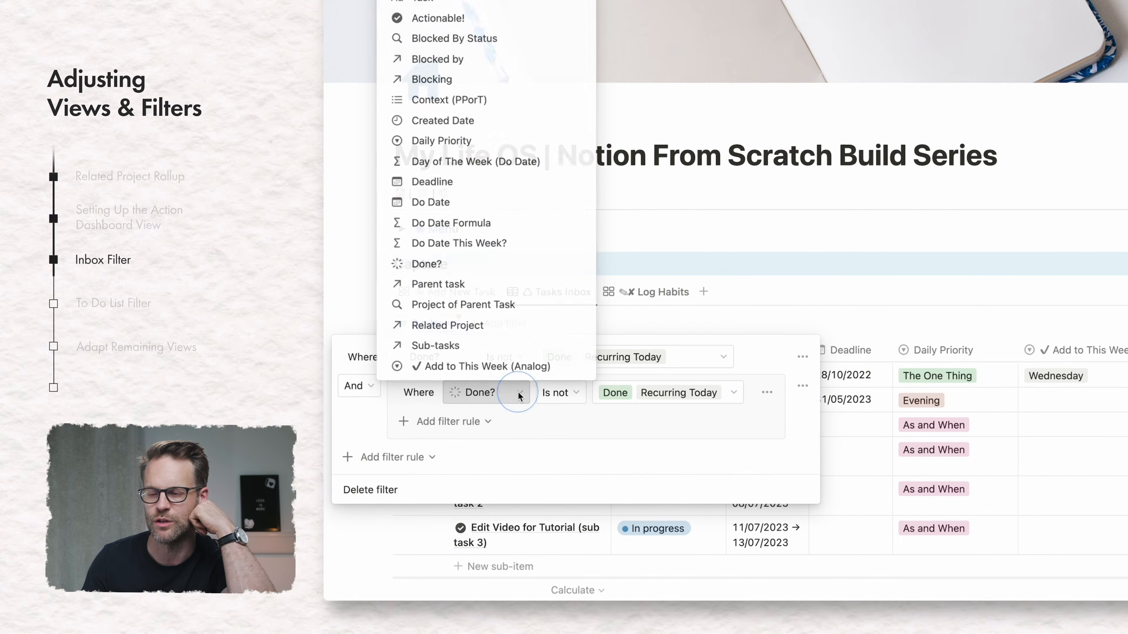
left_click(475, 326)
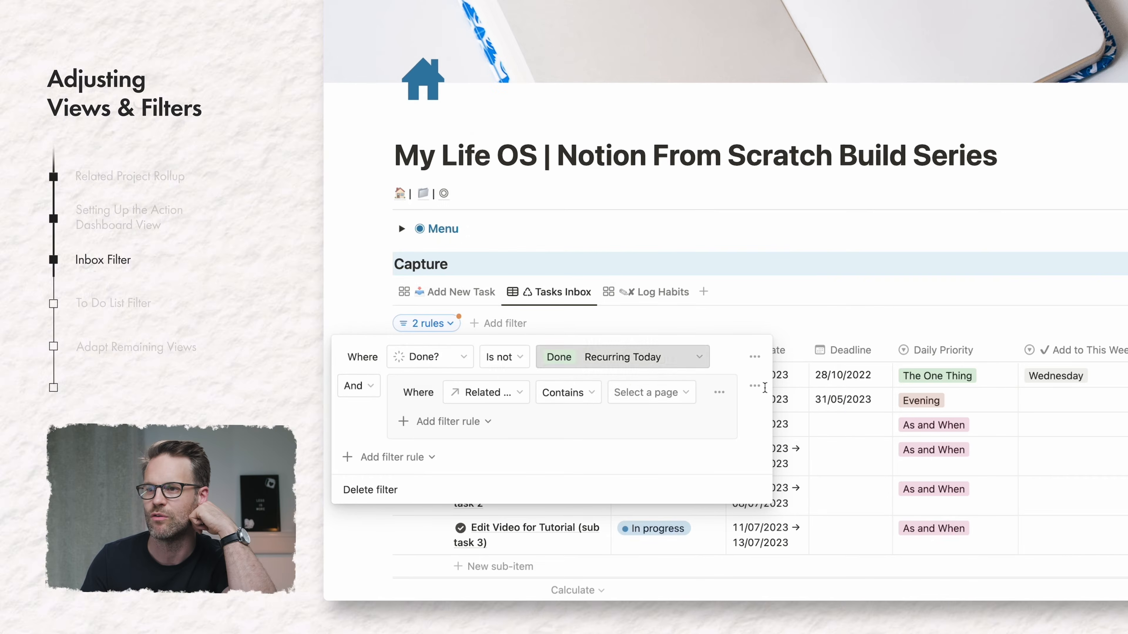
left_click(565, 392)
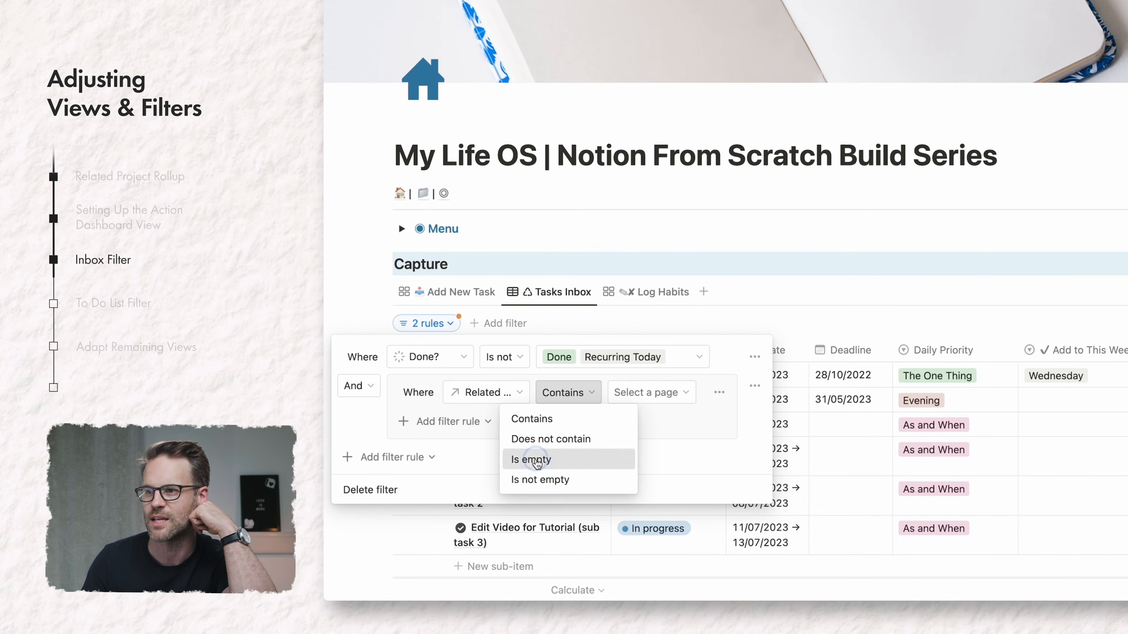
left_click(533, 460)
Step: Turn the Related Project rule into a nested group and add the And rule Project of Parent Task, Any, Is empty
left_click(674, 393)
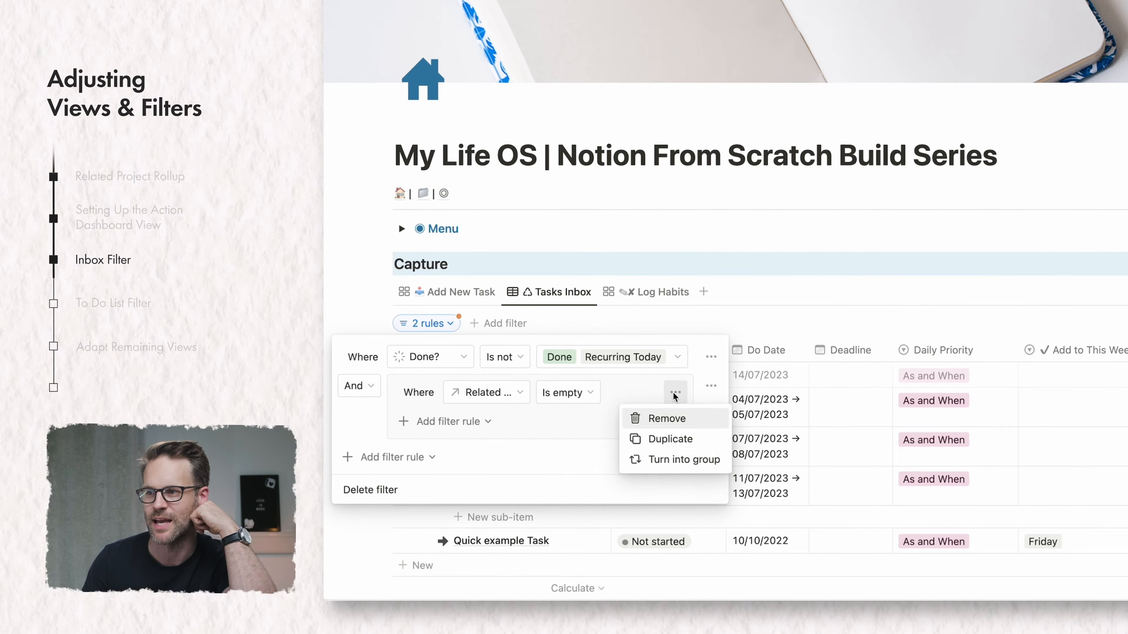
left_click(674, 461)
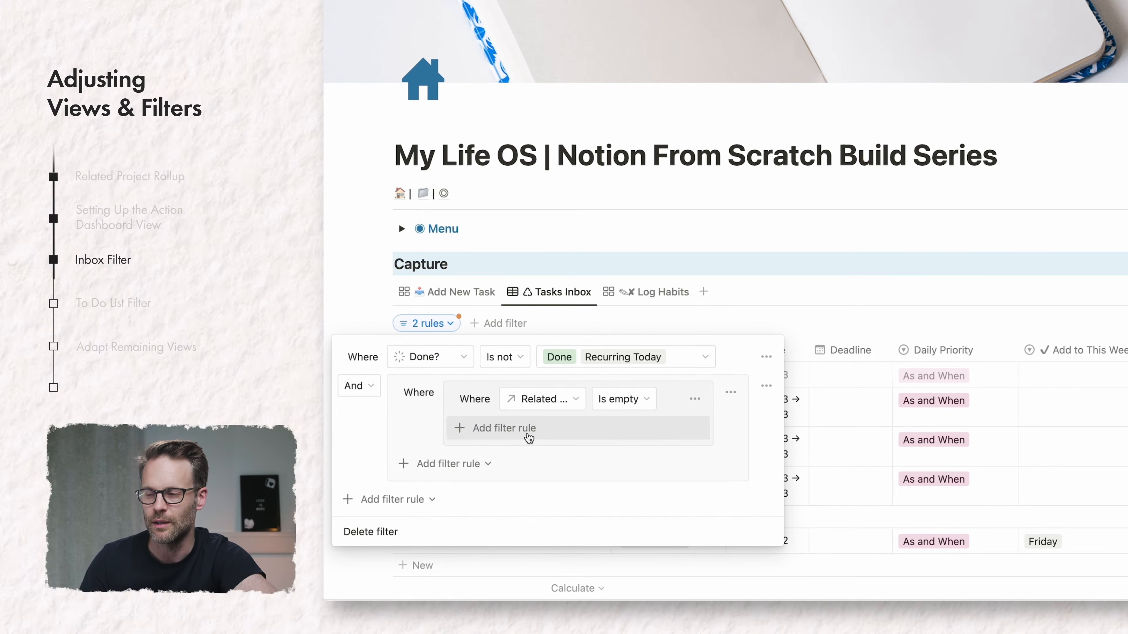
left_click(528, 436)
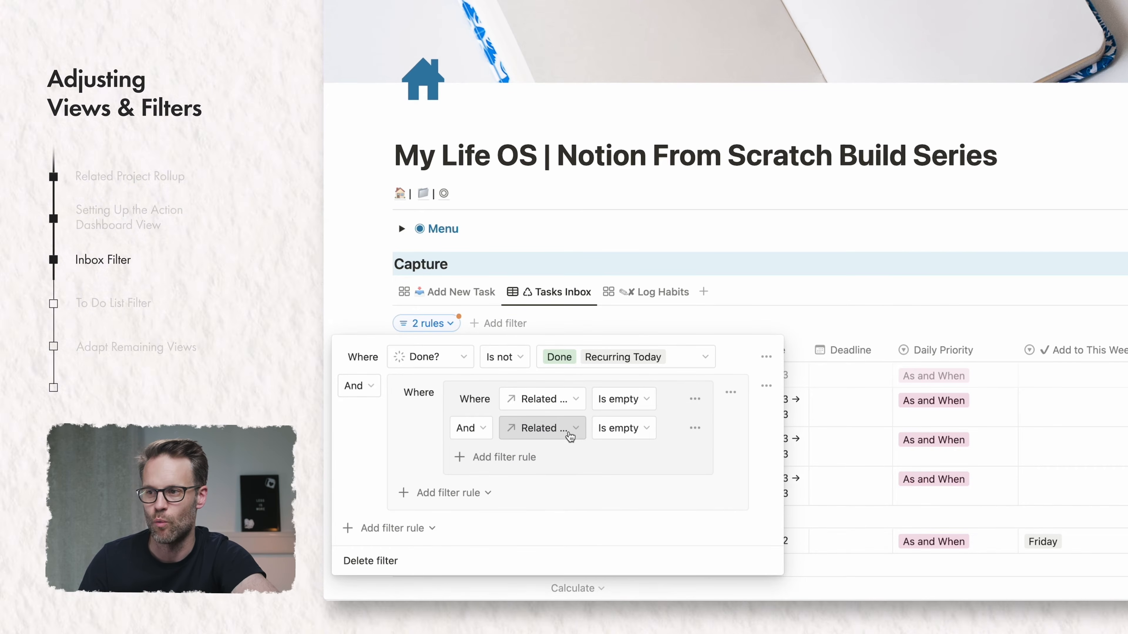
left_click(570, 435)
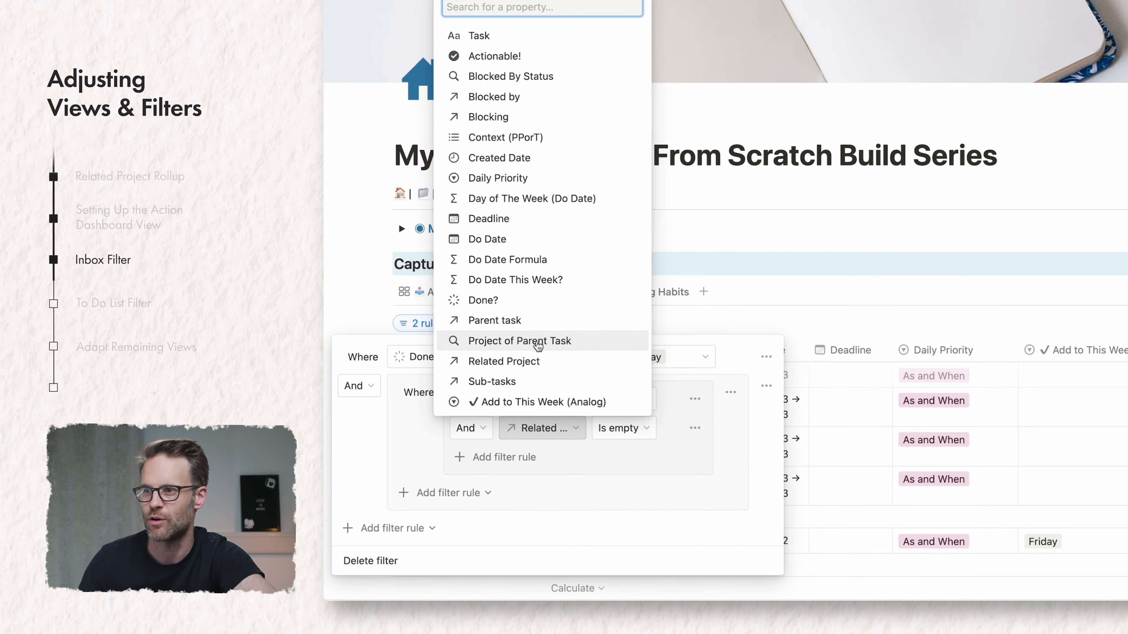
left_click(538, 345)
left_click(683, 430)
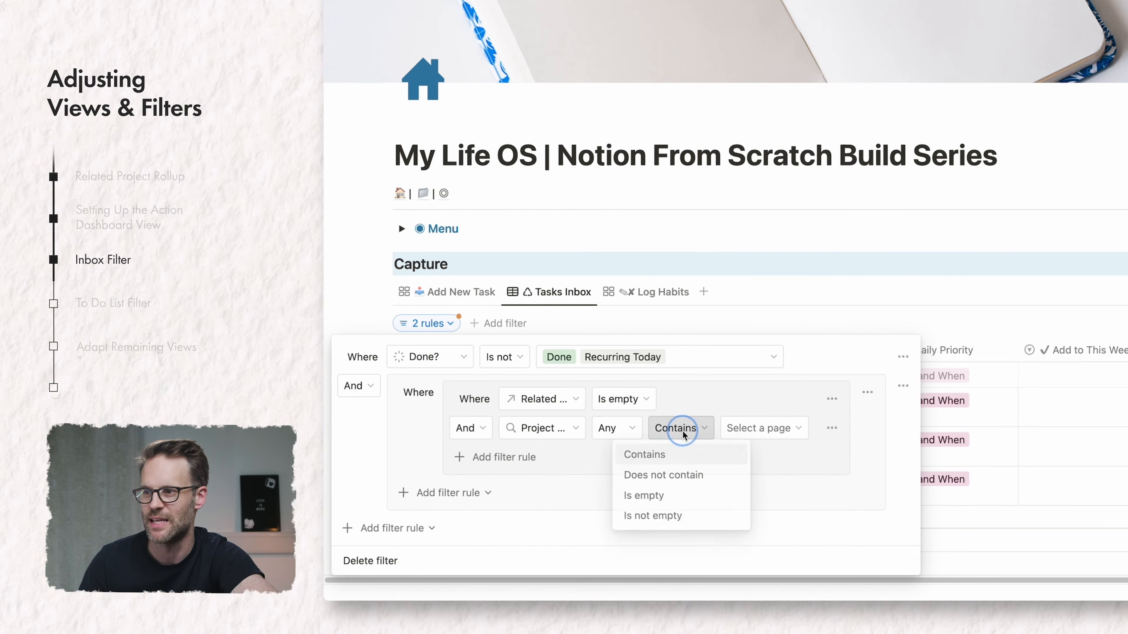
left_click(654, 494)
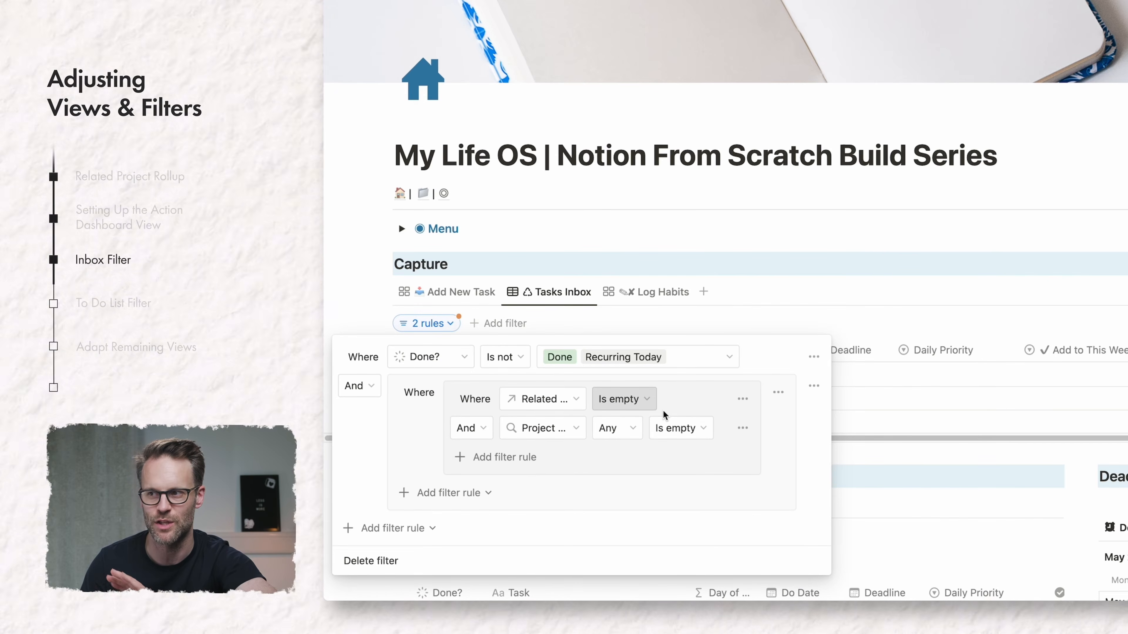
Step: Add a second nested filter group, joined by Or, with the rule Related Project Is empty
left_click(456, 497)
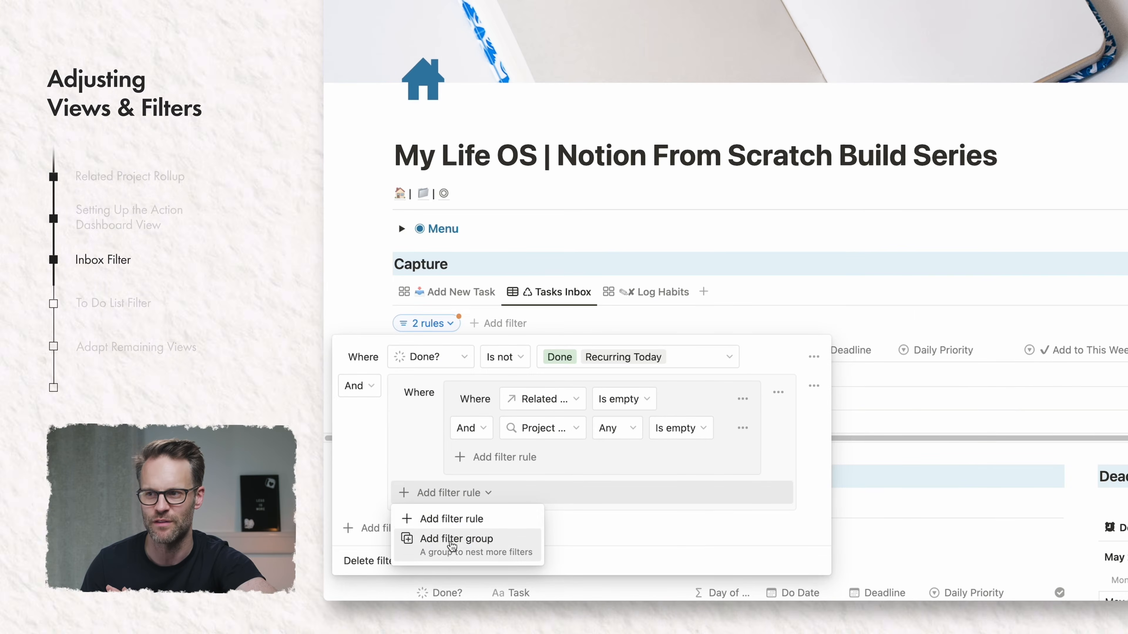
left_click(452, 542)
left_click(575, 450)
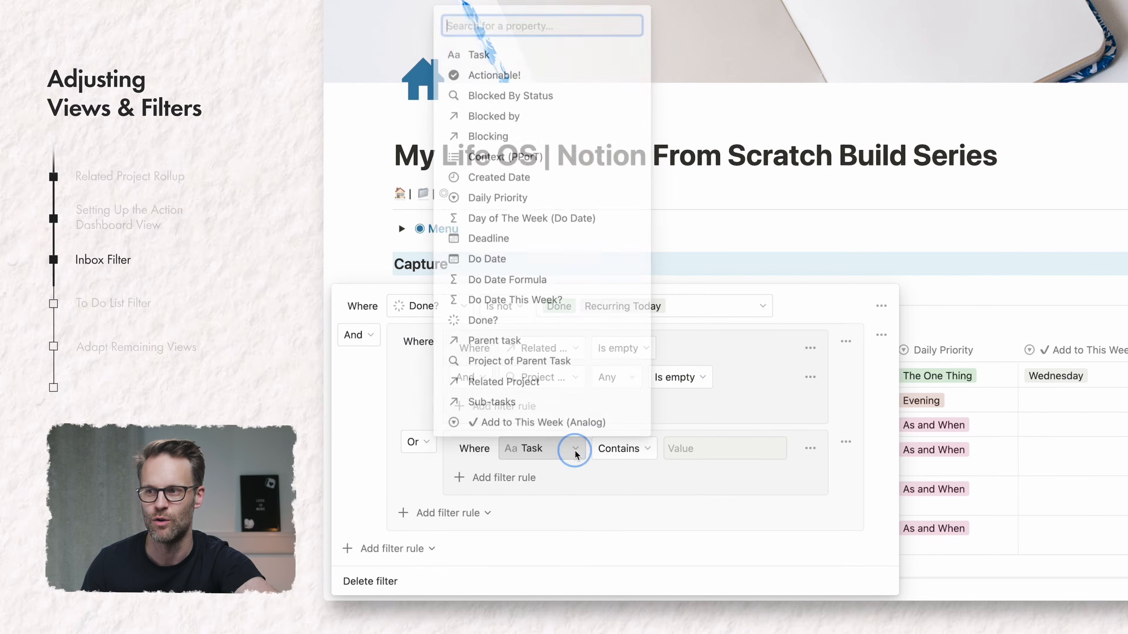
left_click(519, 384)
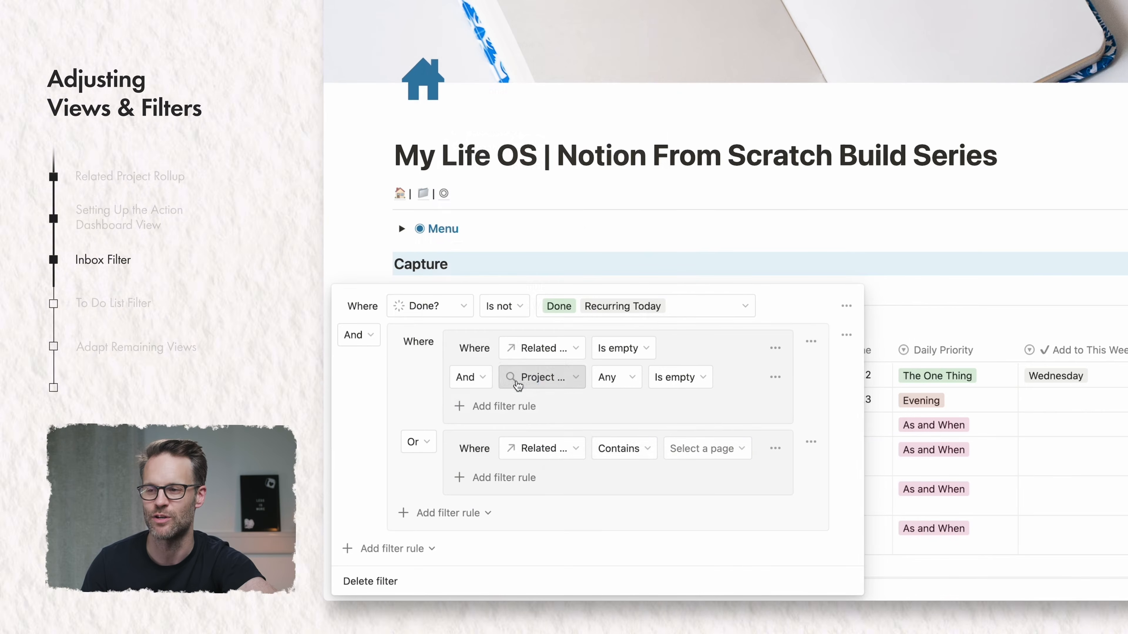
left_click(620, 448)
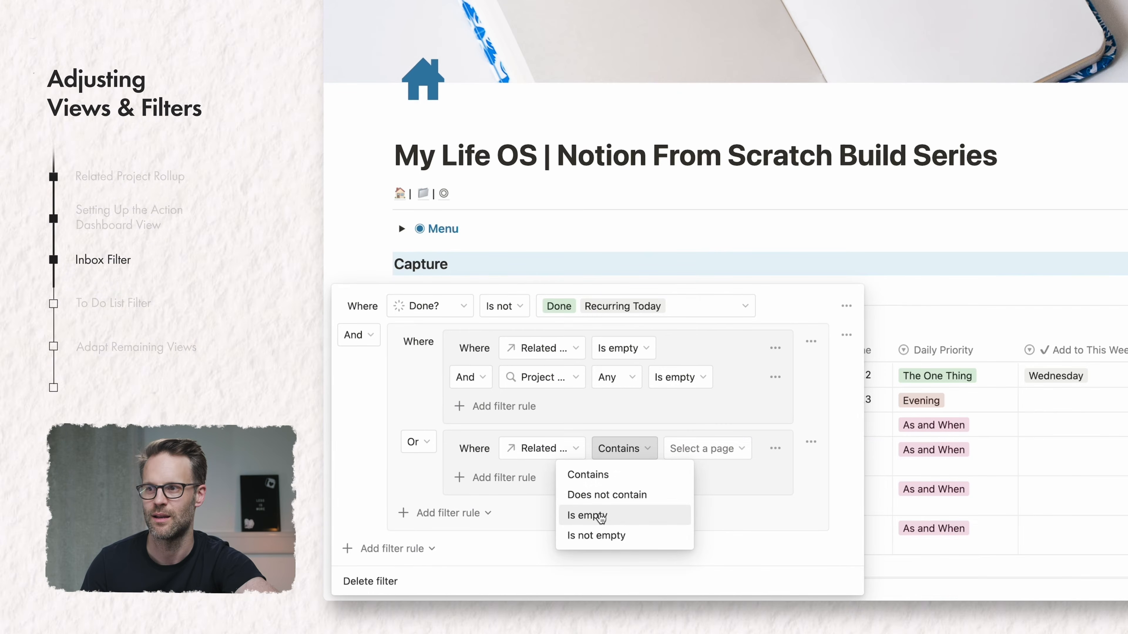
left_click(601, 516)
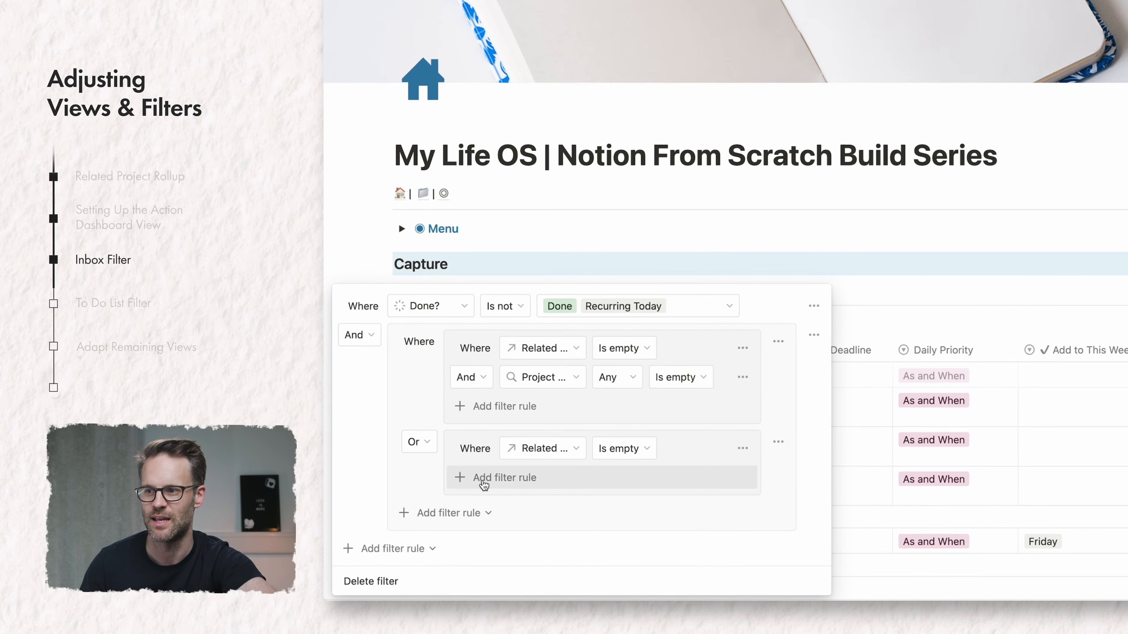
Step: Add the And rule Parent task Is empty to the second nested group of the Tasks Inbox filter
left_click(483, 481)
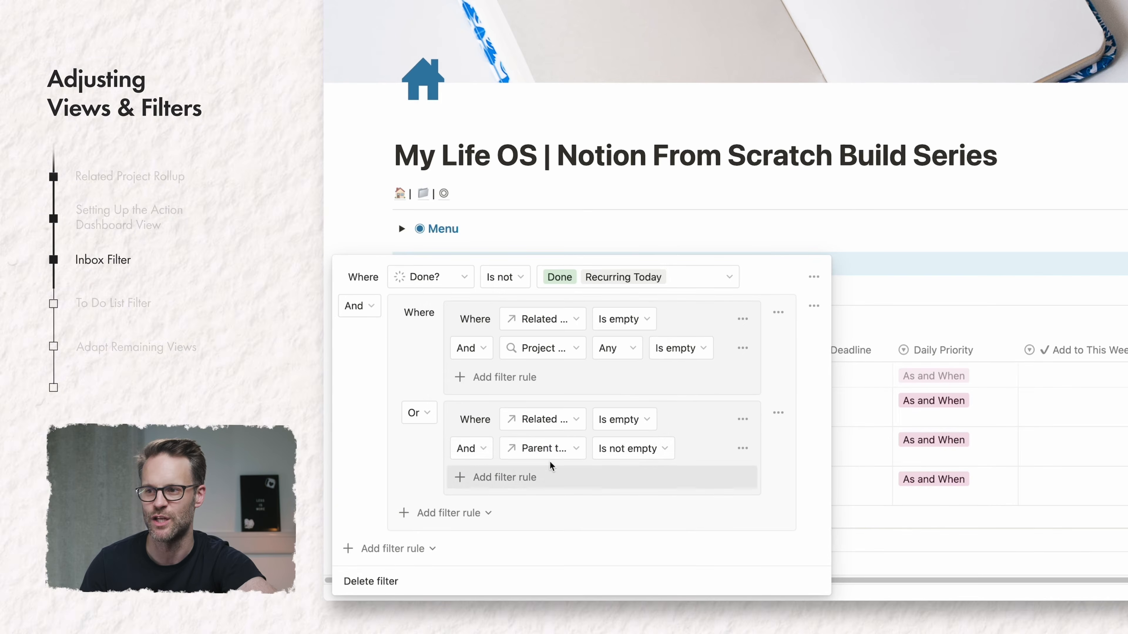
left_click(550, 459)
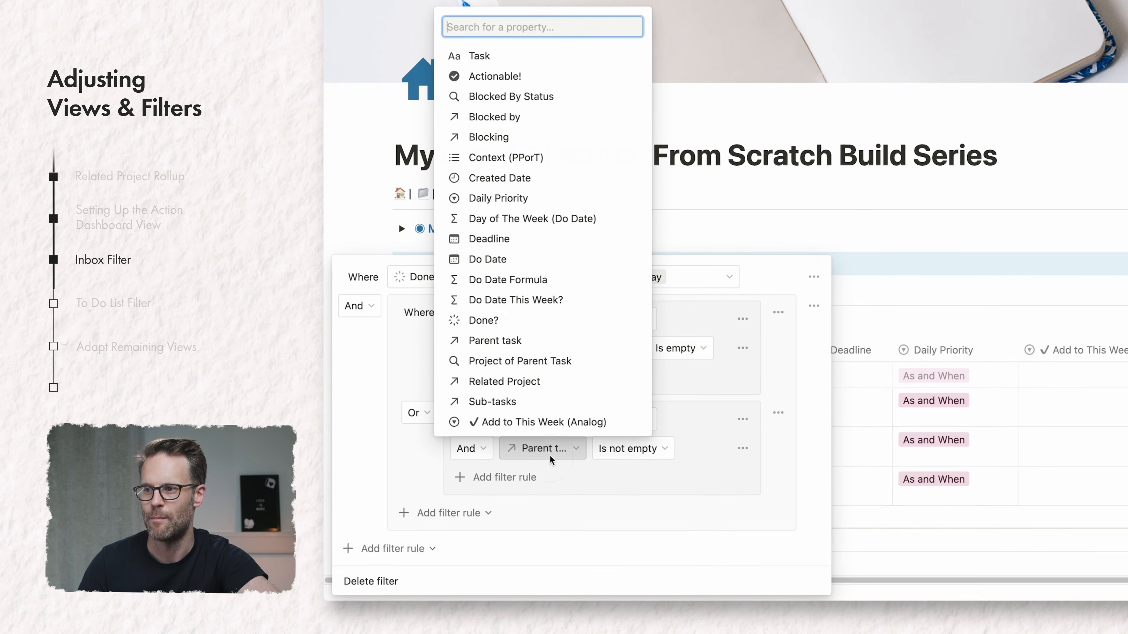
left_click(502, 341)
left_click(636, 449)
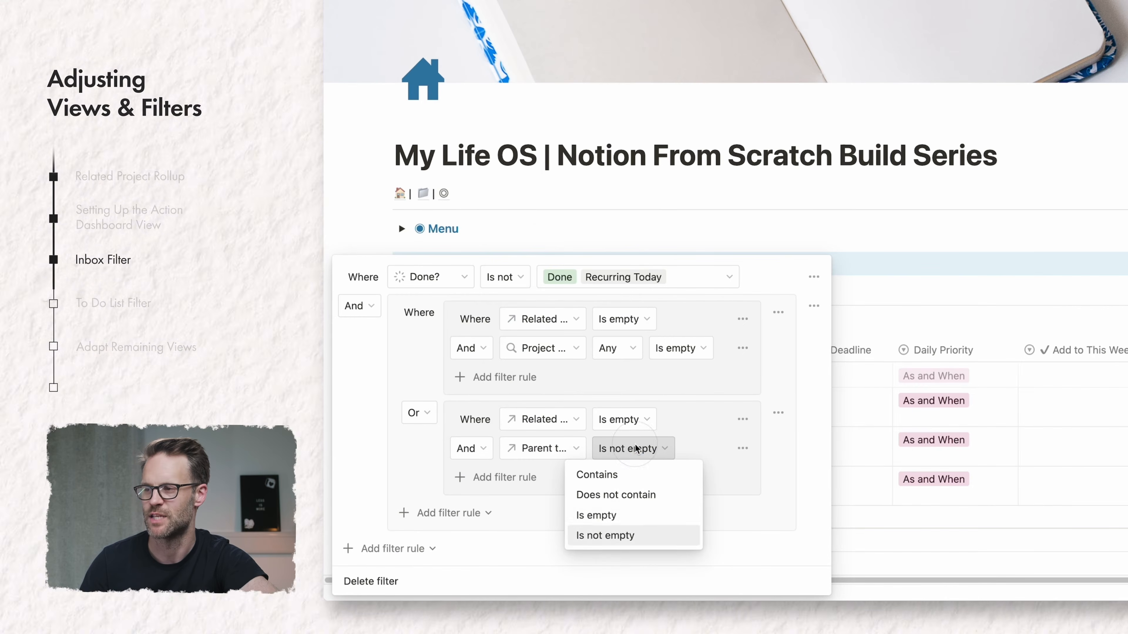
left_click(598, 515)
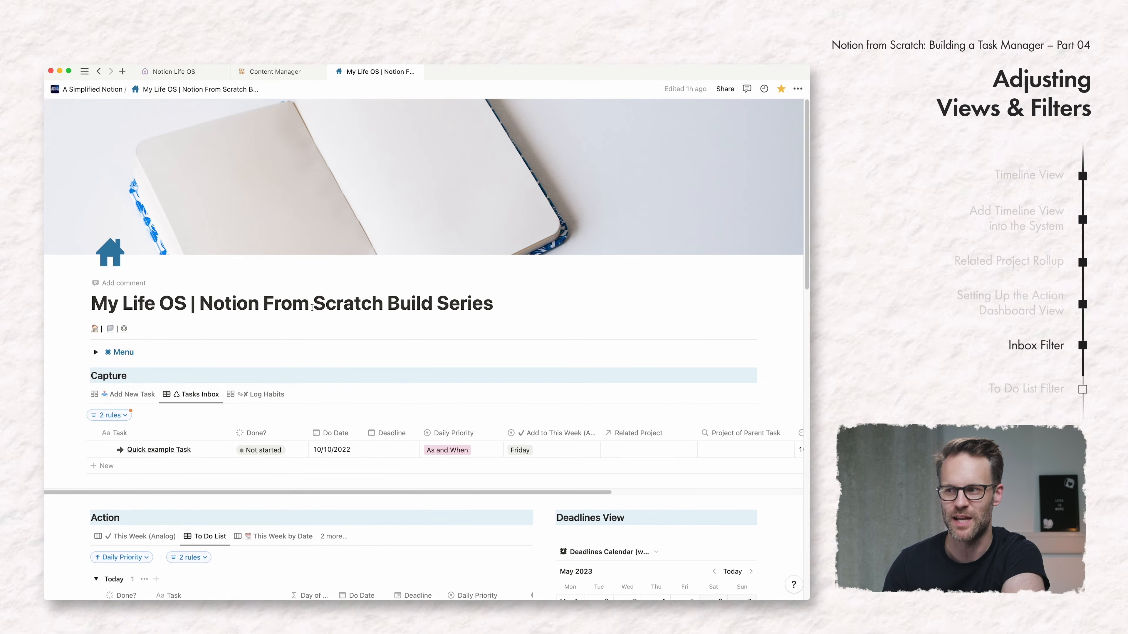
Step: Unlink the Side Hustle project from the Create Notion Tutorial (Parent) task in the To Do List's Next 30 days group
scroll(312, 308, "down", 10)
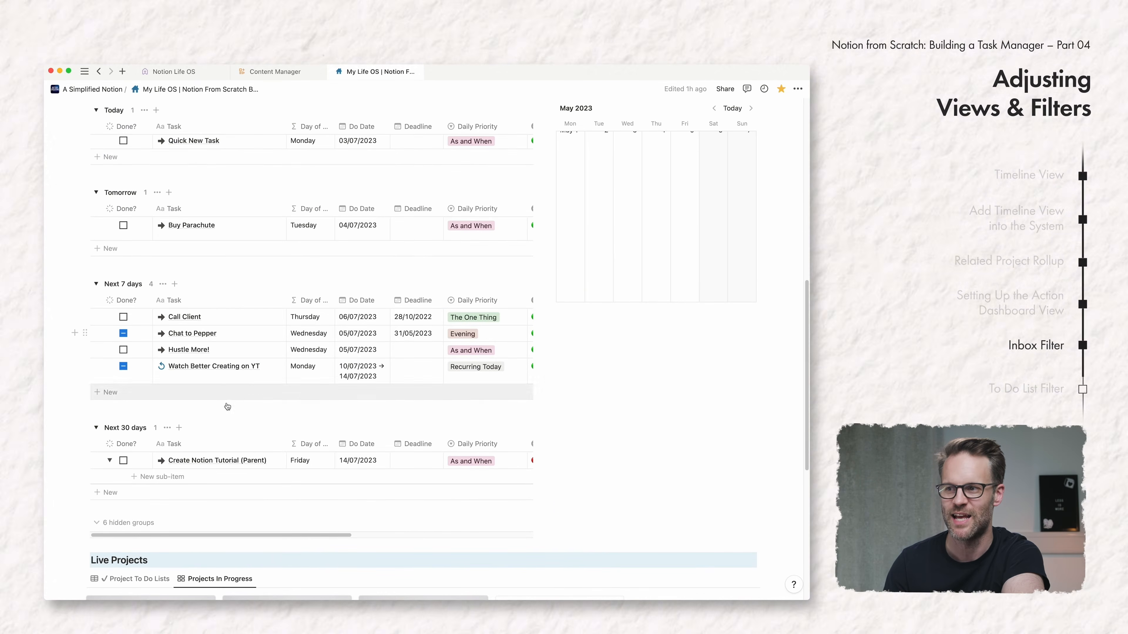
scroll(444, 467, "right", 10)
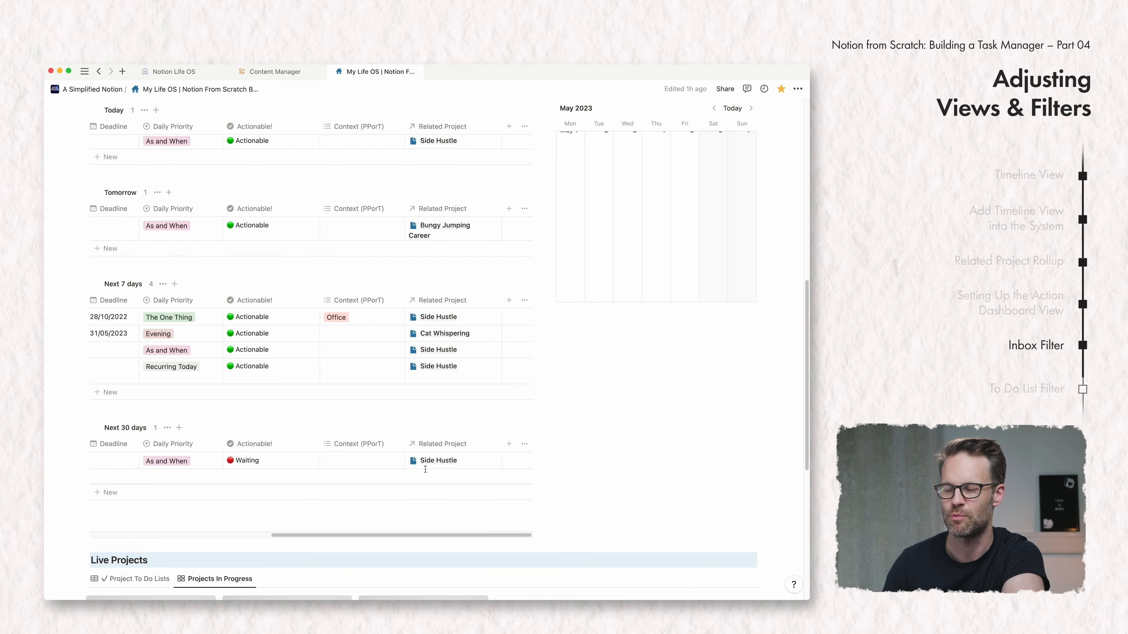
scroll(400, 477, "left", 10)
scroll(381, 483, "right", 10)
left_click(497, 461)
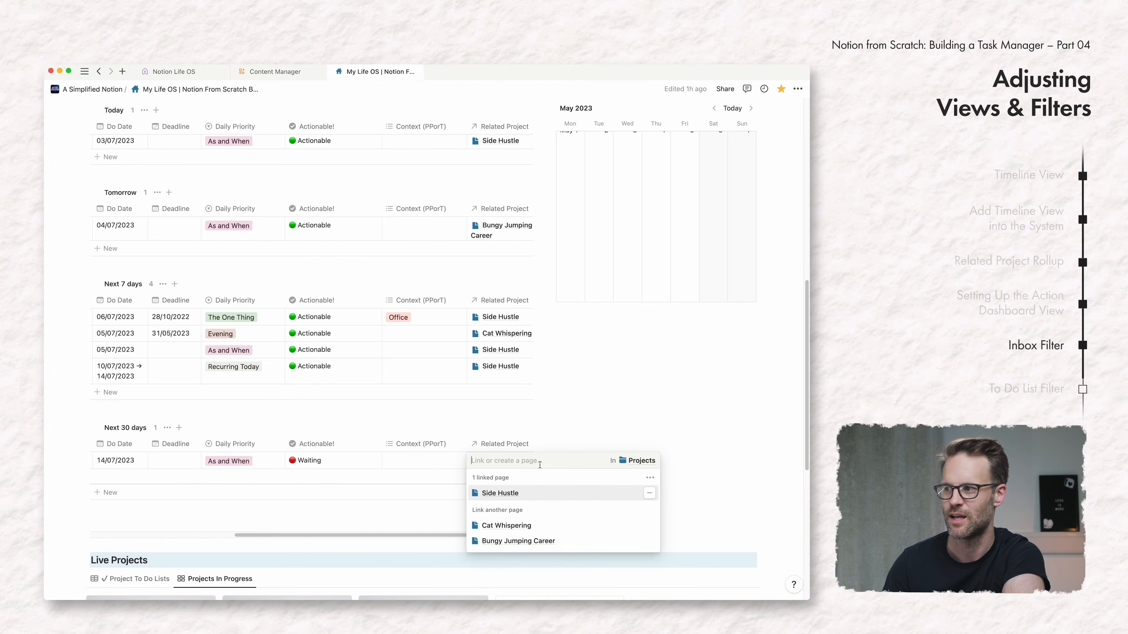
left_click(650, 494)
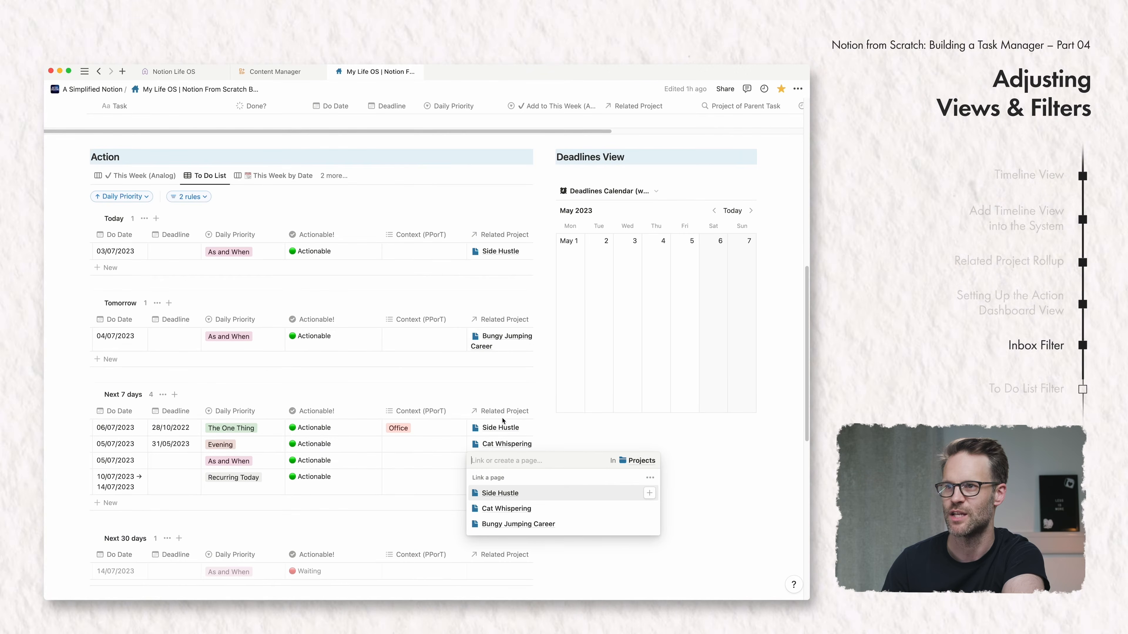
left_click(355, 355)
scroll(355, 351, "up", 15)
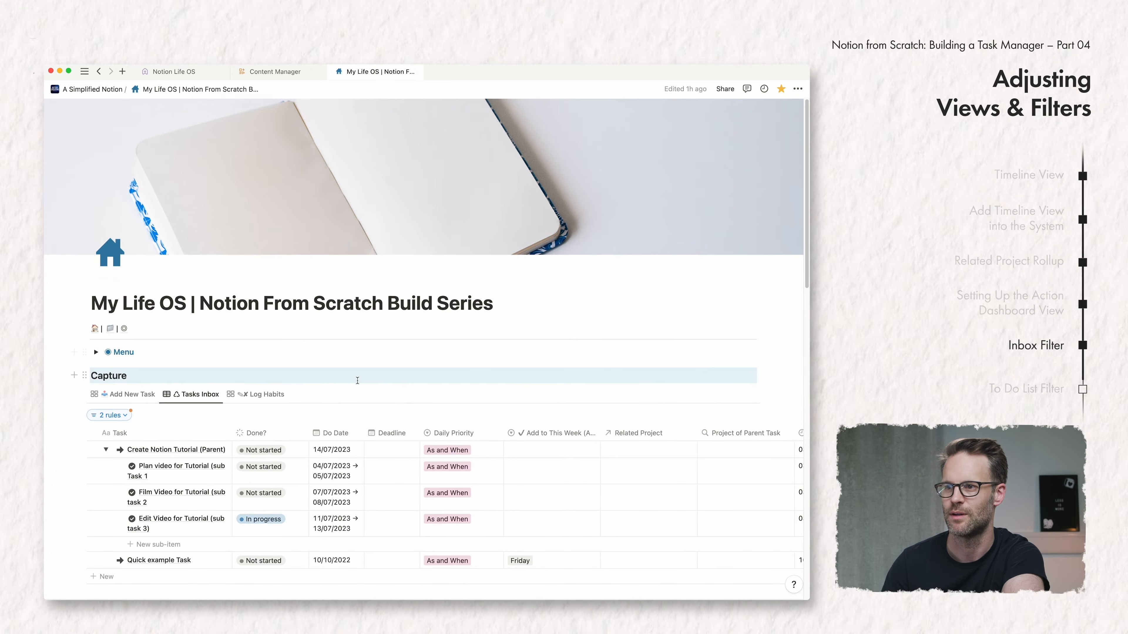
Step: Try relating the Plan video for Tutorial sub-task to Side Hustle in the Tasks Inbox, and take the link back
scroll(357, 381, "down", 1)
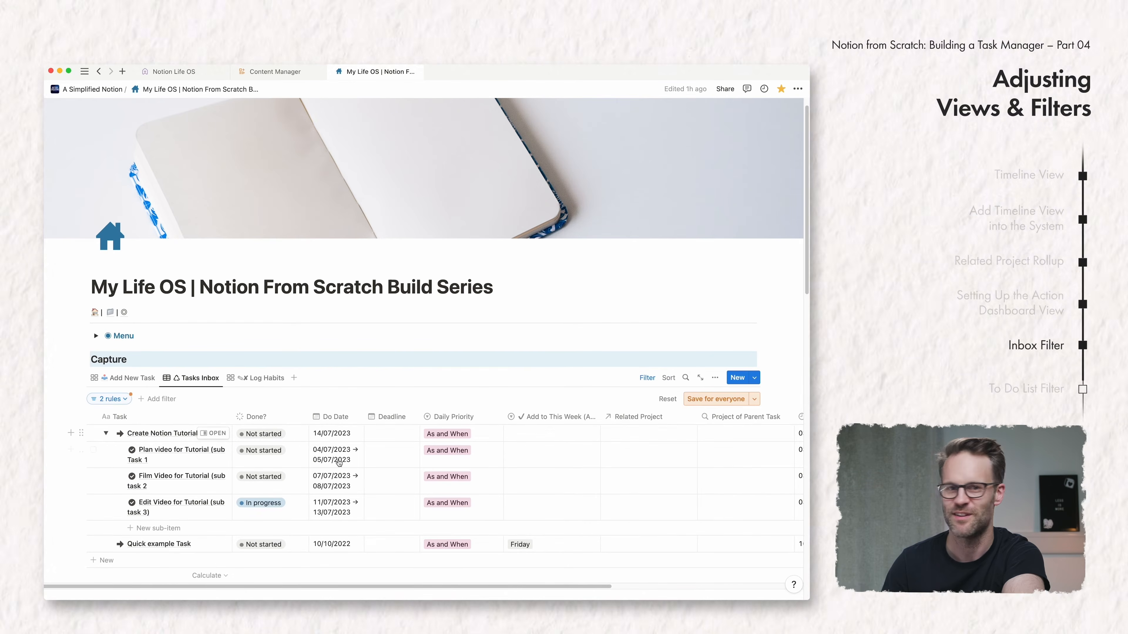
left_click(632, 458)
left_click(634, 482)
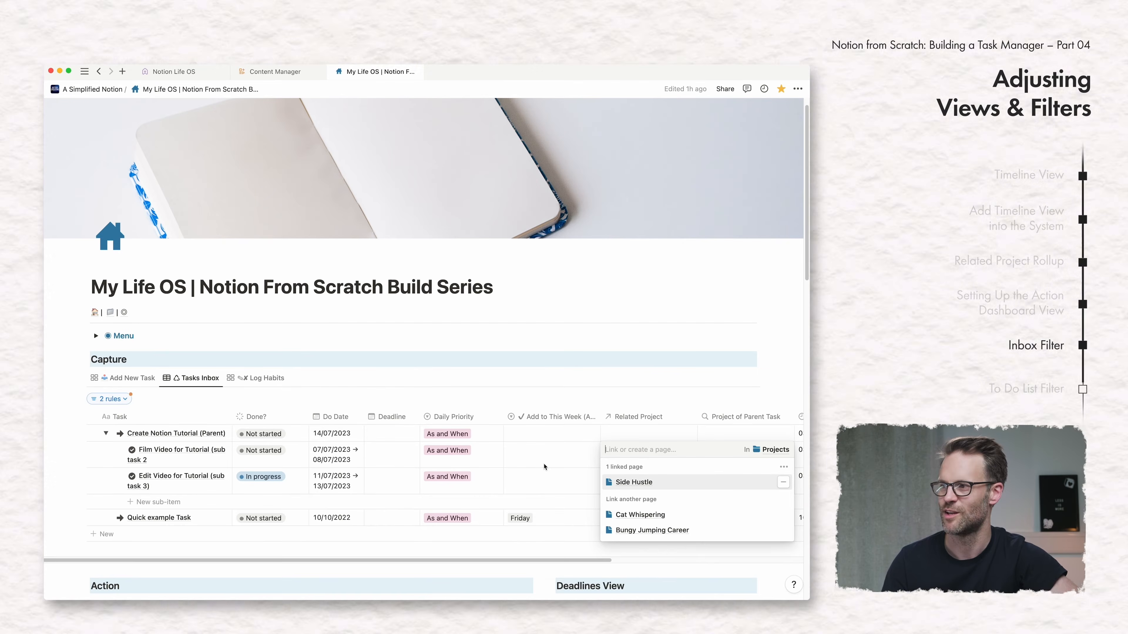
key("Escape")
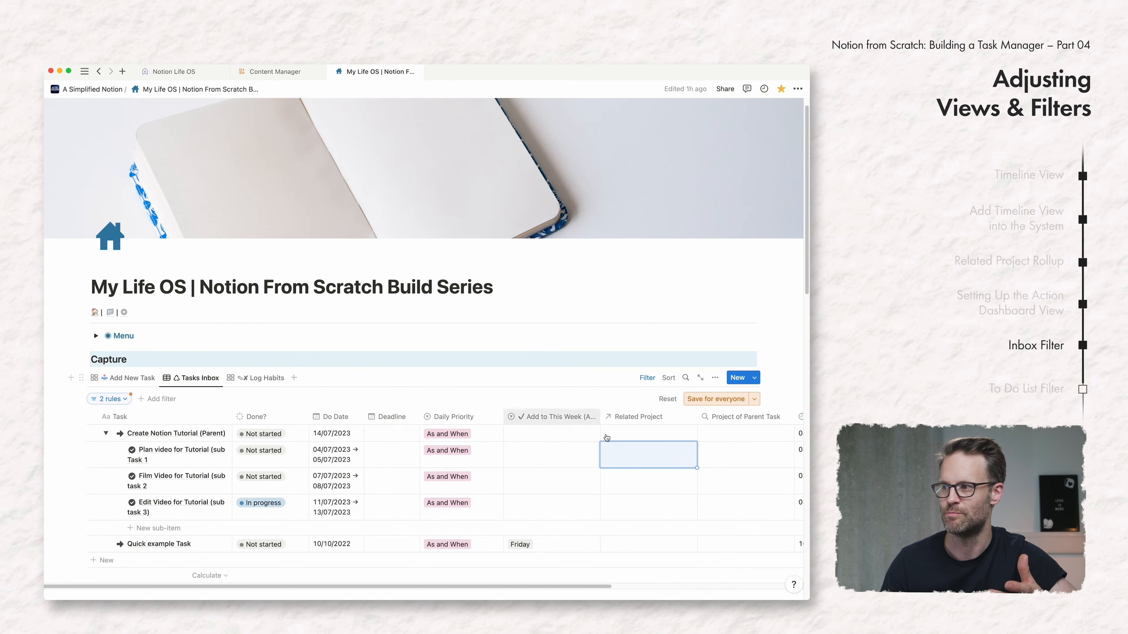
Step: Relate the Create Notion Tutorial (Parent) task to the Side Hustle project and save the Tasks Inbox filter for everyone
left_click(655, 434)
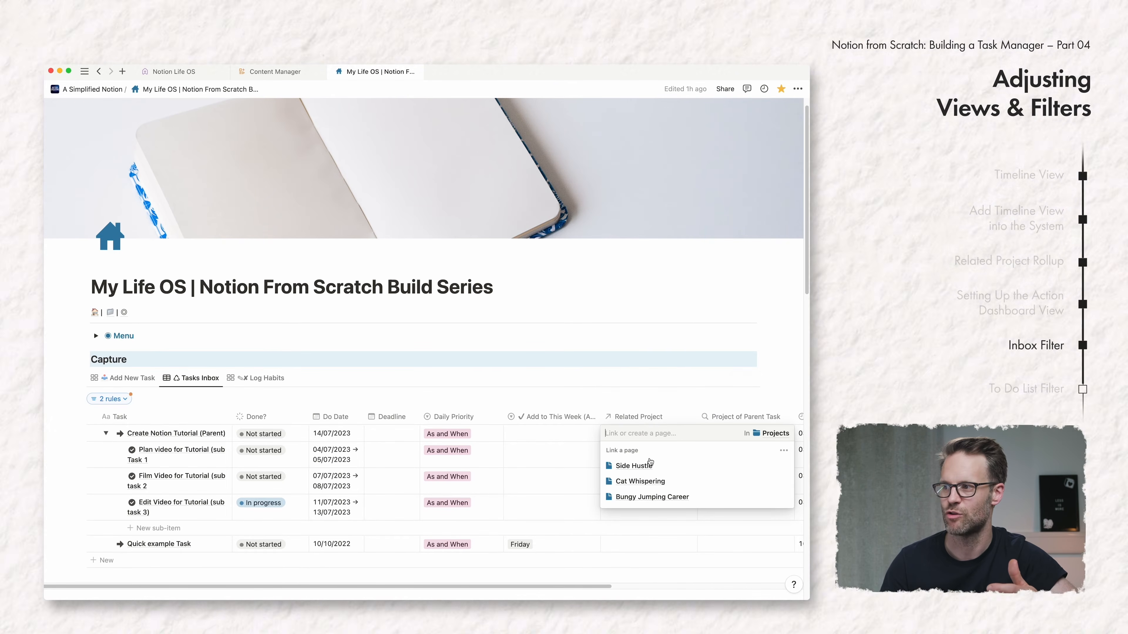
left_click(641, 467)
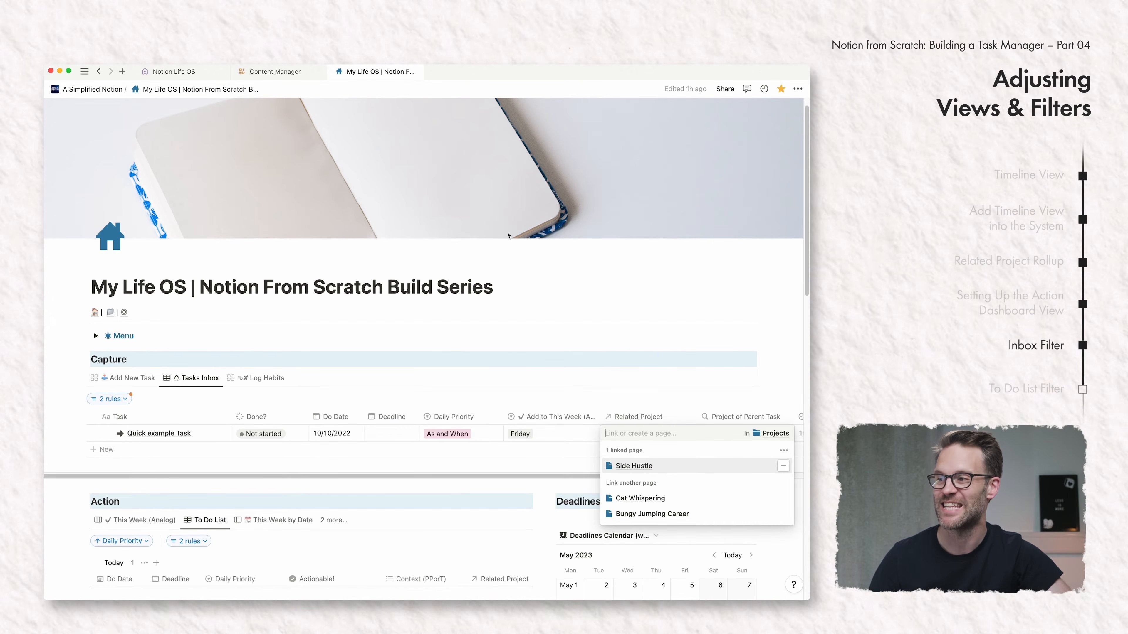
left_click(572, 343)
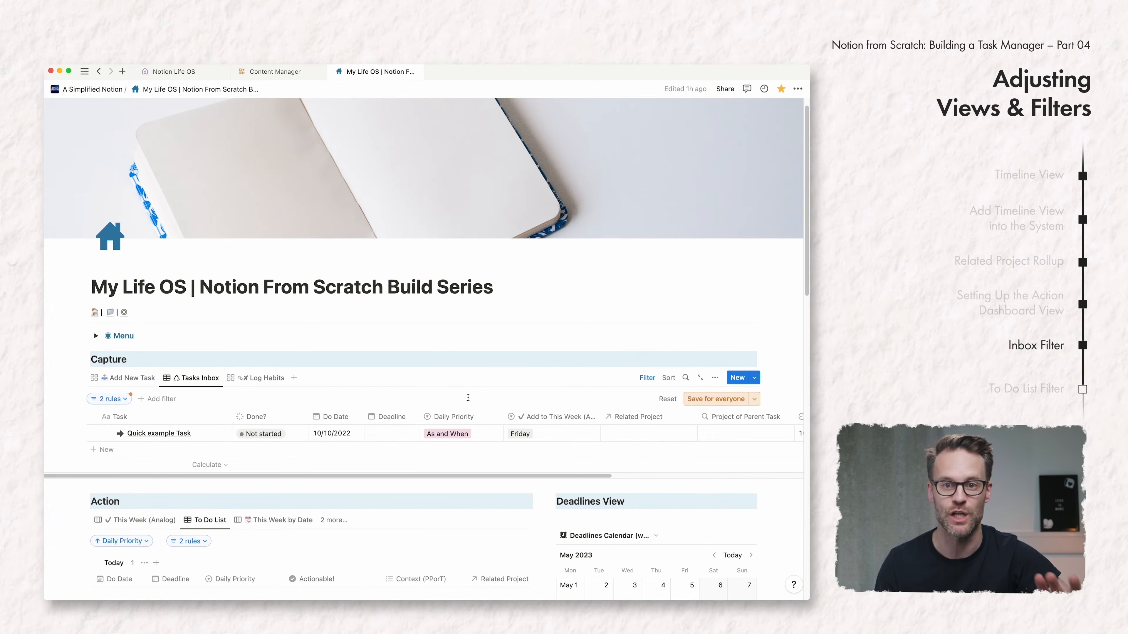
left_click(732, 399)
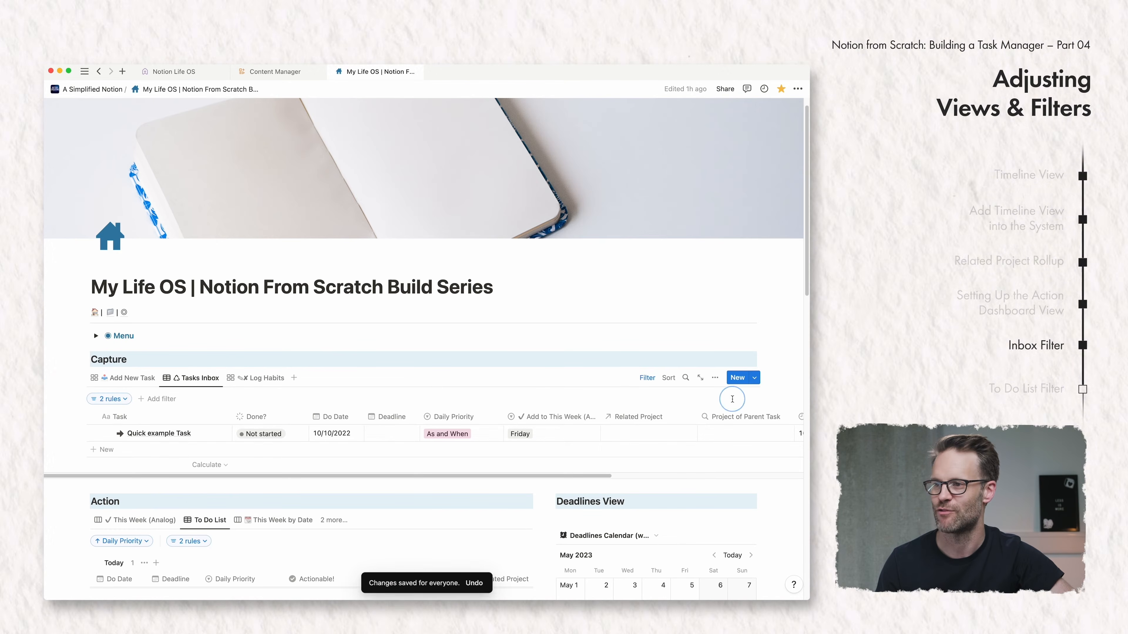
Step: Review the Tasks Inbox filter rules and examine the nested To Do List (Experiment) filter groups on the other Life OS page
left_click(126, 399)
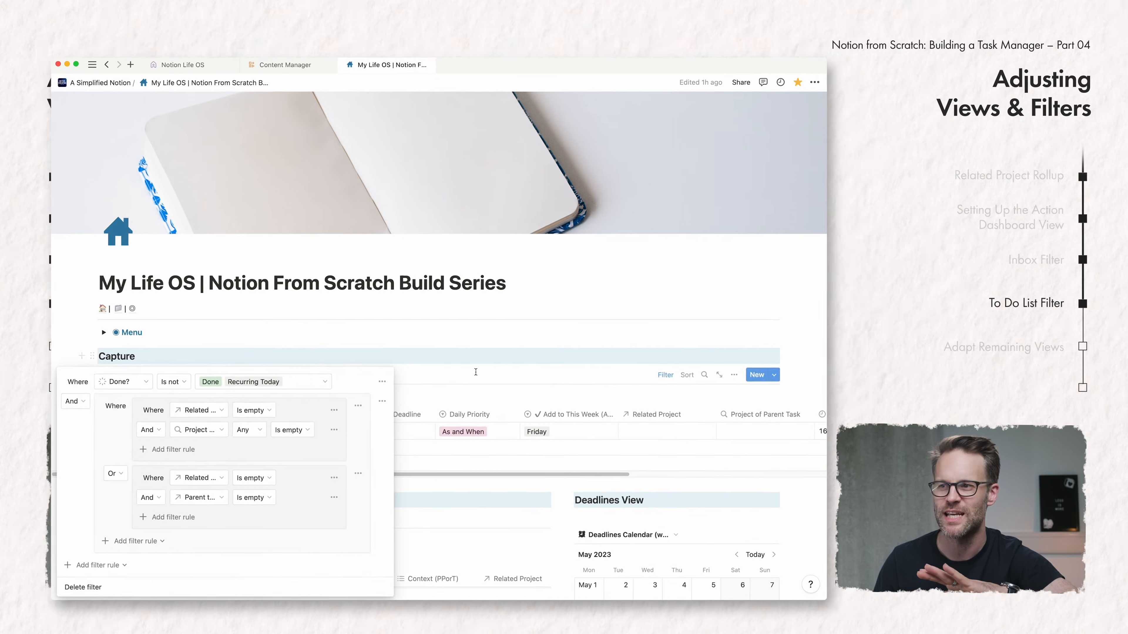
left_click(944, 262)
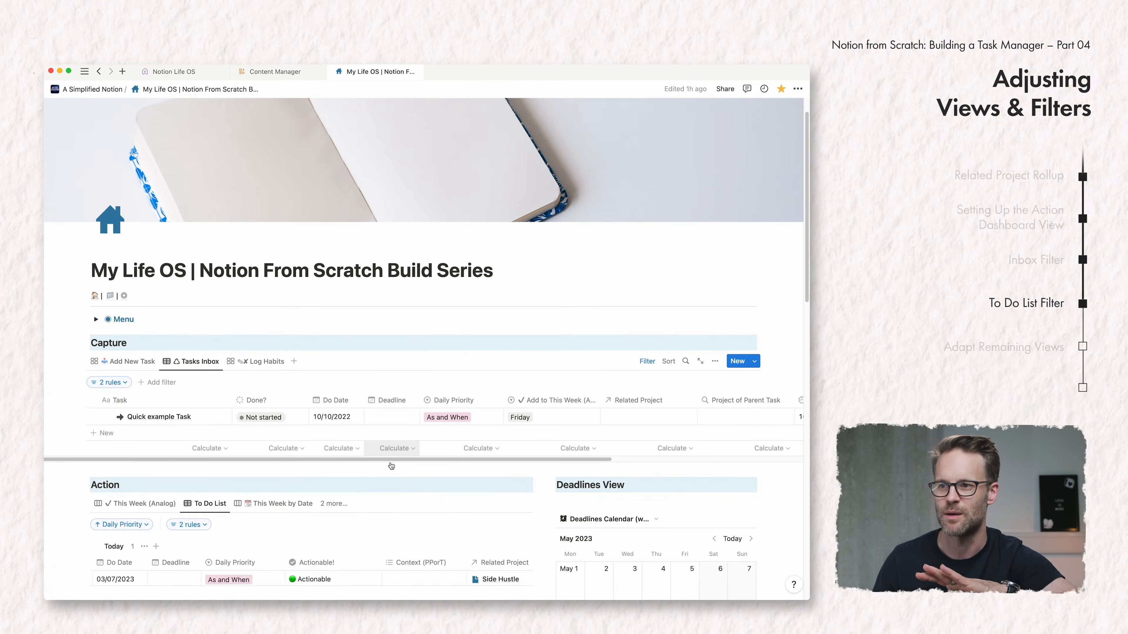
scroll(209, 428, "down", 5)
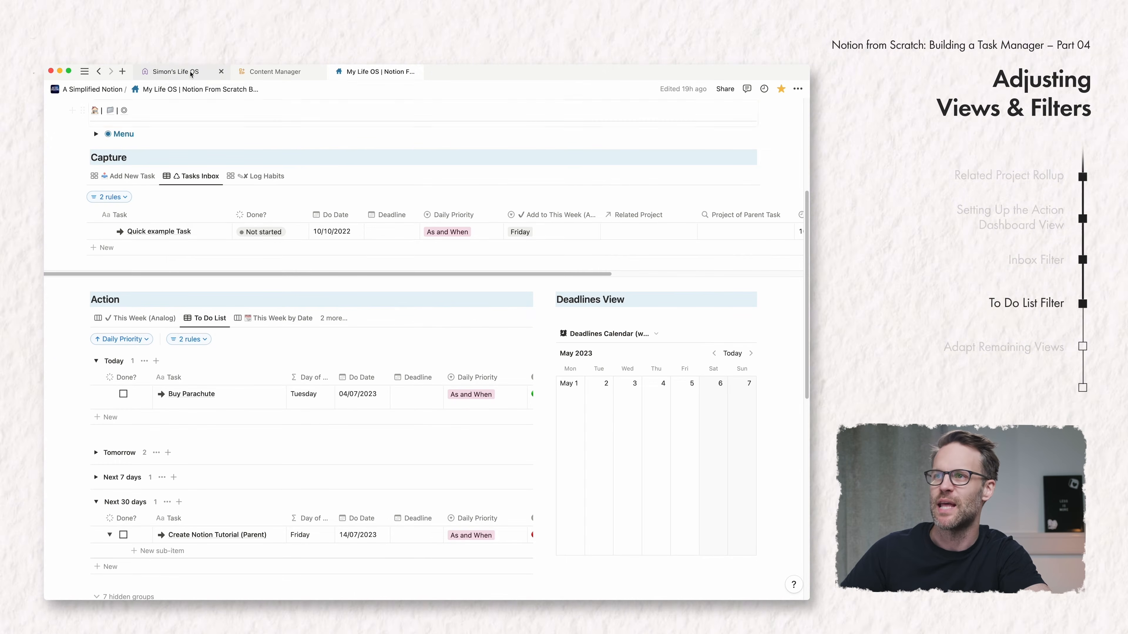
left_click(214, 72)
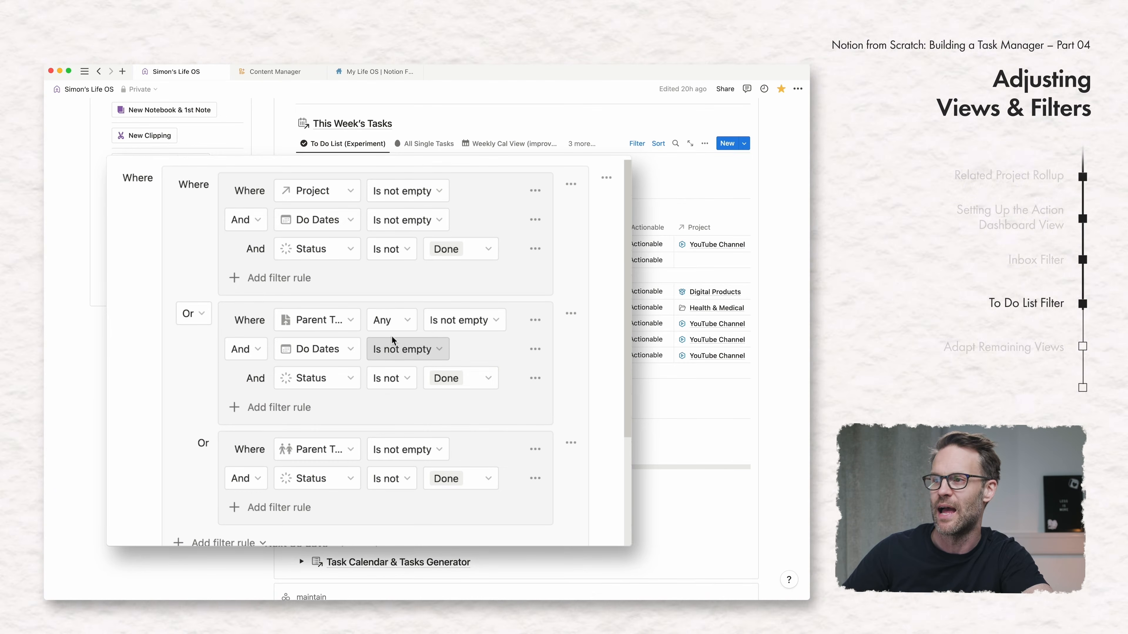
scroll(463, 391, "down", 1)
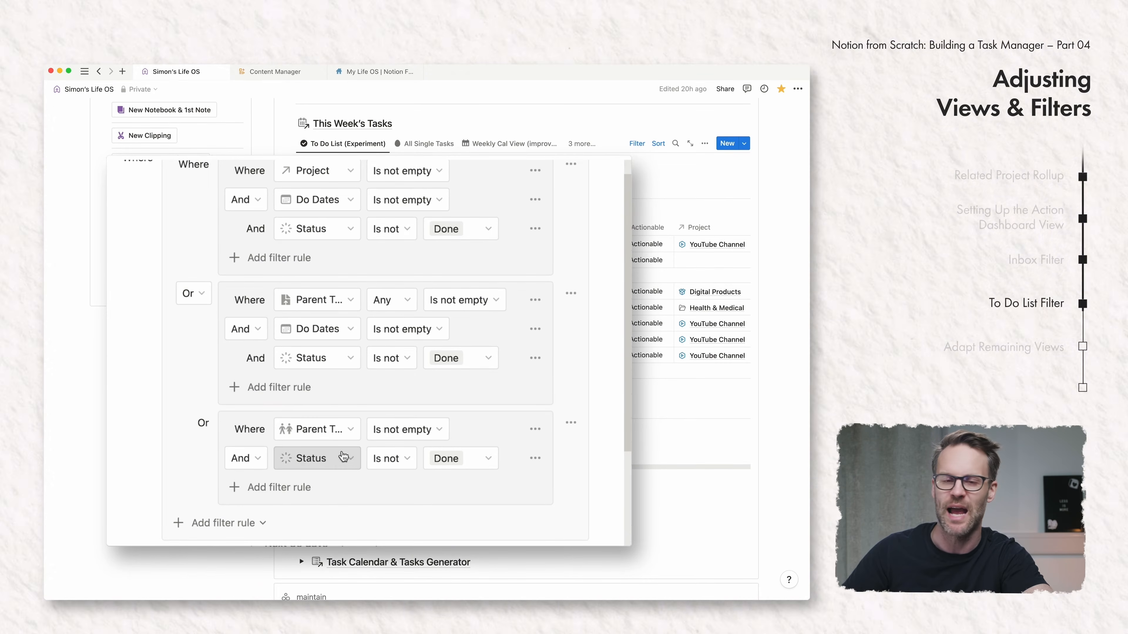
scroll(387, 440, "down", 1)
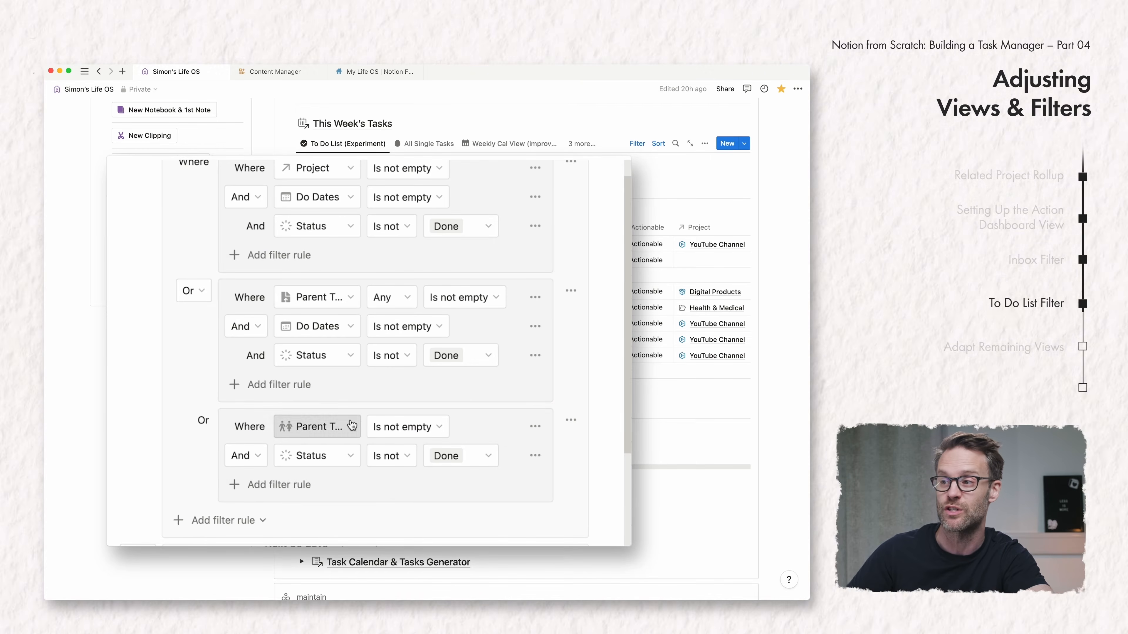
scroll(353, 458, "down", 5)
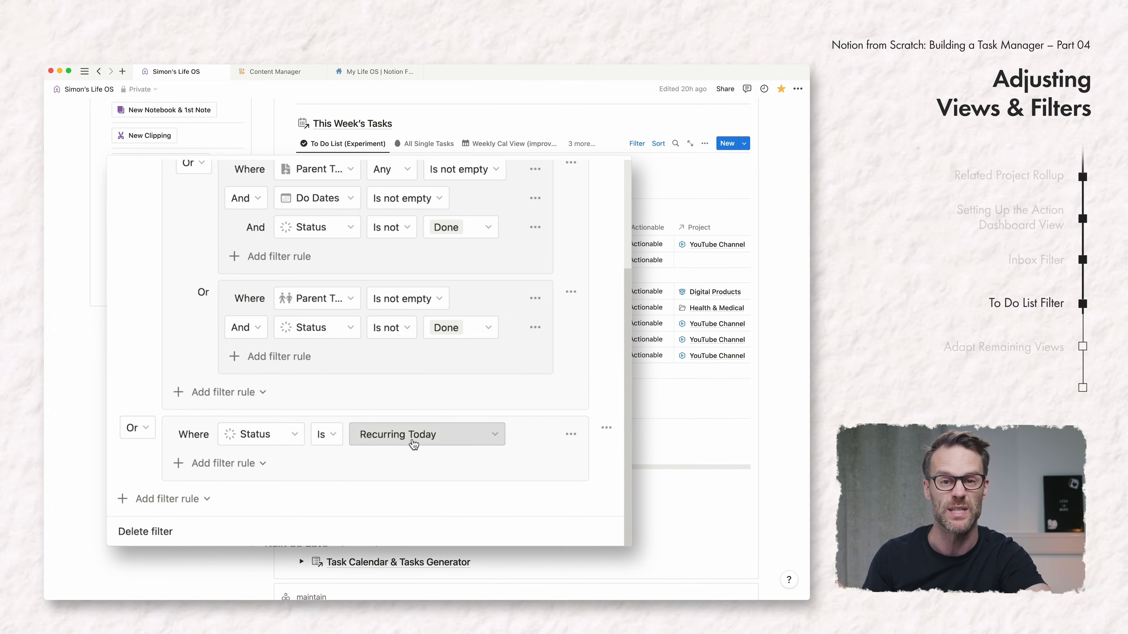
scroll(418, 421, "up", 4)
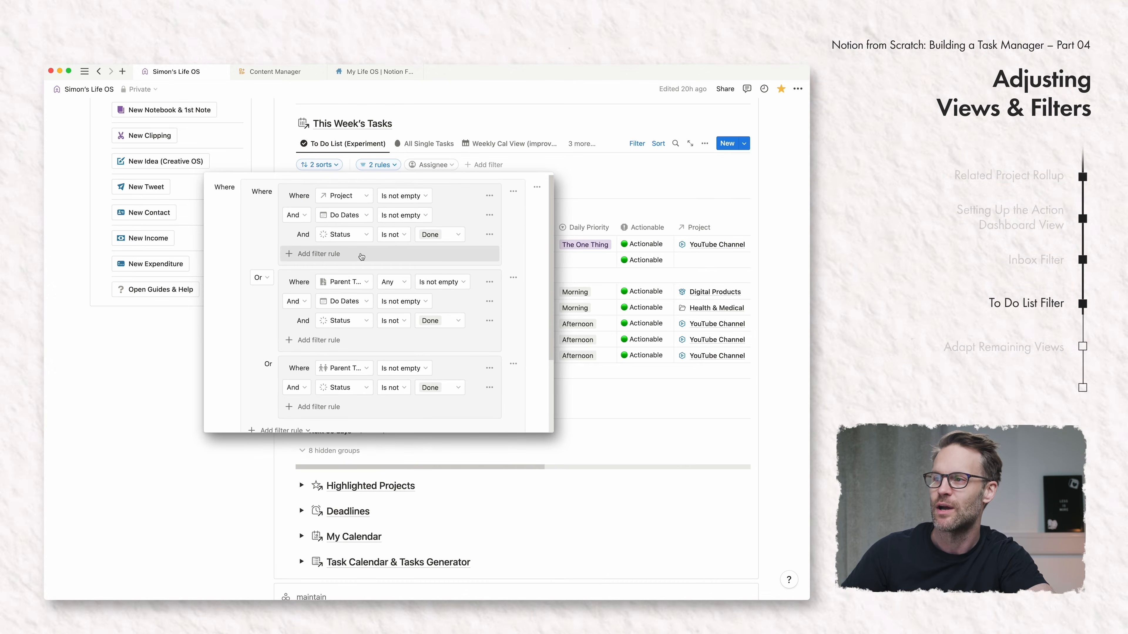
Step: Return to the My Life OS build page and turn the To Do List filter's Related Project Is not empty rule into a group
left_click(377, 72)
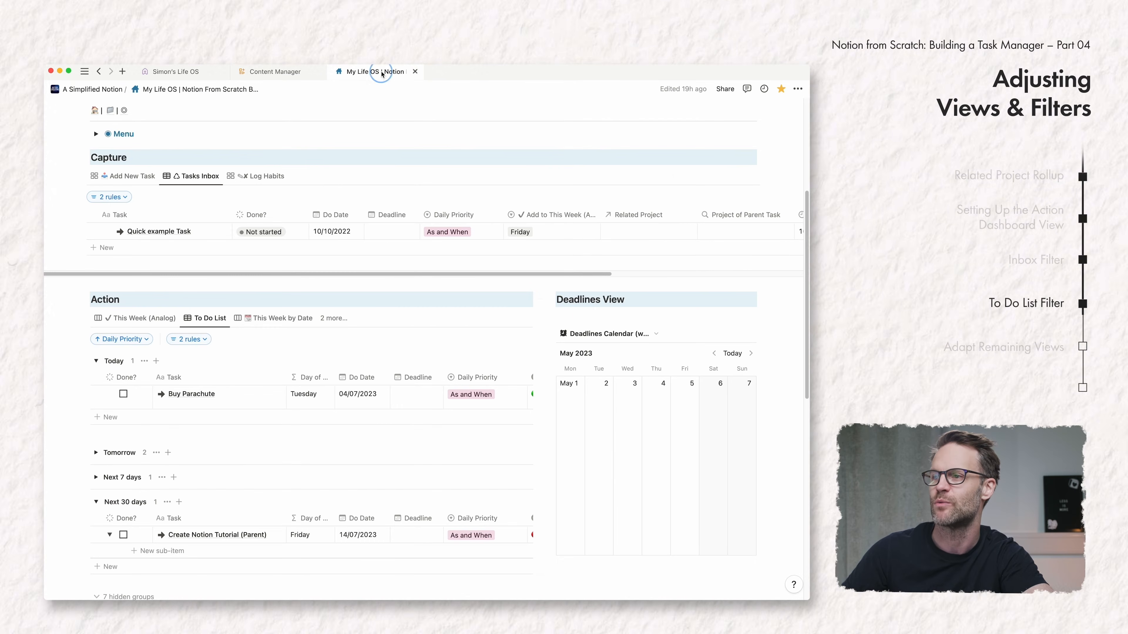
left_click(293, 309)
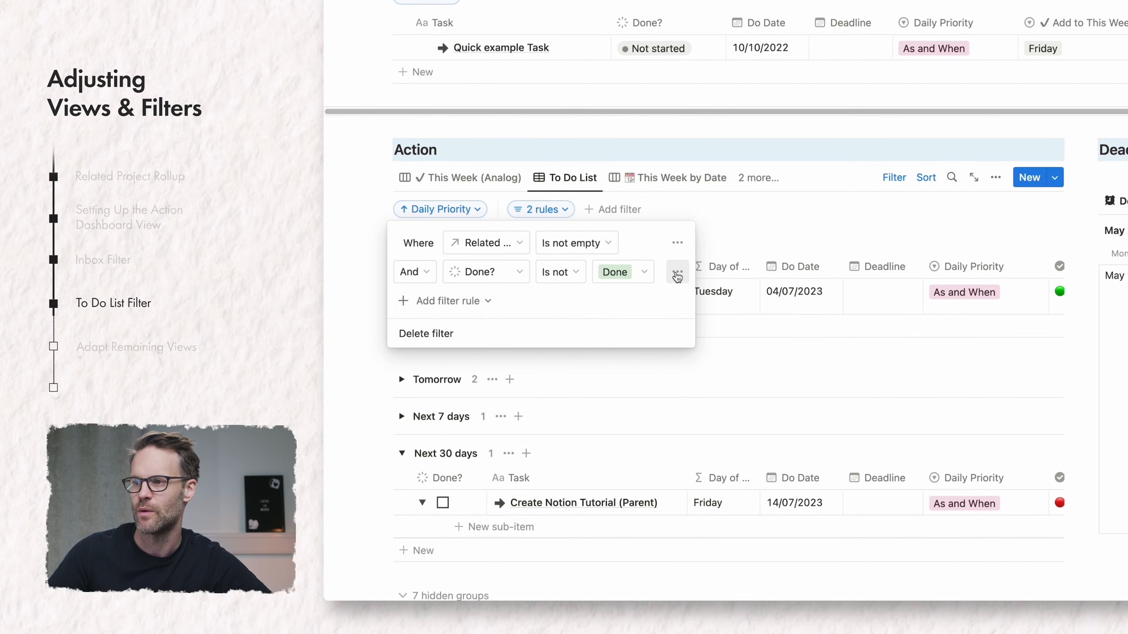
left_click(677, 243)
left_click(686, 310)
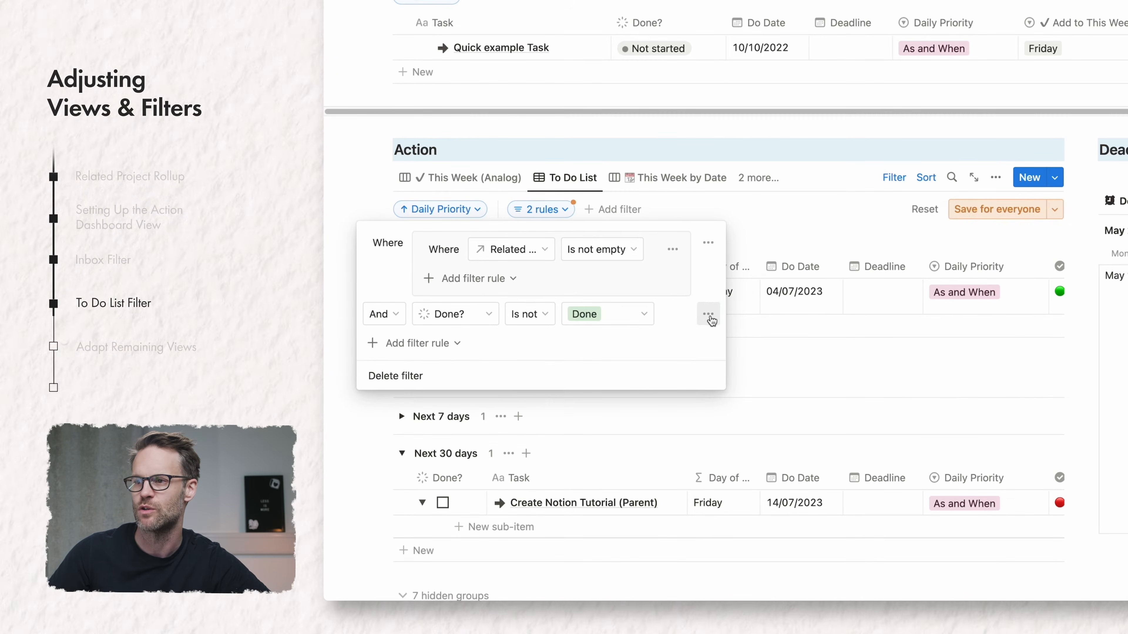
Step: Join the To Do List filter's Done? rule with Or and set it to Is Recurring Today
left_click(383, 314)
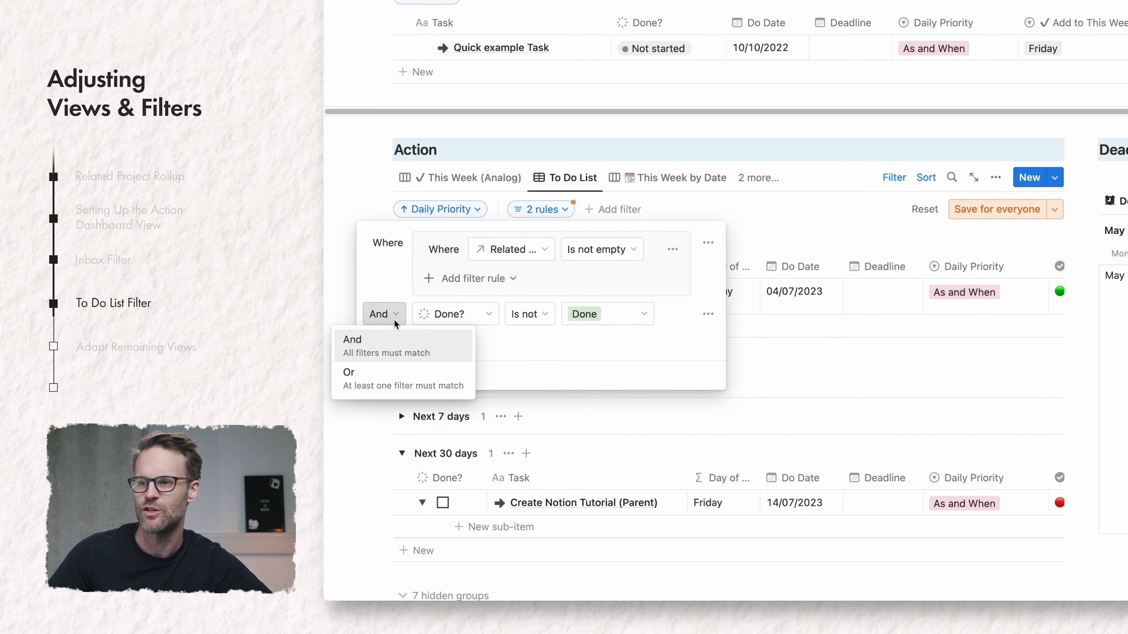
left_click(369, 374)
left_click(481, 316)
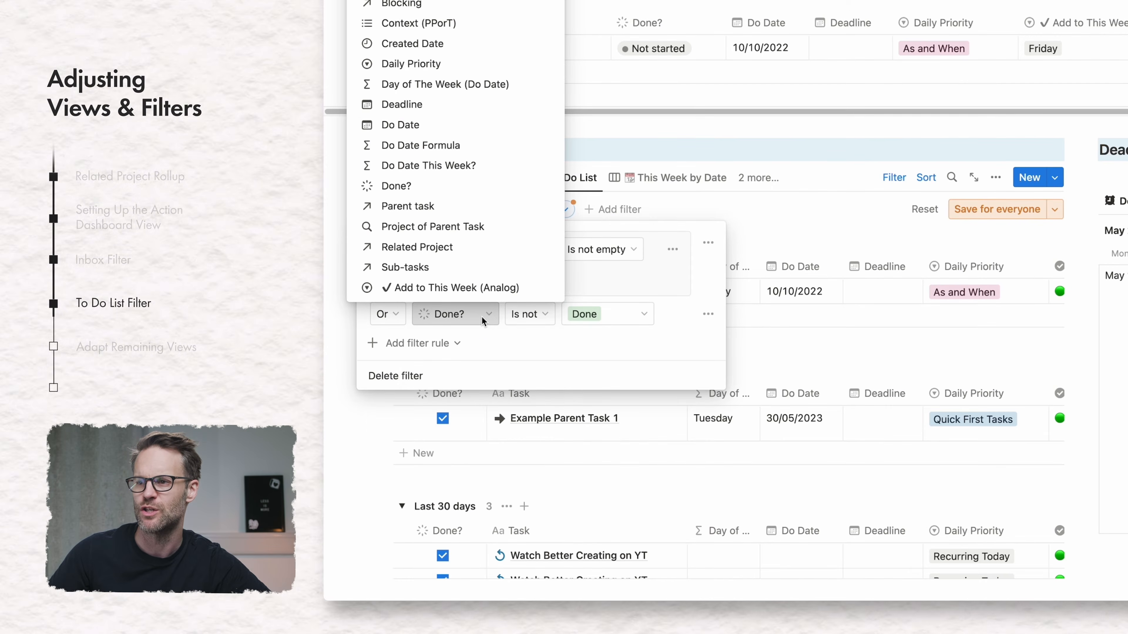
left_click(480, 316)
left_click(547, 325)
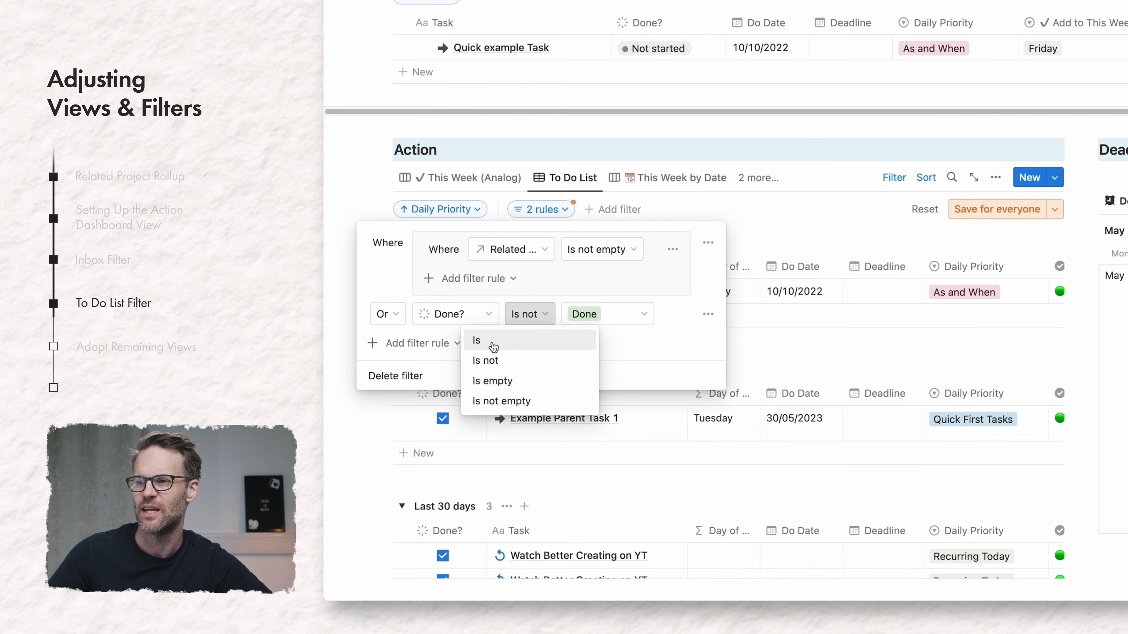
left_click(497, 339)
left_click(603, 323)
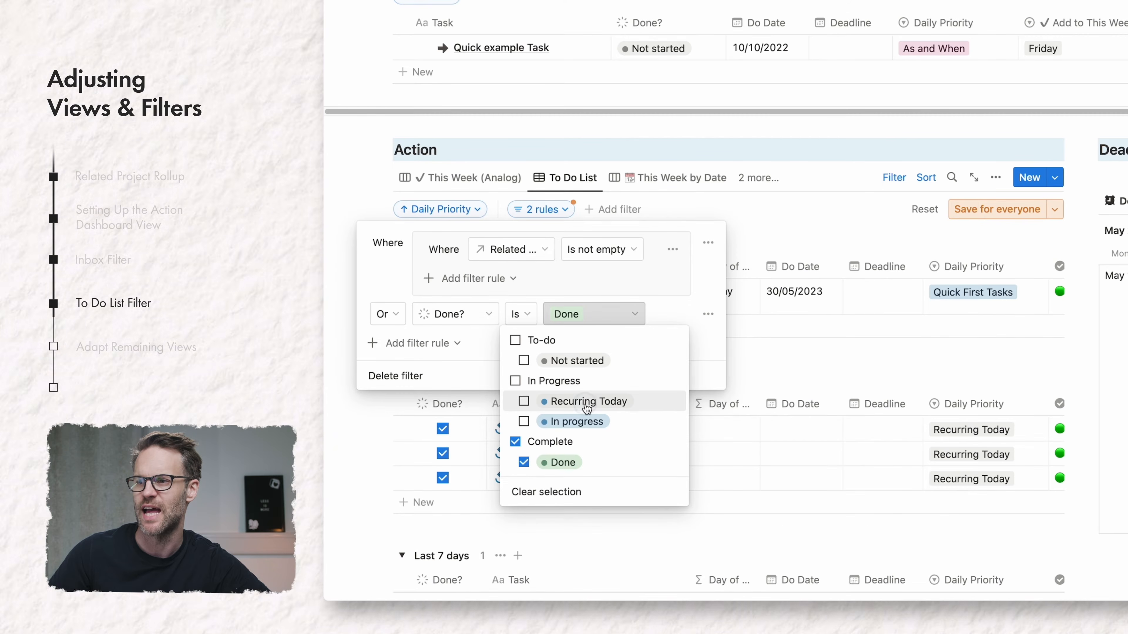
left_click(581, 402)
left_click(515, 442)
left_click(701, 350)
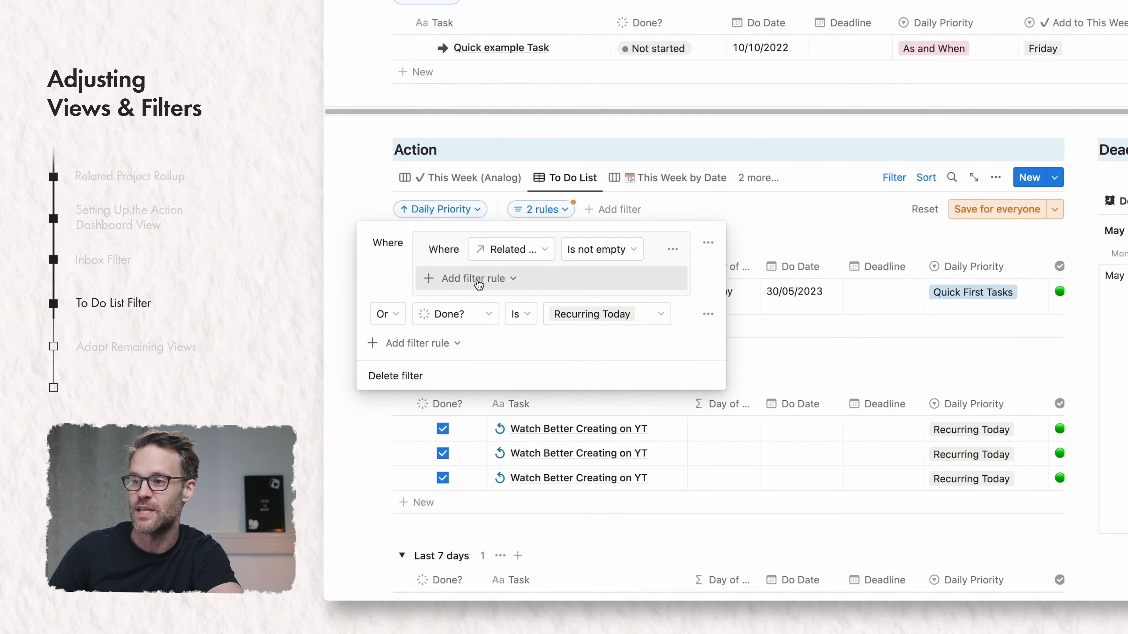
Step: Add the And rule Do Date Is not empty to the Related Project group of the To Do List filter
left_click(479, 279)
left_click(466, 312)
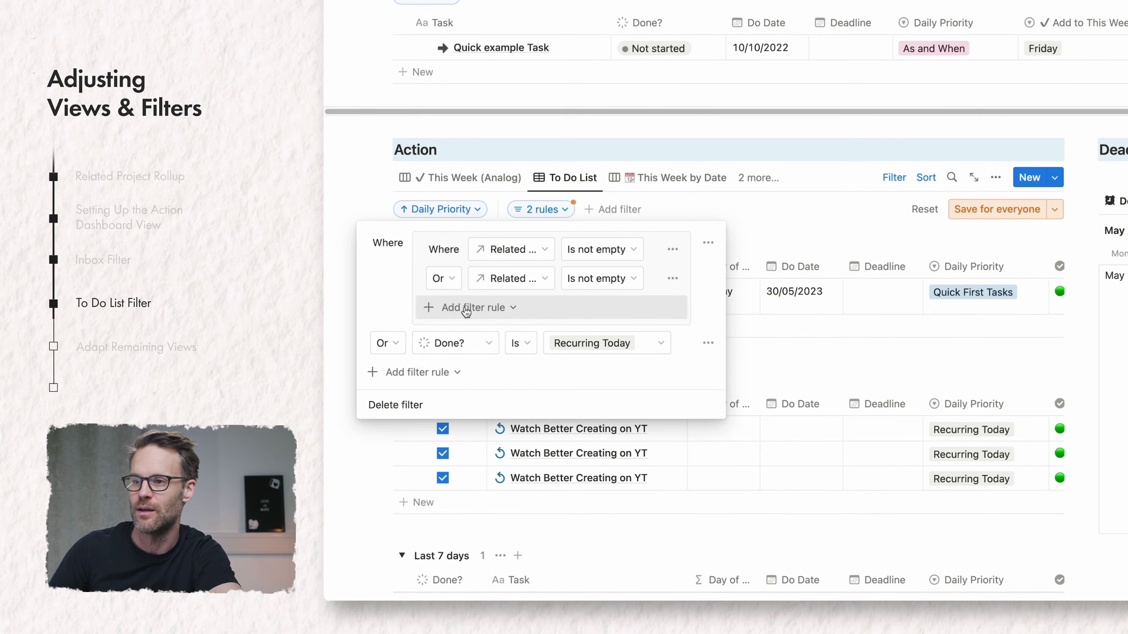
left_click(439, 278)
left_click(393, 371)
left_click(506, 278)
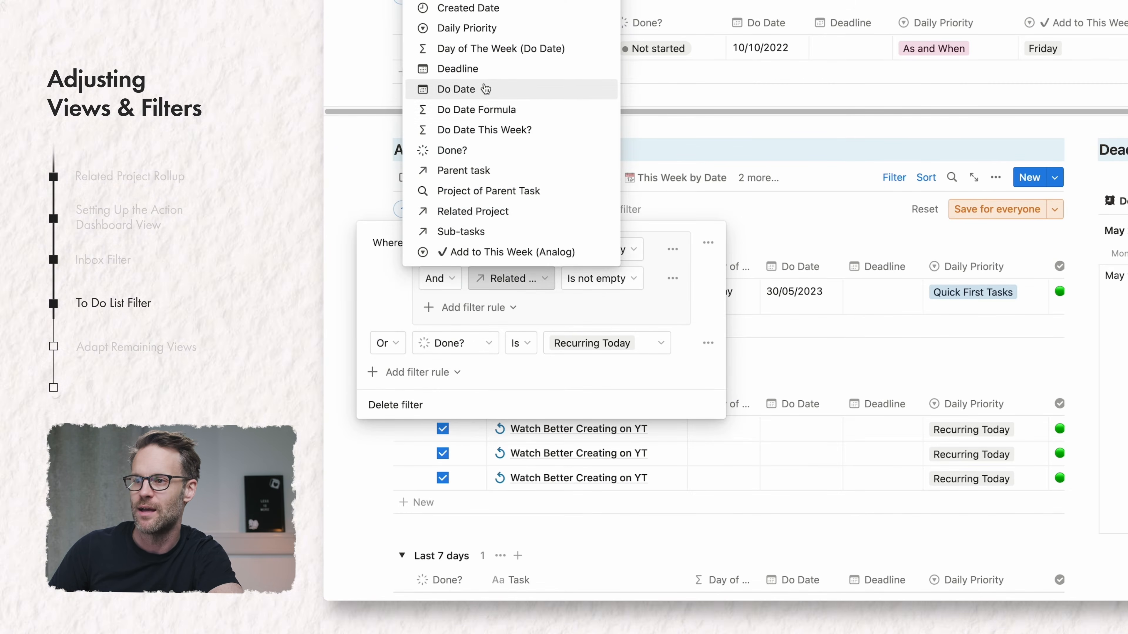
left_click(487, 89)
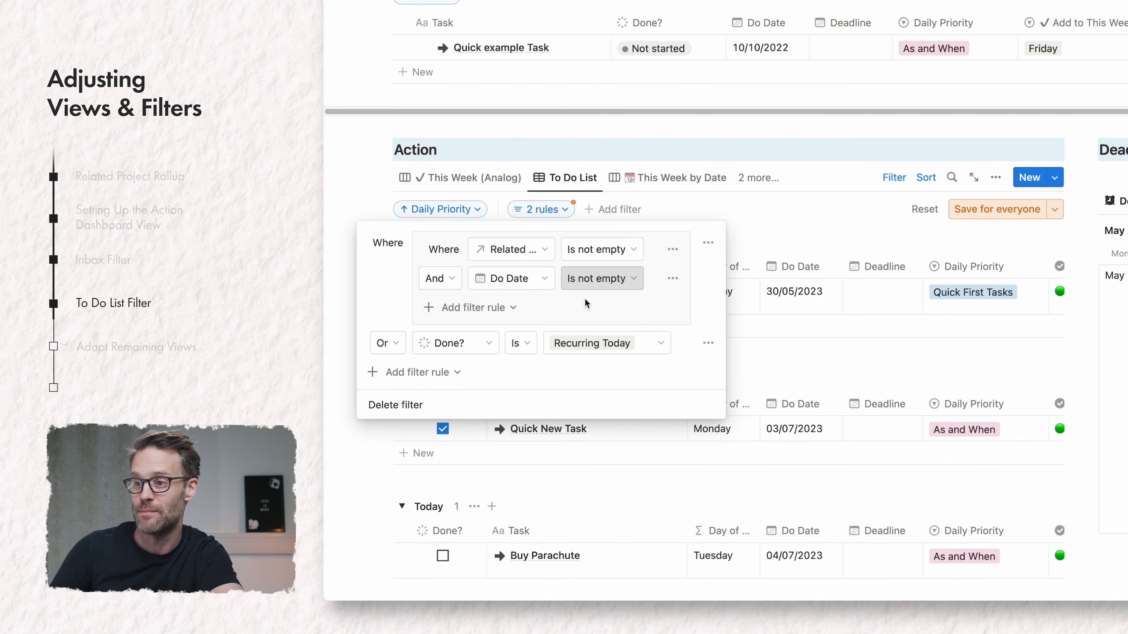
Step: Add the And rule Done? Is not Done to the Related Project group of the To Do List filter
left_click(471, 308)
left_click(486, 330)
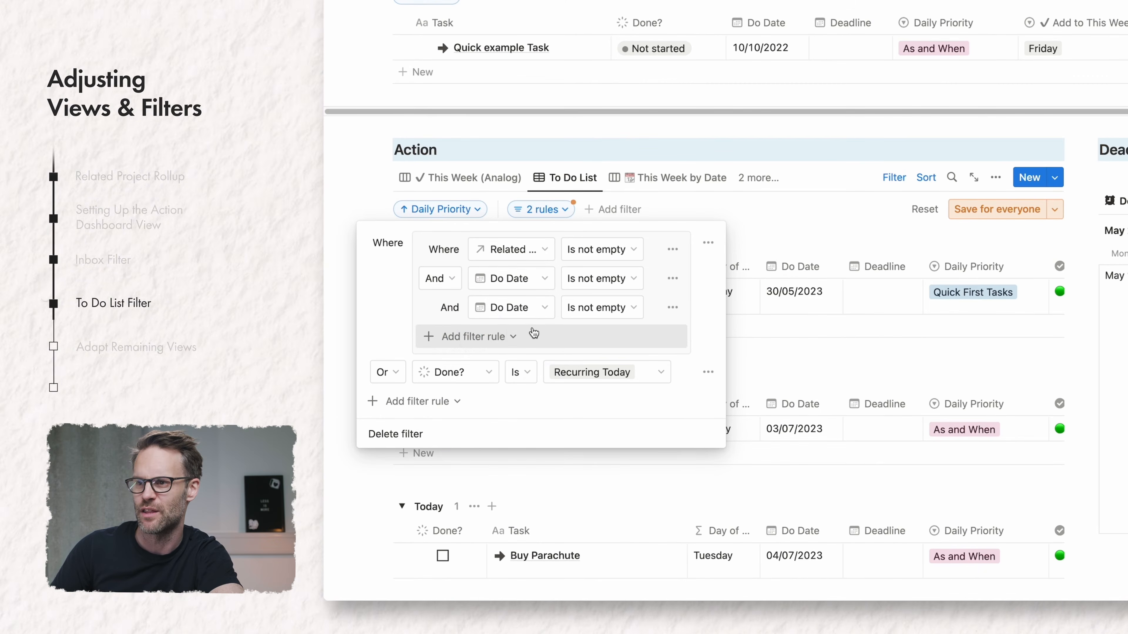
left_click(506, 307)
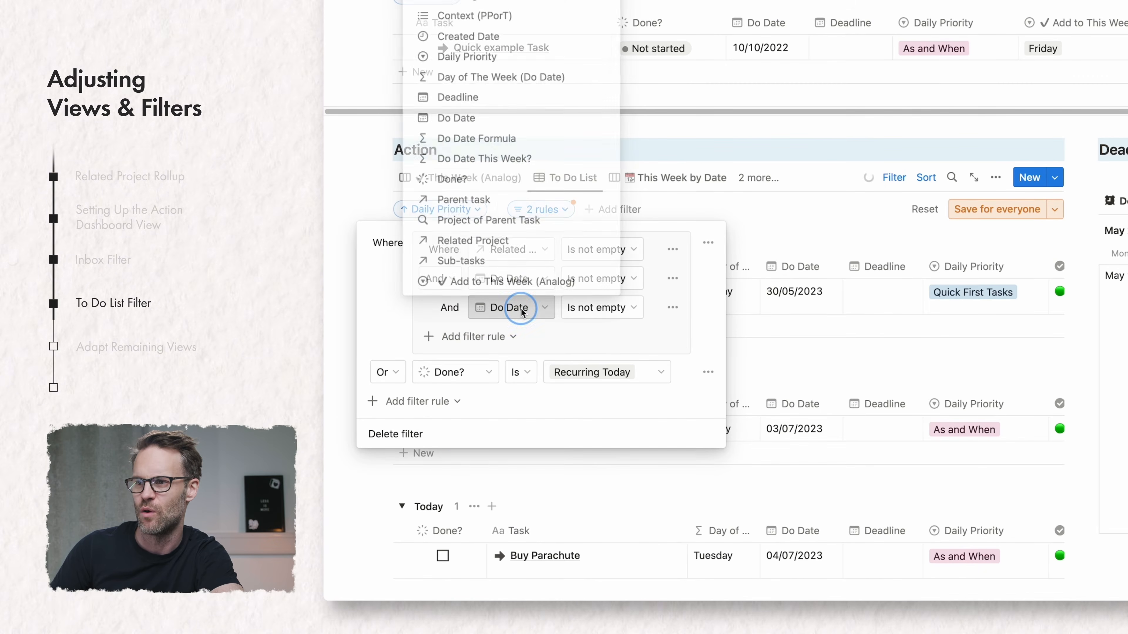
left_click(445, 182)
left_click(622, 307)
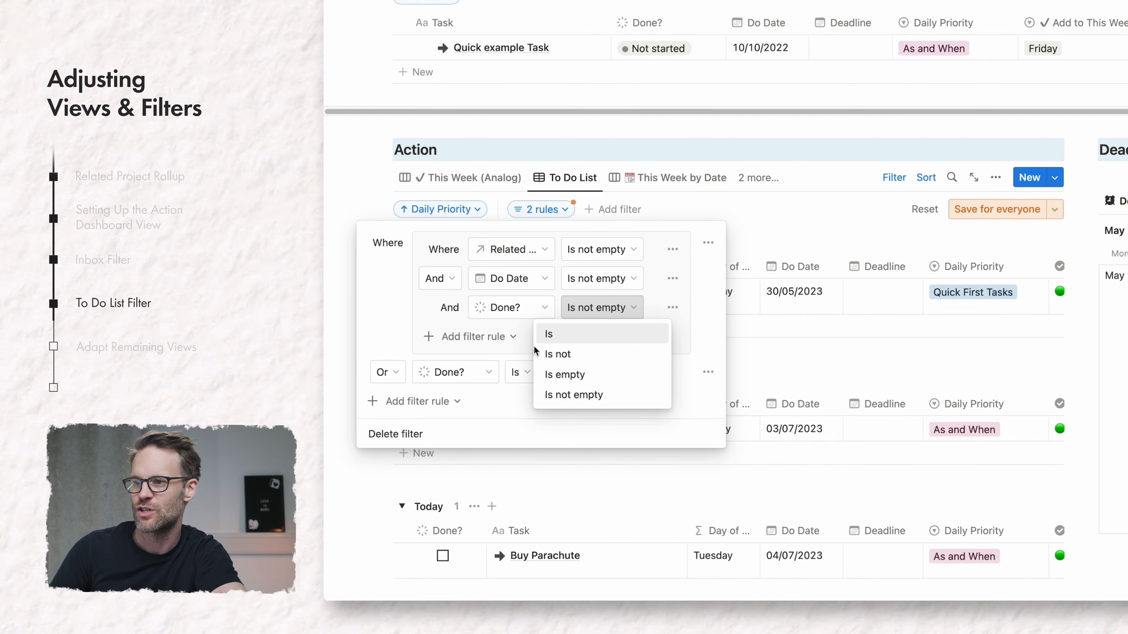
left_click(538, 355)
left_click(632, 311)
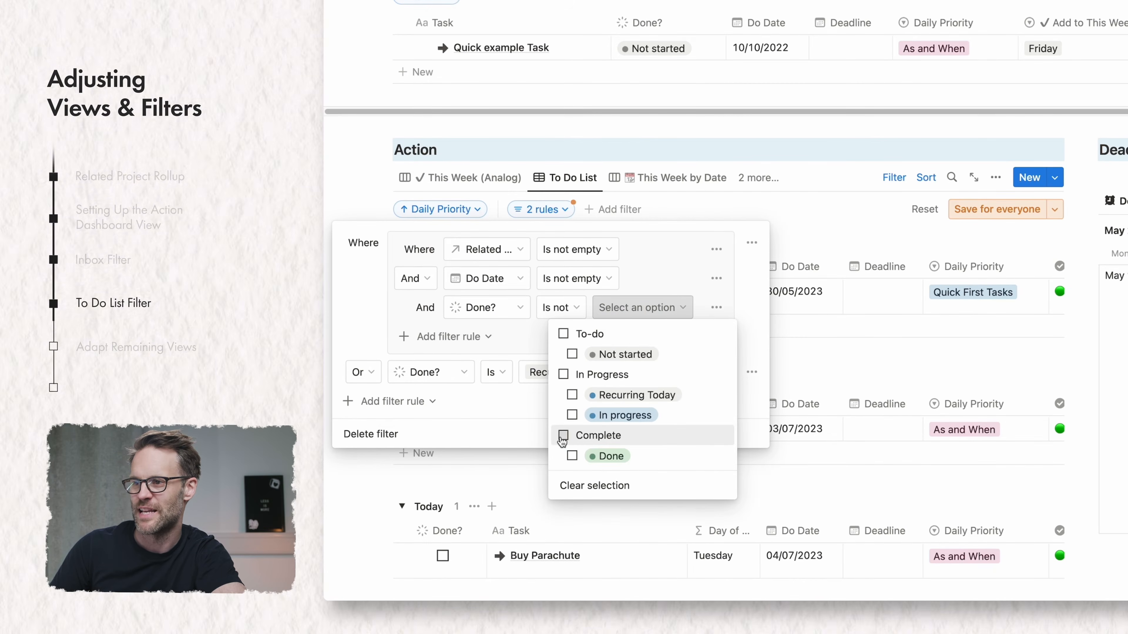
left_click(563, 435)
Step: Wrap the Related Project group in an outer group and add a nested filter group beside it, joined with Or
left_click(723, 243)
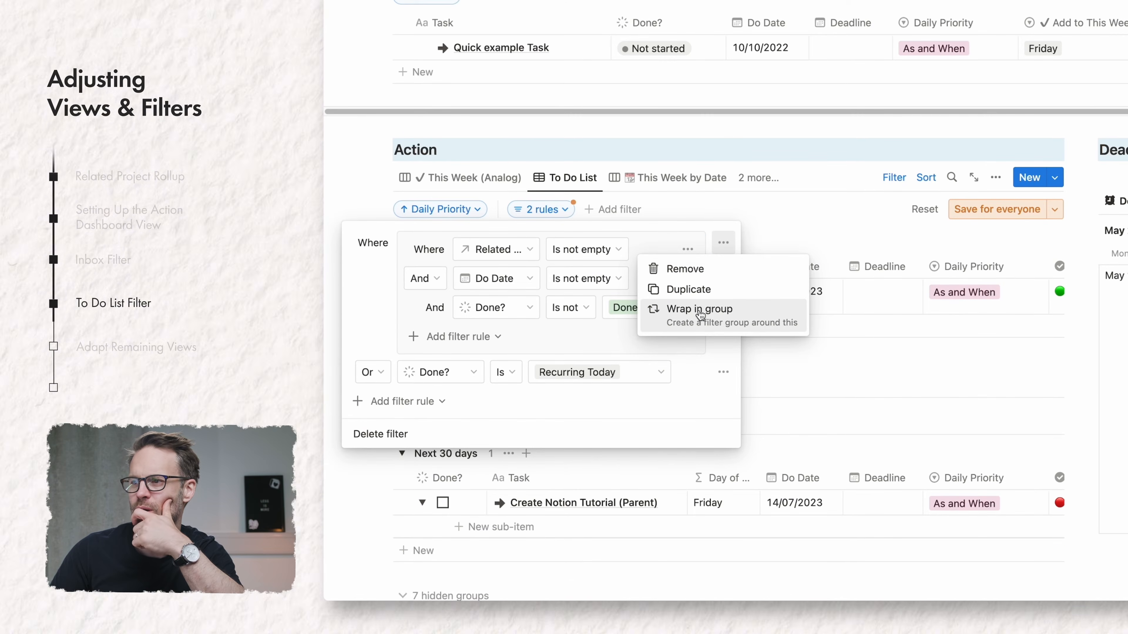
left_click(701, 312)
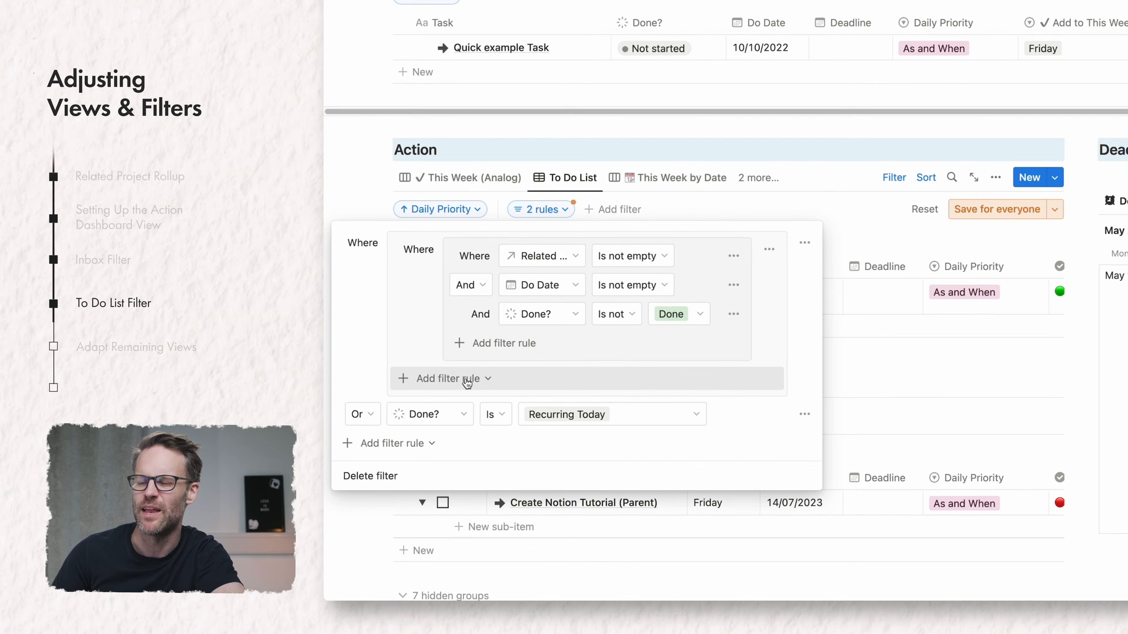
left_click(467, 383)
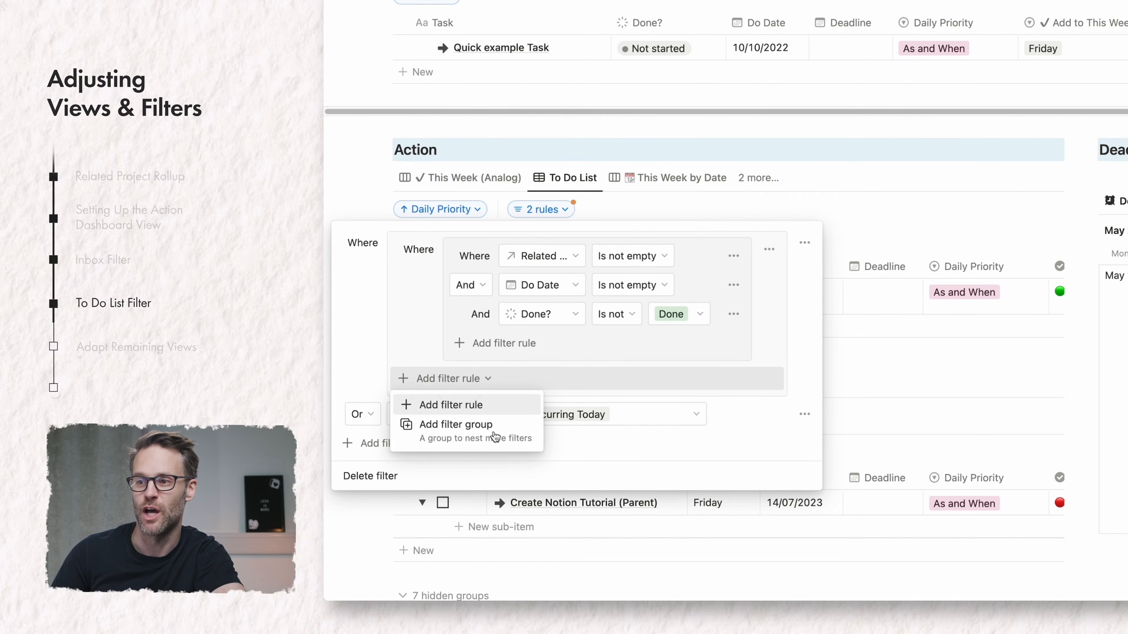
left_click(467, 434)
left_click(426, 378)
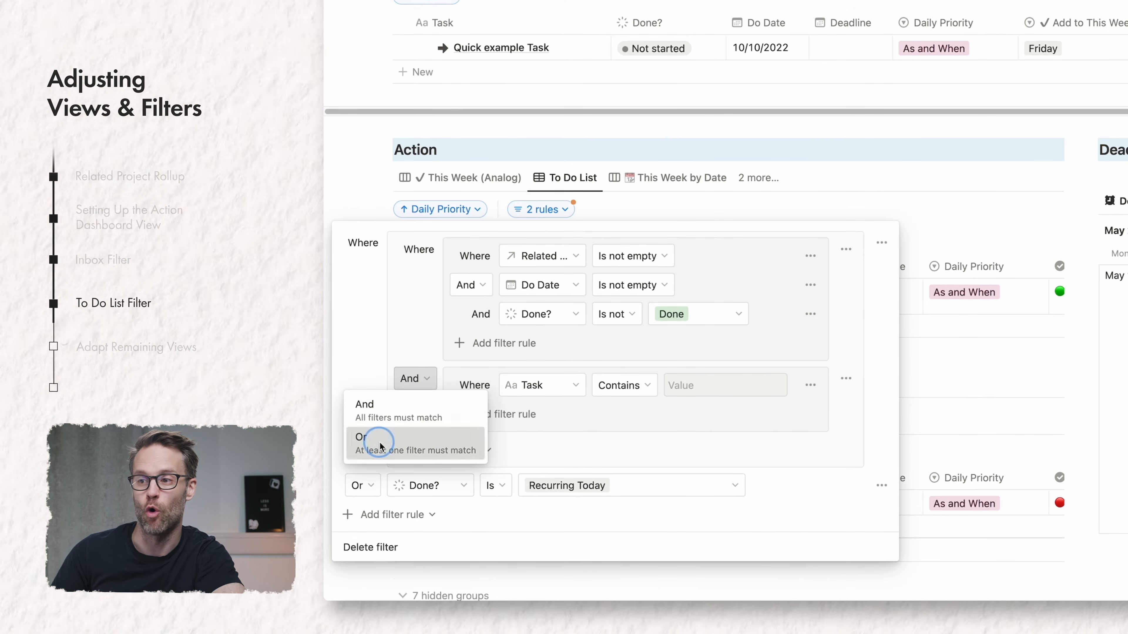
left_click(375, 437)
Step: Set the new nested group's first rule to Project of Parent Task, Any, Is not empty
left_click(563, 386)
left_click(537, 292)
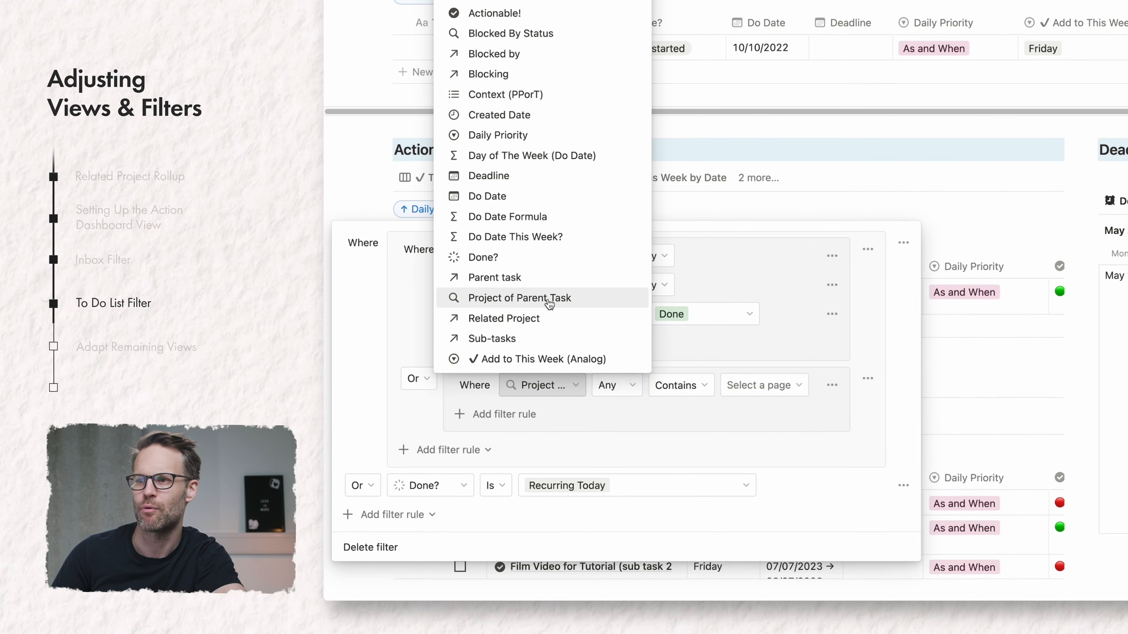
left_click(678, 385)
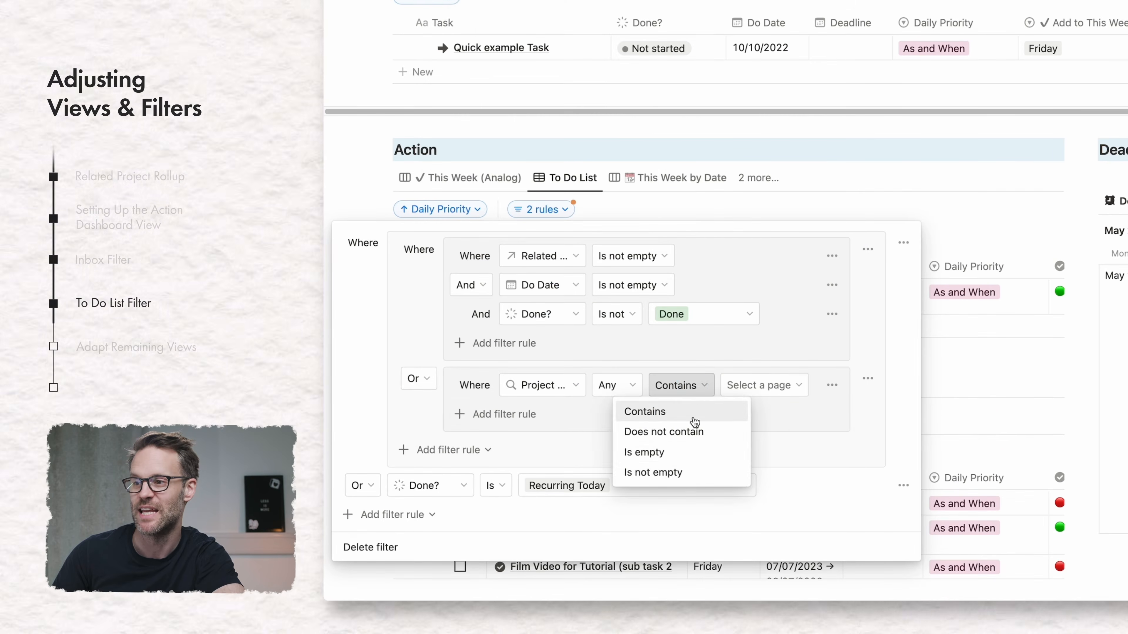
left_click(648, 470)
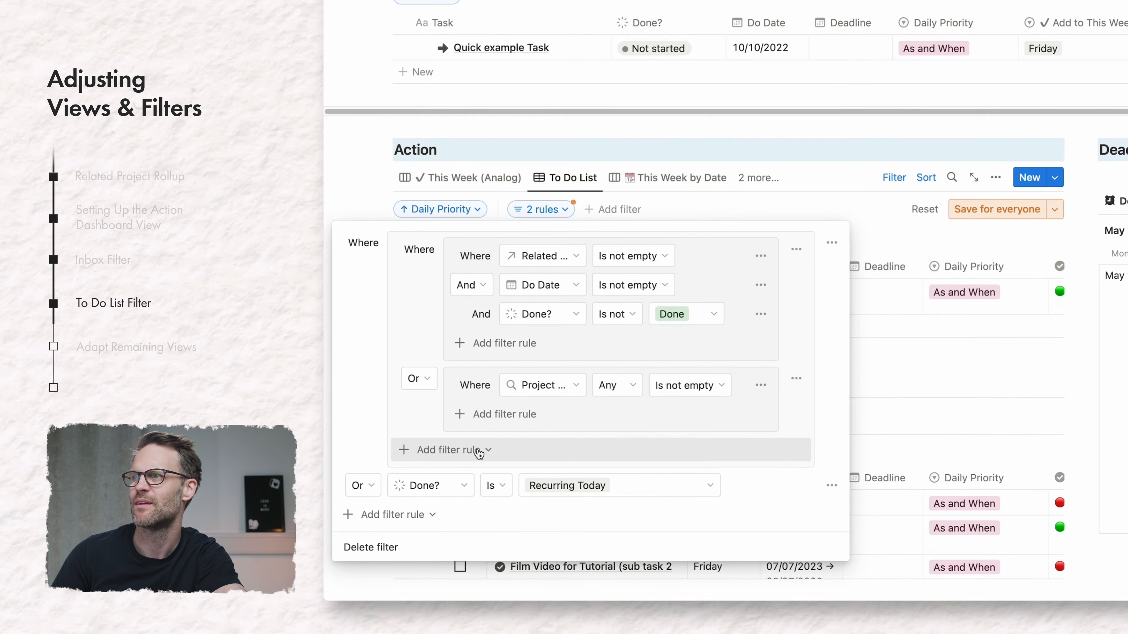
Step: Add the And rule Do Date Is not empty to the Project of Parent Task group
left_click(484, 415)
left_click(475, 414)
left_click(427, 437)
left_click(565, 418)
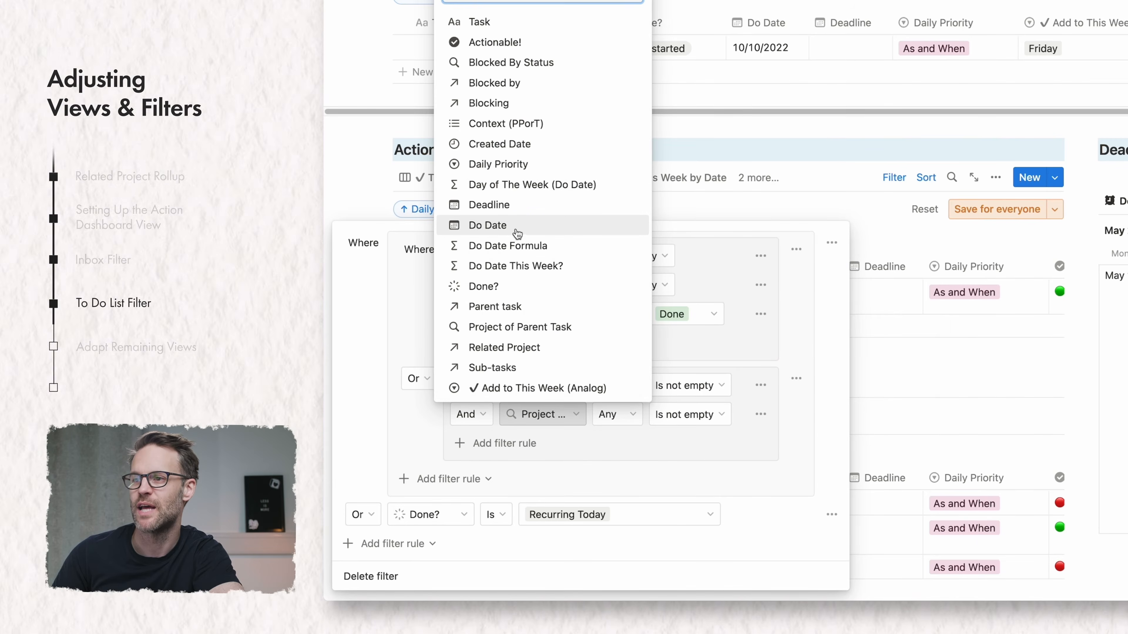
left_click(488, 225)
left_click(619, 416)
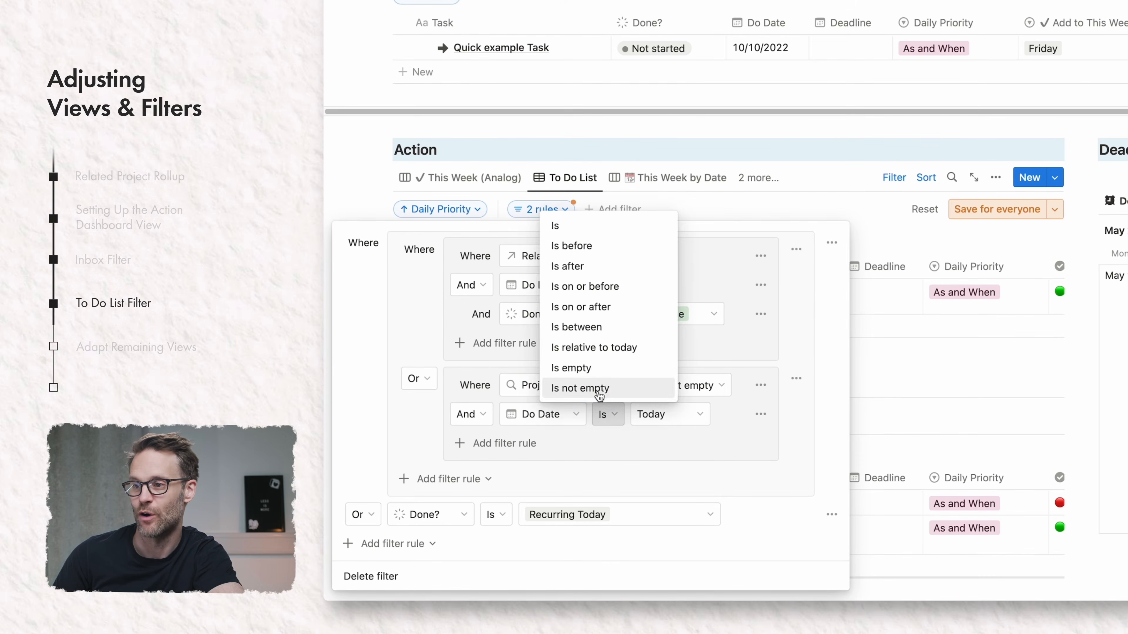
left_click(593, 389)
Step: Add the And rule Done? Is not Done to the Project of Parent Task group and remove the duplicate Do Date rule
left_click(508, 449)
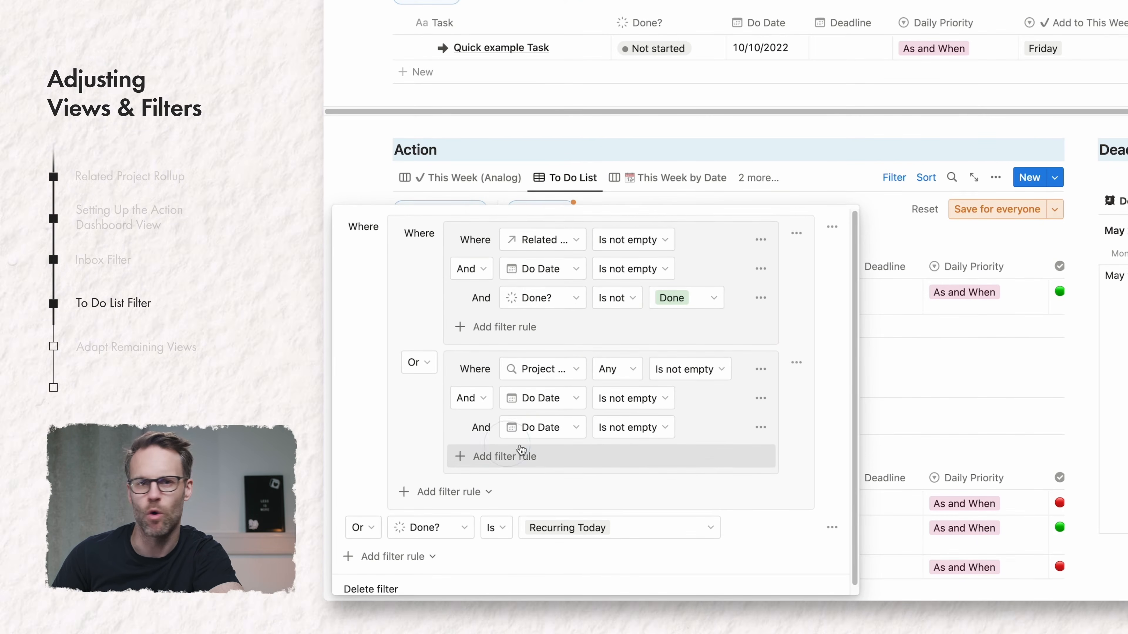
left_click(473, 455)
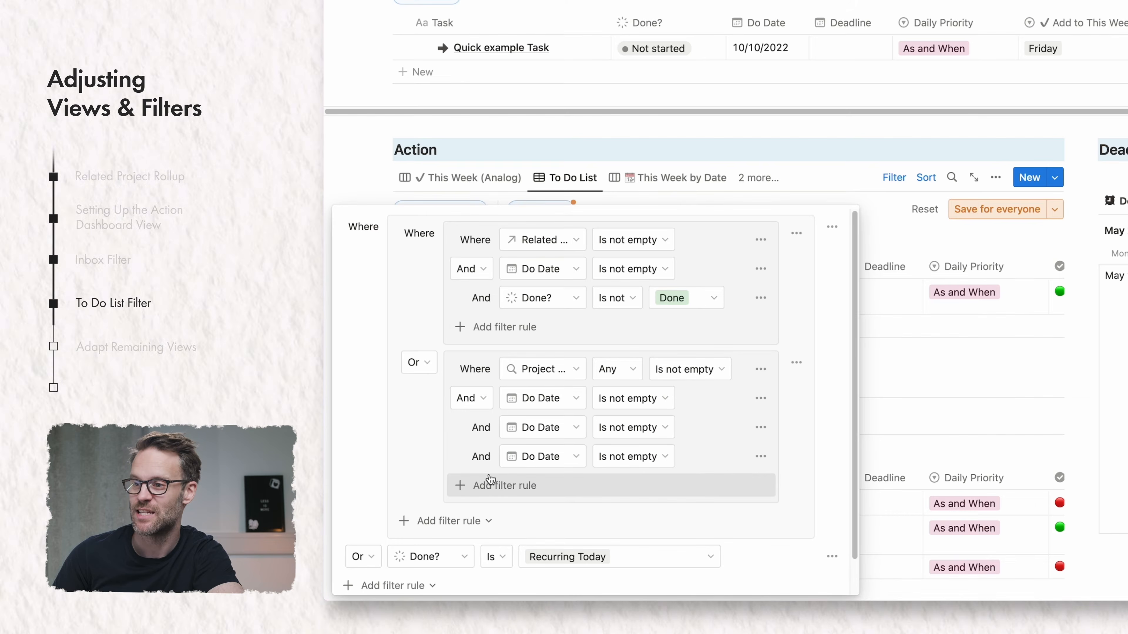
left_click(541, 457)
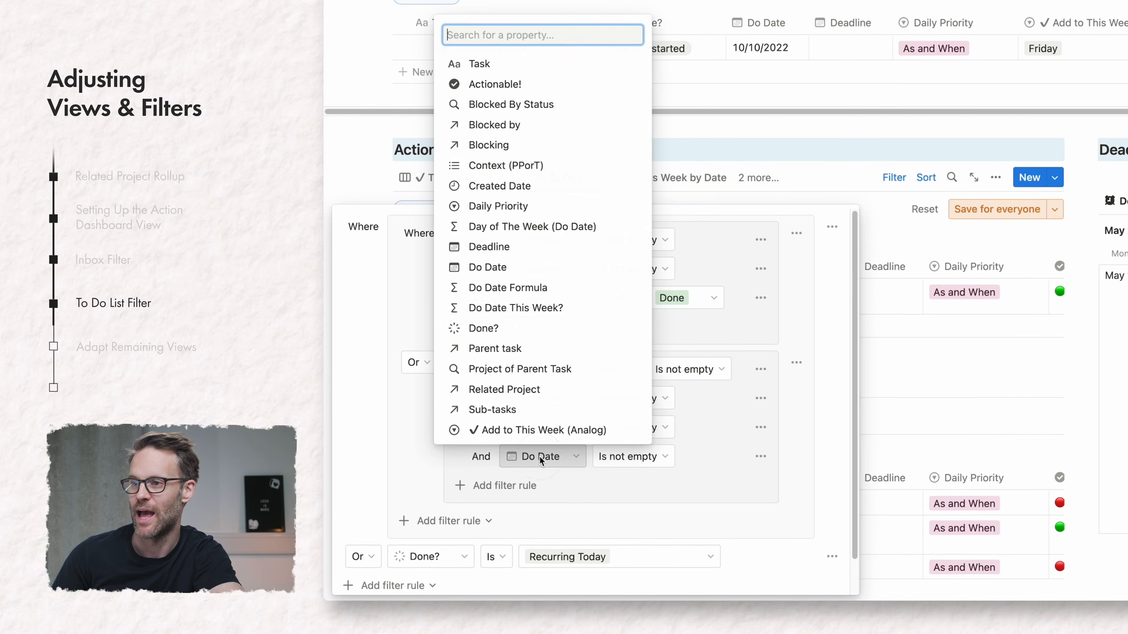
left_click(484, 328)
left_click(631, 465)
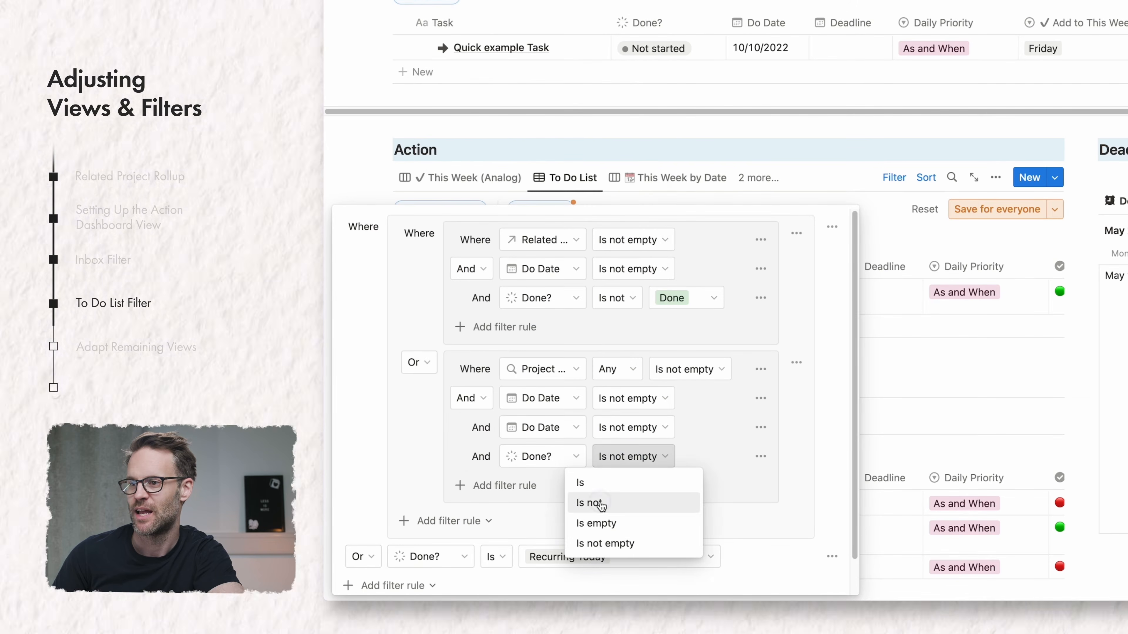
left_click(597, 502)
left_click(683, 458)
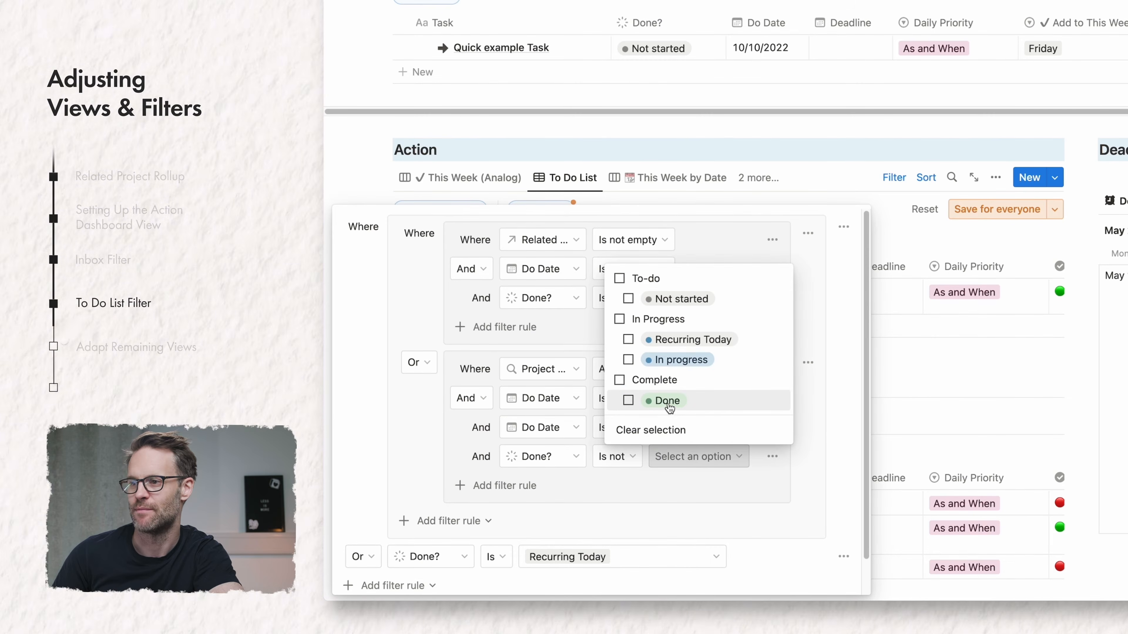
left_click(666, 401)
left_click(833, 403)
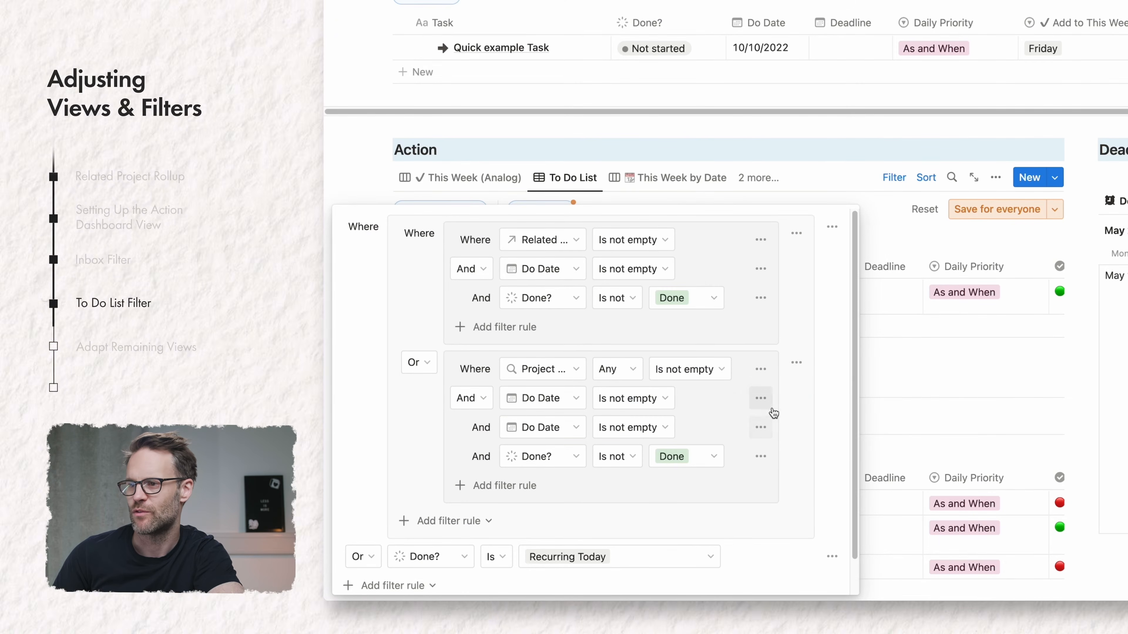
left_click(761, 398)
left_click(770, 426)
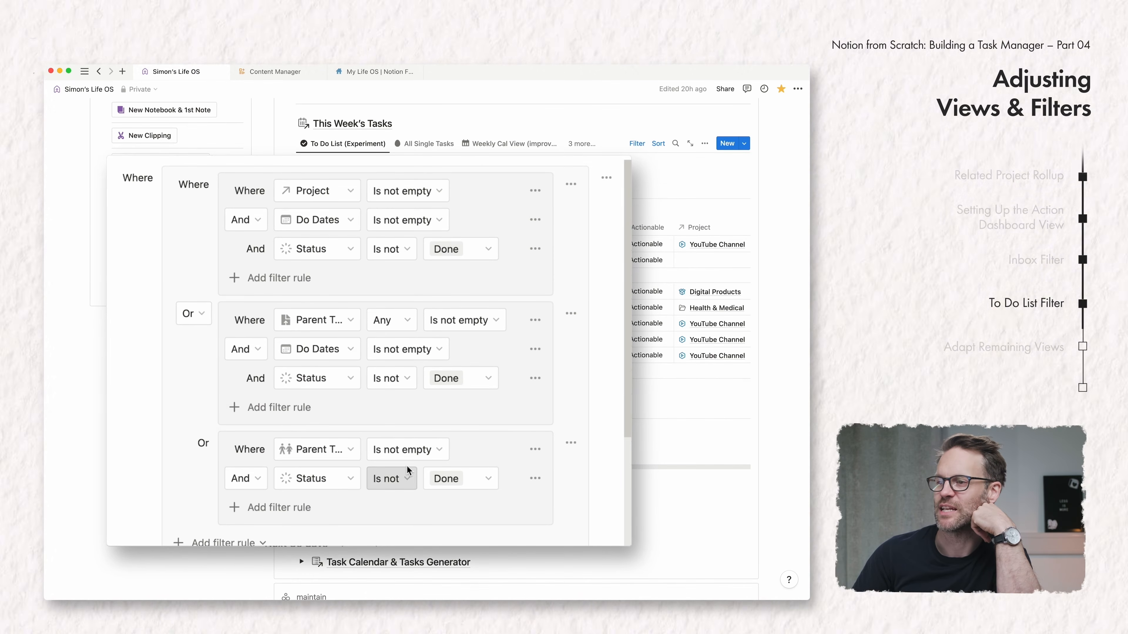
Step: Back on the My Life OS build page, duplicate the Project of Parent Task group and set the copy's first rule to Parent task Is not empty
left_click(375, 72)
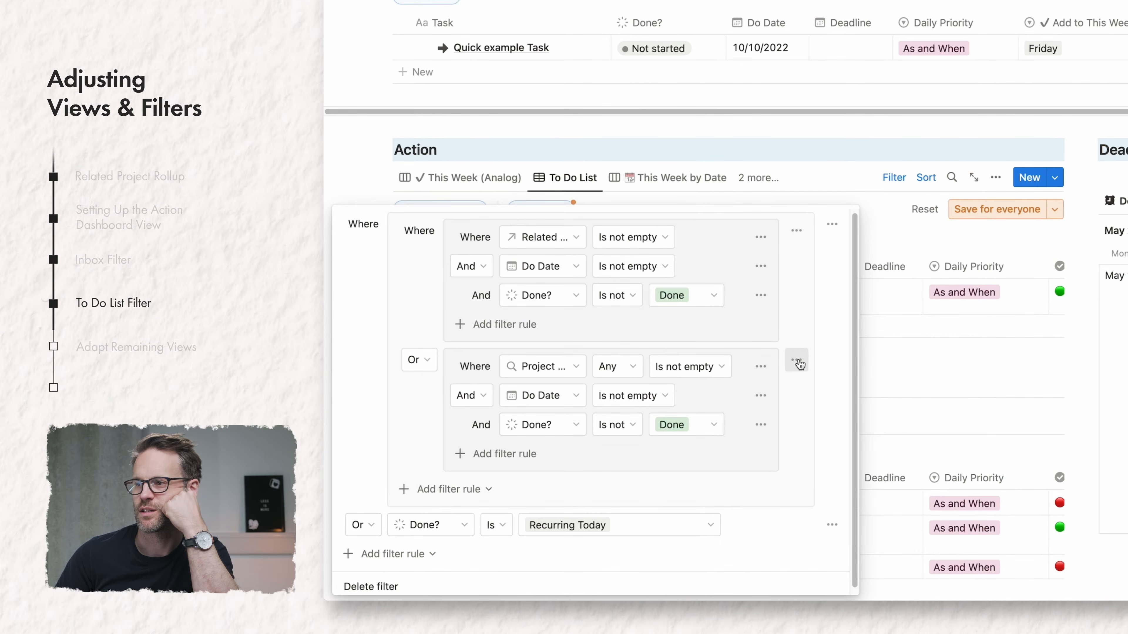
left_click(798, 363)
left_click(806, 403)
scroll(736, 470, "down", 3)
left_click(577, 363)
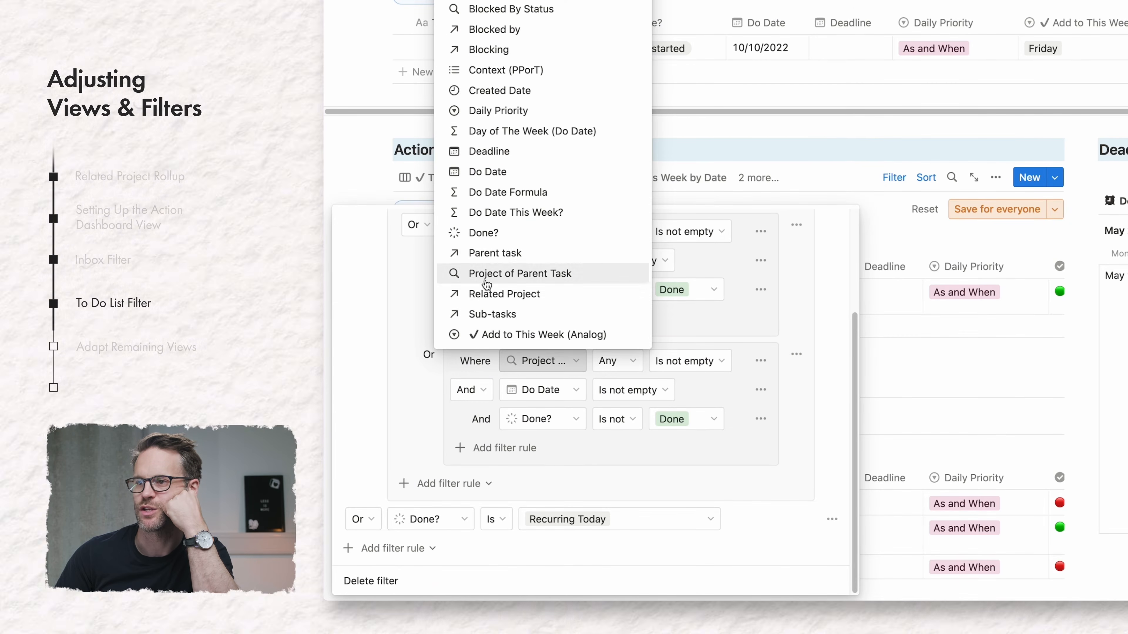
left_click(485, 253)
left_click(647, 367)
left_click(596, 447)
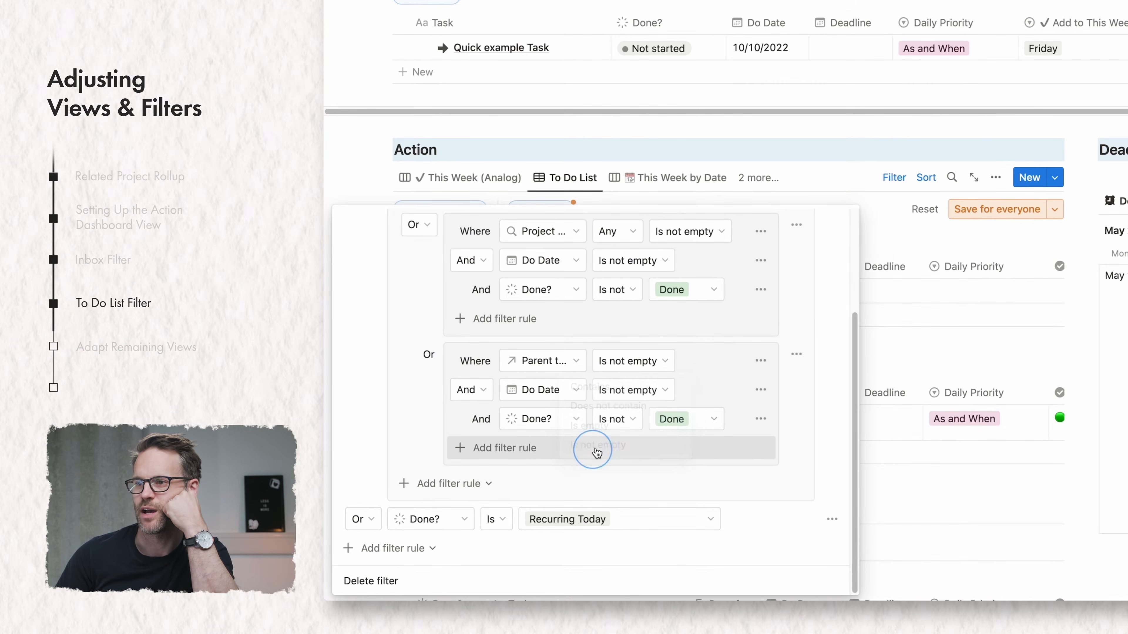
Step: Remove the Do Date rule from the Parent task group and save the To Do List filter for everyone
left_click(762, 391)
left_click(761, 413)
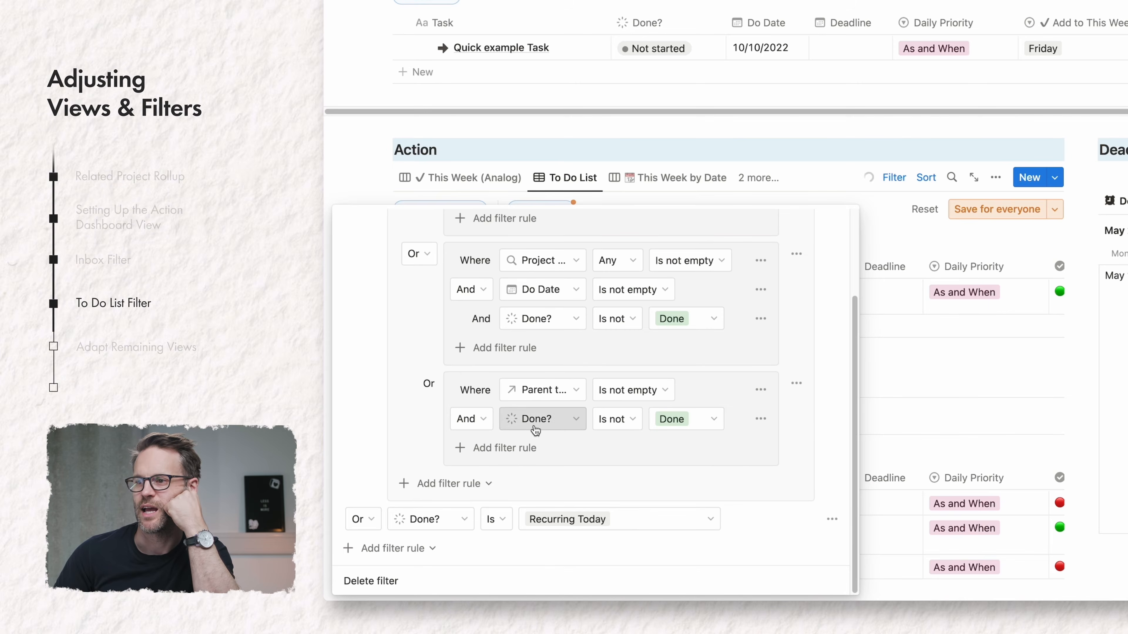
scroll(617, 418, "up", 4)
scroll(486, 469, "down", 3)
scroll(486, 471, "down", 1)
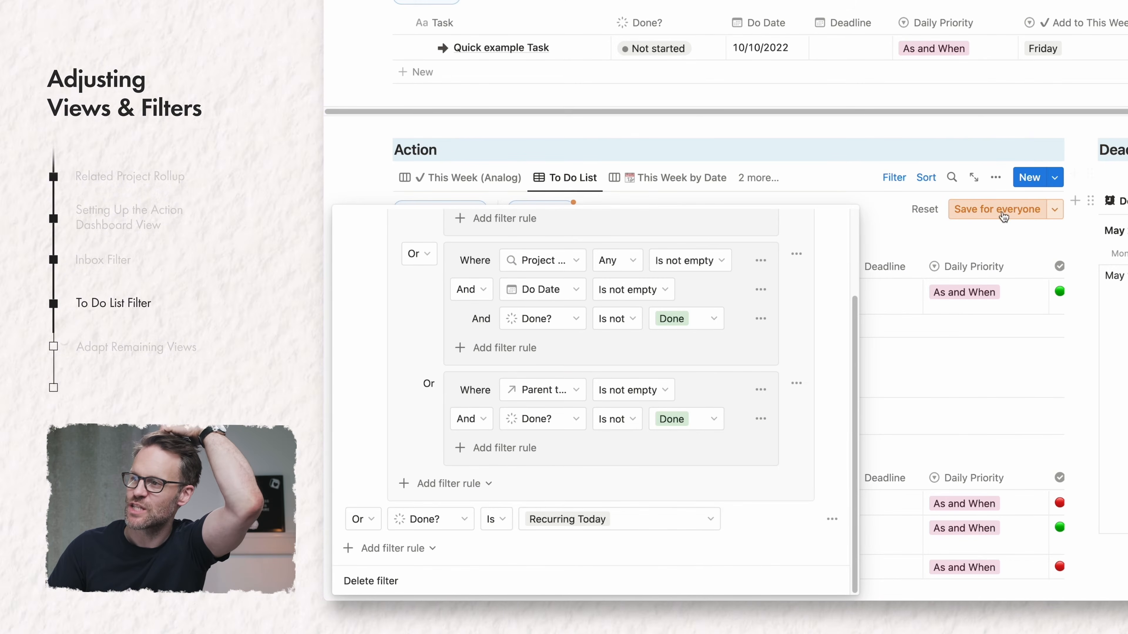
left_click(997, 209)
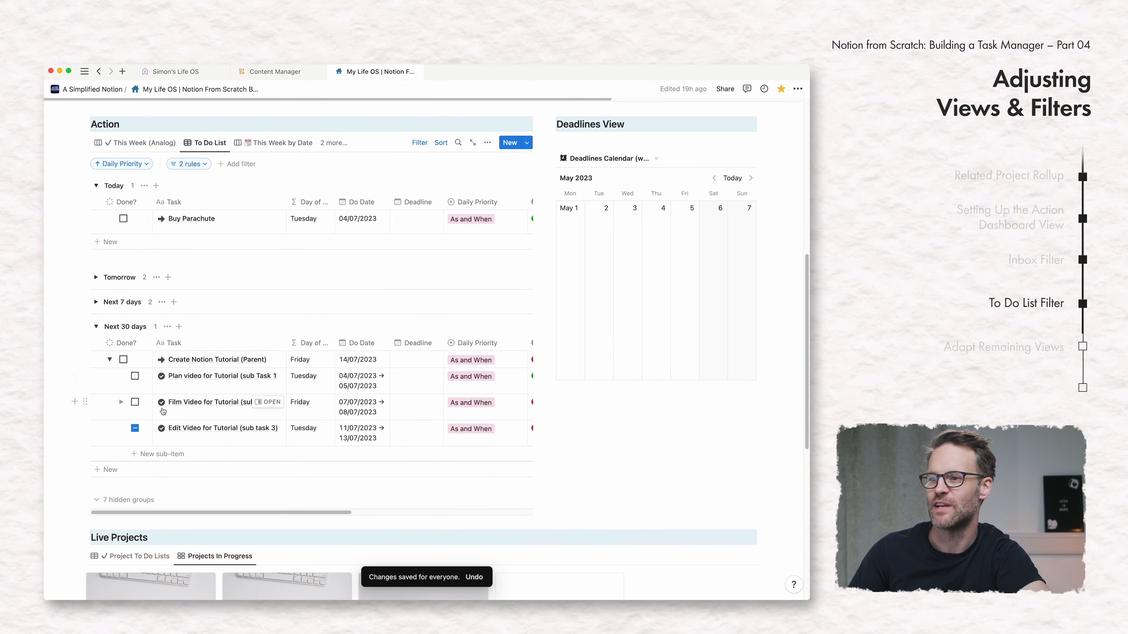
Step: Try marking the Plan video sub-task of Create Notion Tutorial (Parent) as done and undo it
left_click(109, 360)
left_click(110, 360)
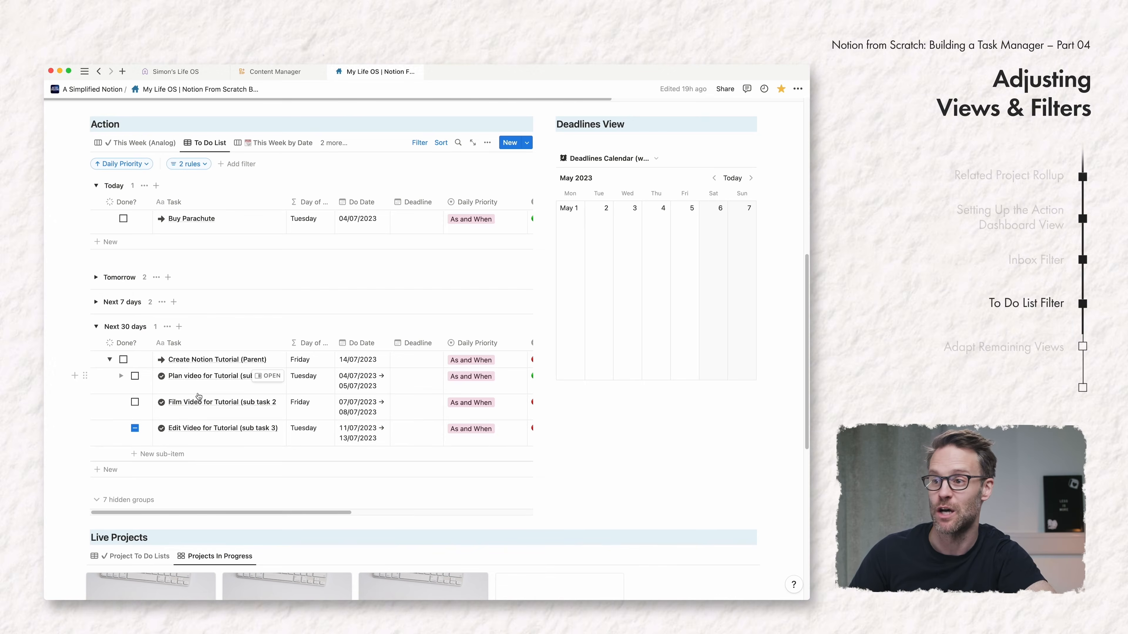
left_click(134, 376)
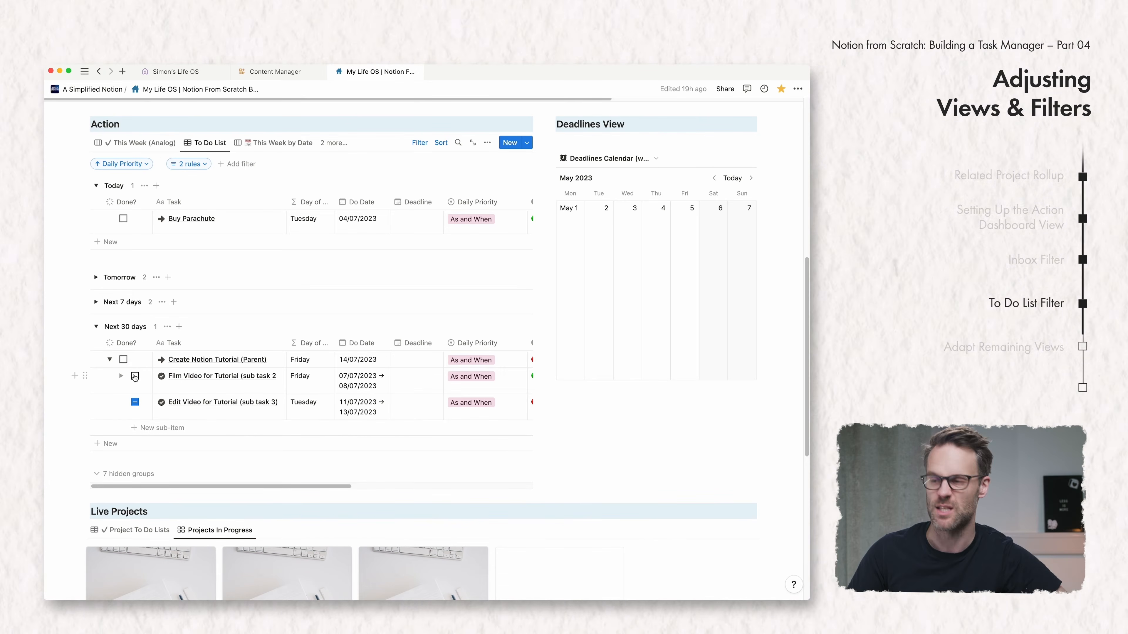
key("super+z")
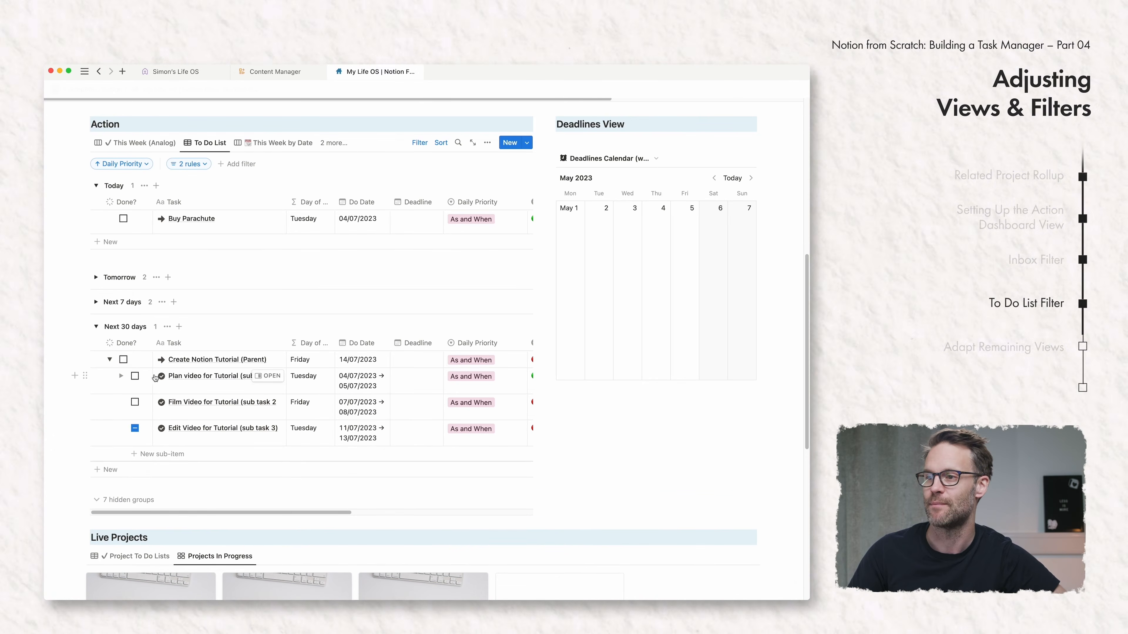
Step: Try marking Create Notion Tutorial (Parent) and its sub-tasks as done in the To Do List, and untick the parent
left_click(124, 361)
left_click(135, 402)
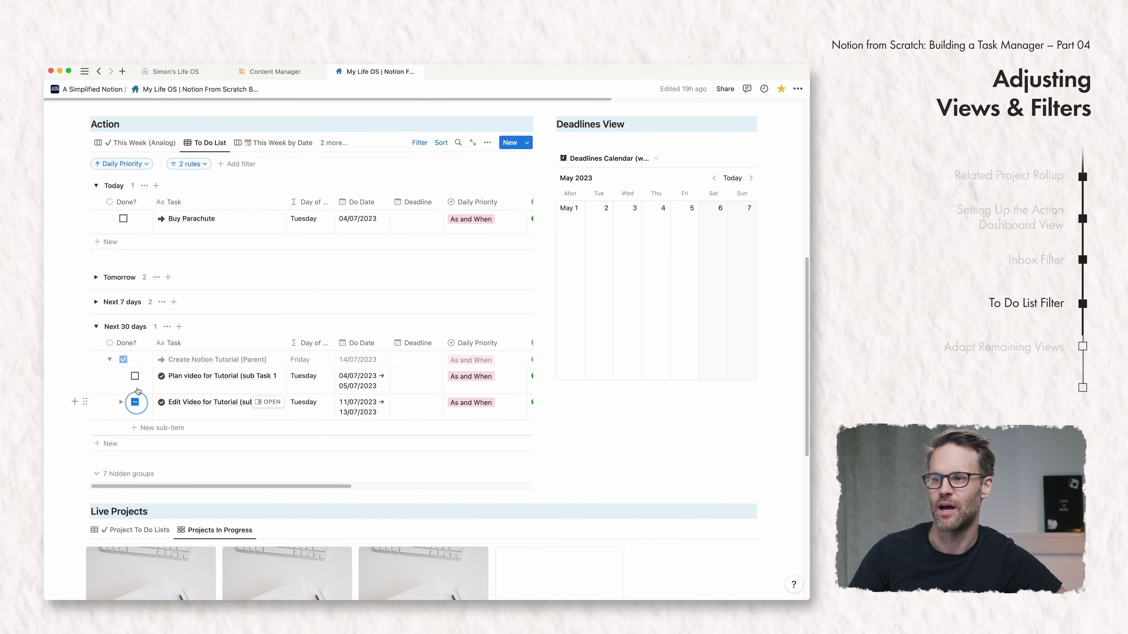
left_click(136, 376)
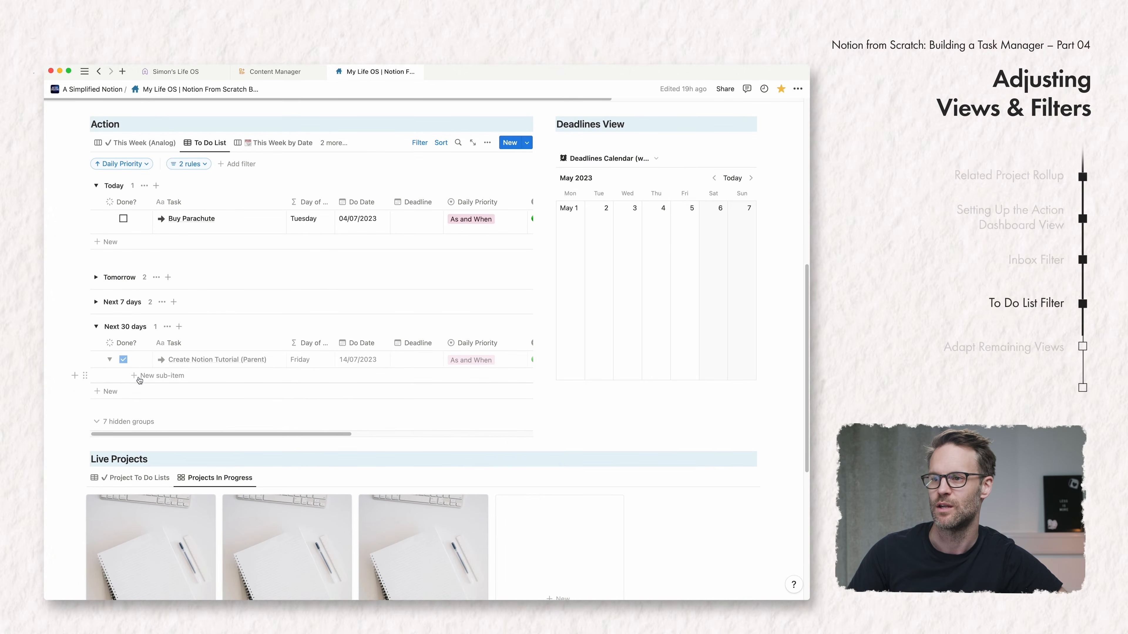
left_click(125, 361)
left_click(124, 360)
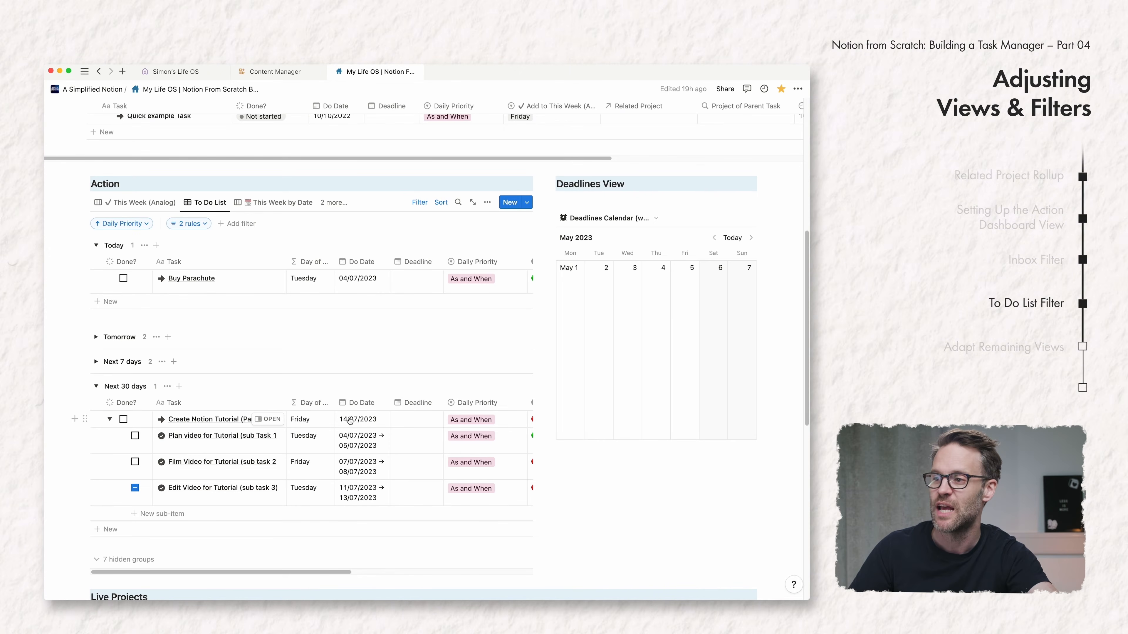
Step: Check the parent task's Do Date and review the To Do List view's automatic date shifting options under Dependencies
left_click(358, 419)
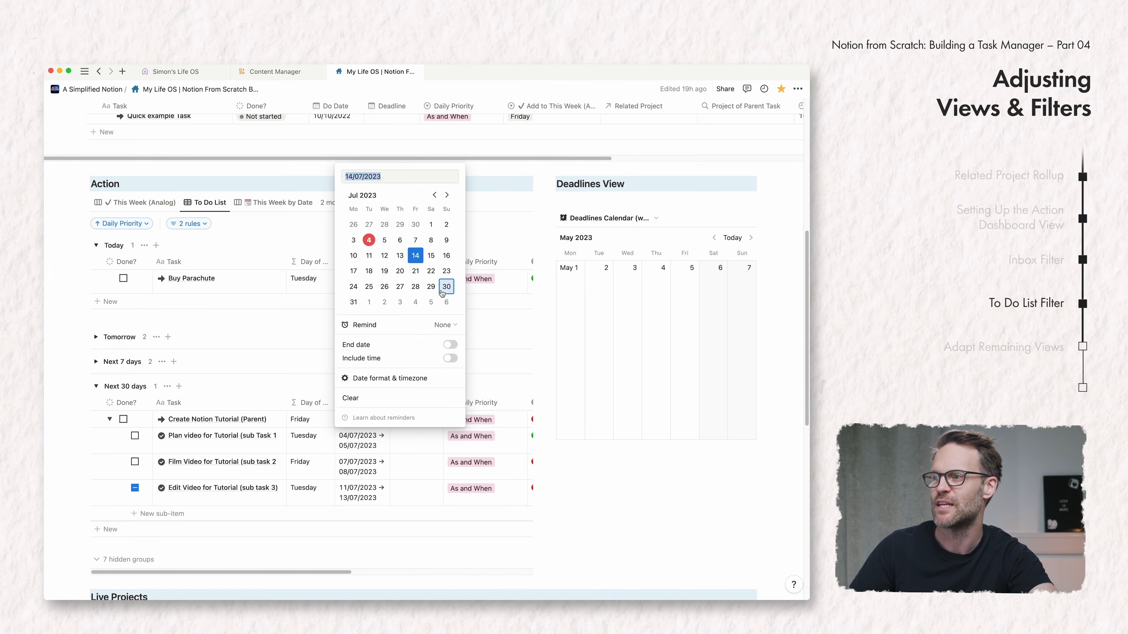
left_click(552, 351)
left_click(488, 202)
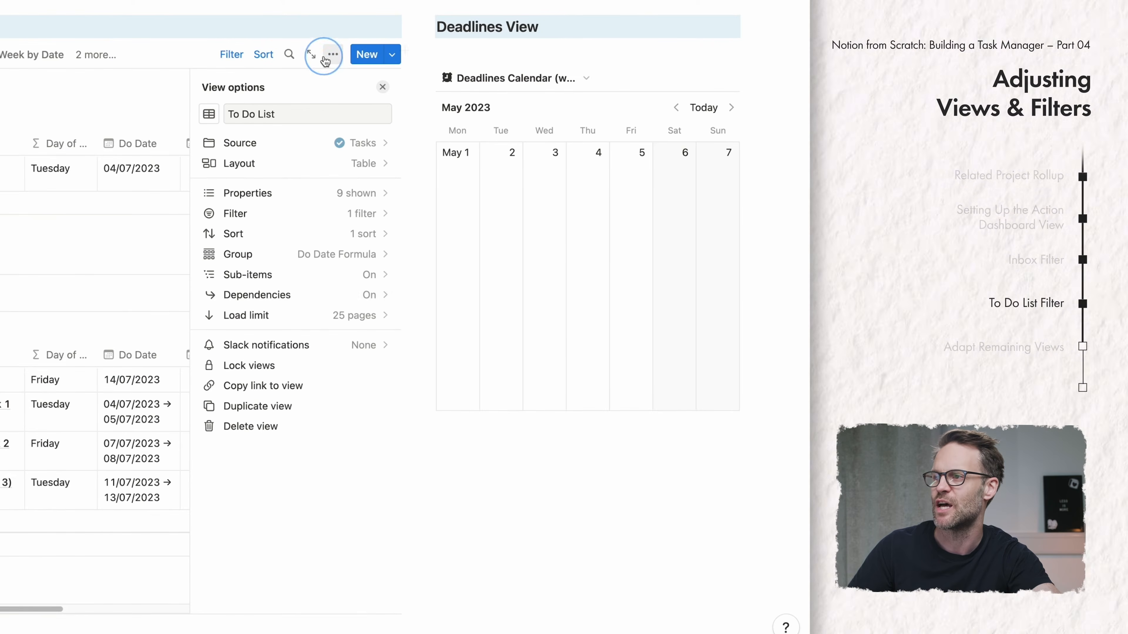
left_click(317, 295)
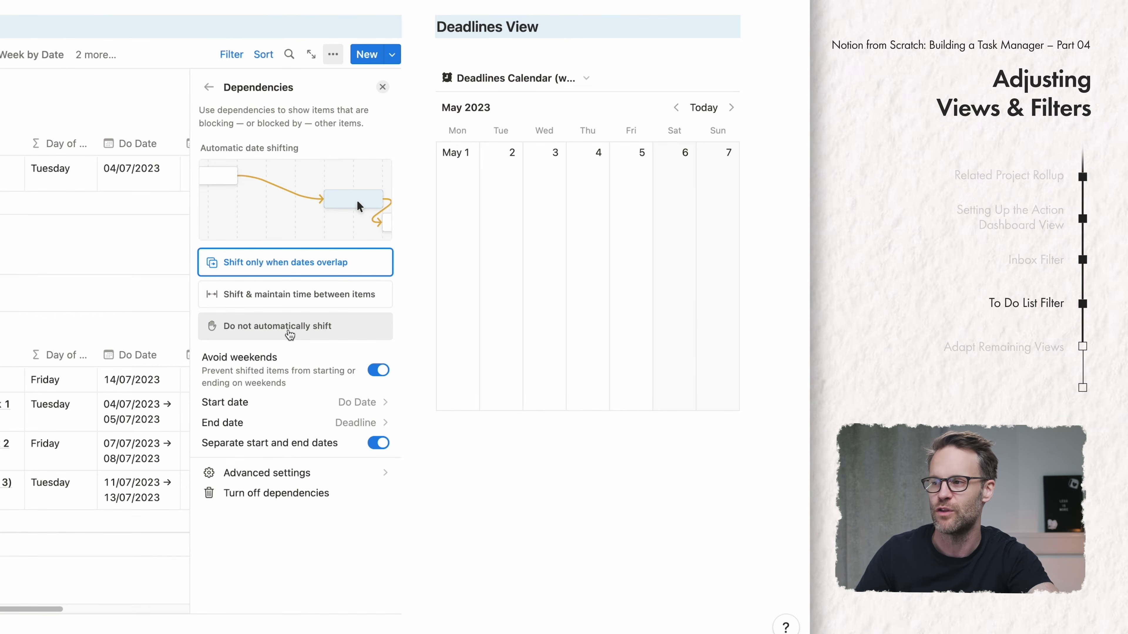
left_click(16, 316)
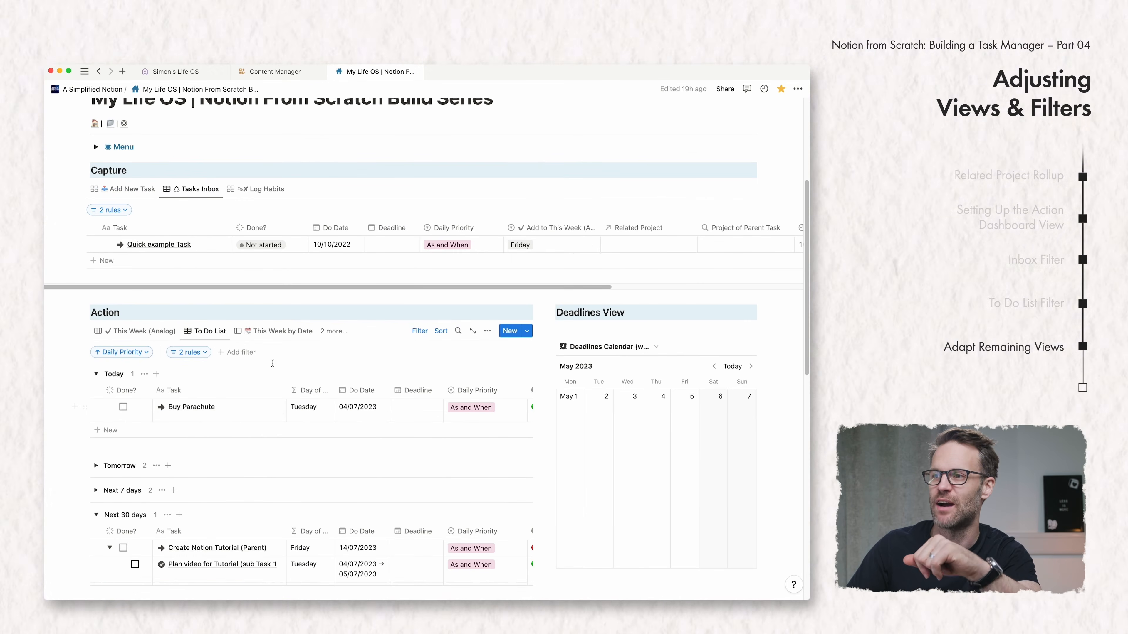
Step: In the This Week by Date view, add a new sub-task called Find Pepper to the Chat to Pepper task
scroll(240, 365, "down", 2)
left_click(275, 277)
scroll(371, 465, "down", 3)
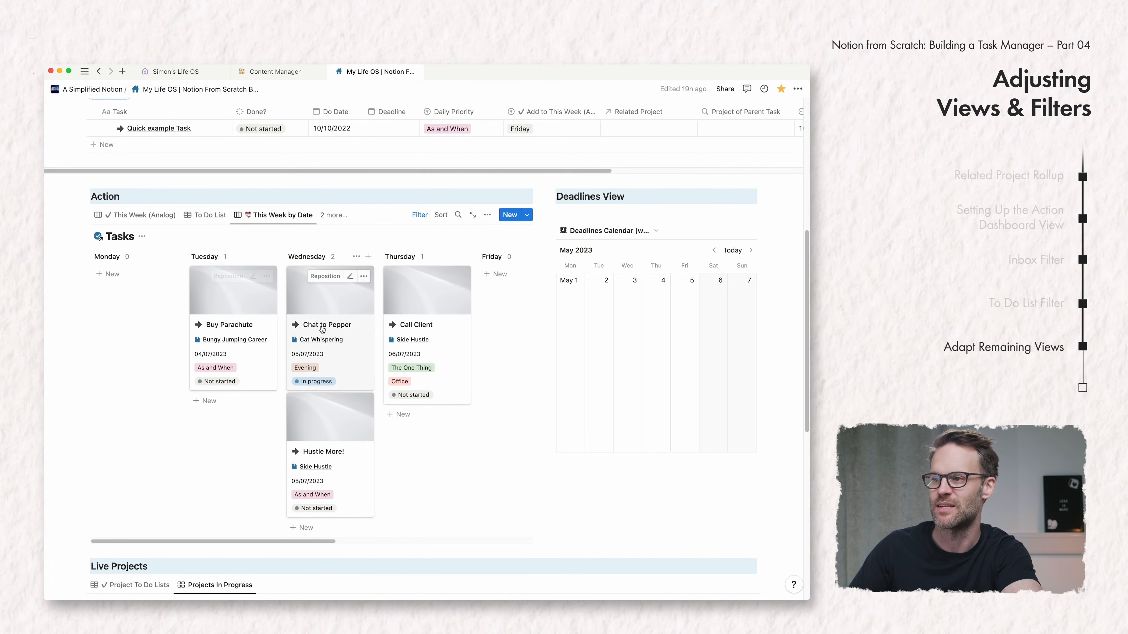
left_click(320, 328)
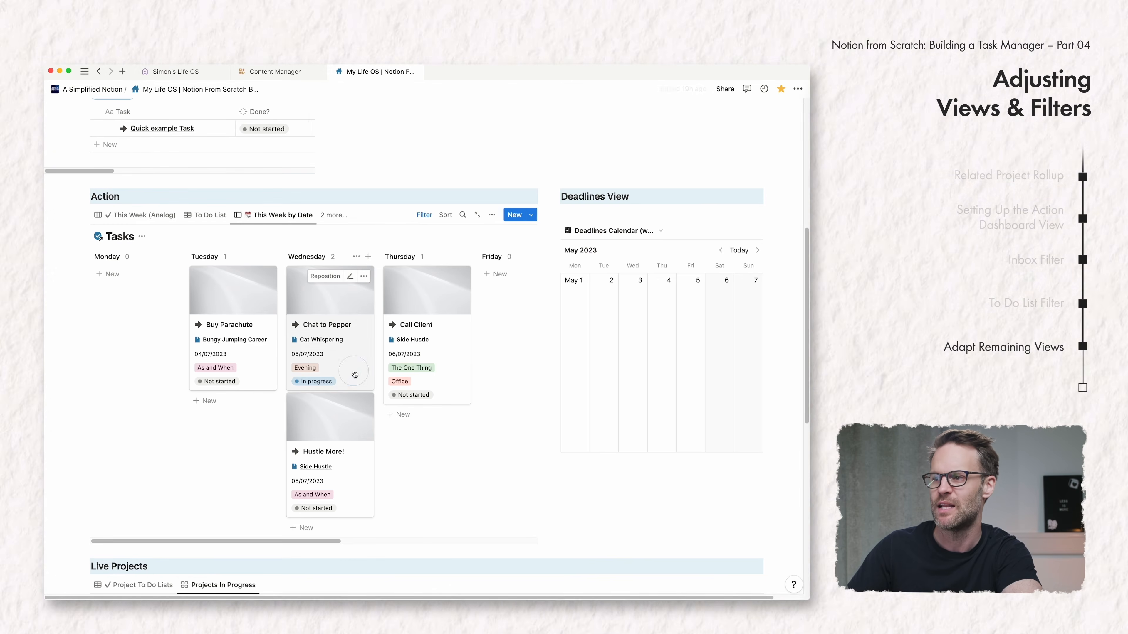
scroll(374, 393, "down", 5)
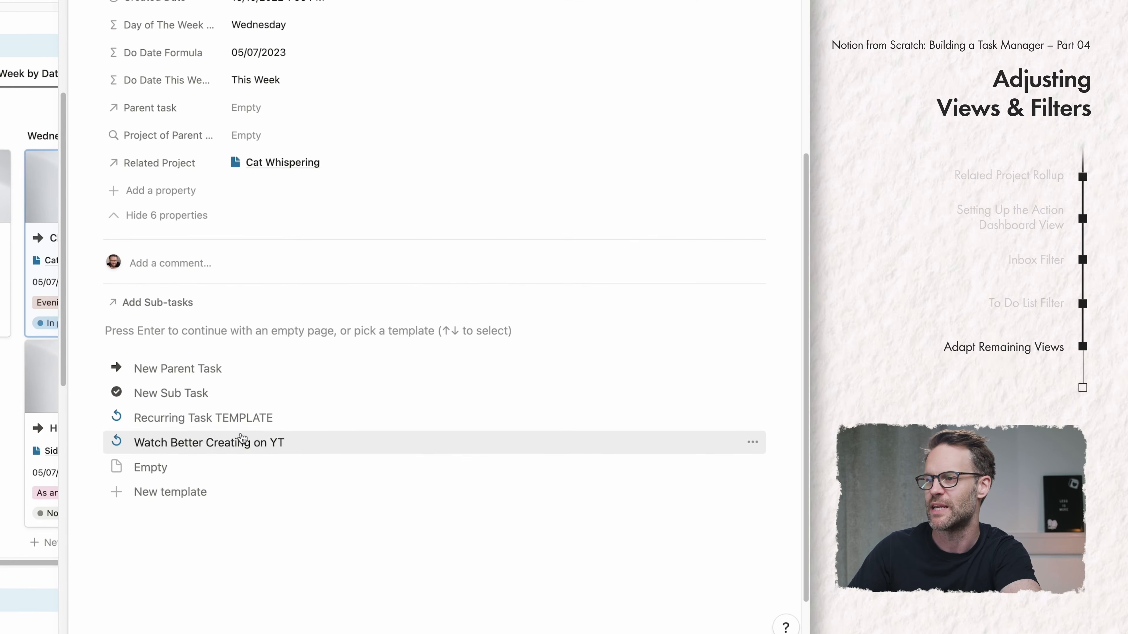
left_click(152, 304)
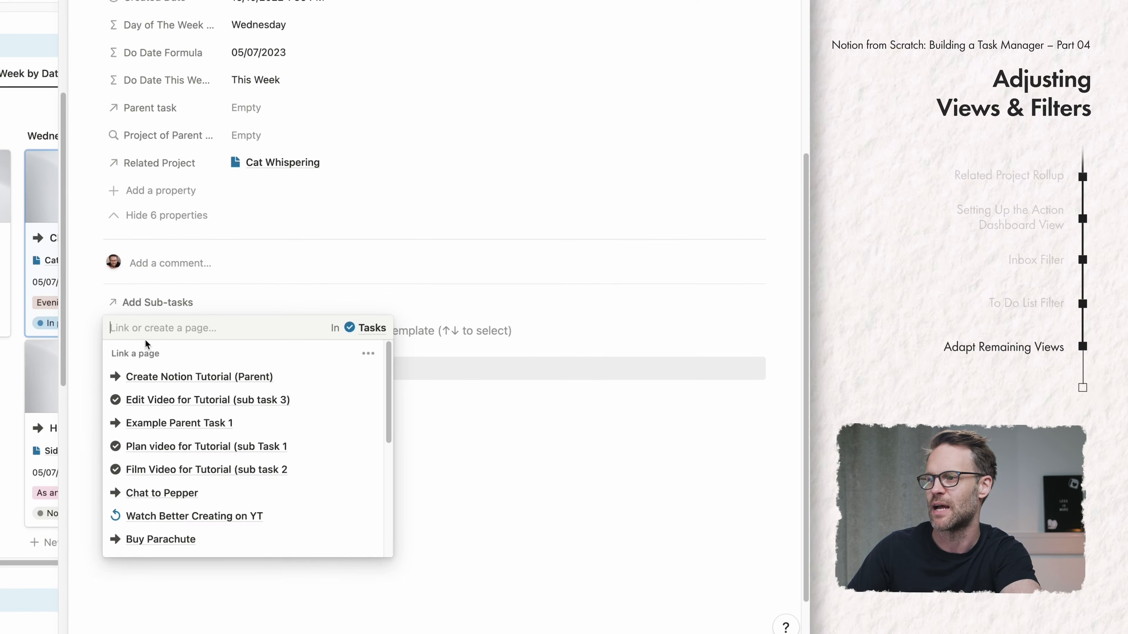
type("Find ")
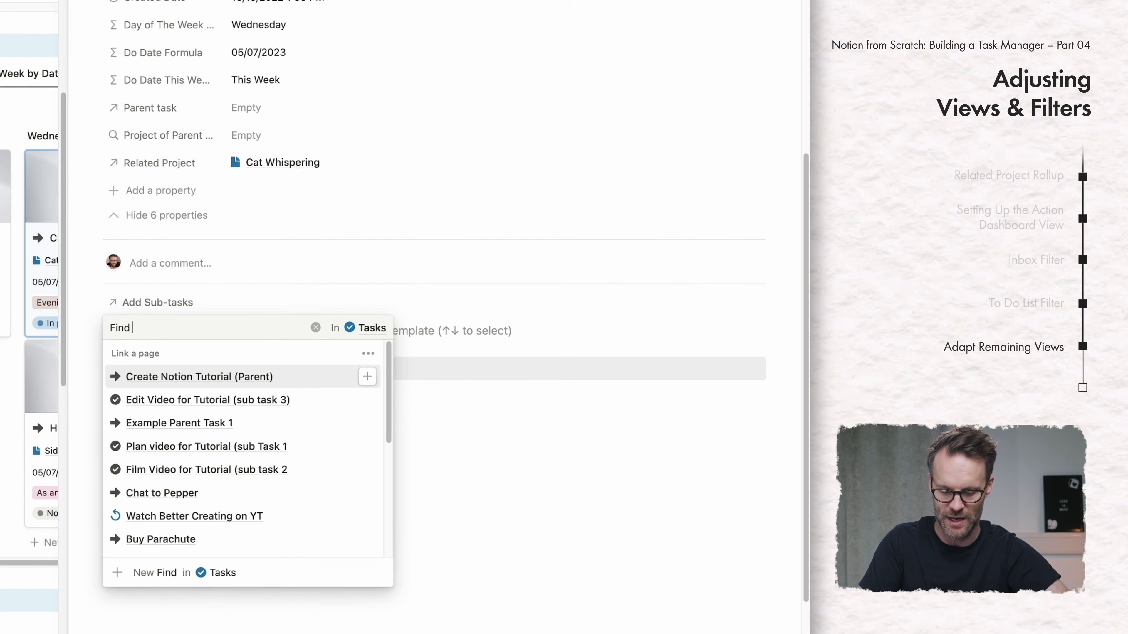
type("Pepper")
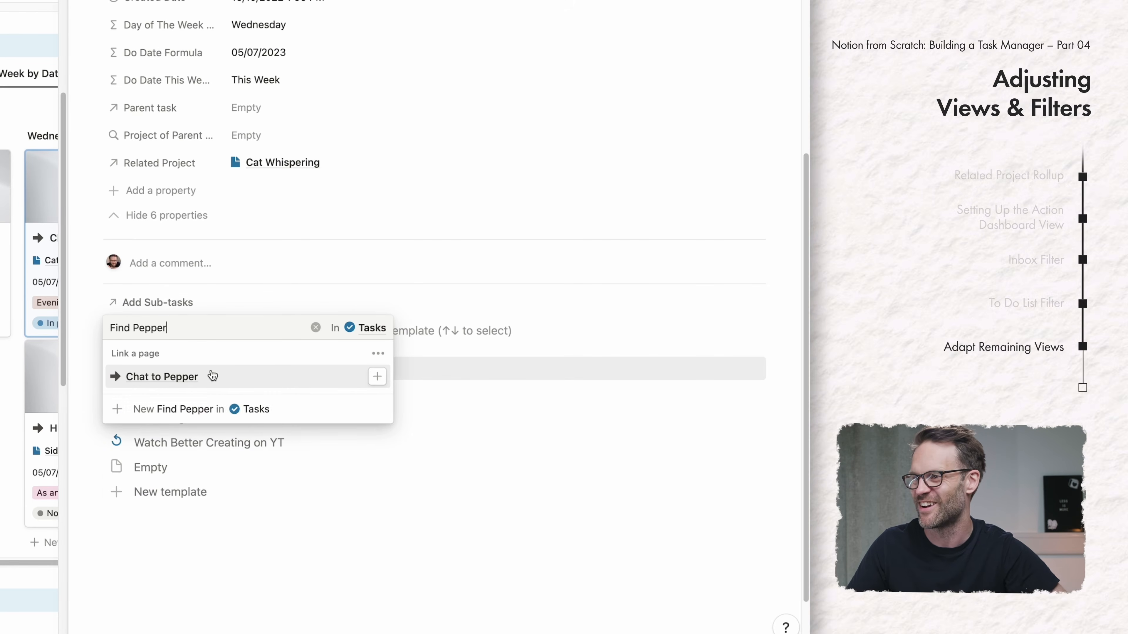
left_click(467, 275)
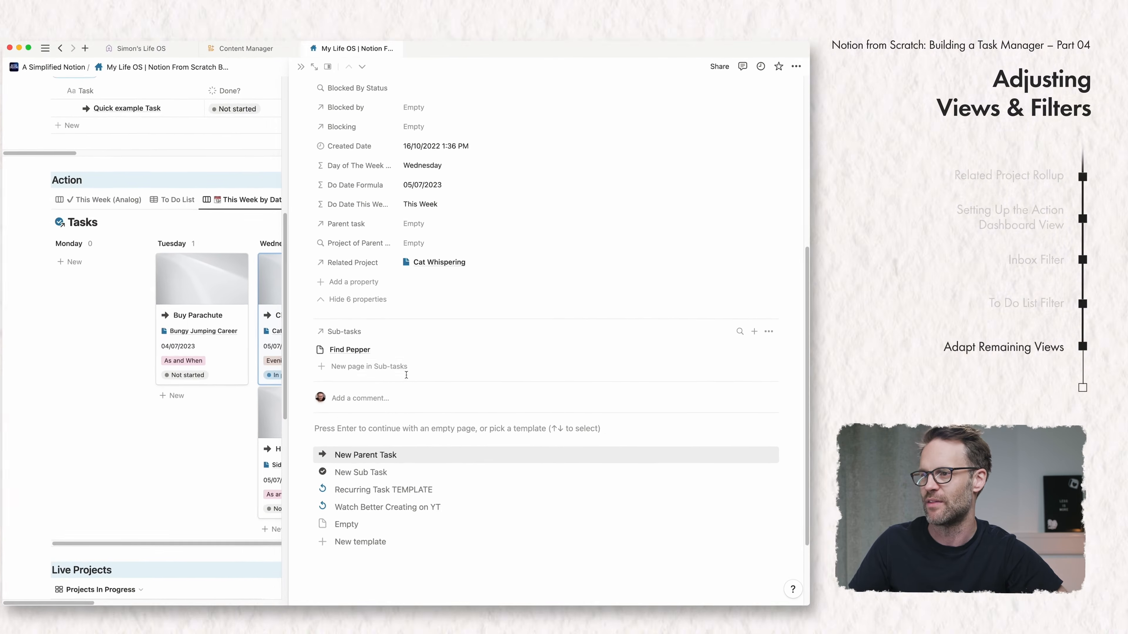
key("Escape")
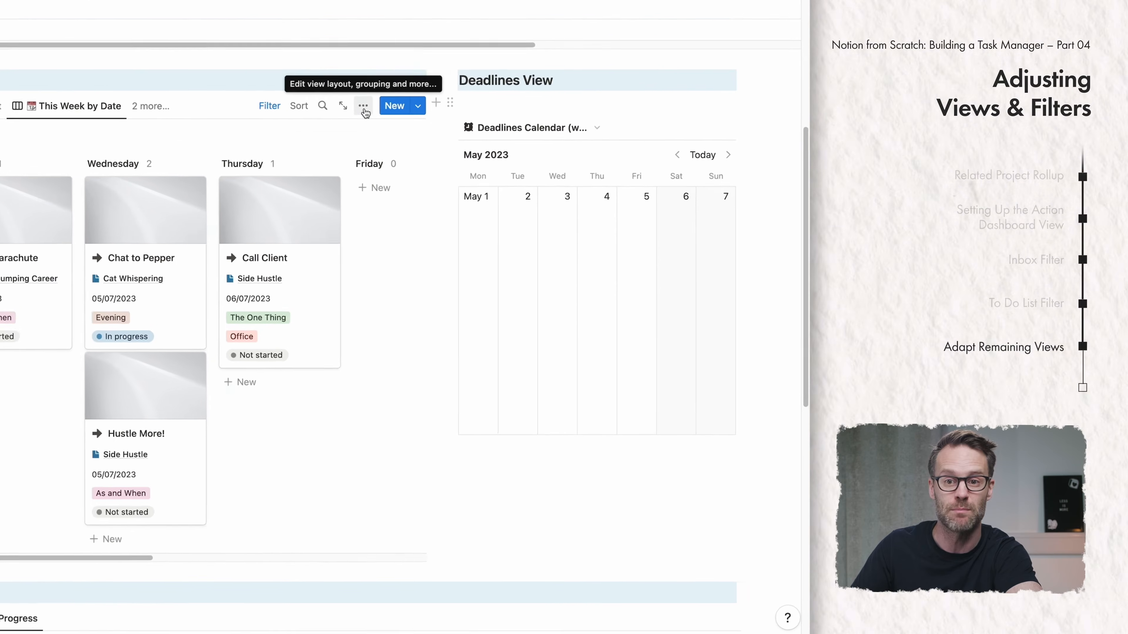
Step: Show the Sub-tasks property on the cards of the This Week by Date board
left_click(327, 74)
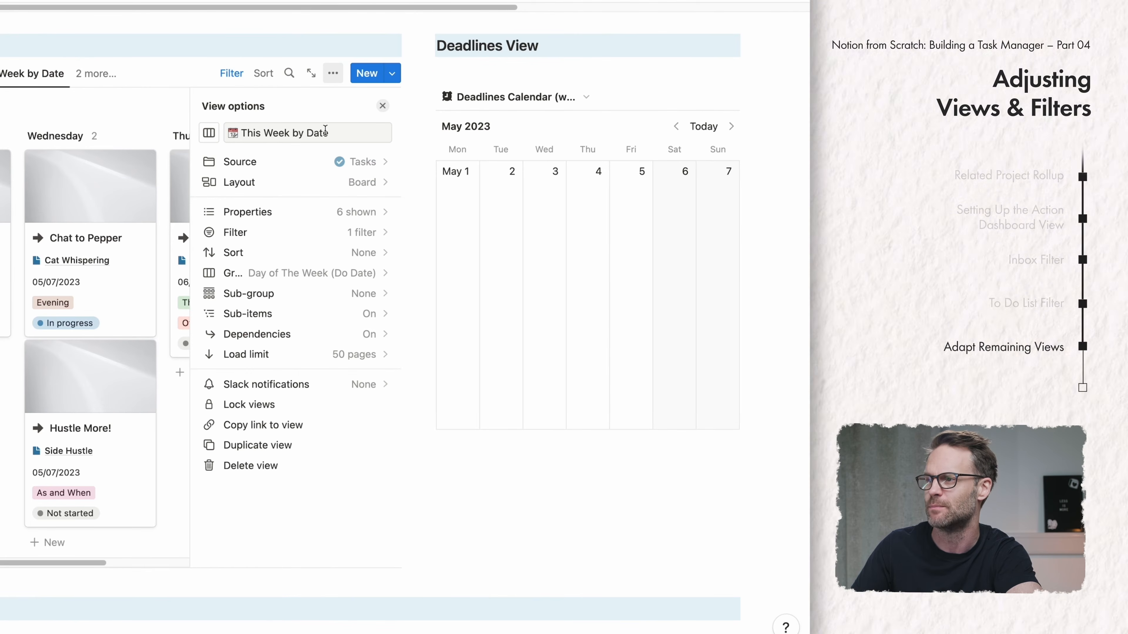
left_click(310, 212)
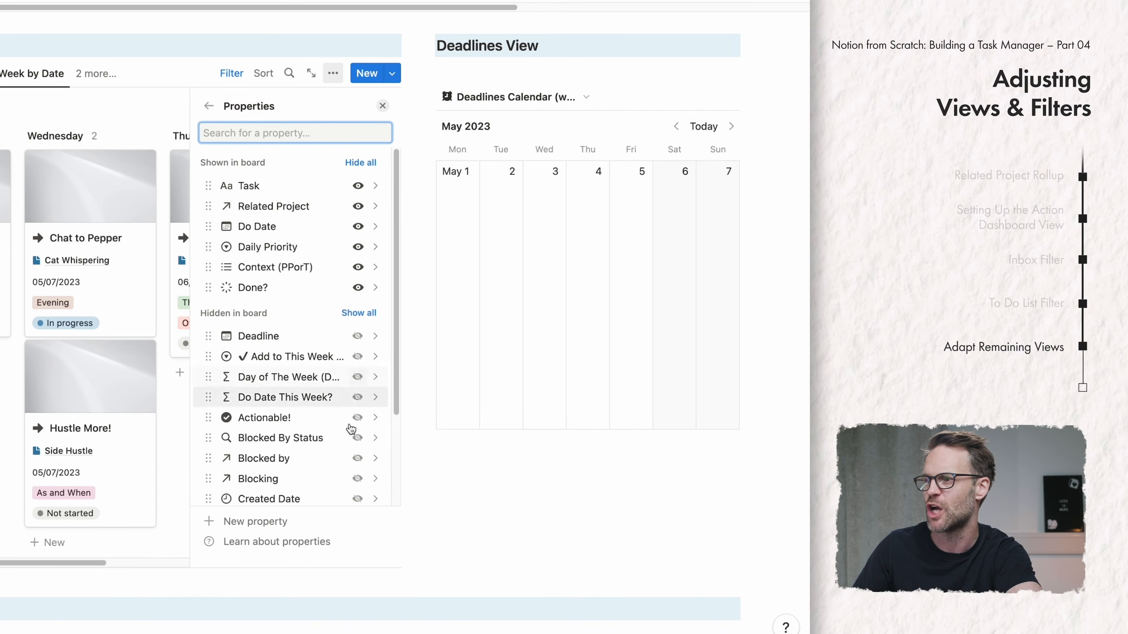
scroll(292, 471, "down", 3)
left_click(358, 471)
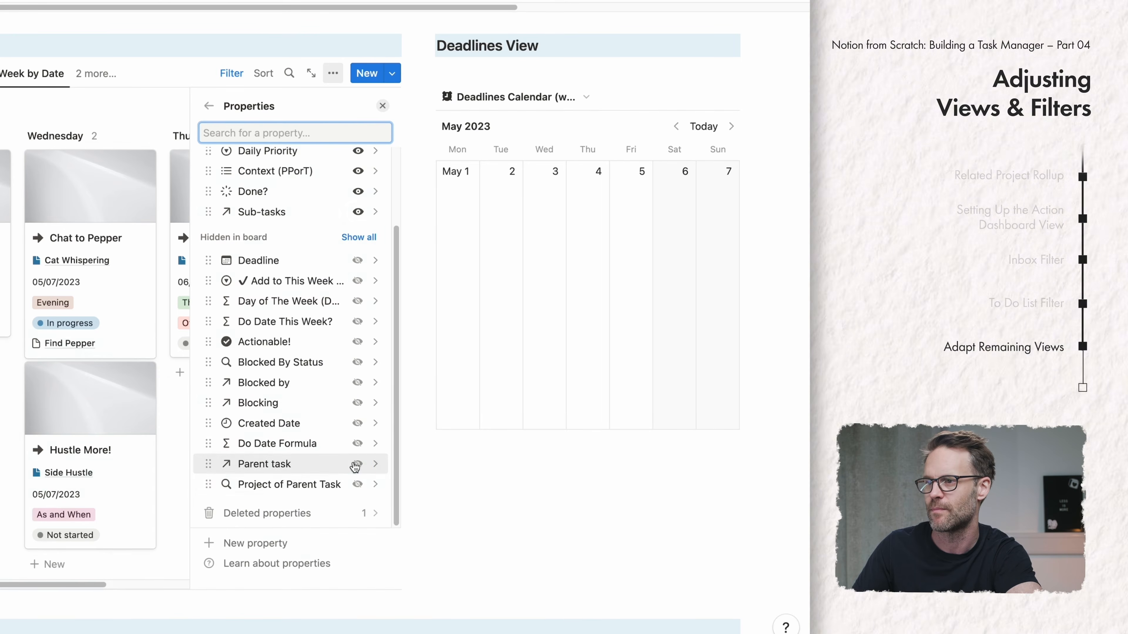
key("Escape")
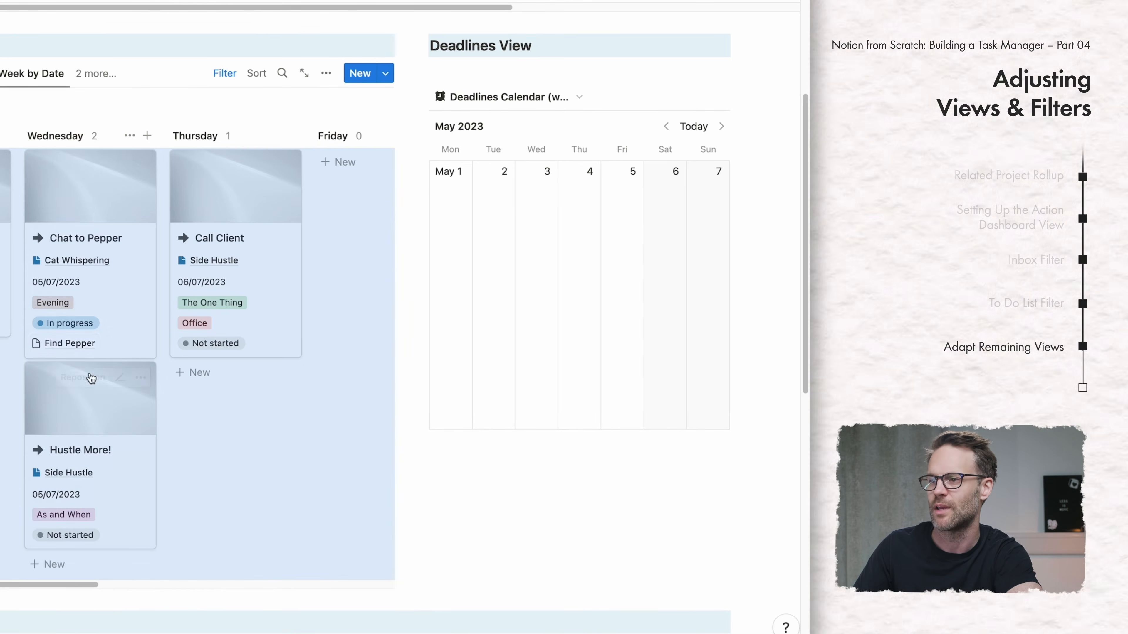
Step: Open the Find Pepper sub-task from its parent's card, apply the New Sub Task template and close the page
left_click(70, 344)
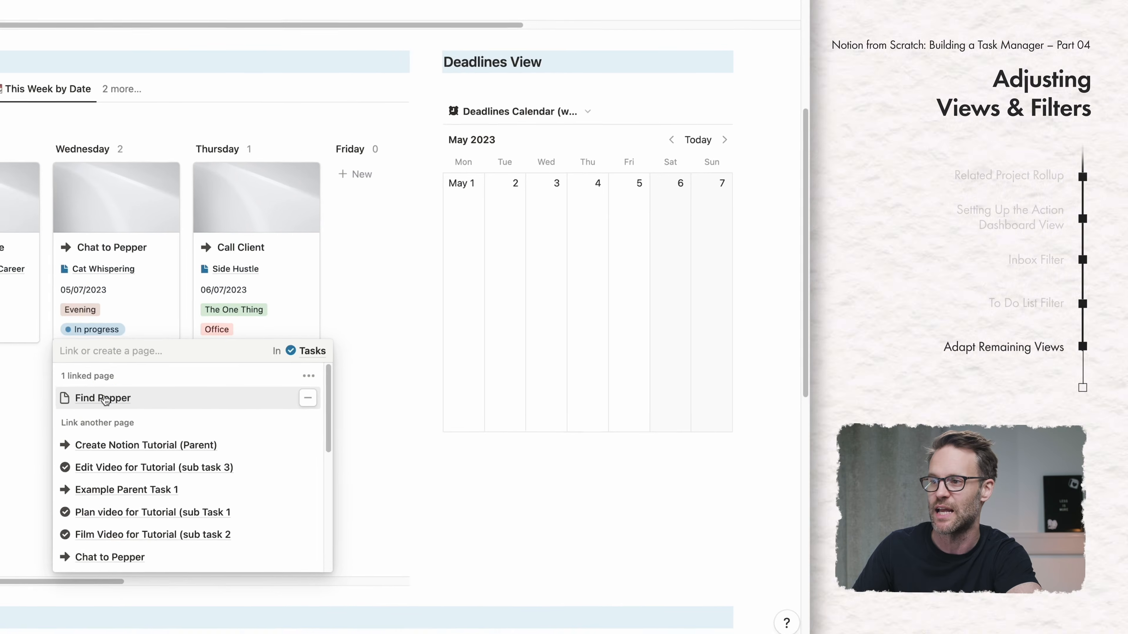
left_click(85, 396)
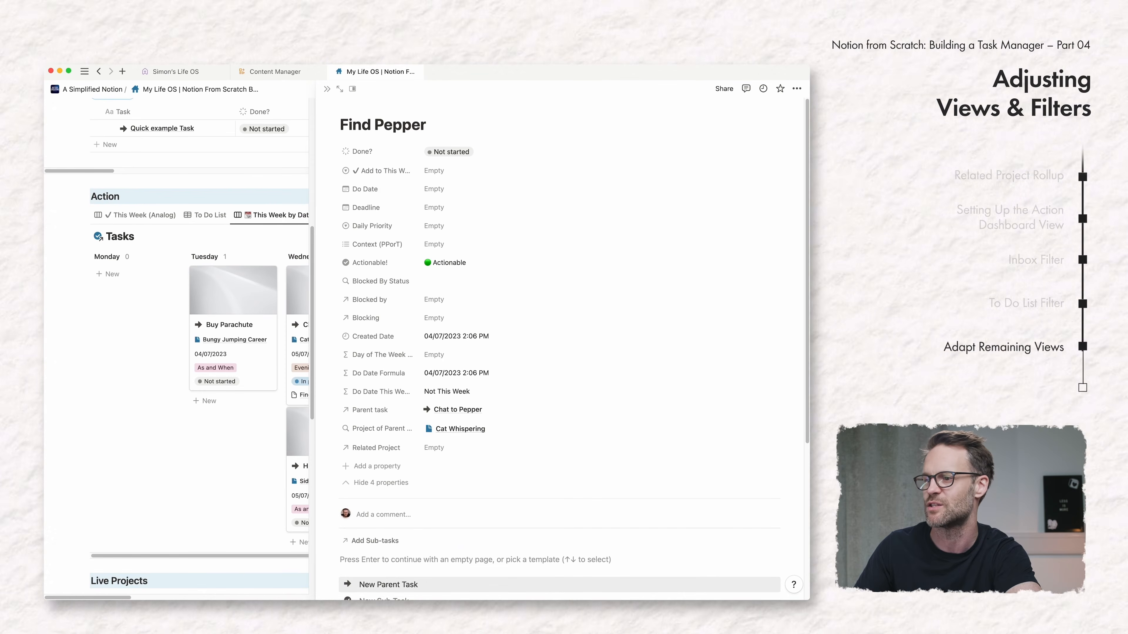
scroll(387, 597, "down", 2)
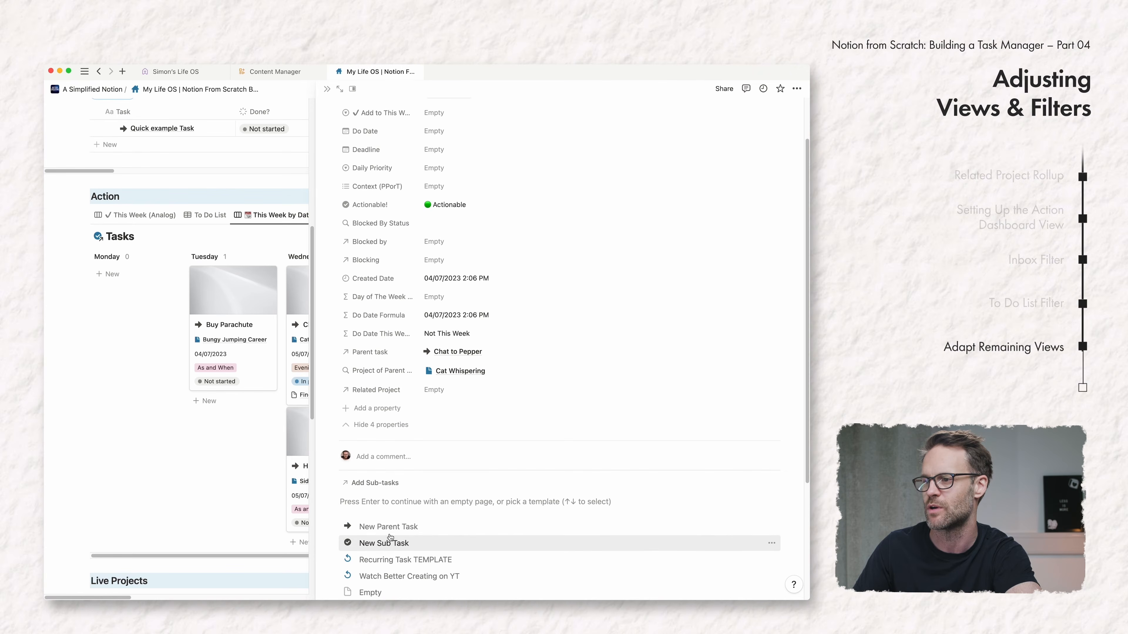
left_click(382, 543)
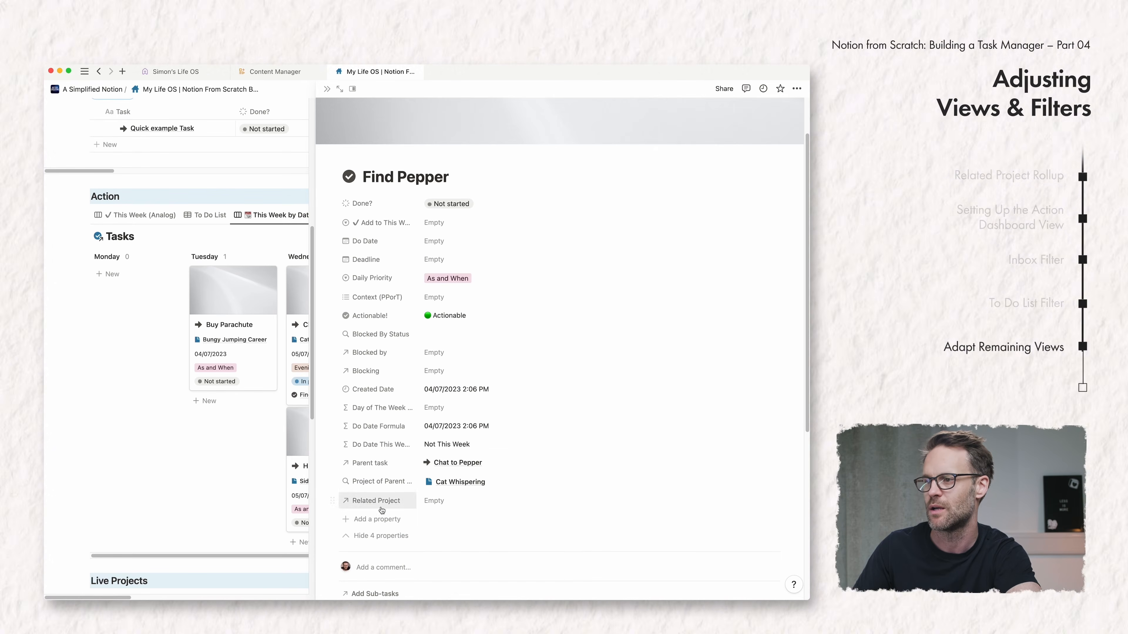
left_click(327, 89)
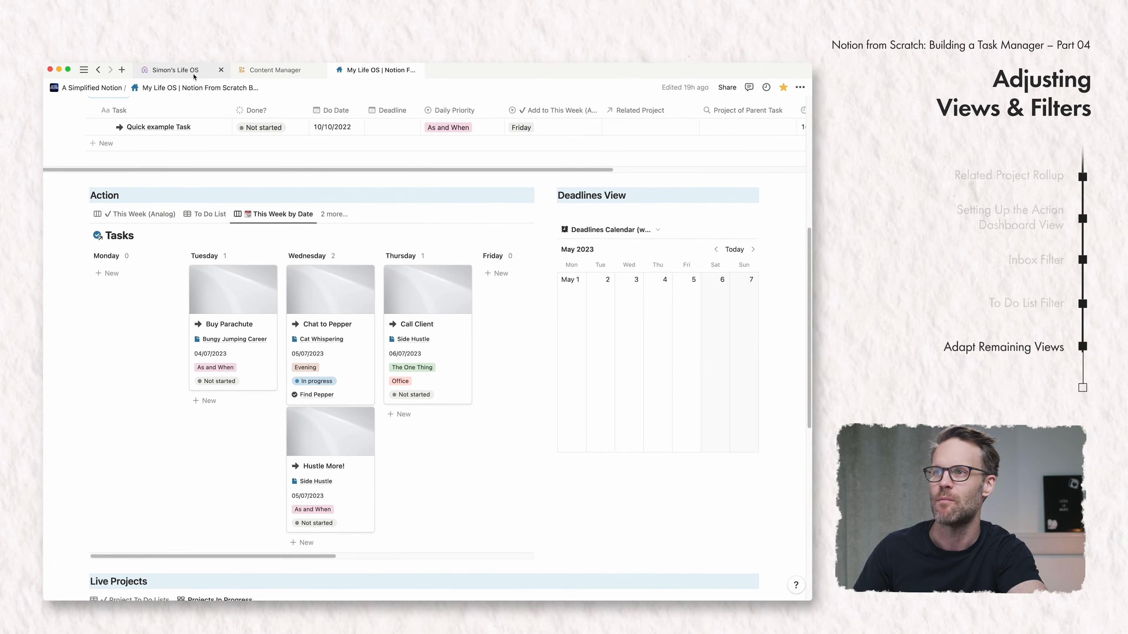
Step: Open the Tasks database from the System Menu on the My Life OS build page
left_click(193, 75)
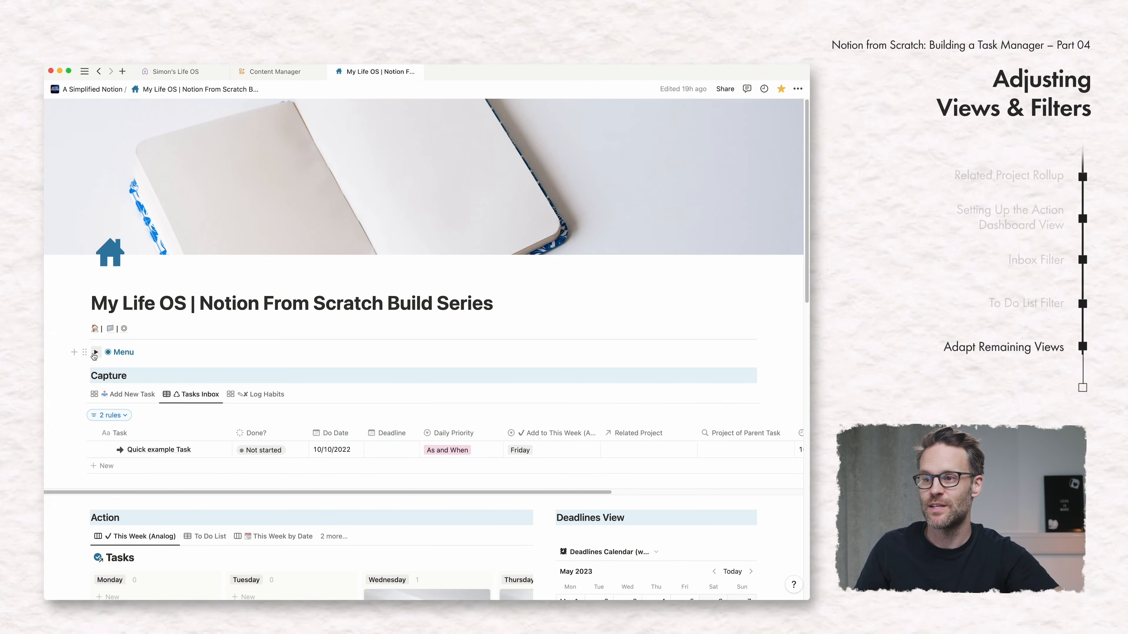
left_click(96, 352)
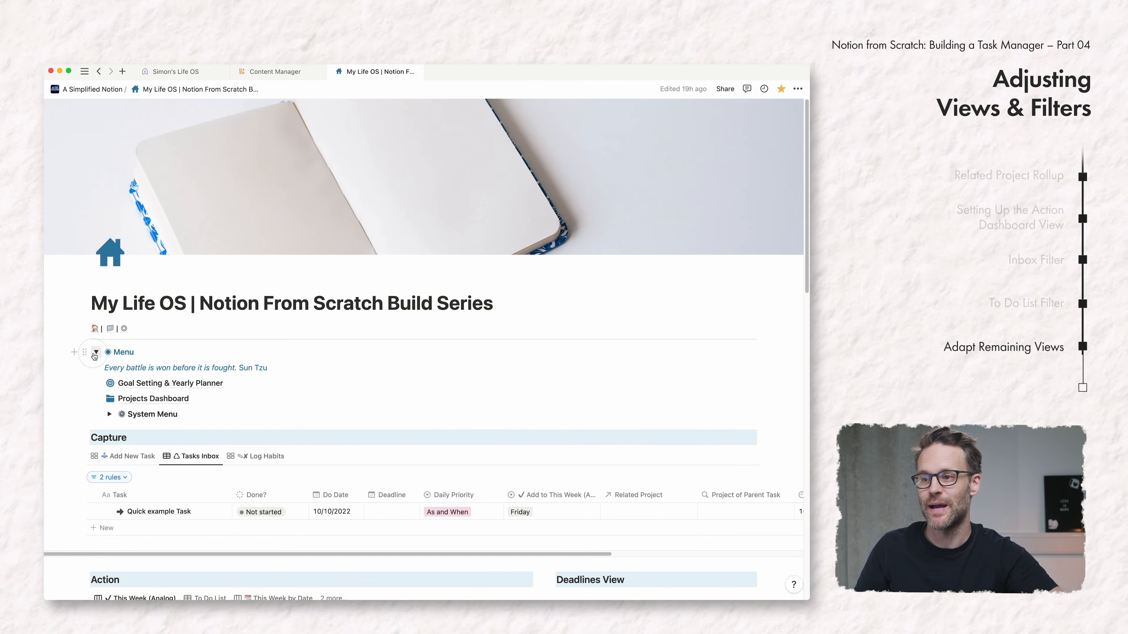
left_click(109, 414)
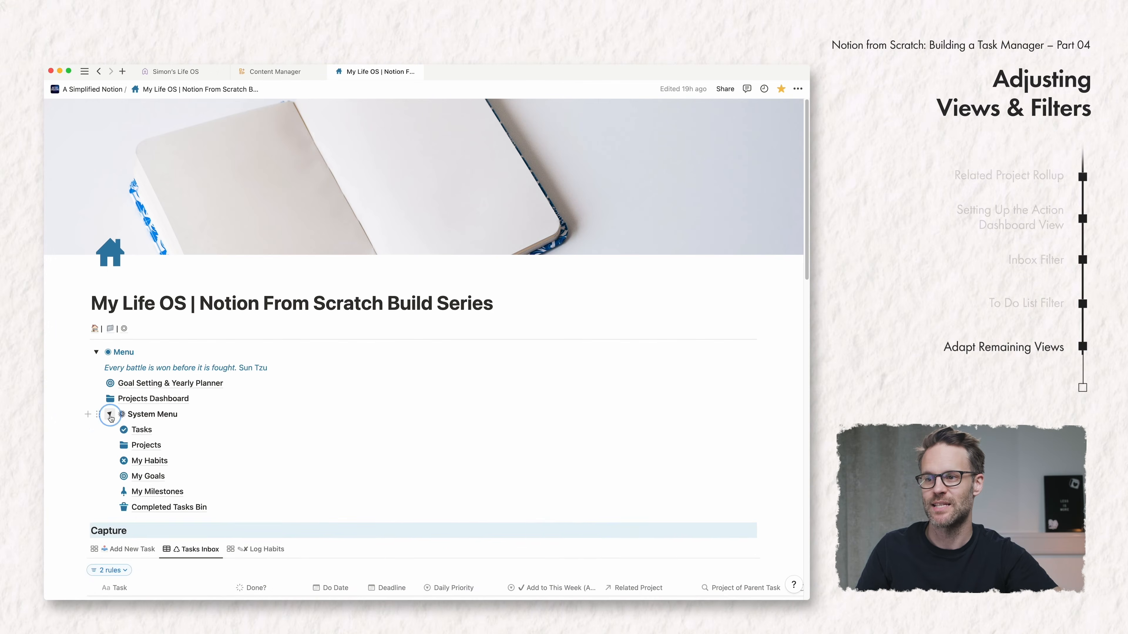
left_click(141, 430)
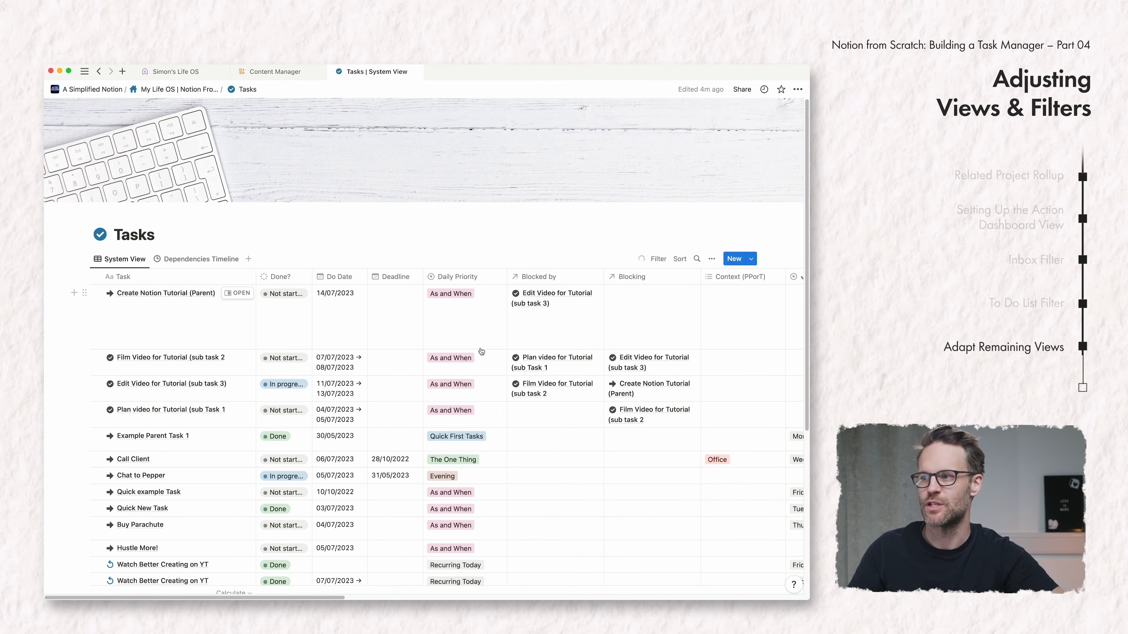
Step: Add a Rollup property named # Sub Tasks to the Tasks table and place its column after Sub-tasks
scroll(681, 373, "right", 10)
scroll(680, 372, "right", 5)
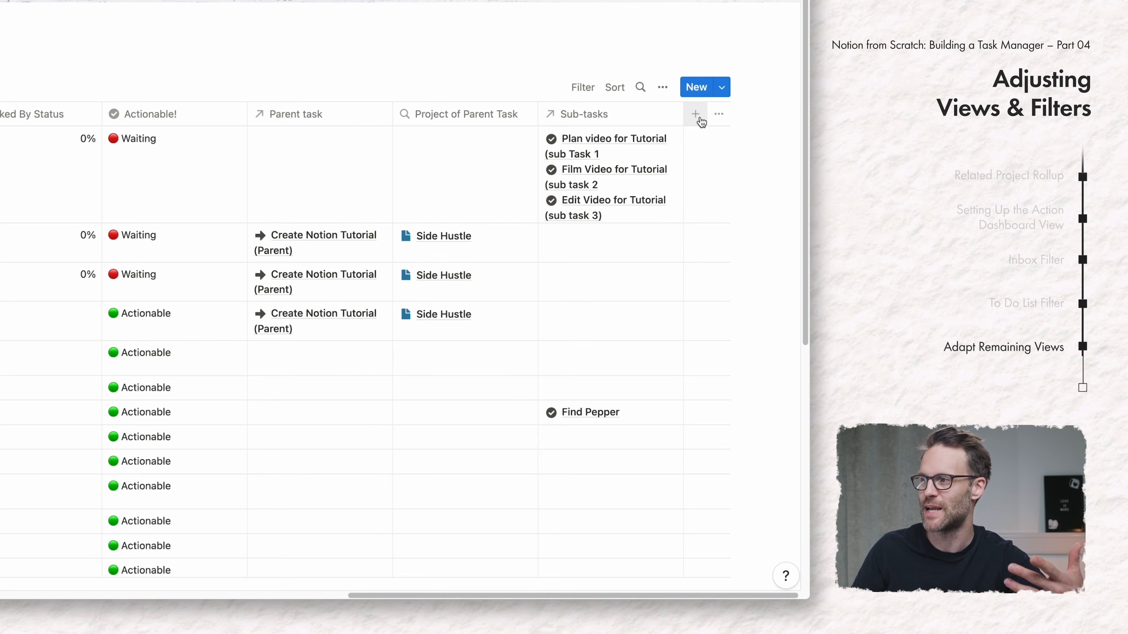
left_click(698, 117)
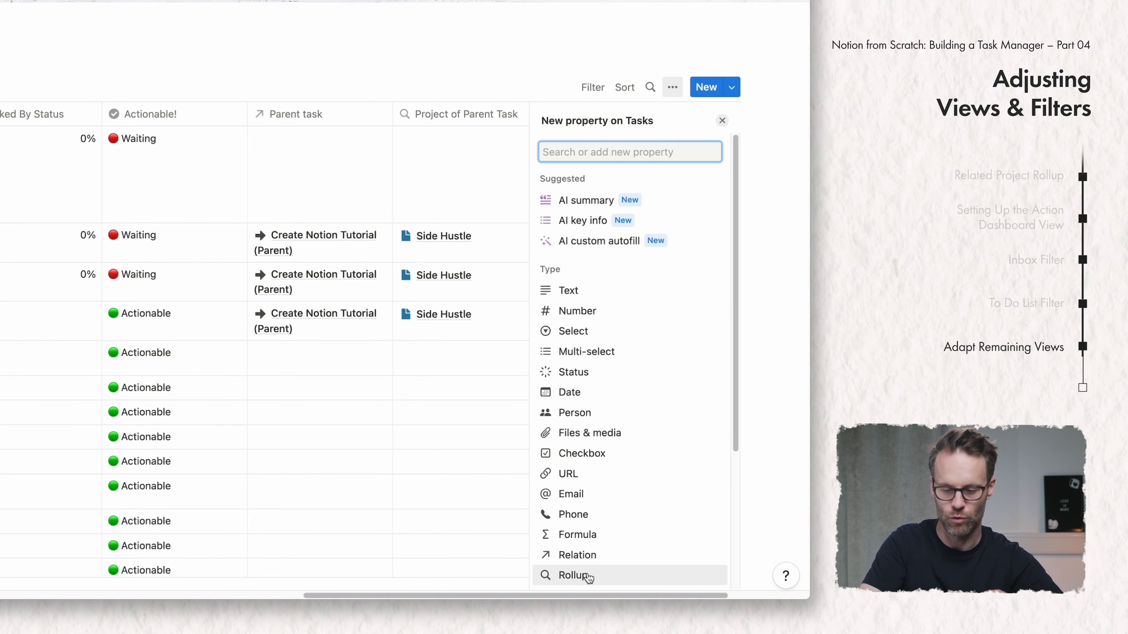
left_click(579, 575)
key("BackSpace")
type("# Sub Tasks")
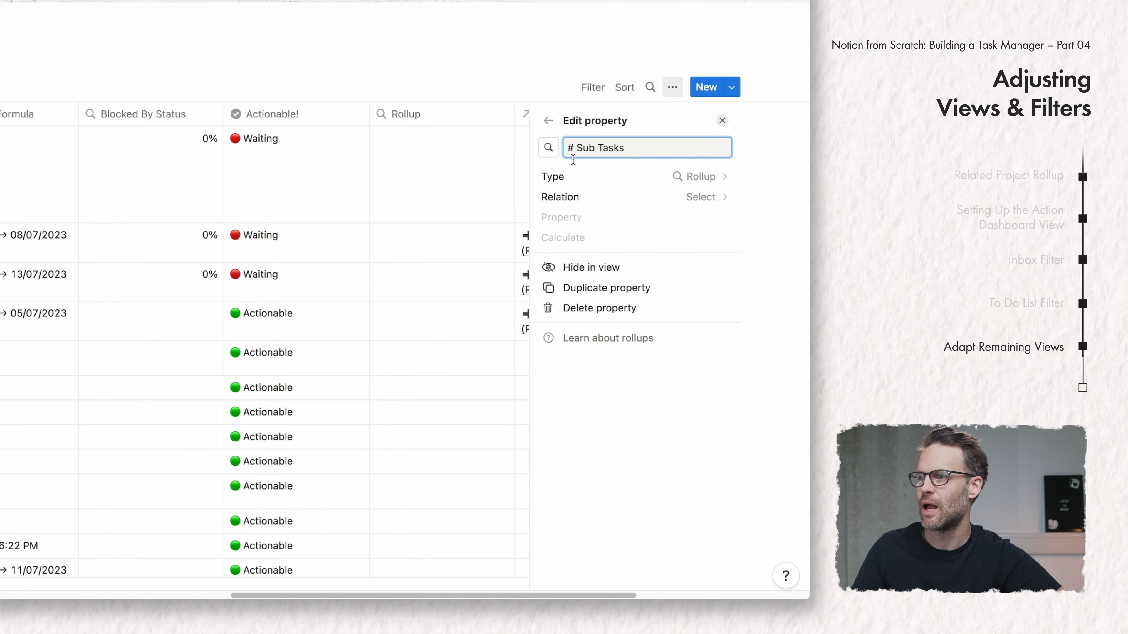
left_click(504, 46)
scroll(311, 178, "right", 5)
left_click_drag(152, 116, 614, 116)
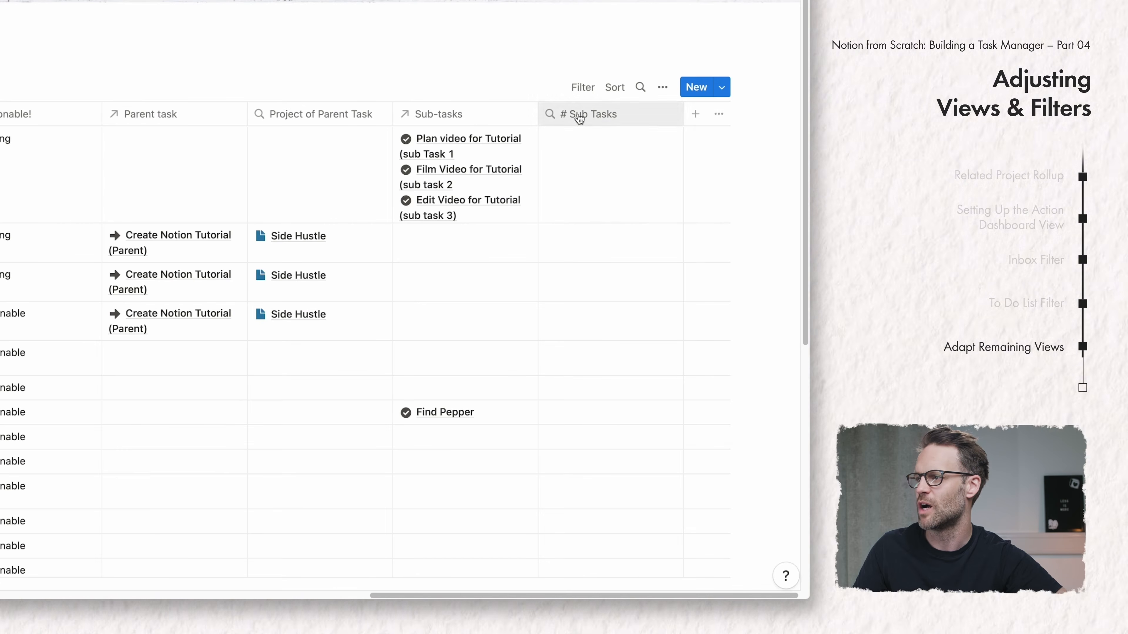
Step: Configure the # Sub Tasks rollup with the Sub-tasks relation, the Sub-tasks property and the Count all calculation
left_click(669, 139)
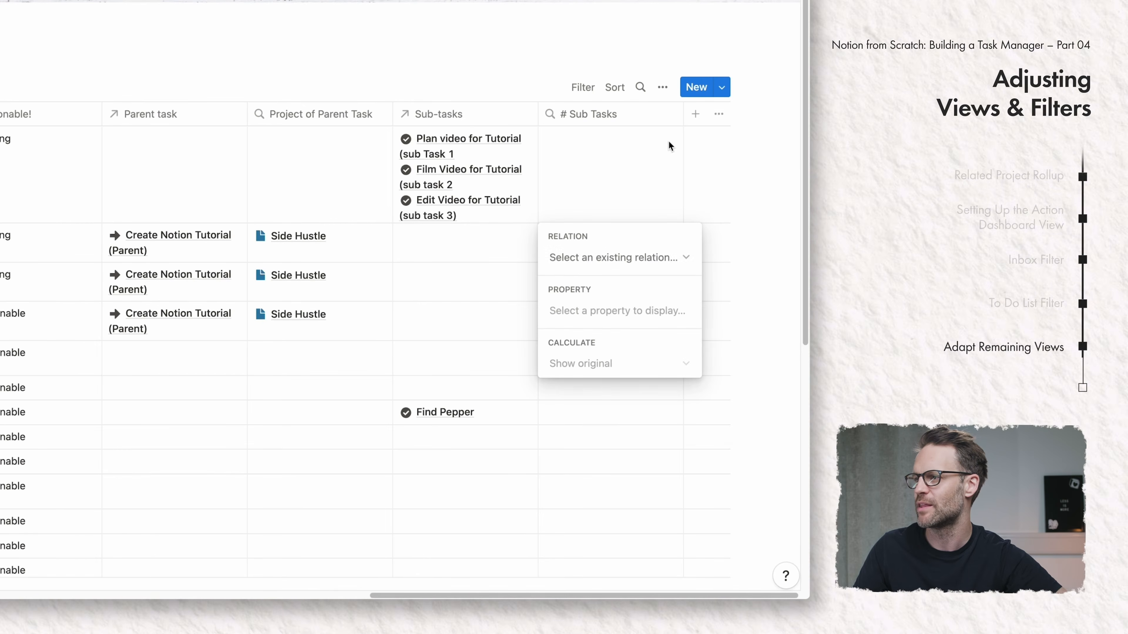
left_click(620, 258)
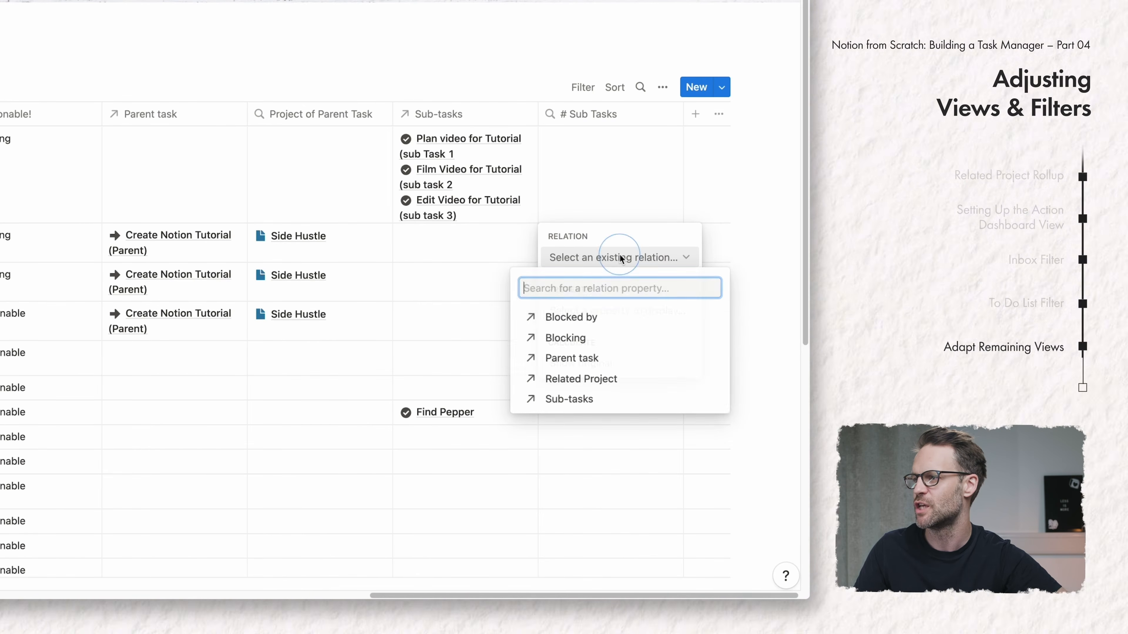
left_click(590, 400)
left_click(626, 313)
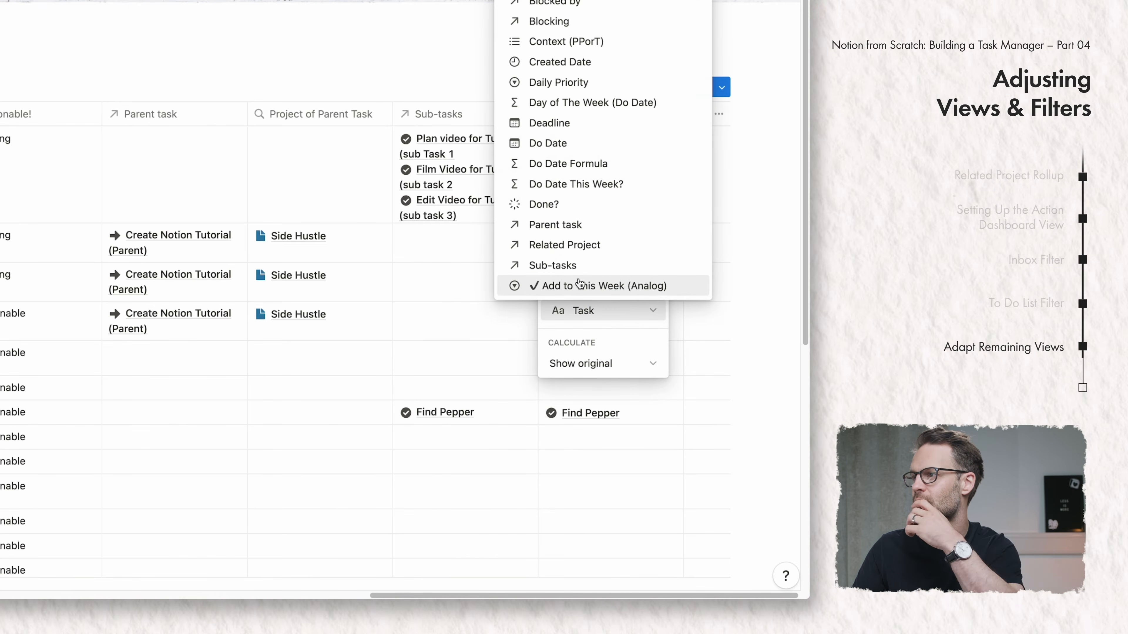
left_click(555, 264)
left_click(611, 364)
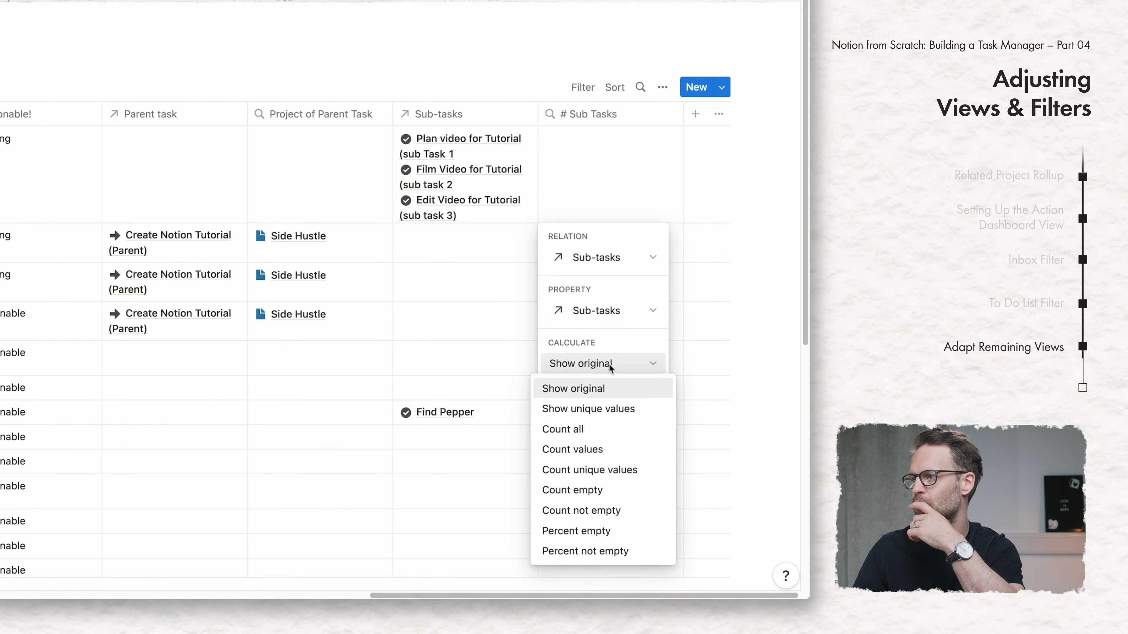
left_click(574, 430)
left_click(713, 223)
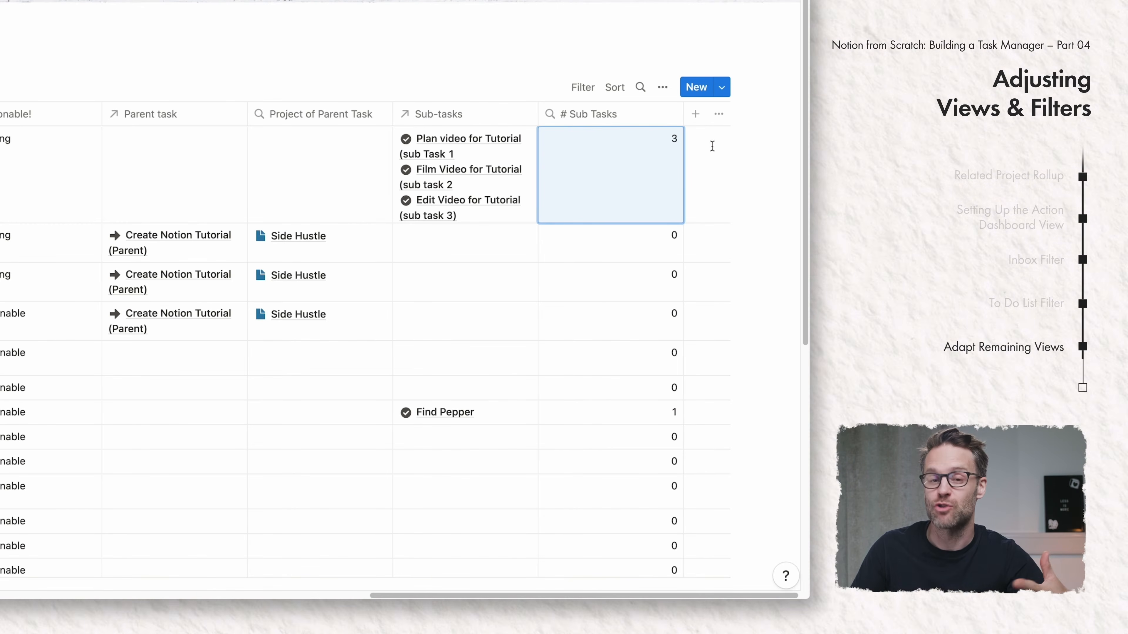
Step: Add a Formula property named Sub Task Concat to the Tasks table
left_click(696, 114)
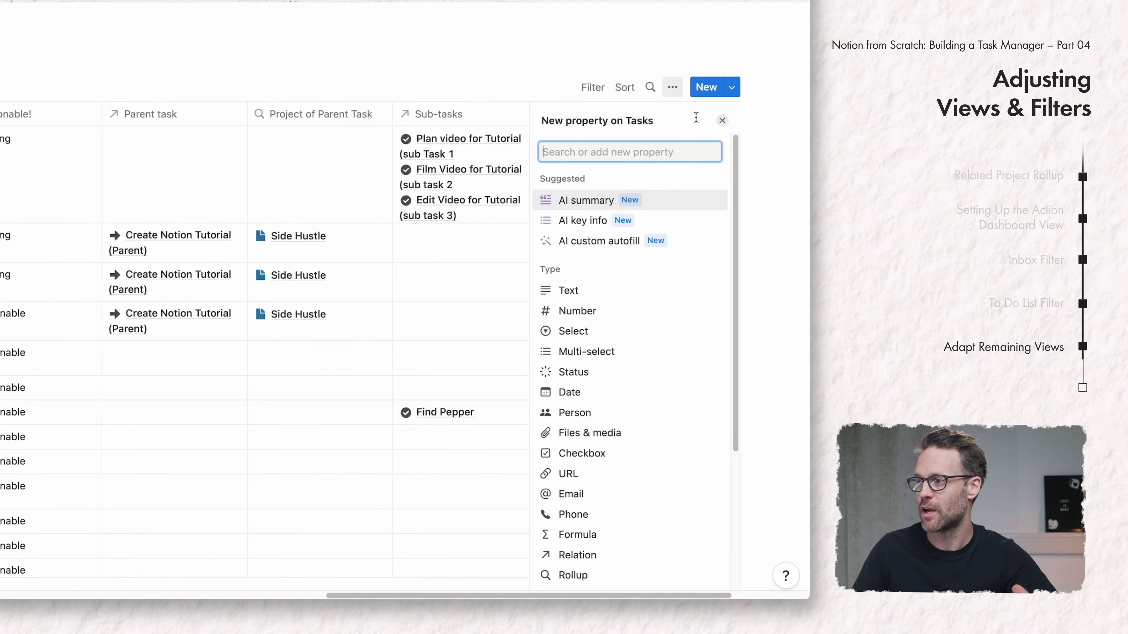
left_click(586, 538)
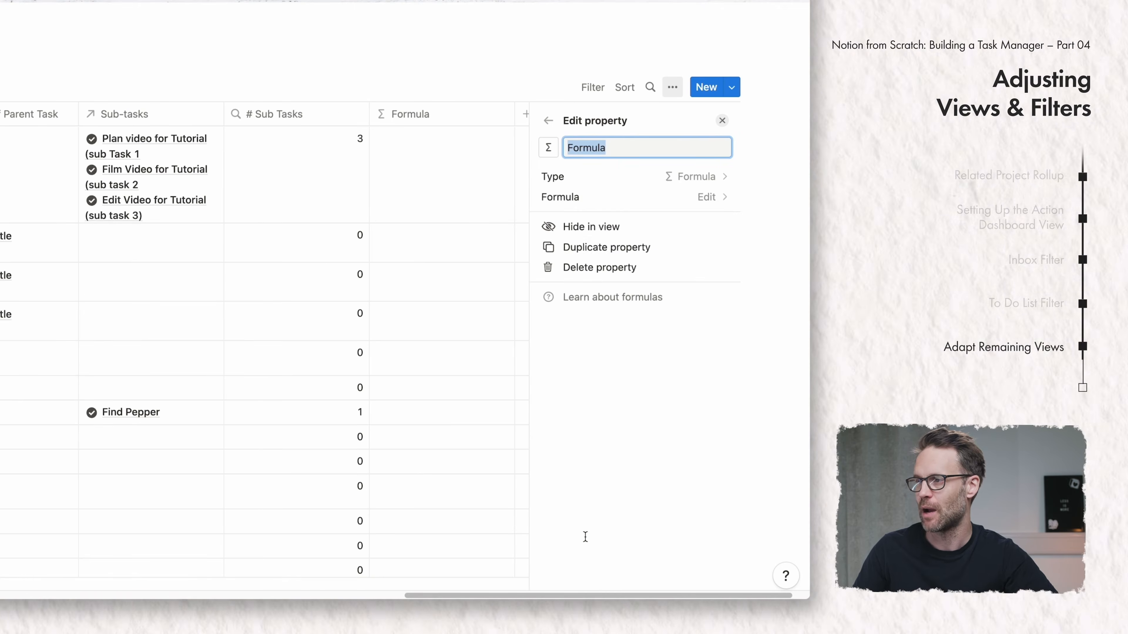
type("Su")
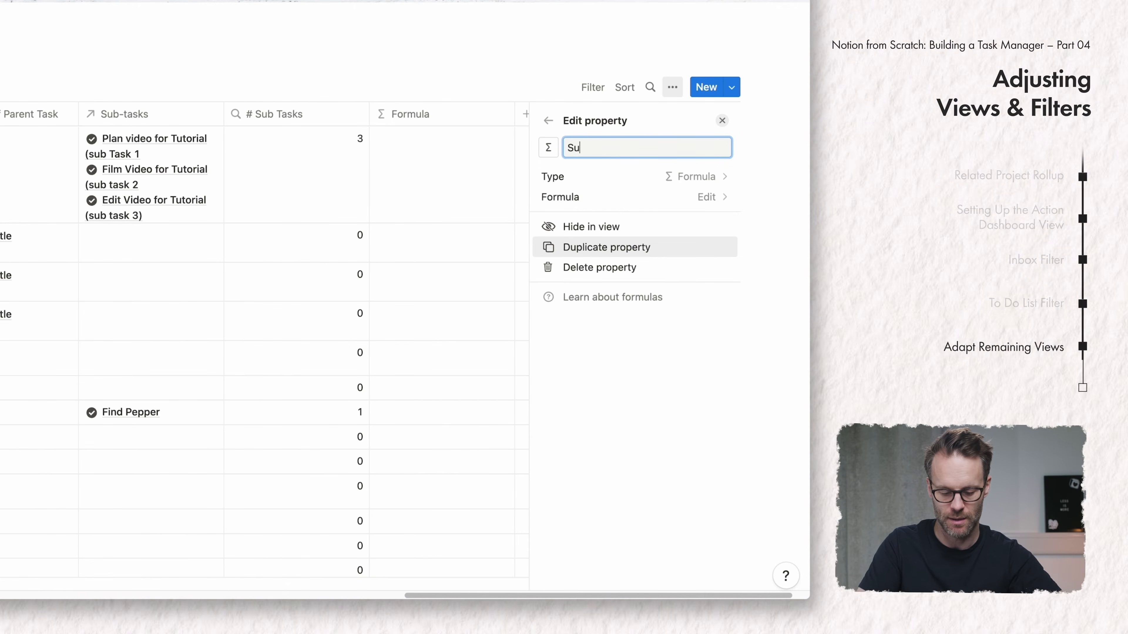
type("b Task Concat")
left_click(553, 68)
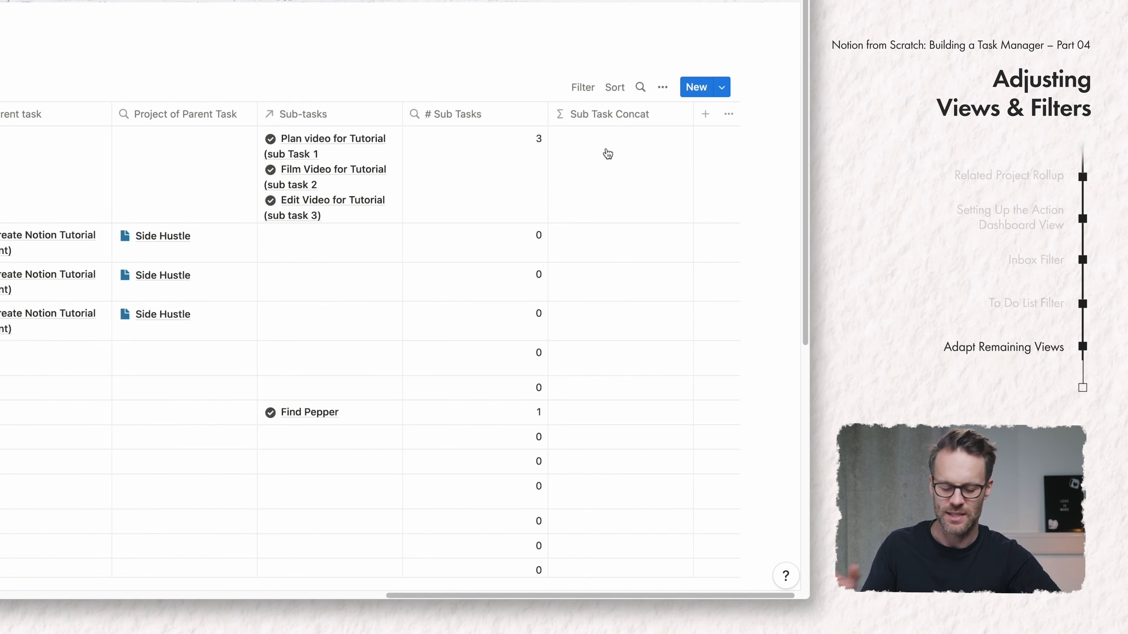
Step: Start the Sub Task Concat formula with the concat function and the text "↓ " as its first argument
left_click(608, 154)
type("concat")
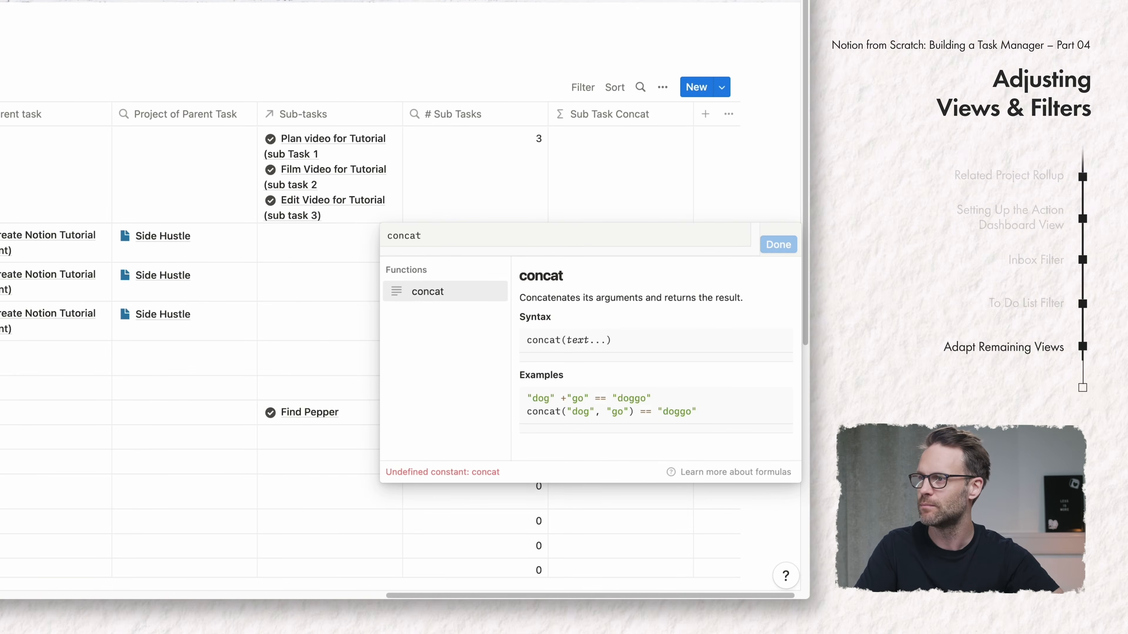
type("(")
key("BackSpace")
type("(")
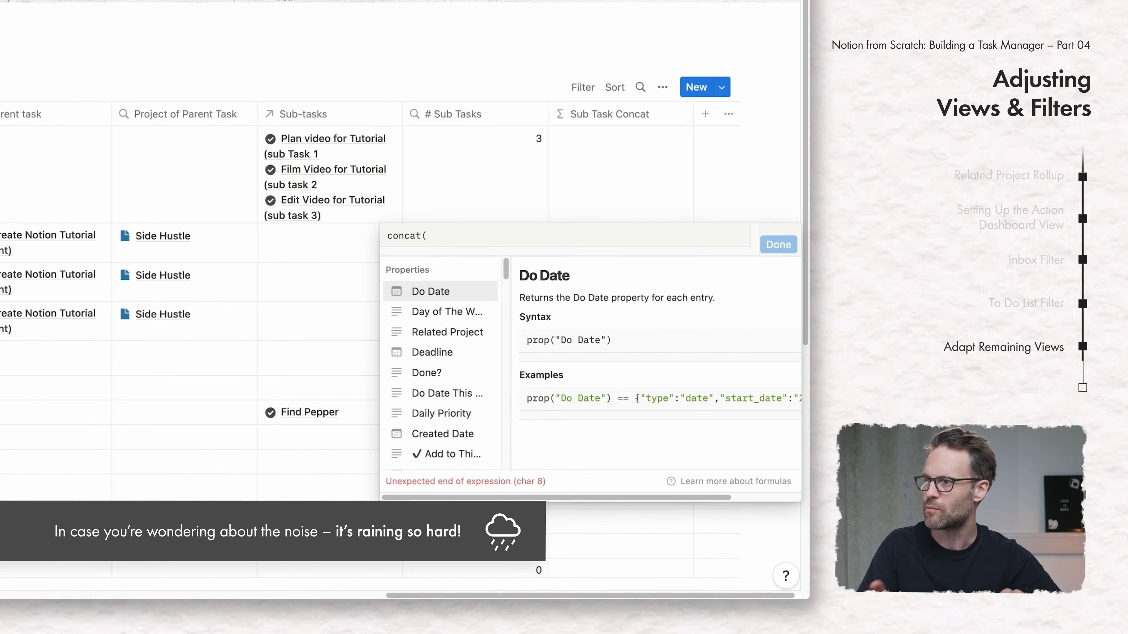
type("\"")
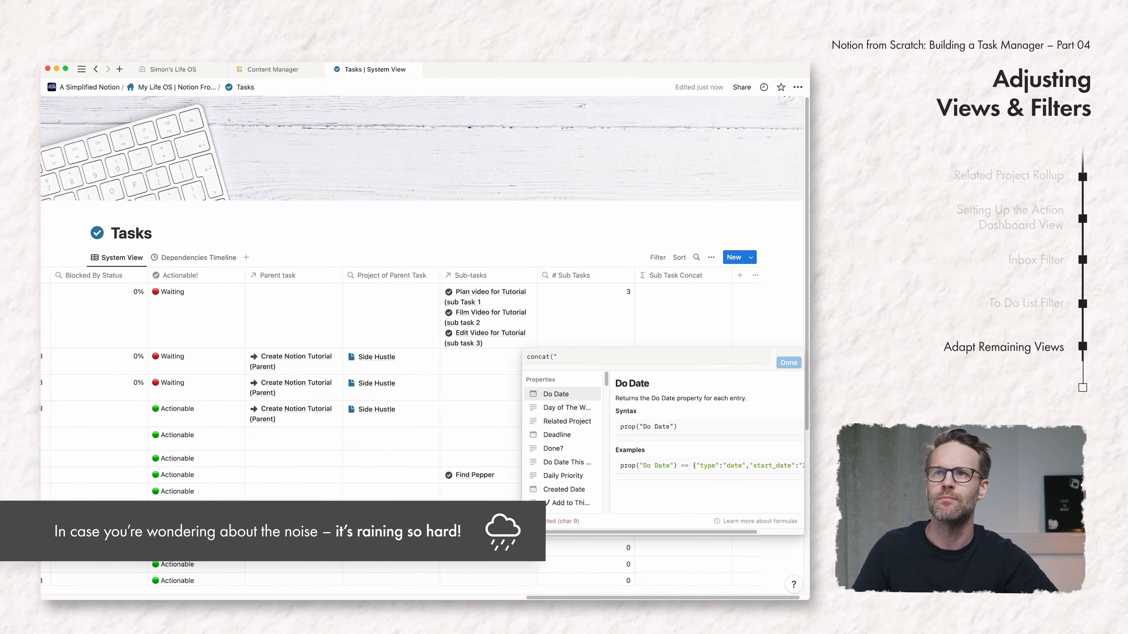
key("ctrl+super+space")
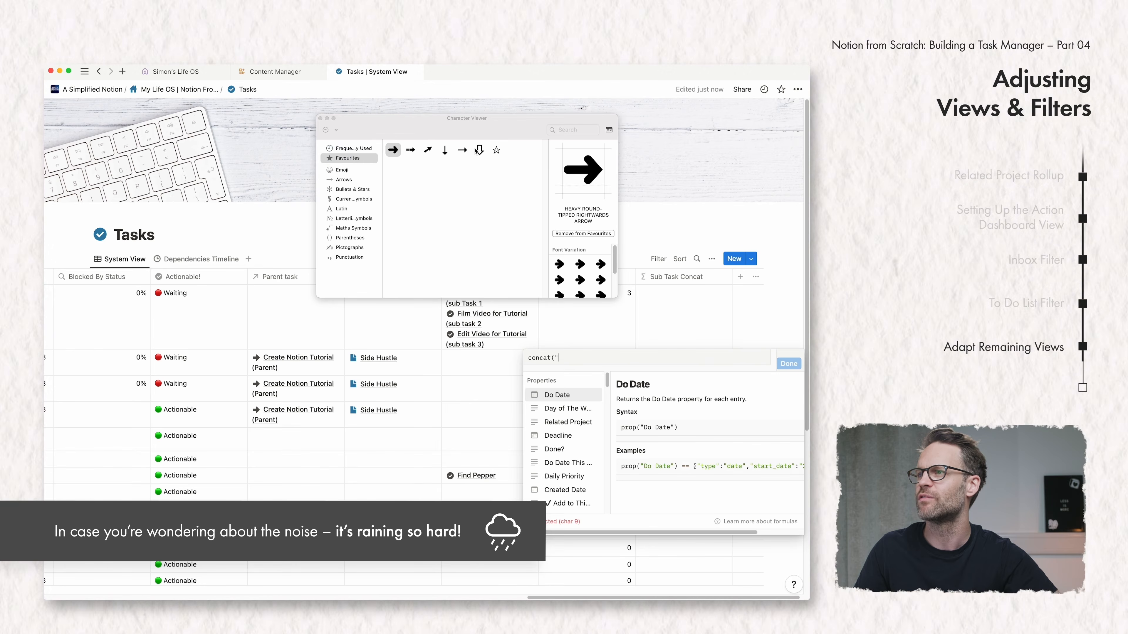
double_click(444, 150)
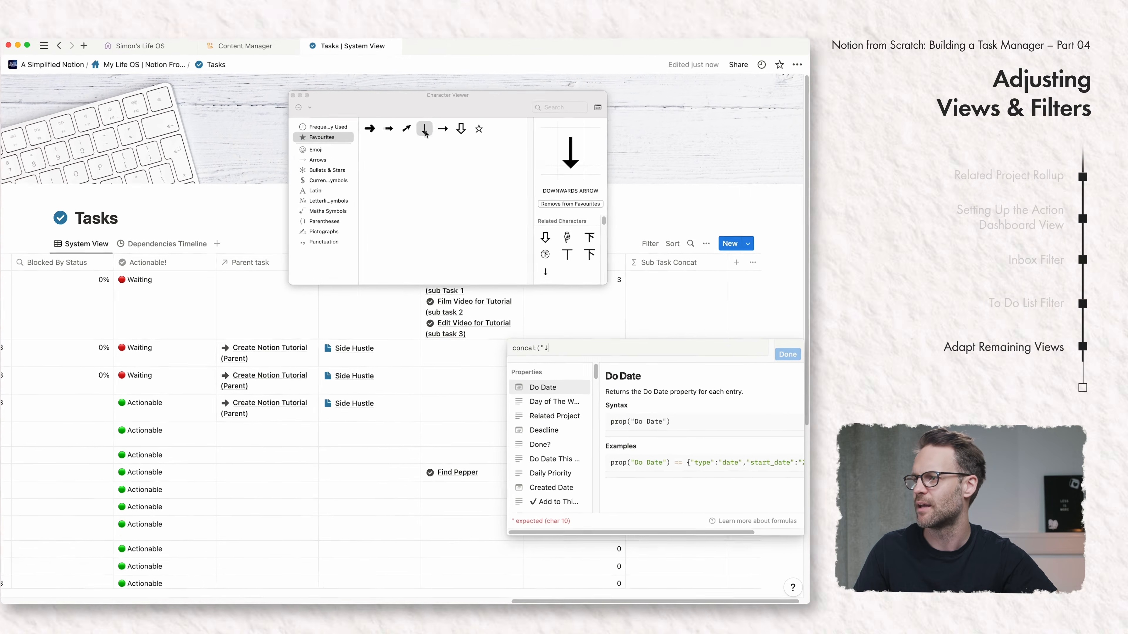
type("\"")
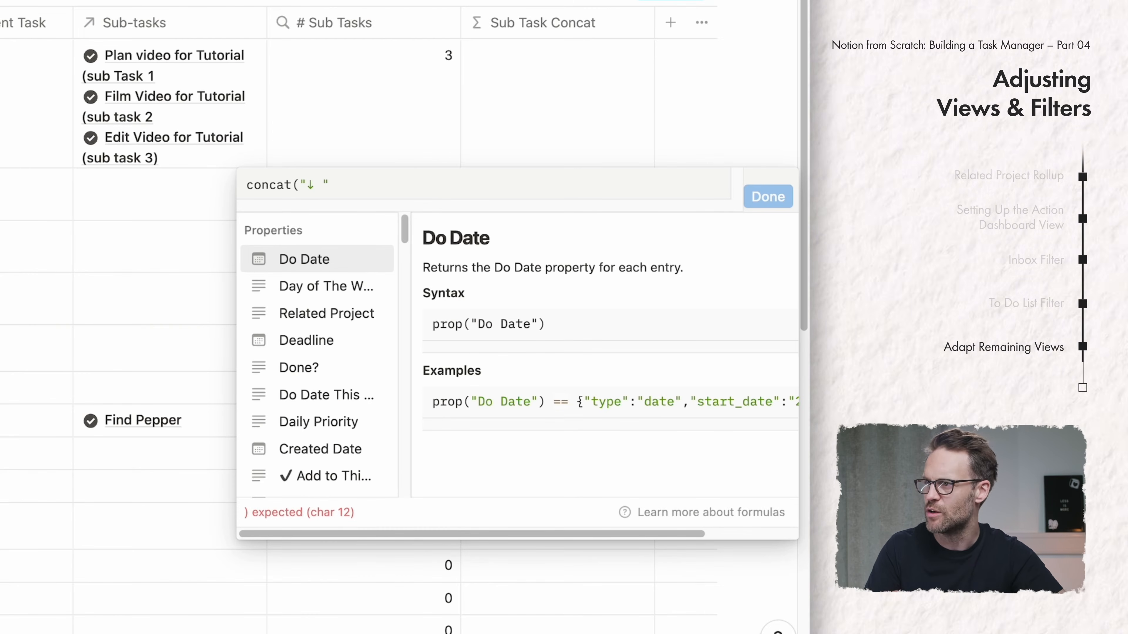
Step: Add format(prop("# Sub Tasks") as the second argument of the concat formula
type(", ")
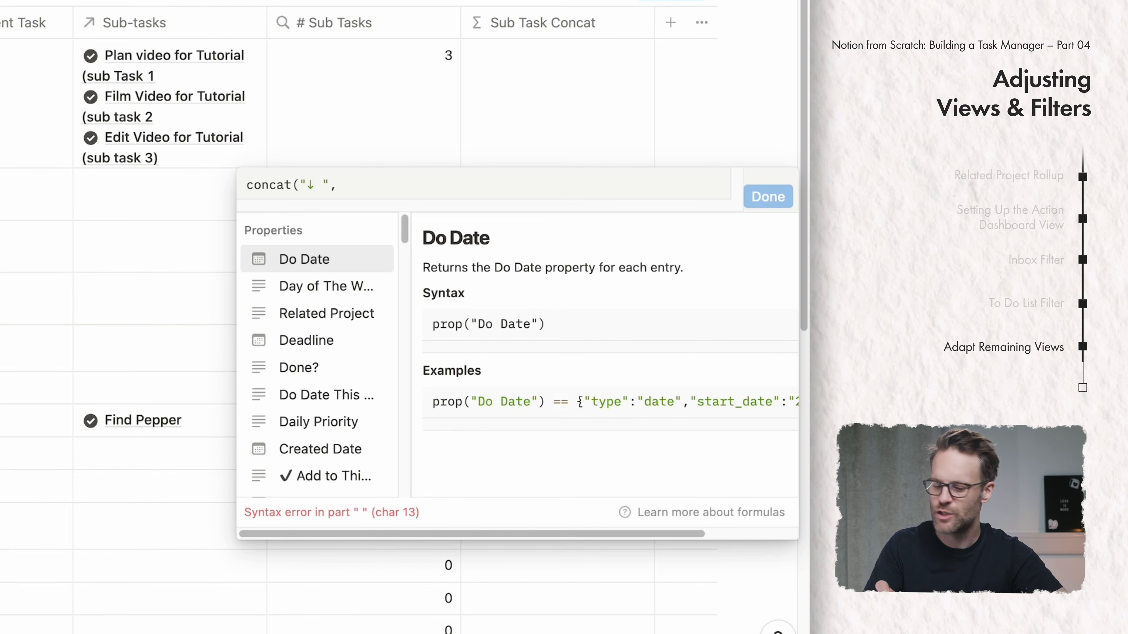
type("format")
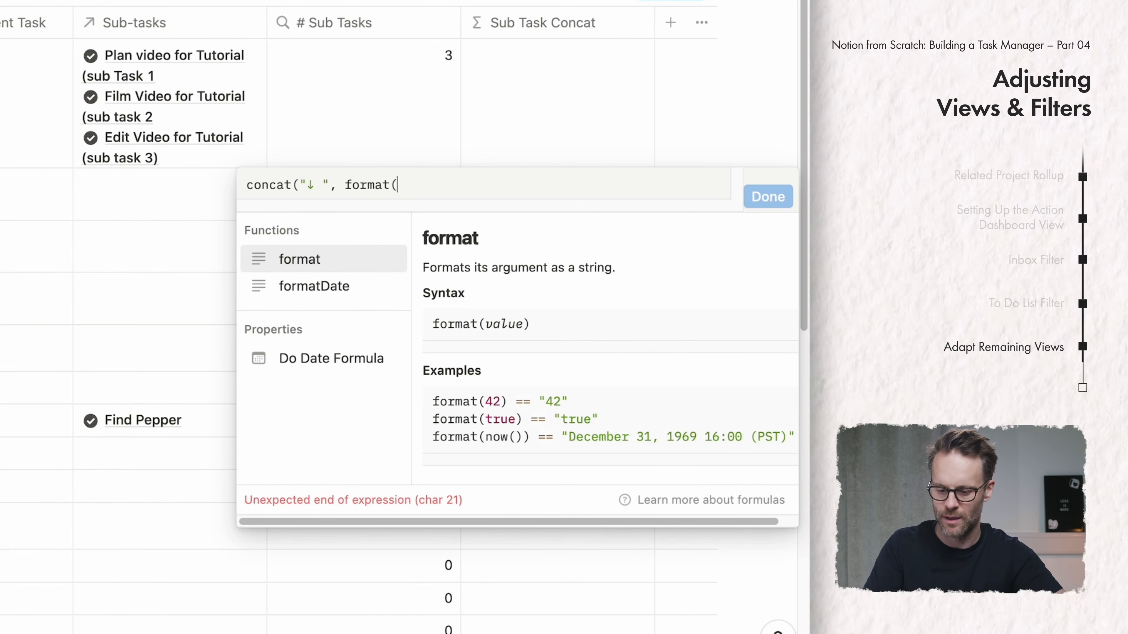
type("(")
scroll(293, 464, "down", 5)
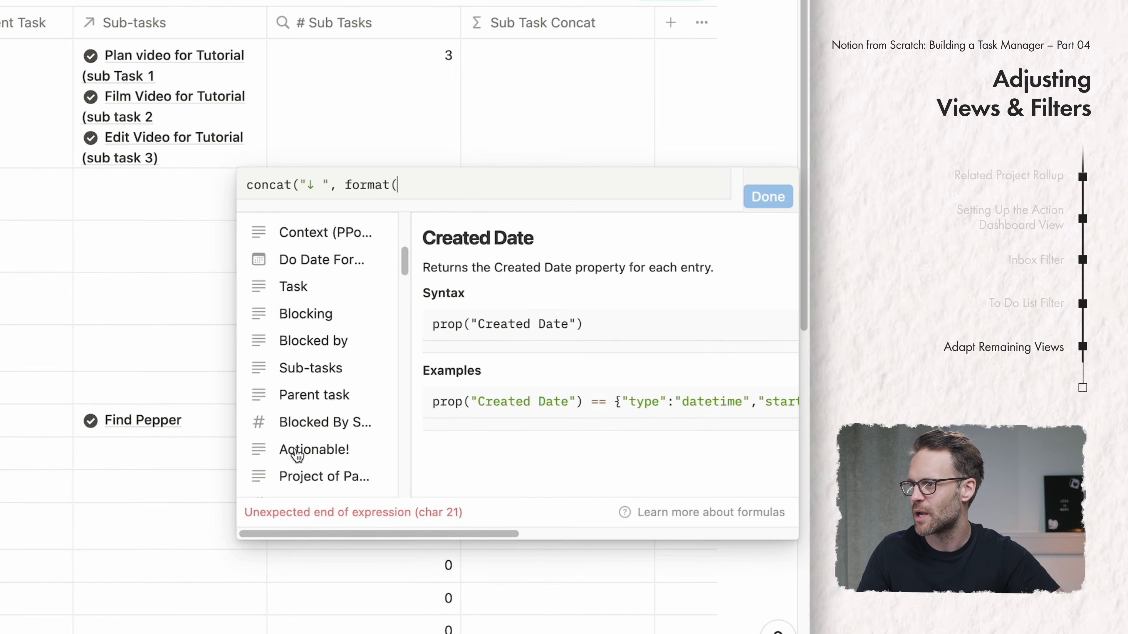
scroll(298, 455, "down", 3)
left_click(330, 366)
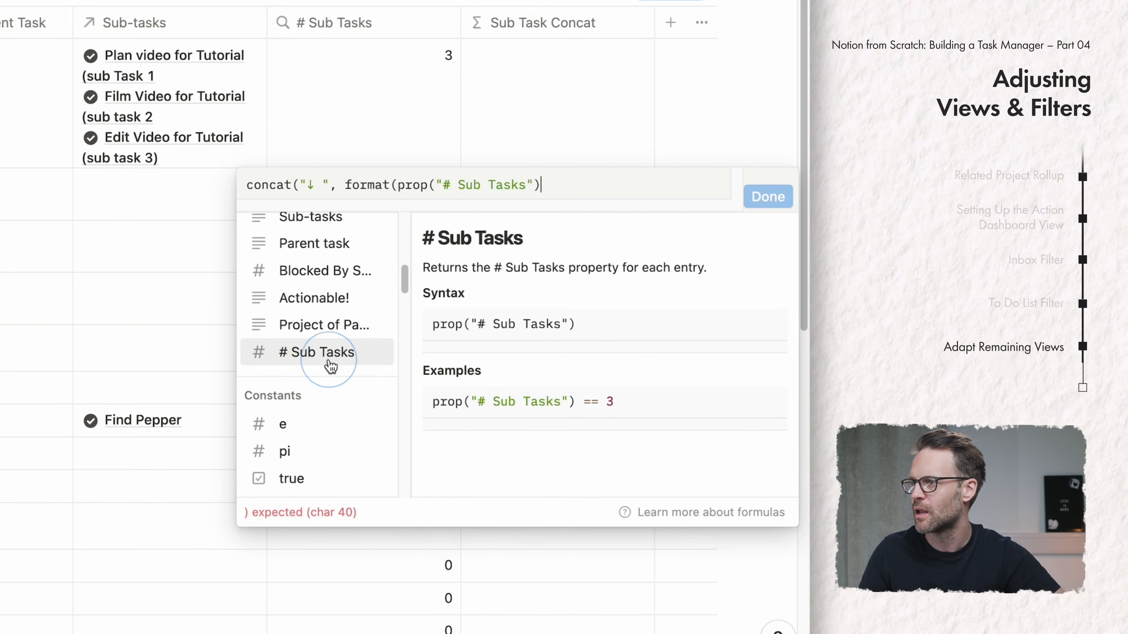
Step: Complete the concat formula with the closing text " Sub-Tasks" and save it
type("),  \"")
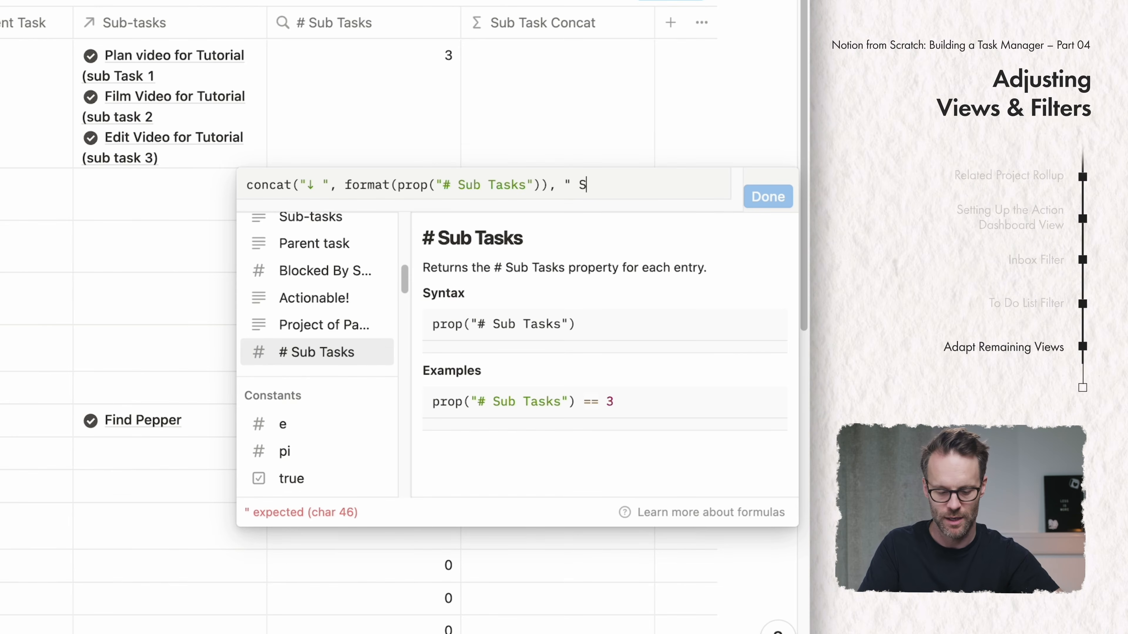
type("Sub-Tasks\"))")
key("BackSpace")
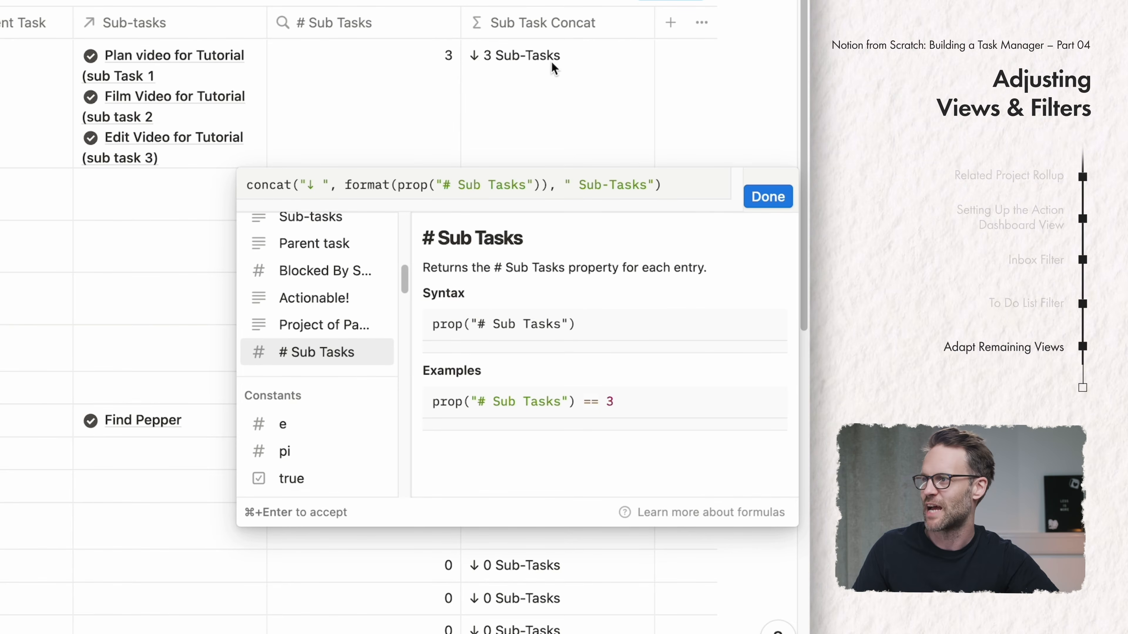
left_click(759, 197)
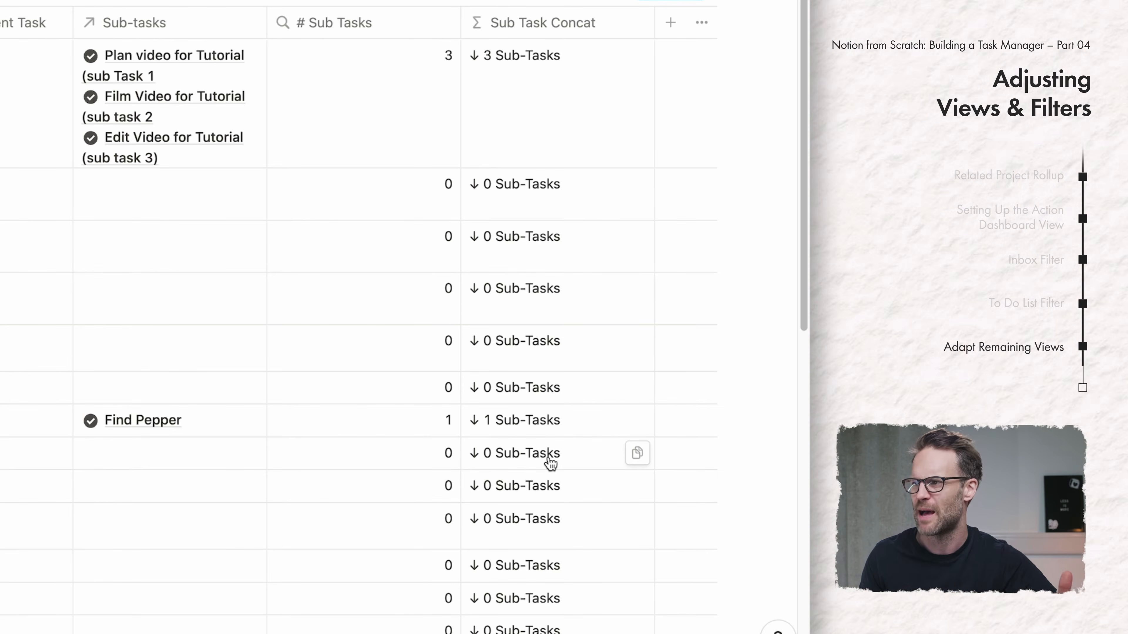
Step: Add a Formula property named Sub-Task Report to the Tasks table and give it the round checkmark icon
left_click(668, 26)
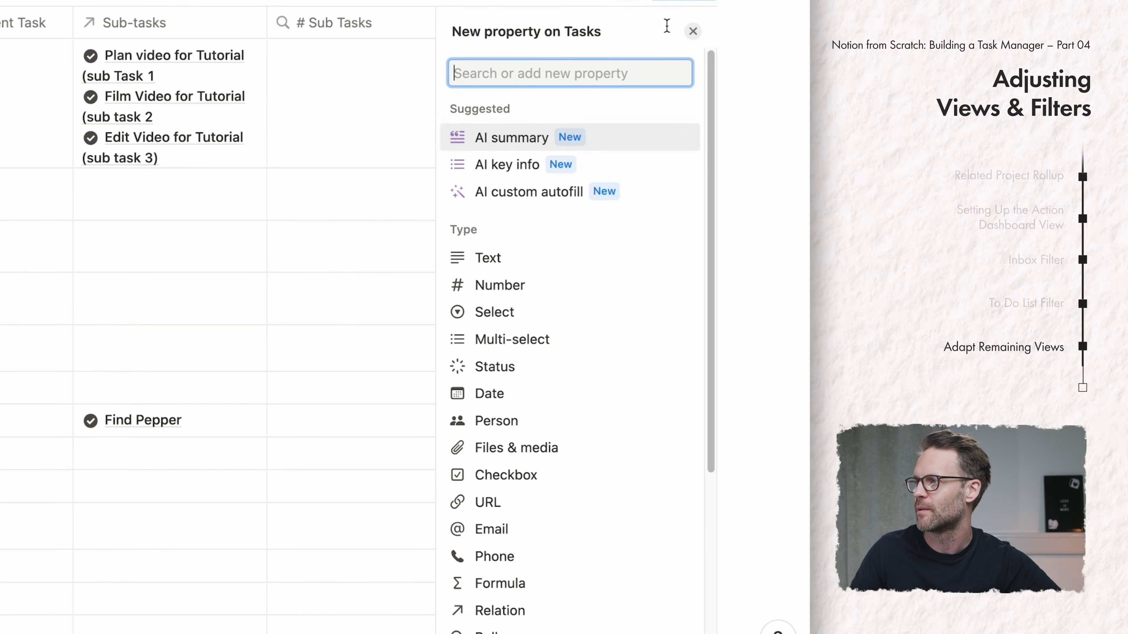
left_click(492, 584)
type("Sub-Task Report")
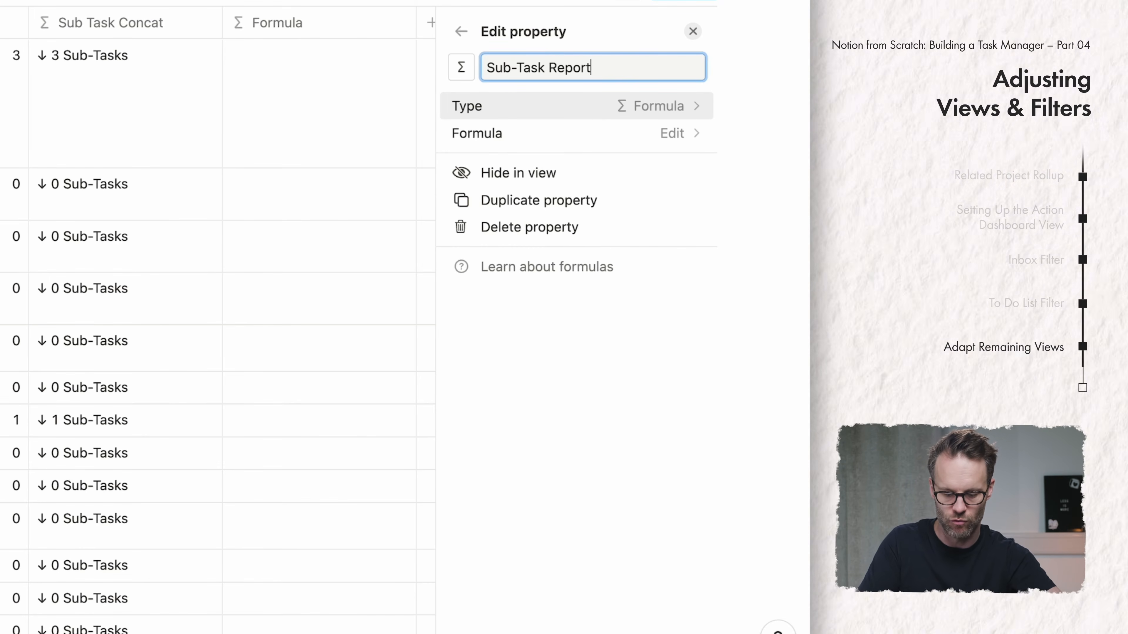
left_click(462, 67)
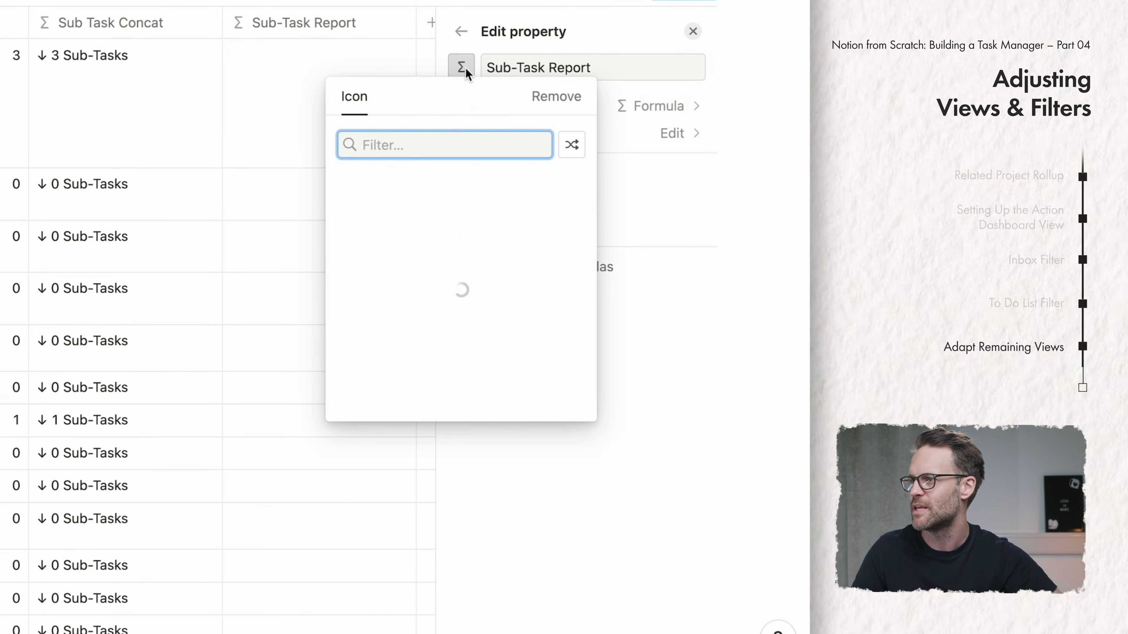
left_click(352, 215)
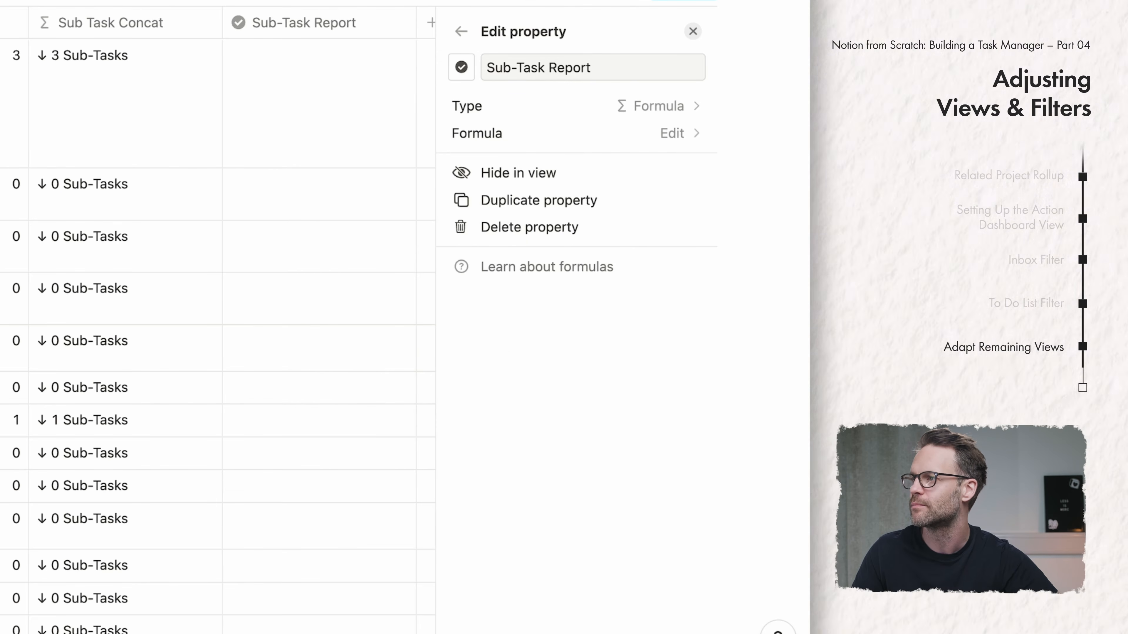
key("Escape")
Step: Start the Sub-Task Report formula with the condition if(prop("# Sub Tasks") > 0
left_click(529, 88)
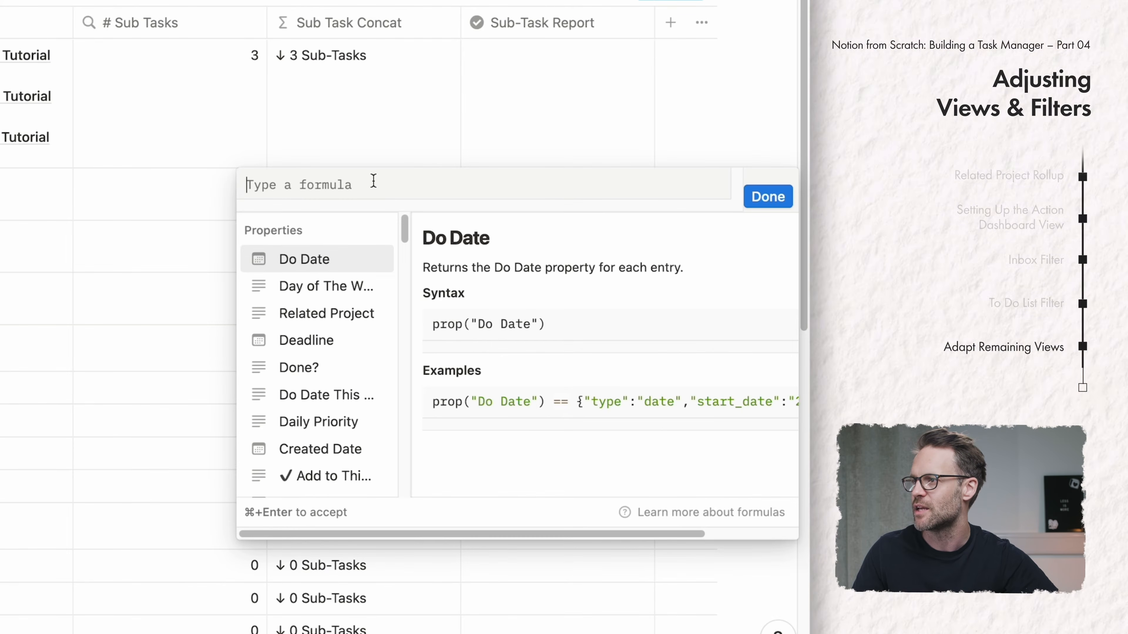
type("if(")
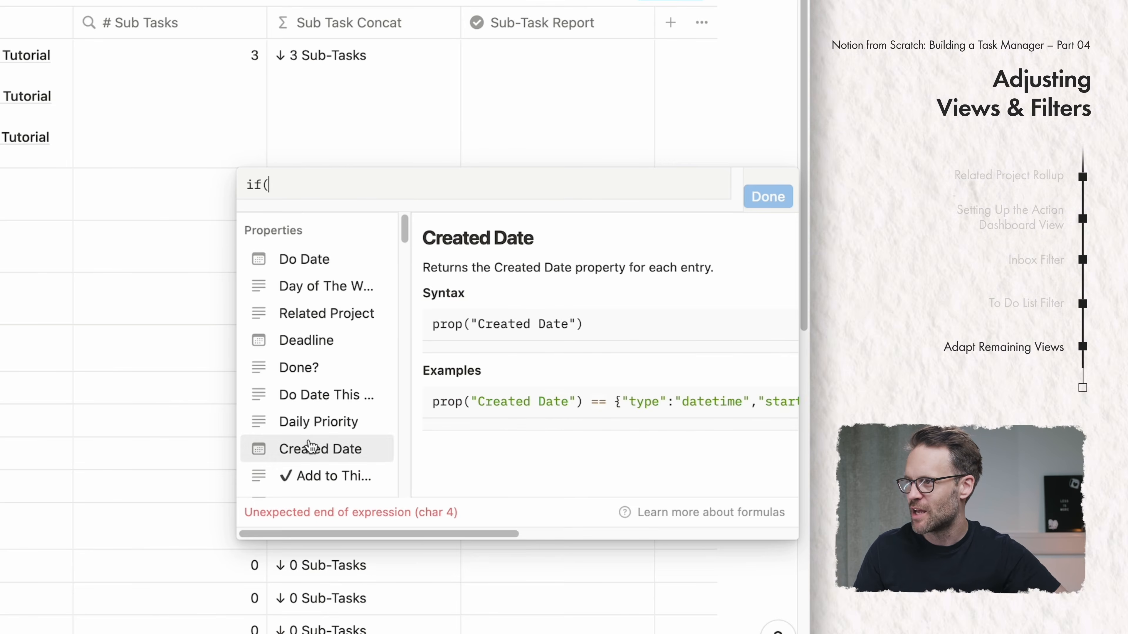
scroll(310, 438, "down", 5)
scroll(310, 437, "down", 6)
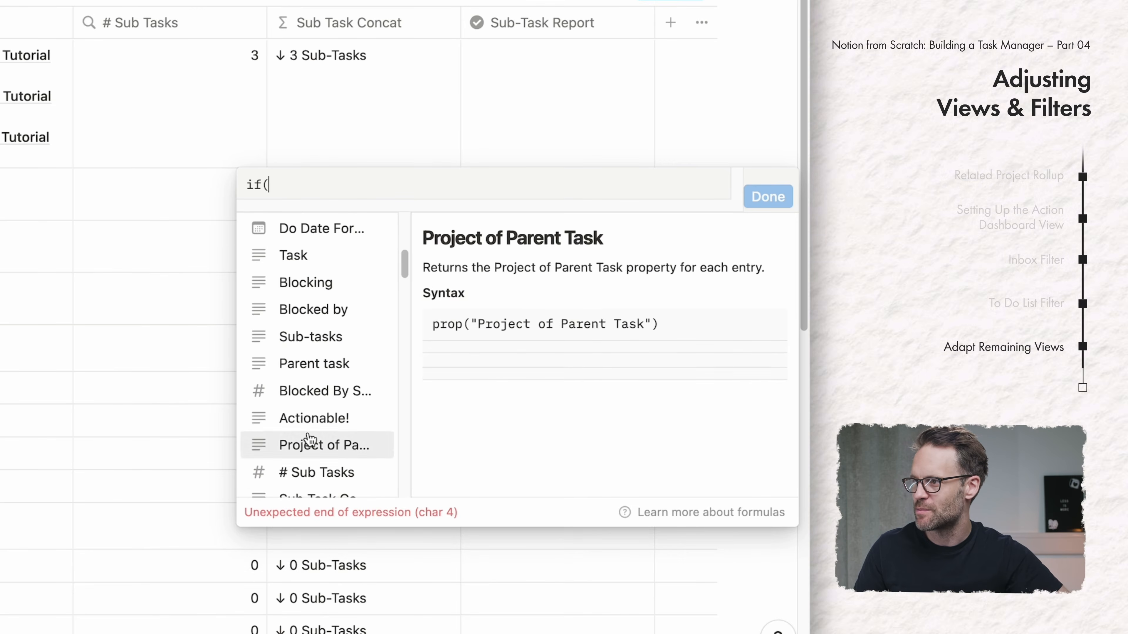
left_click(315, 338)
type(">")
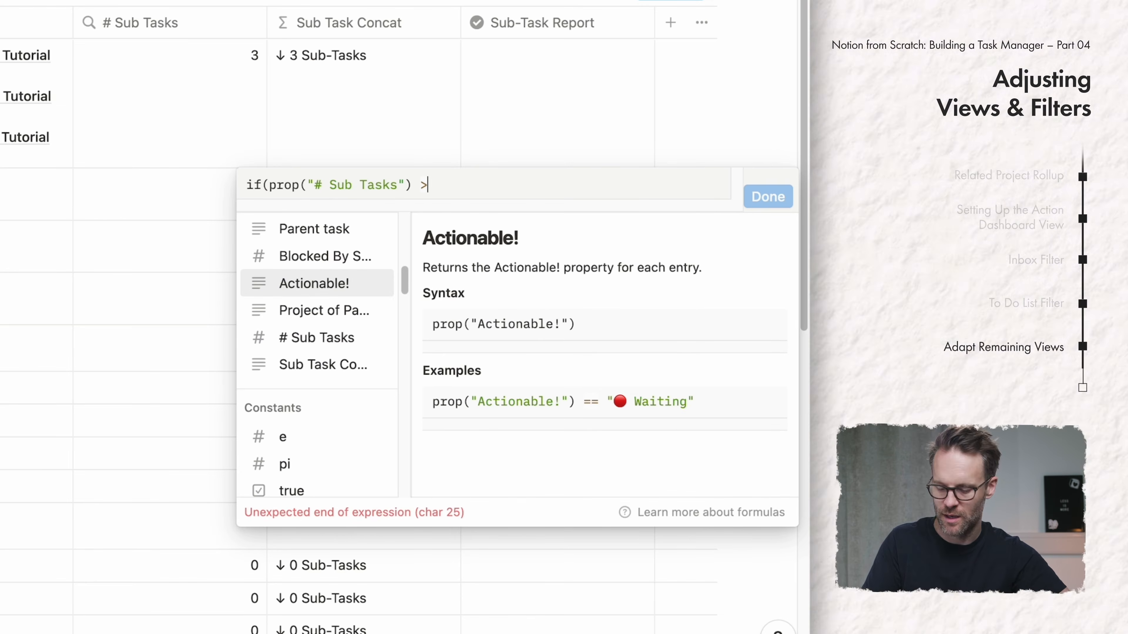
type(" 0")
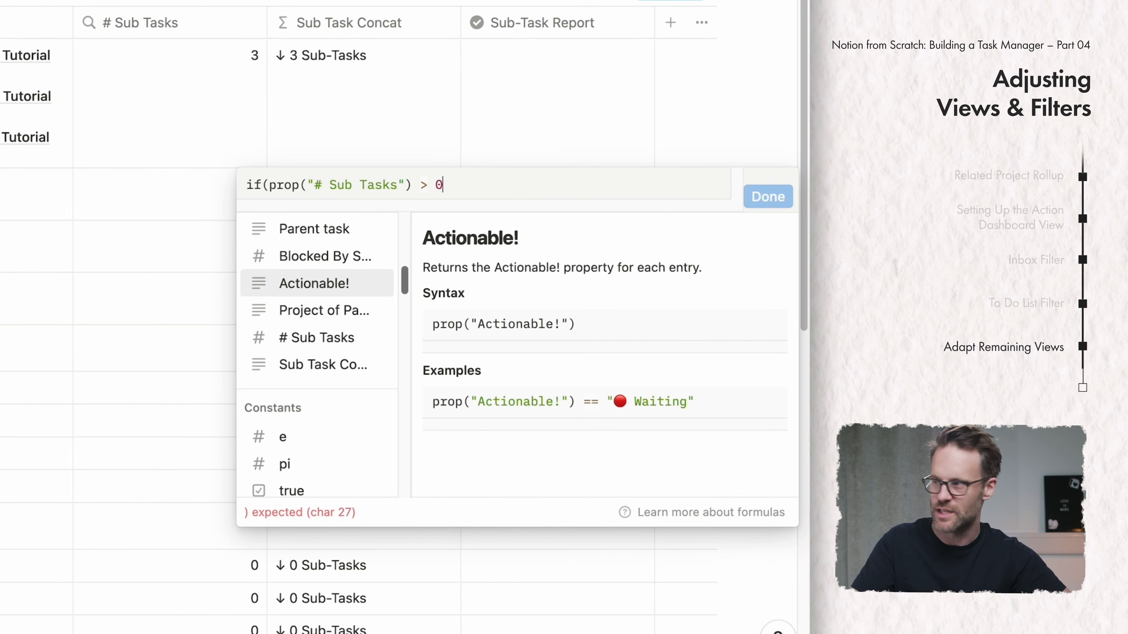
type(",")
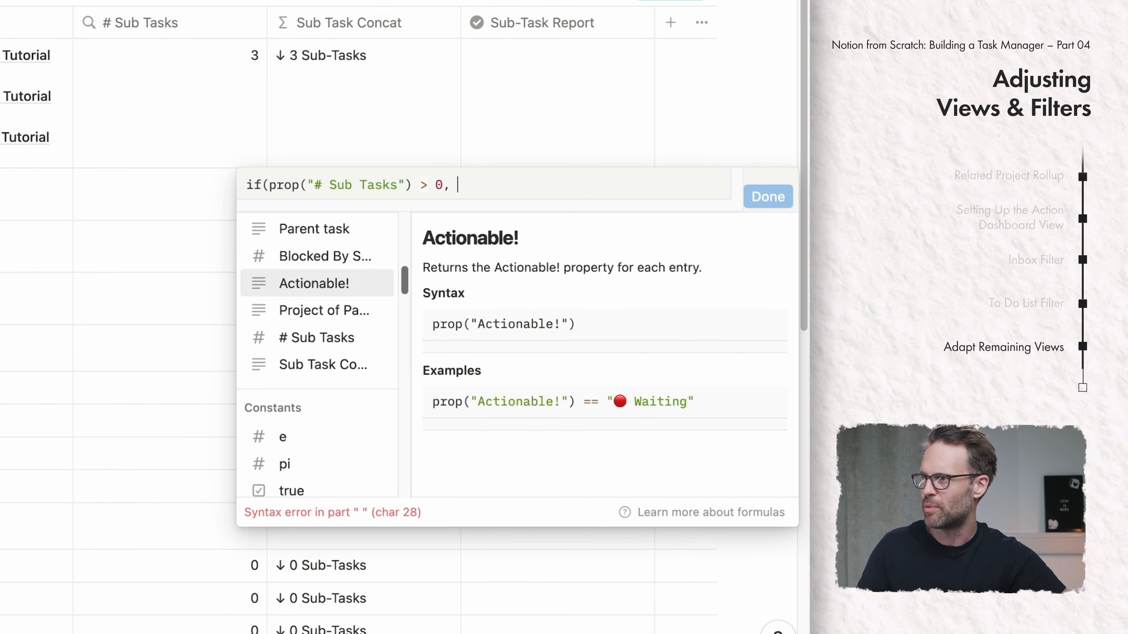
Step: Complete the if formula to return prop("Sub Task Concat") when true and "" otherwise, and save it
scroll(360, 325, "down", 3)
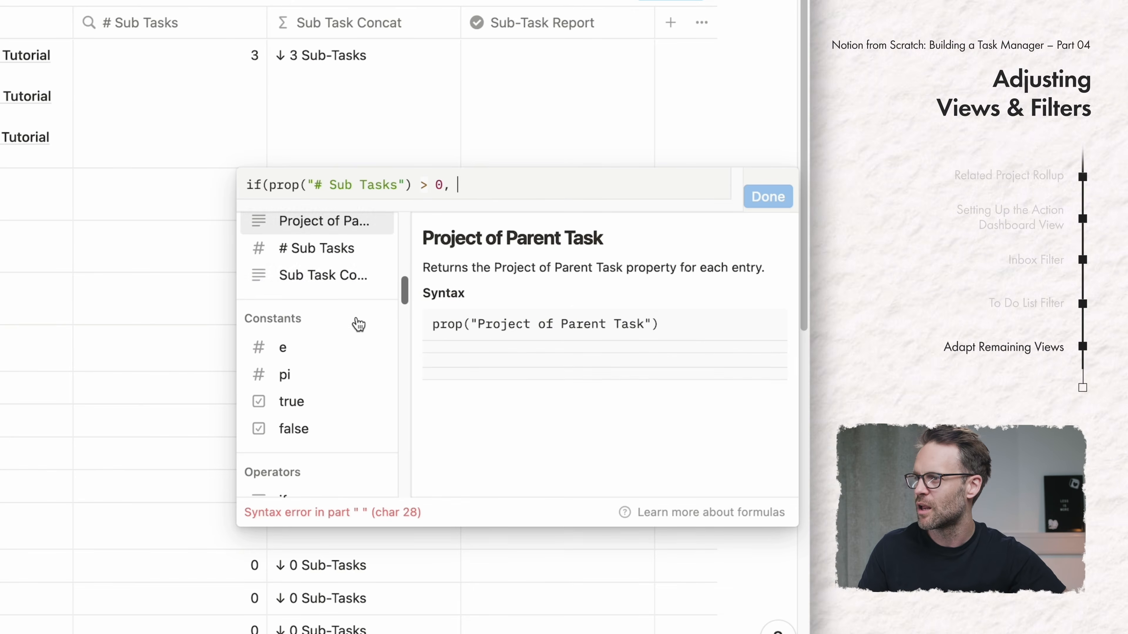
left_click(334, 275)
type(",")
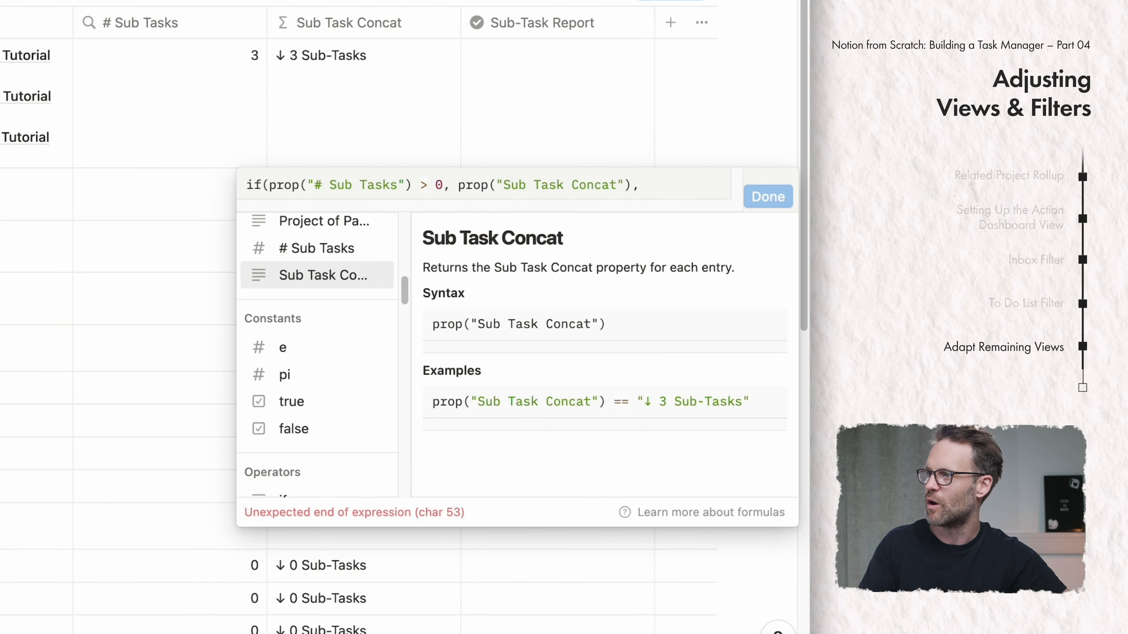
type(" \"\"")
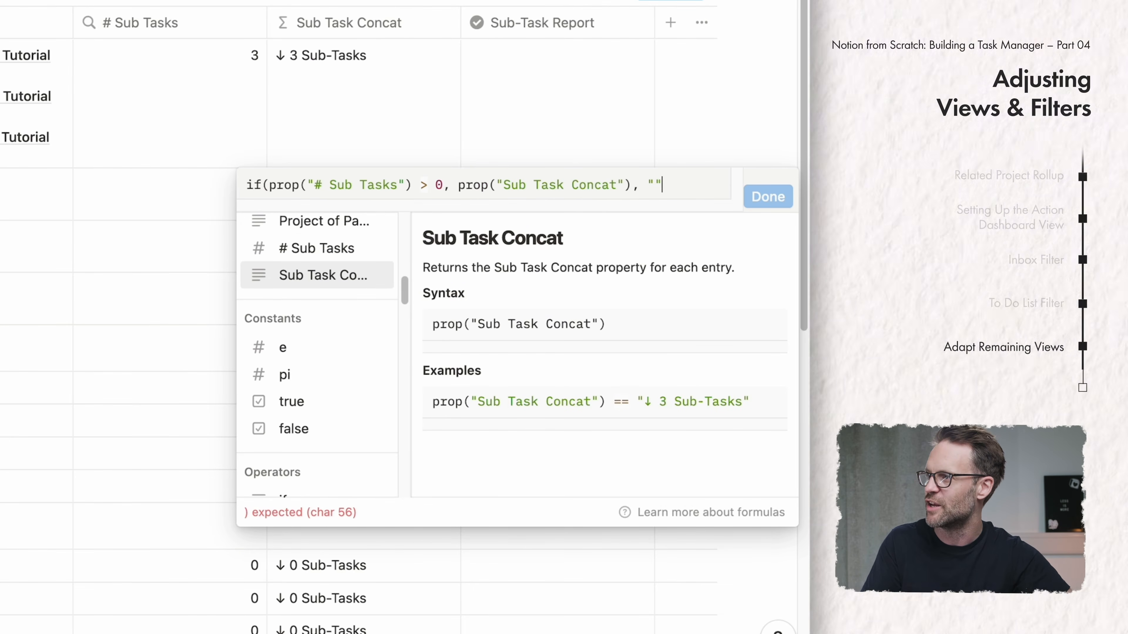
type(")")
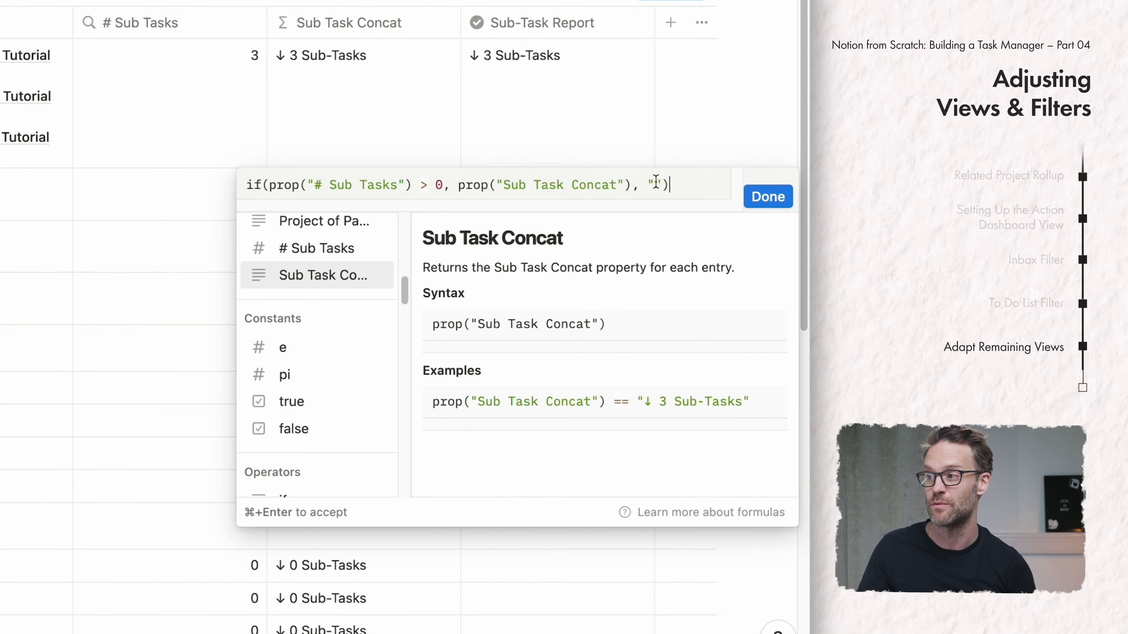
left_click(754, 195)
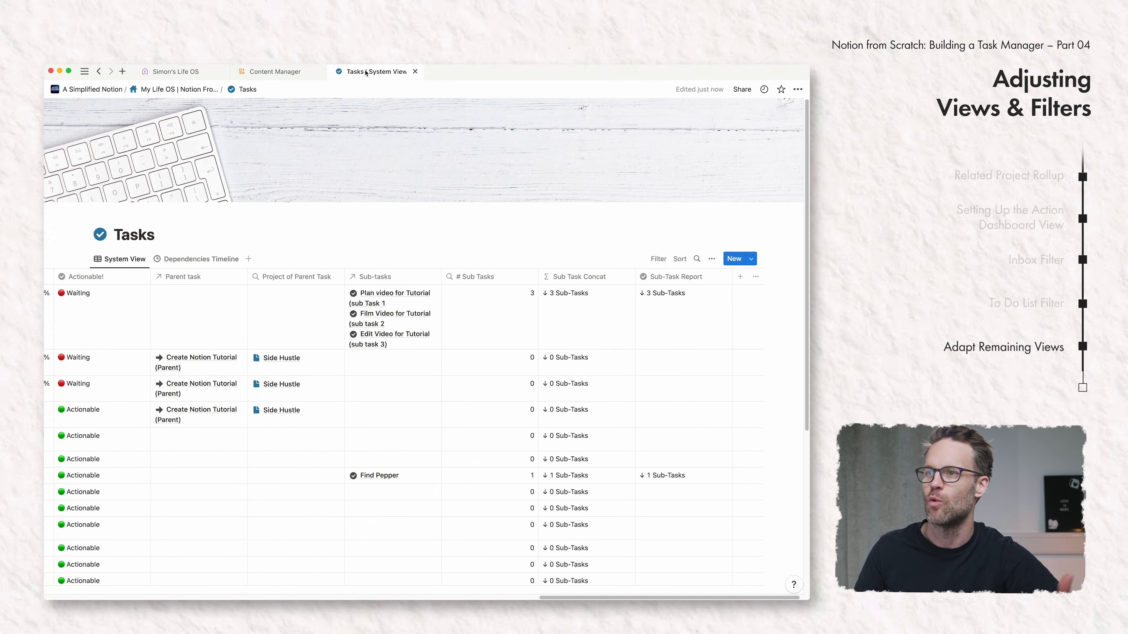
Step: Show the Sub-Task Report property in the Dependencies Timeline view of the Tasks database
left_click(205, 260)
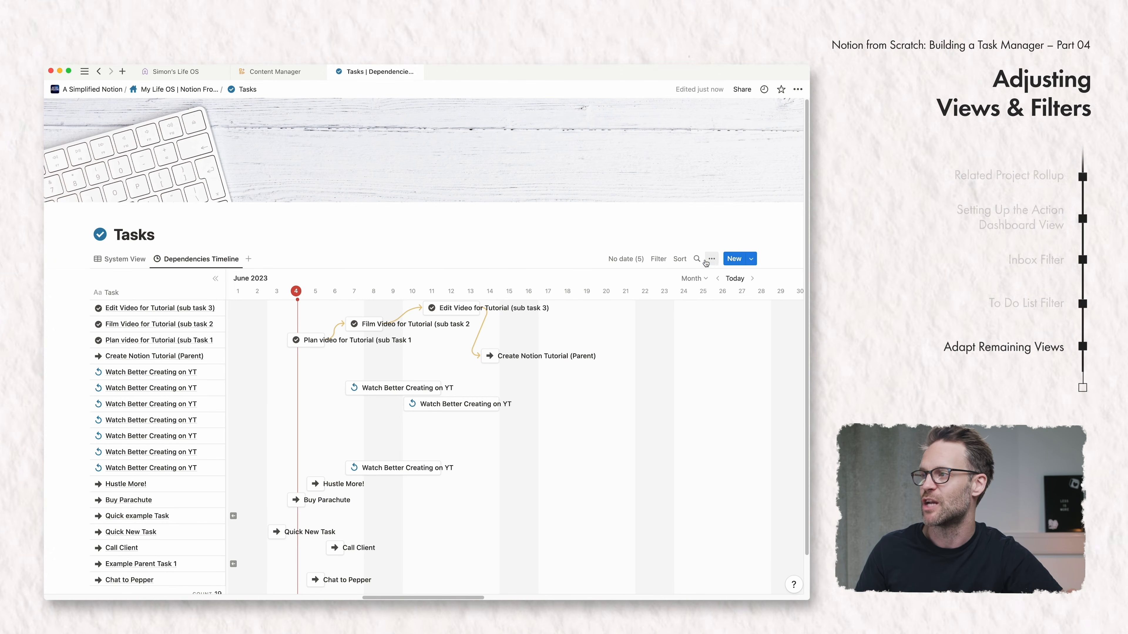
left_click(711, 259)
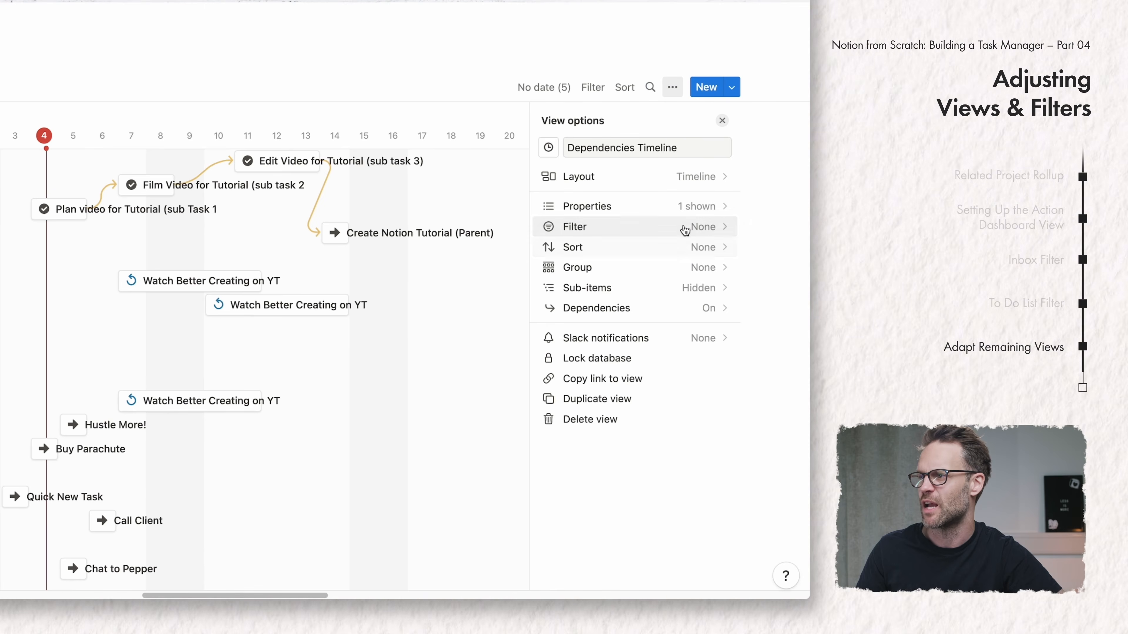
left_click(692, 205)
scroll(675, 367, "down", 3)
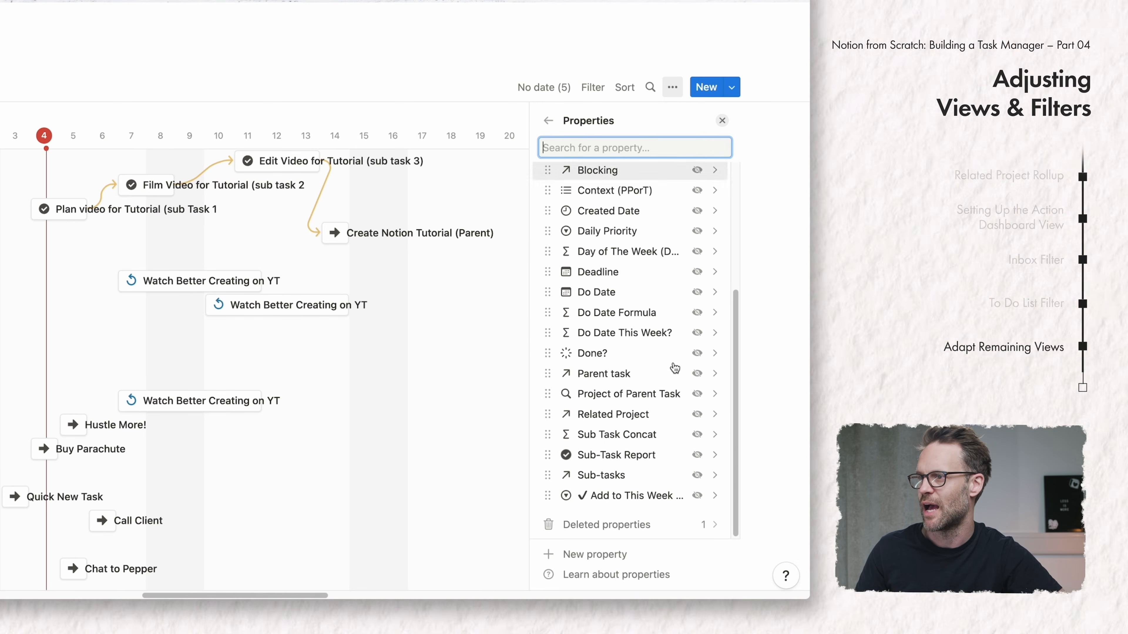
left_click(697, 455)
Step: Show sub-items in the Dependencies Timeline view, and check them by expanding and collapsing Create Notion Tutorial (Parent)
key("Escape")
left_click(689, 228)
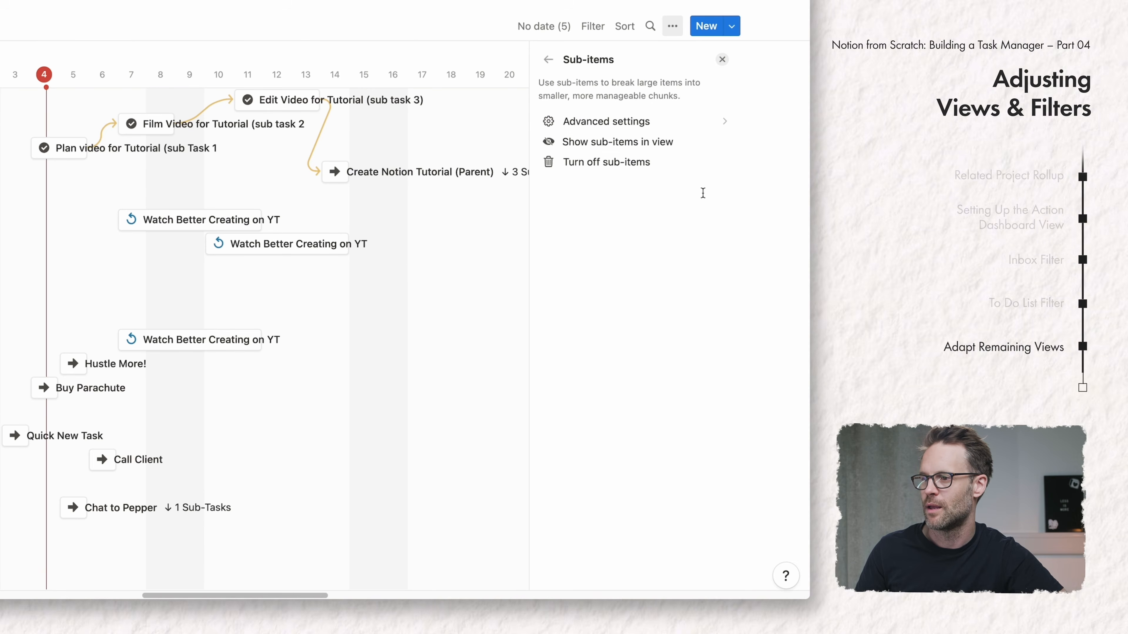
left_click(625, 149)
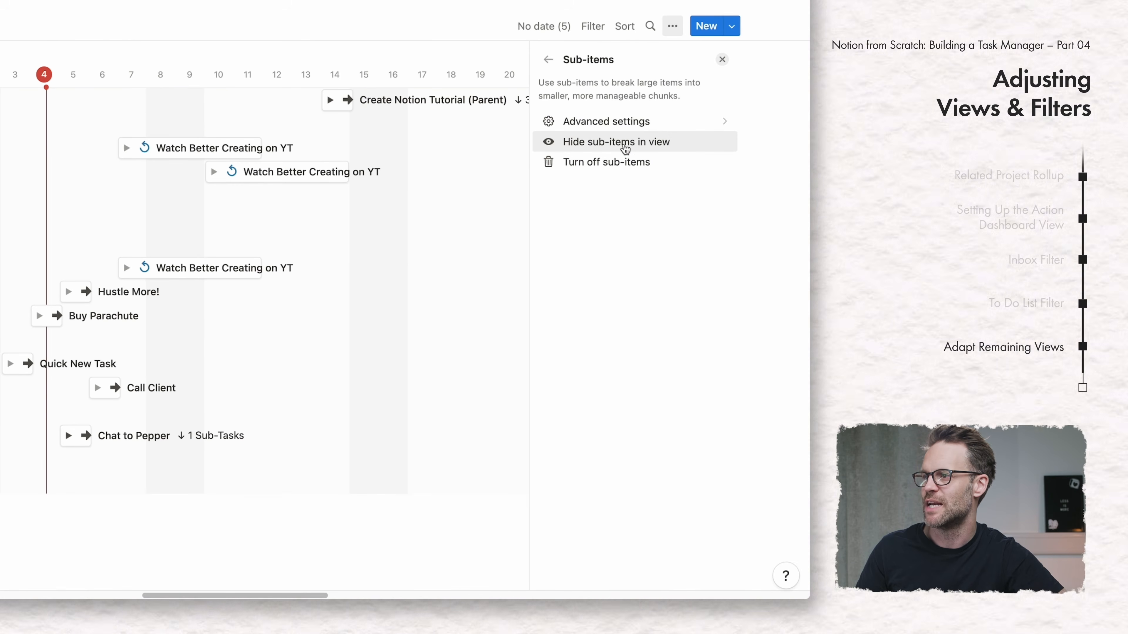
left_click(502, 135)
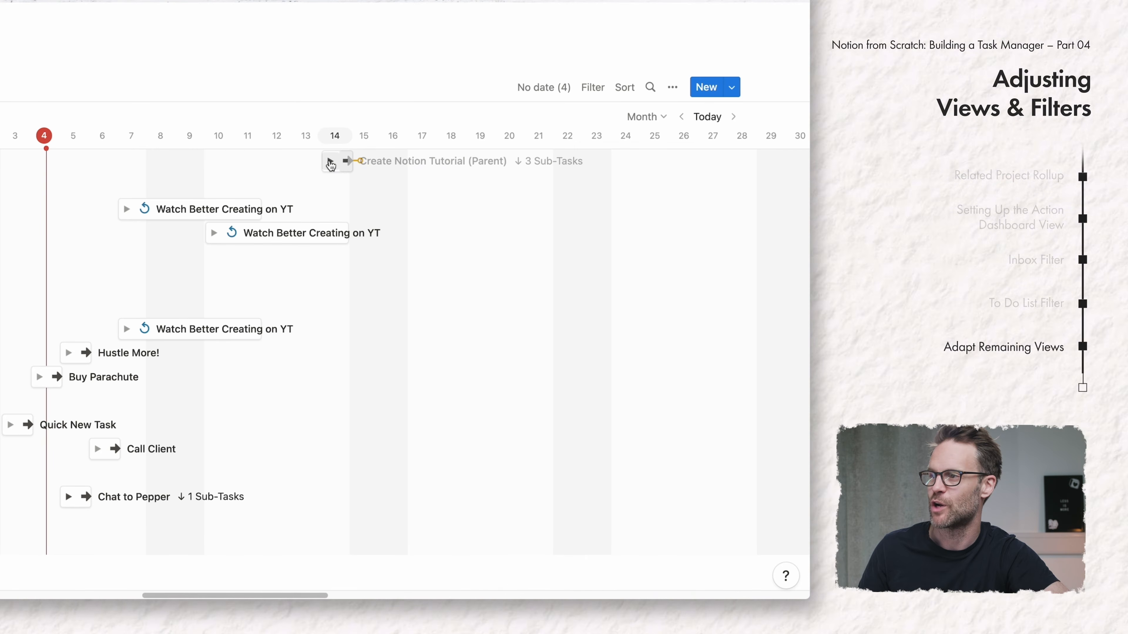
left_click(330, 162)
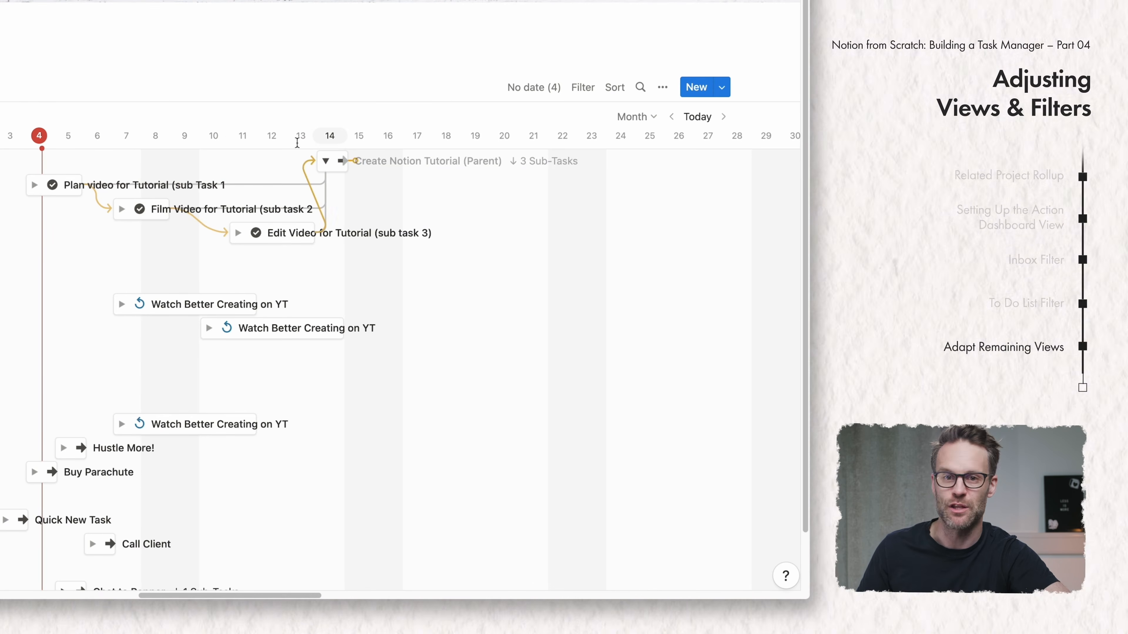
left_click(326, 168)
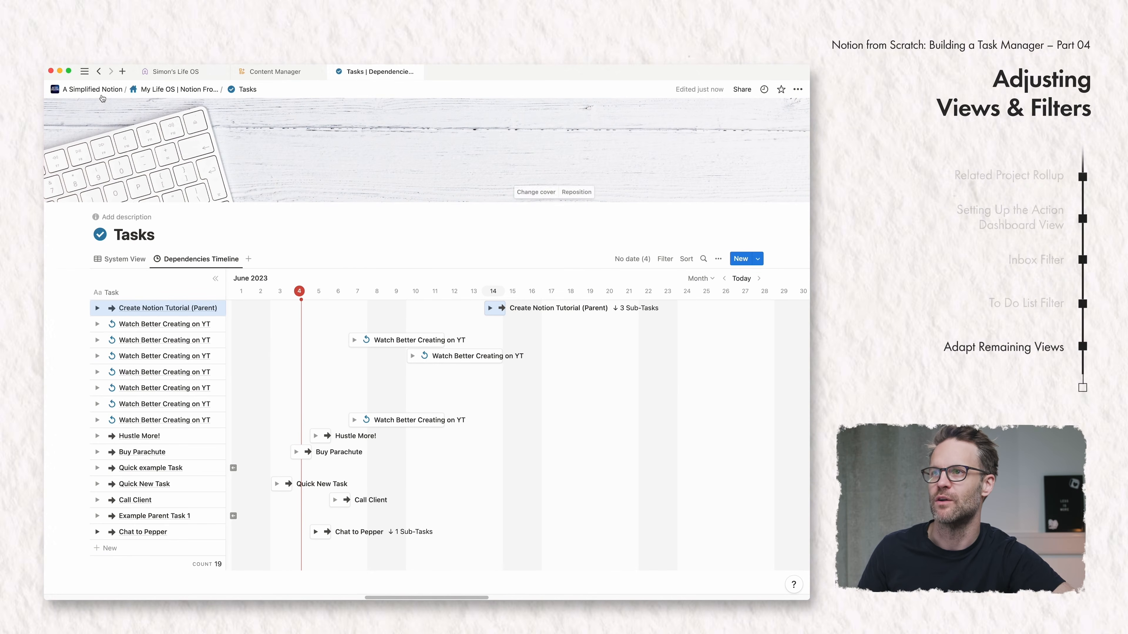
Step: Return to the My Life OS page and look over the This Week (Analog) board in the Action section
left_click(173, 91)
scroll(351, 451, "down", 5)
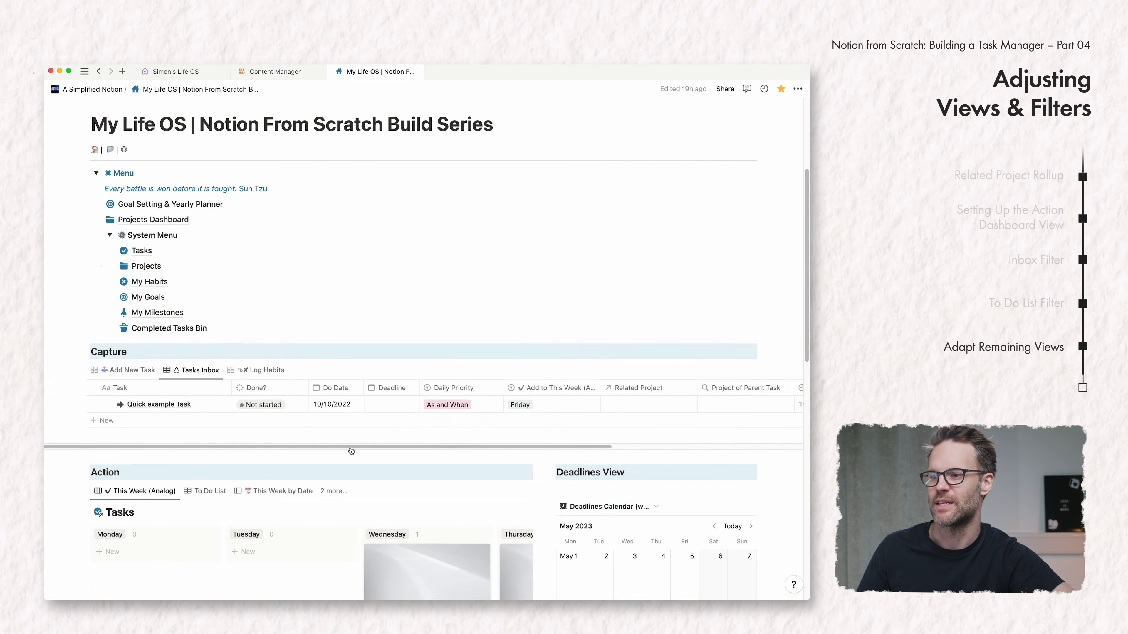
scroll(351, 451, "down", 10)
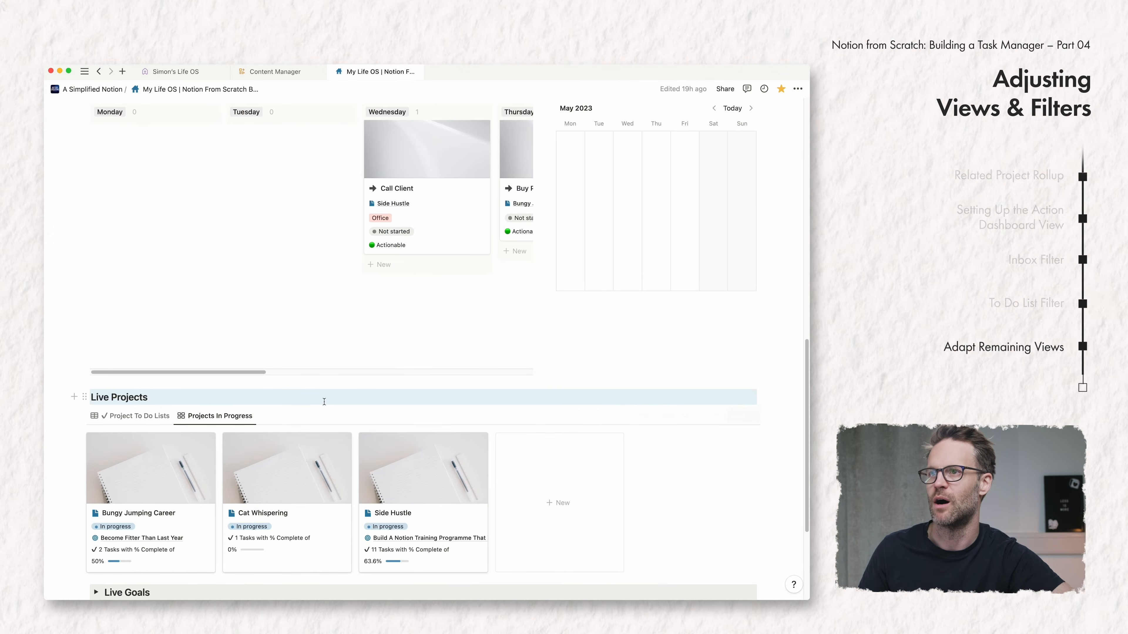
scroll(324, 402, "up", 5)
scroll(346, 404, "right", 5)
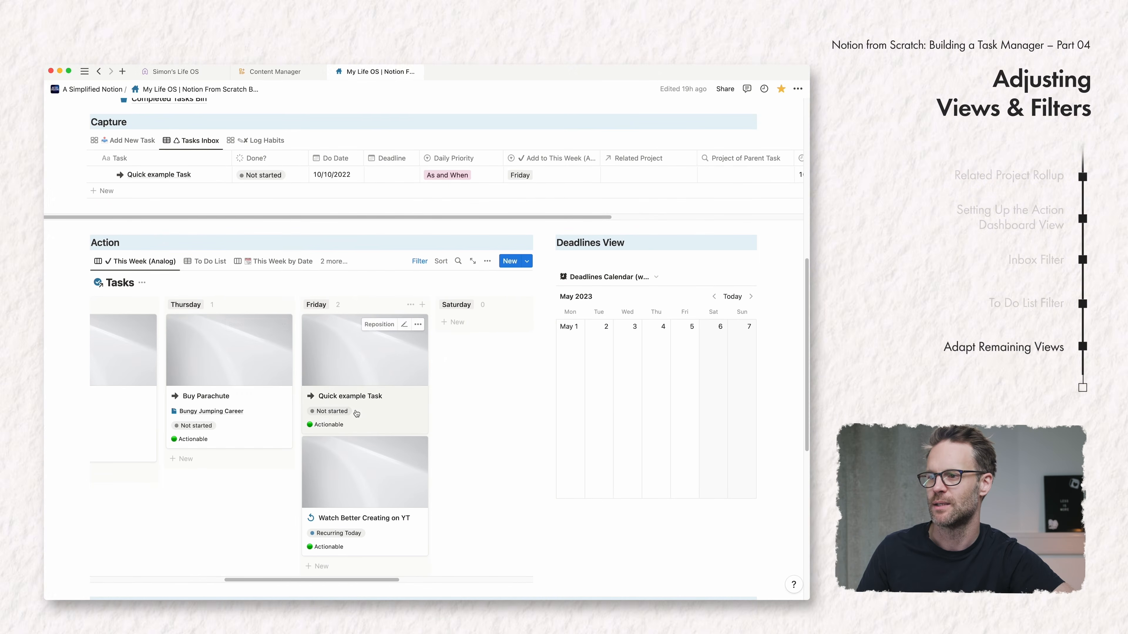
scroll(356, 413, "left", 1)
Step: In the This Week by Date board, show the Sub-Task Report property and place it directly above Sub-tasks
left_click(279, 261)
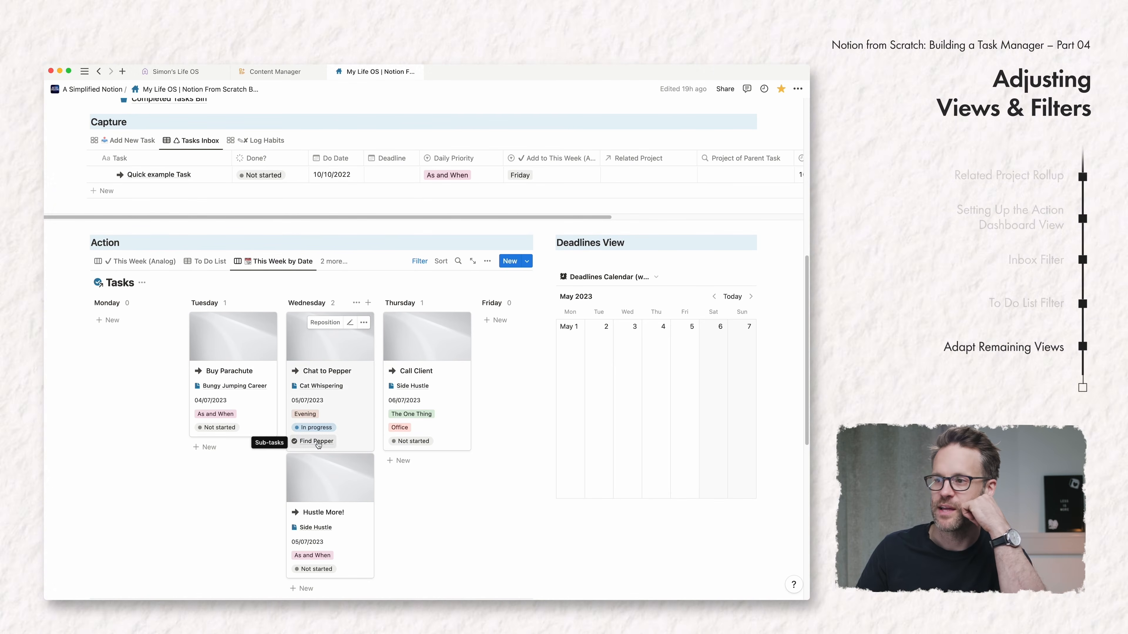
left_click(487, 261)
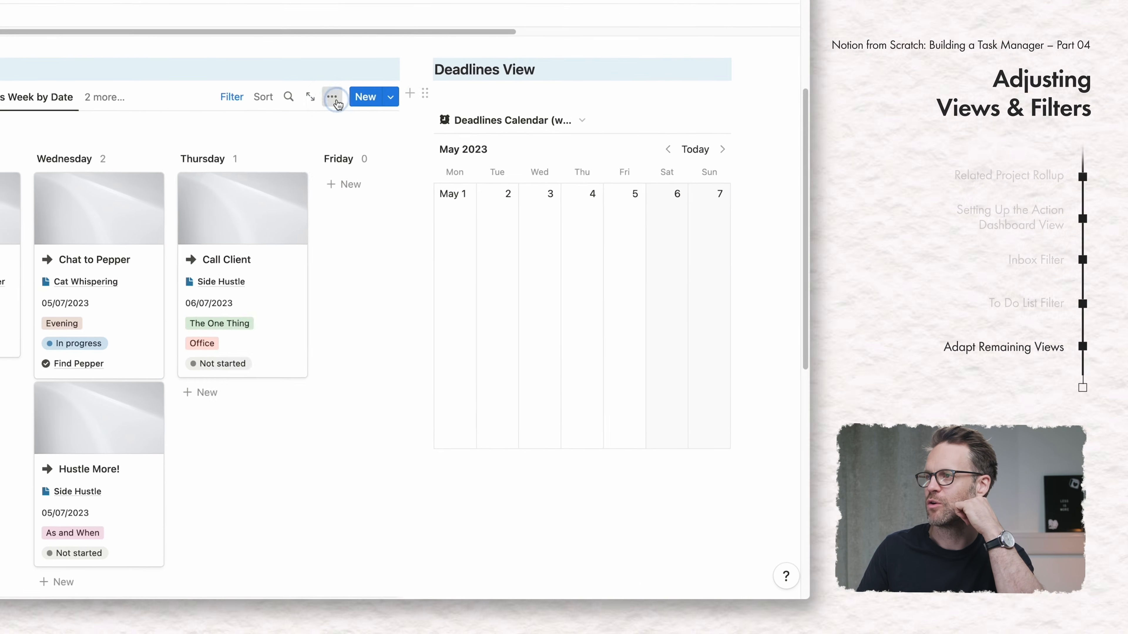
left_click(286, 240)
scroll(345, 461, "down", 5)
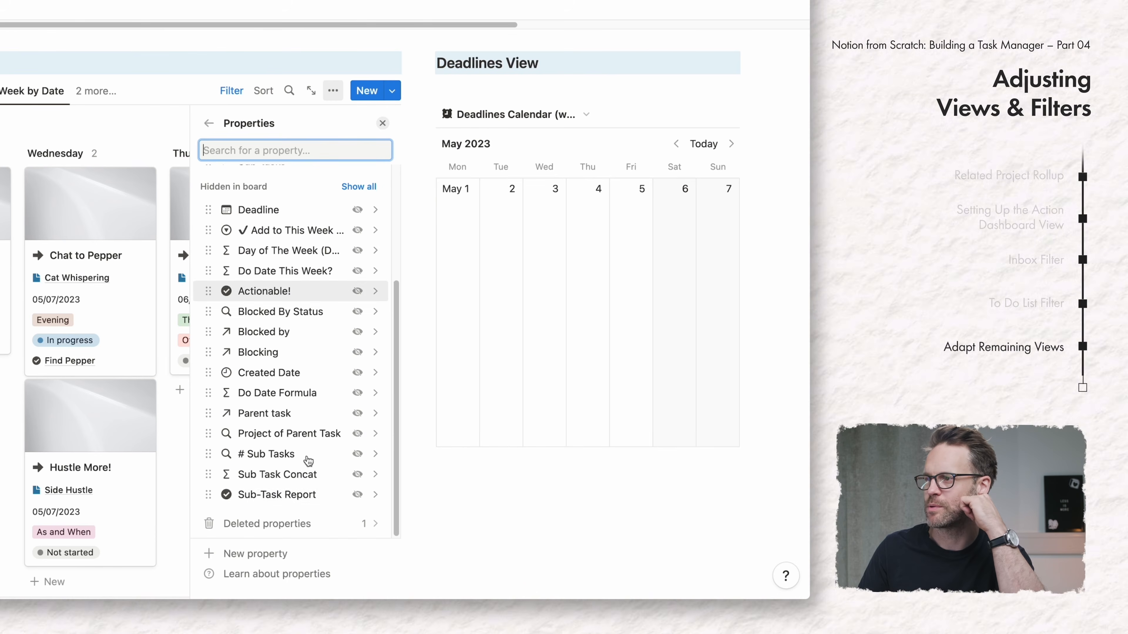
left_click(358, 495)
scroll(289, 356, "up", 5)
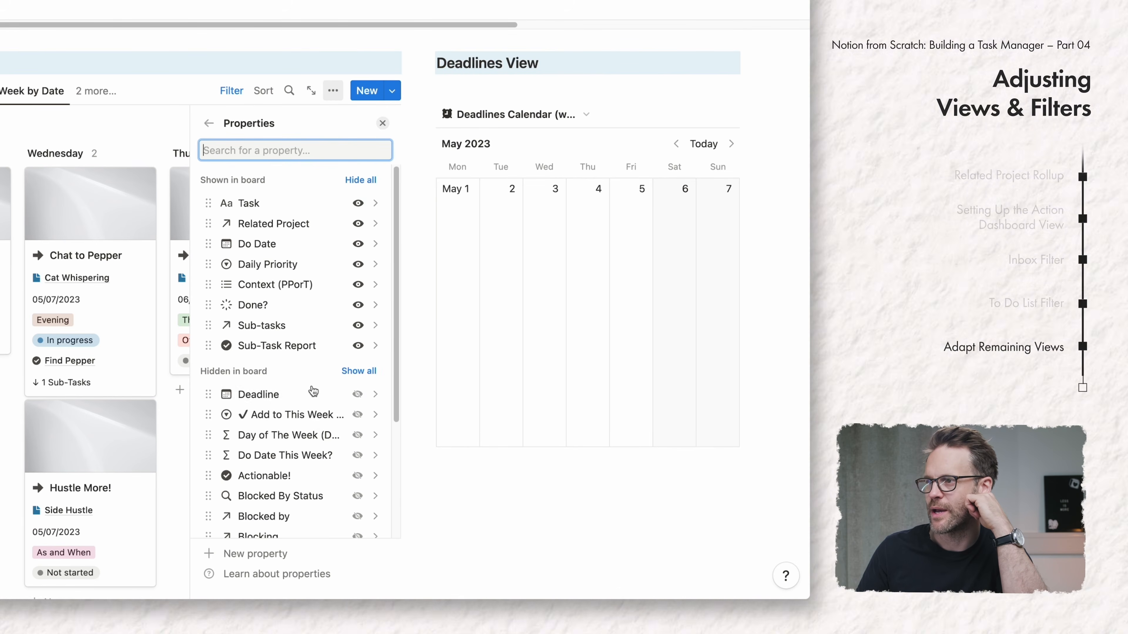
left_click_drag(212, 345, 214, 327)
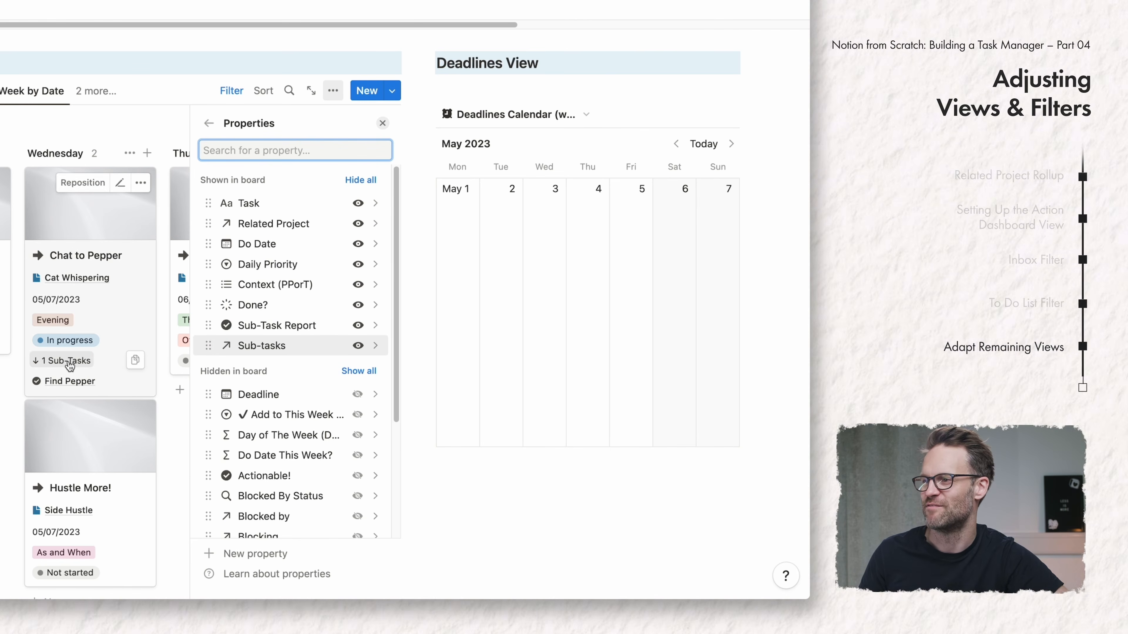
Step: Show the Actionable! property on the This Week by Date cards and place it directly below Related Project
left_click(359, 478)
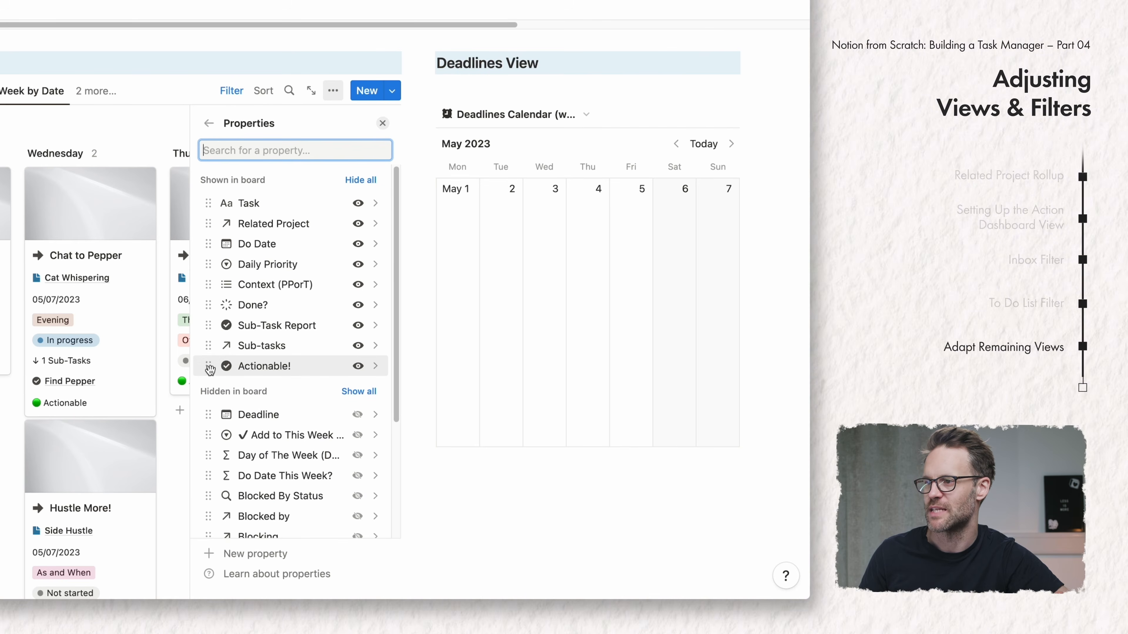
left_click_drag(209, 369, 222, 252)
left_click(517, 366)
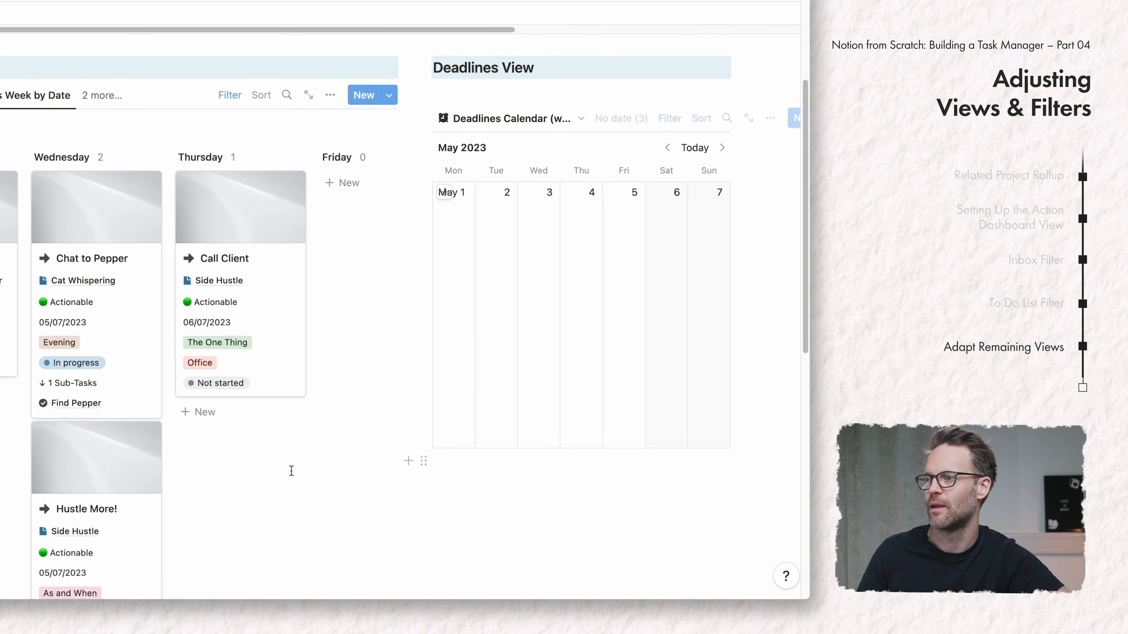
scroll(411, 368, "down", 4)
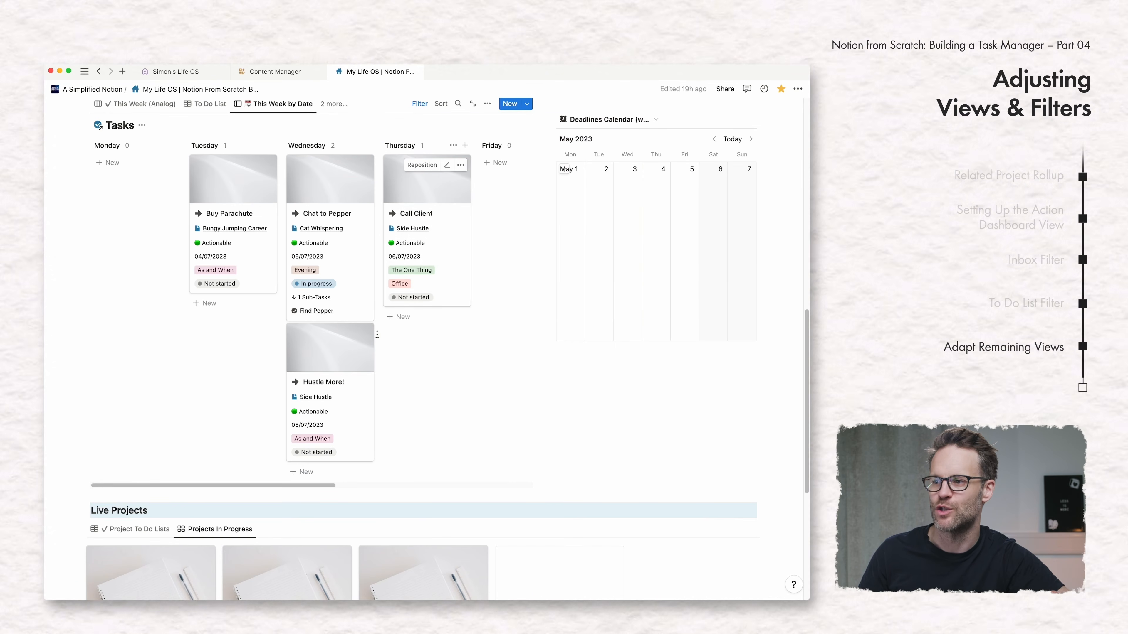
scroll(406, 360, "up", 1)
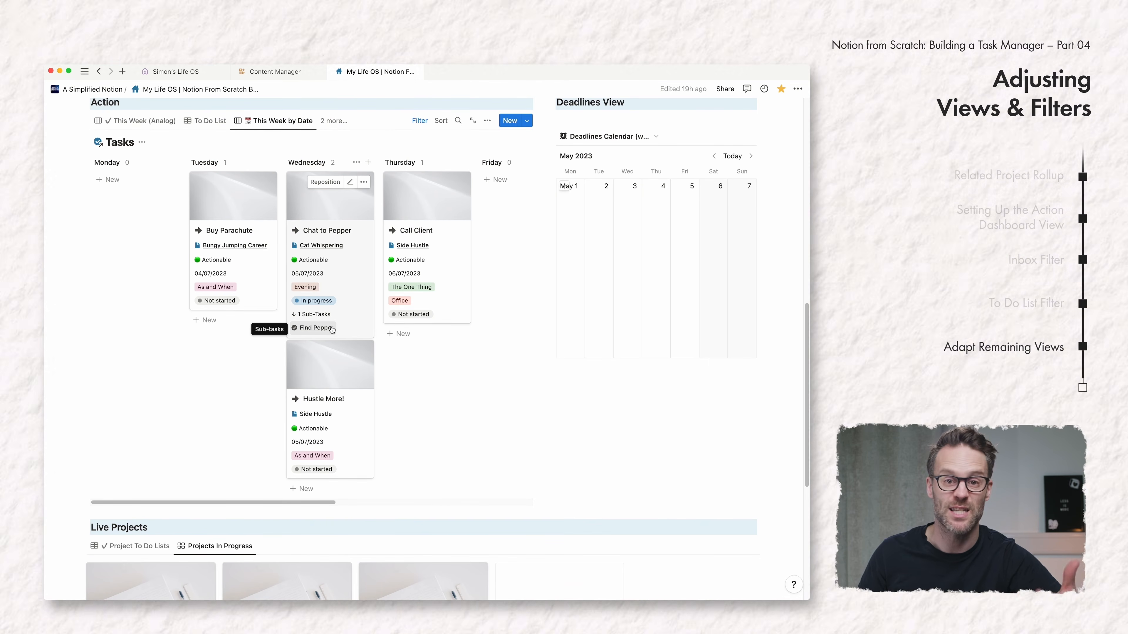
Step: Switch the Action section to the This Week (Analog) board and look over its weekday columns
scroll(358, 333, "up", 4)
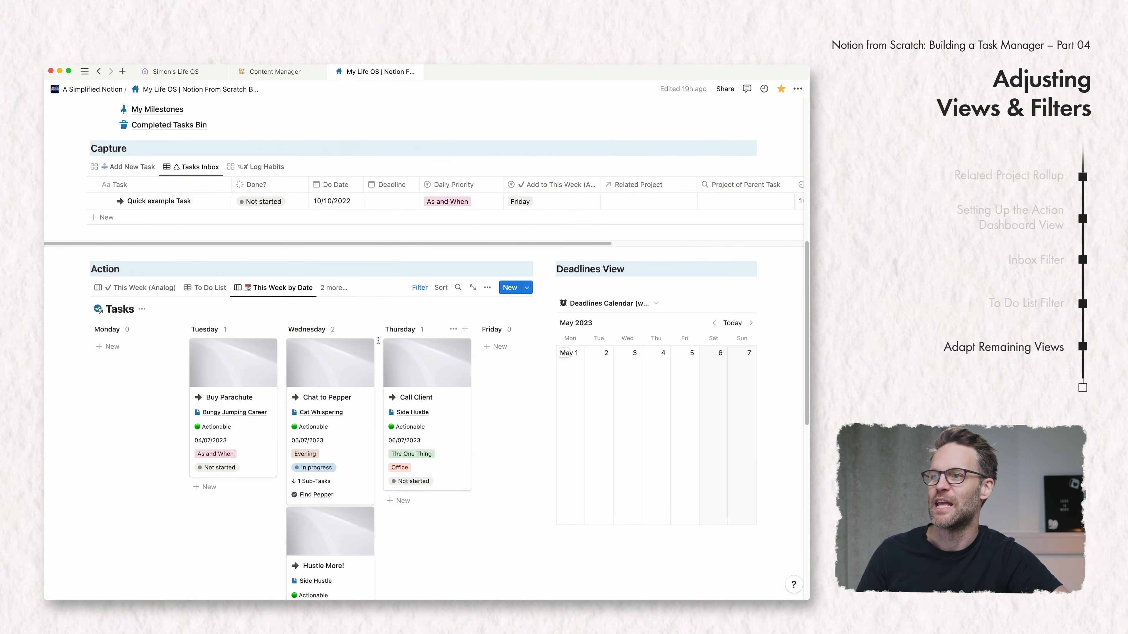
left_click(130, 288)
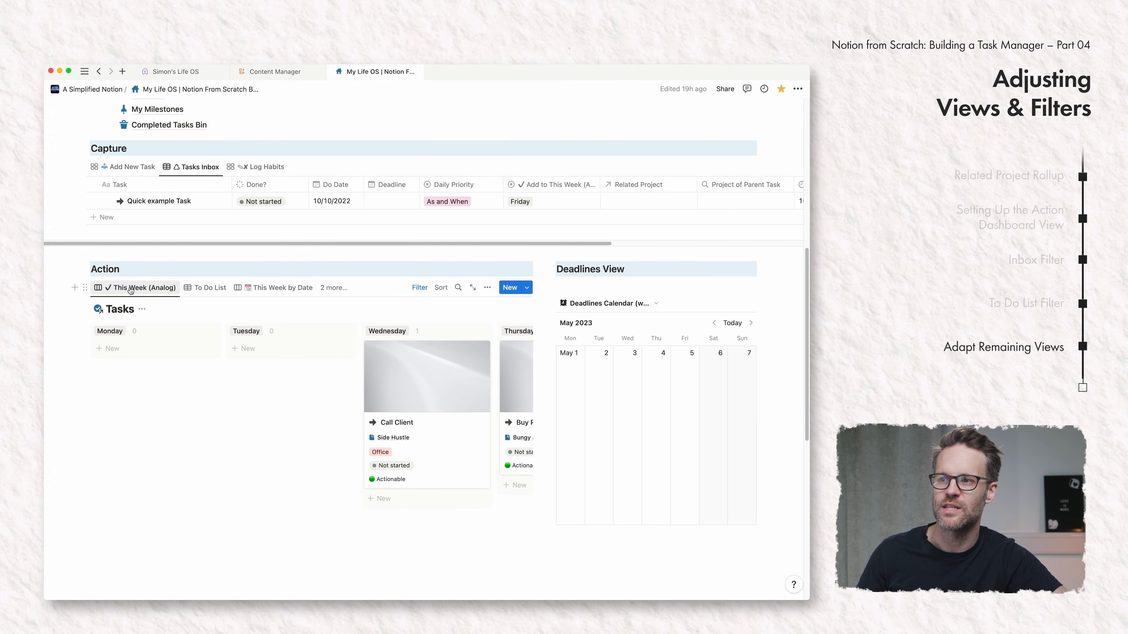
scroll(345, 438, "right", 6)
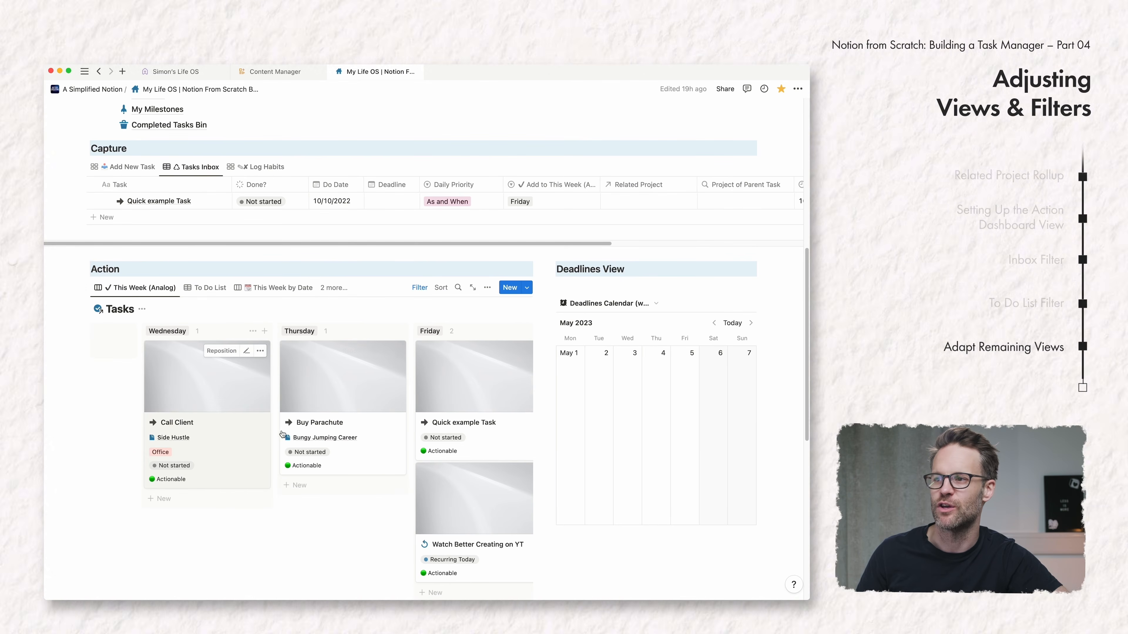
Step: In the Project To Do Lists view, set Add to This Week (Analog) to Thursday for Create Notion Tutorial (Parent)
scroll(282, 434, "down", 10)
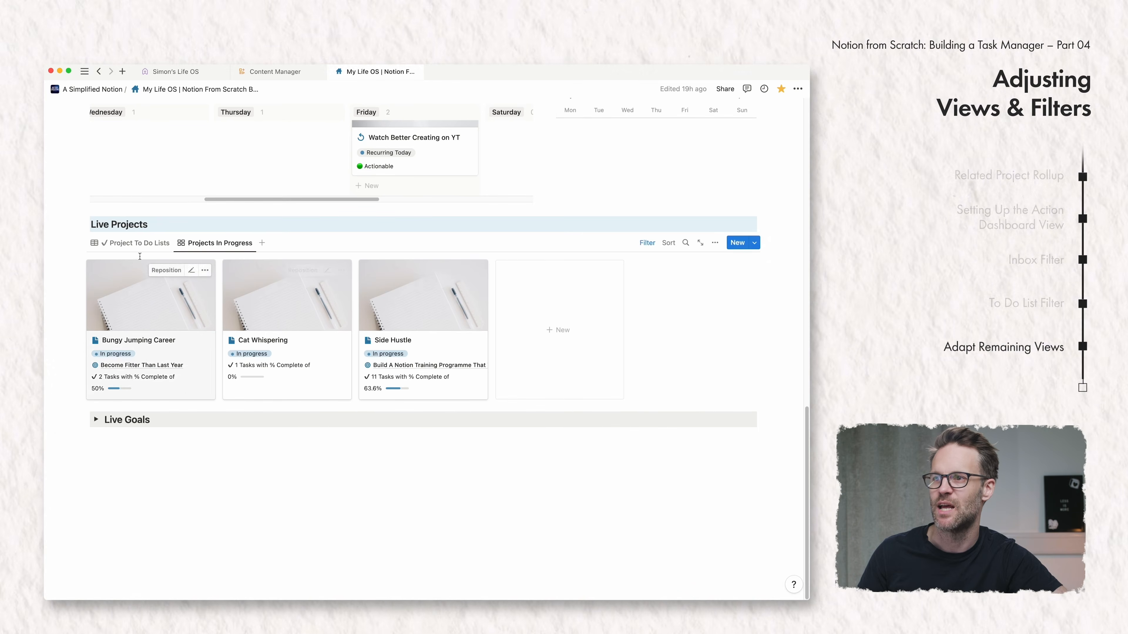
left_click(137, 244)
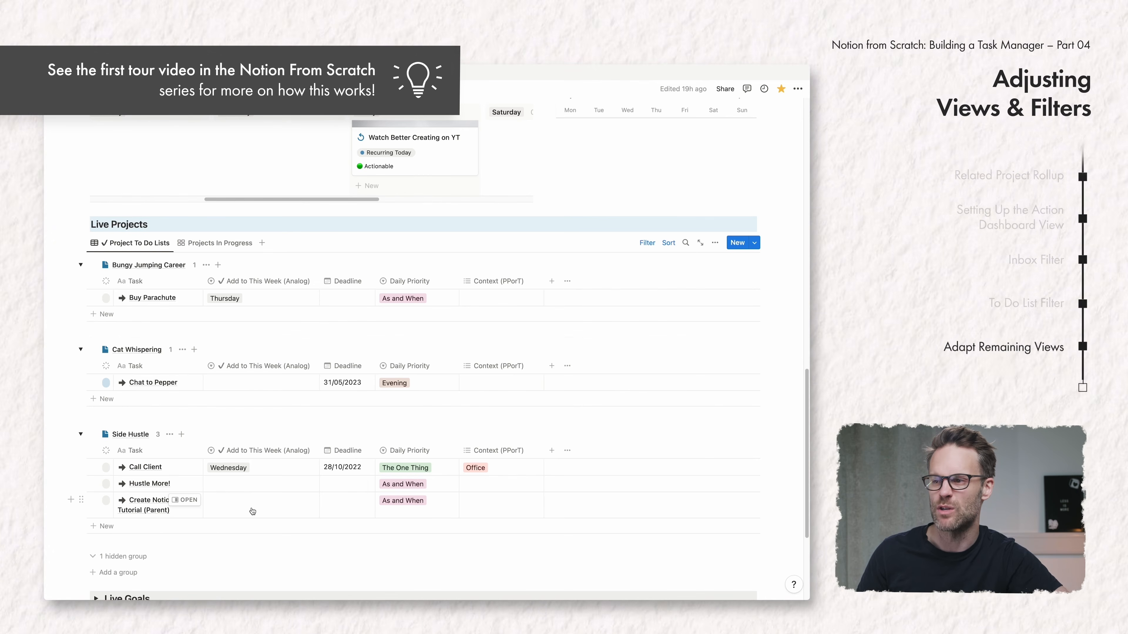
left_click(244, 503)
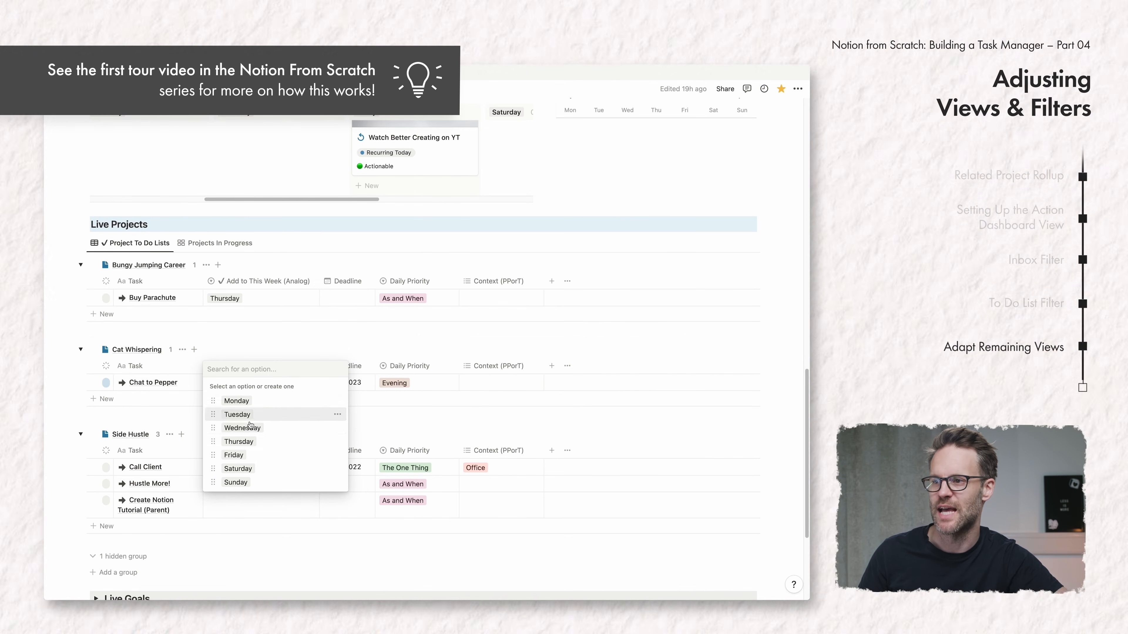
left_click(242, 443)
scroll(291, 303, "up", 5)
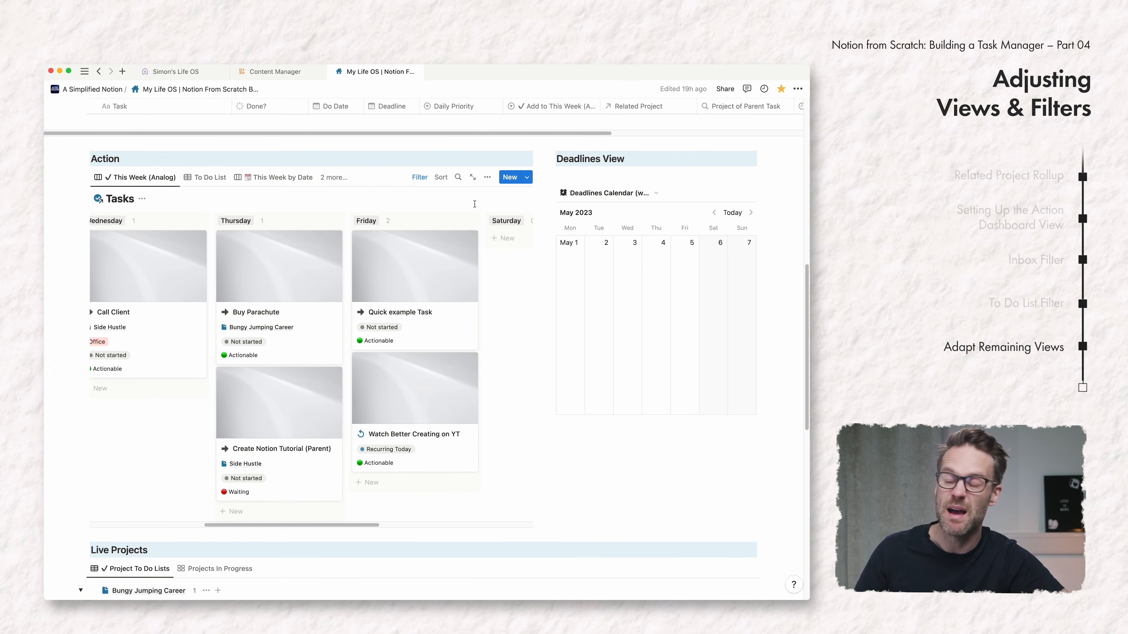
Step: Show the Sub-Task Report property on the cards of the This Week (Analog) board
left_click(487, 178)
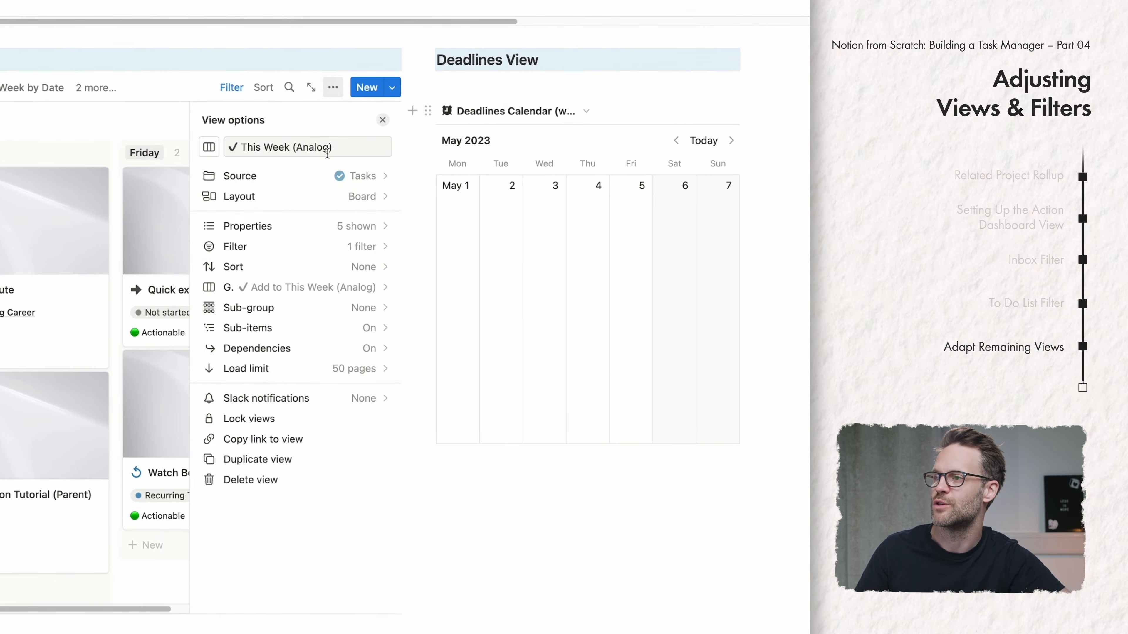
left_click(340, 231)
scroll(315, 485, "down", 3)
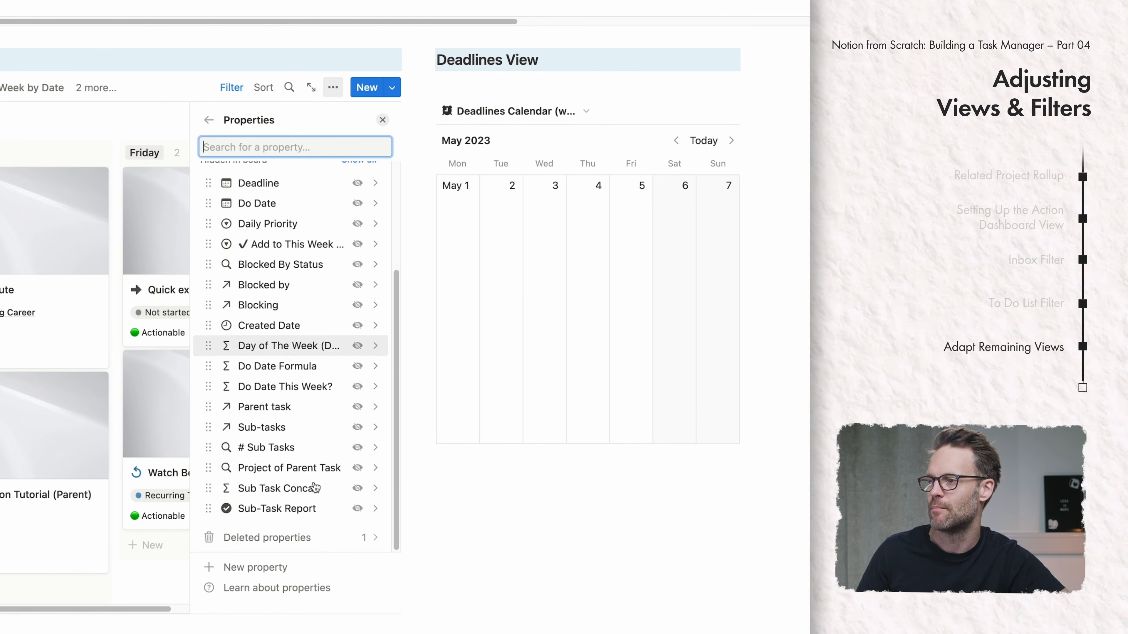
left_click(356, 511)
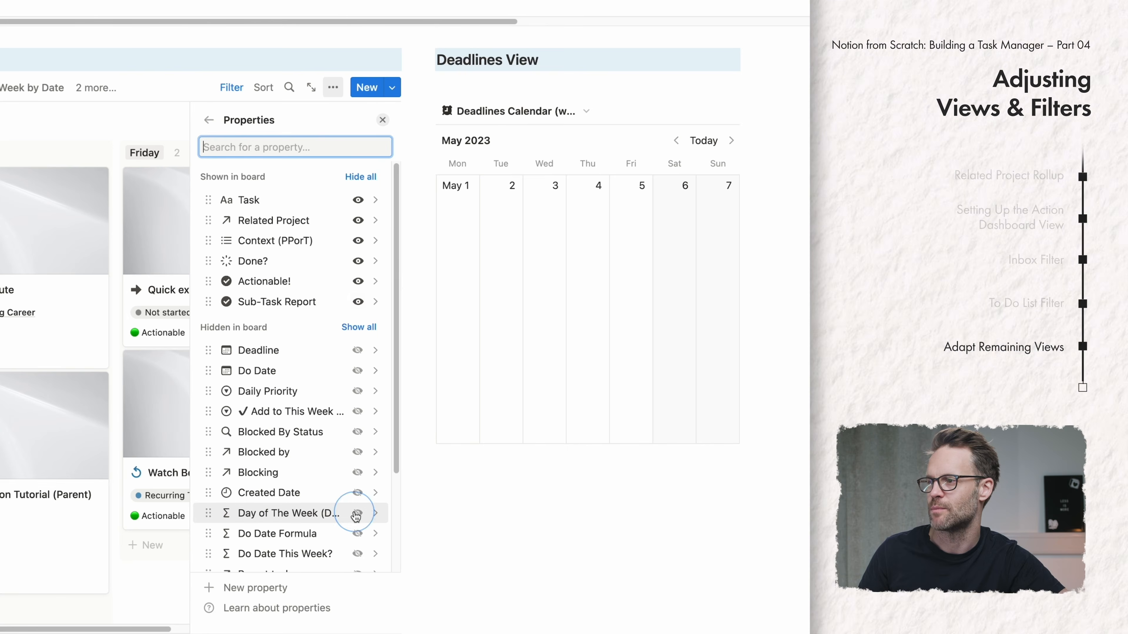
Step: Try showing the # Sub Tasks property on the This Week (Analog) cards
scroll(337, 516, "down", 5)
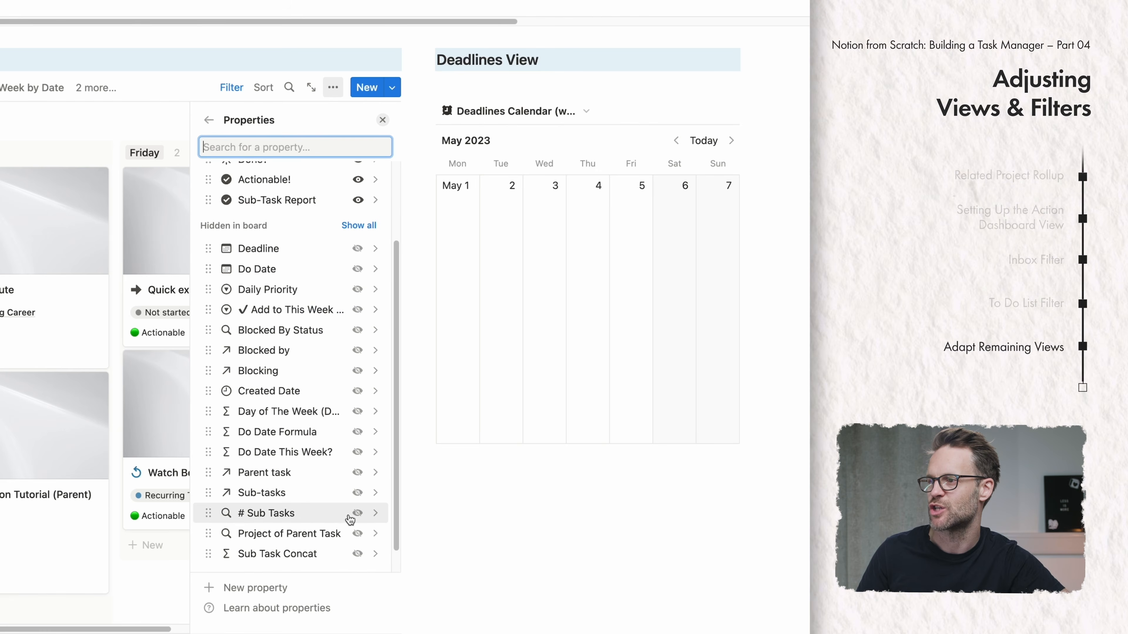
left_click(358, 514)
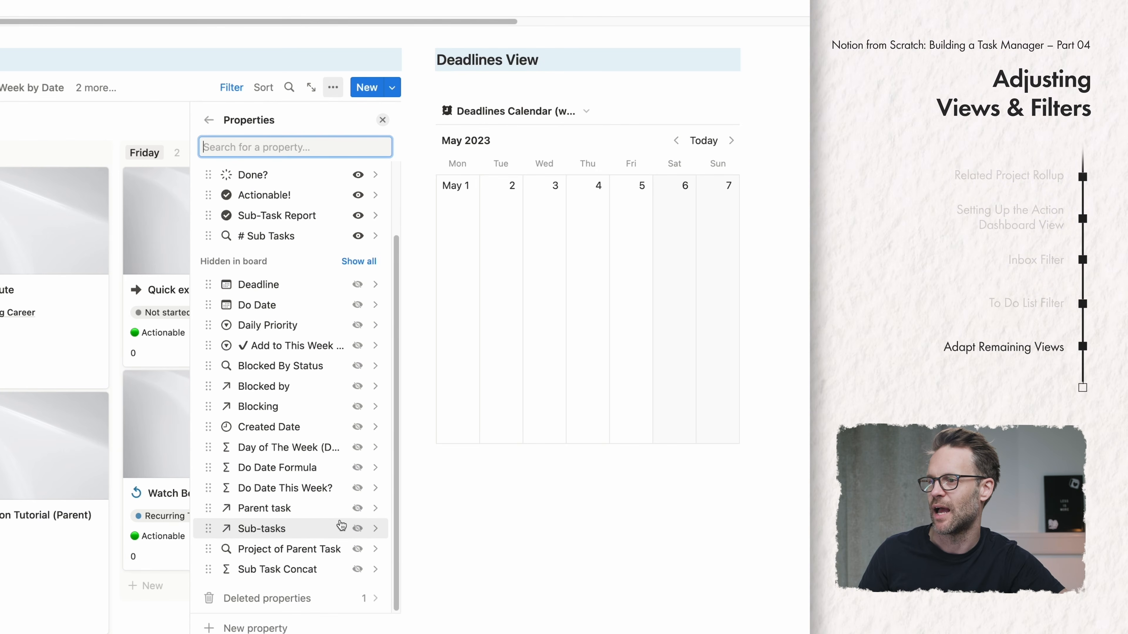
scroll(341, 527, "up", 1)
scroll(341, 526, "up", 2)
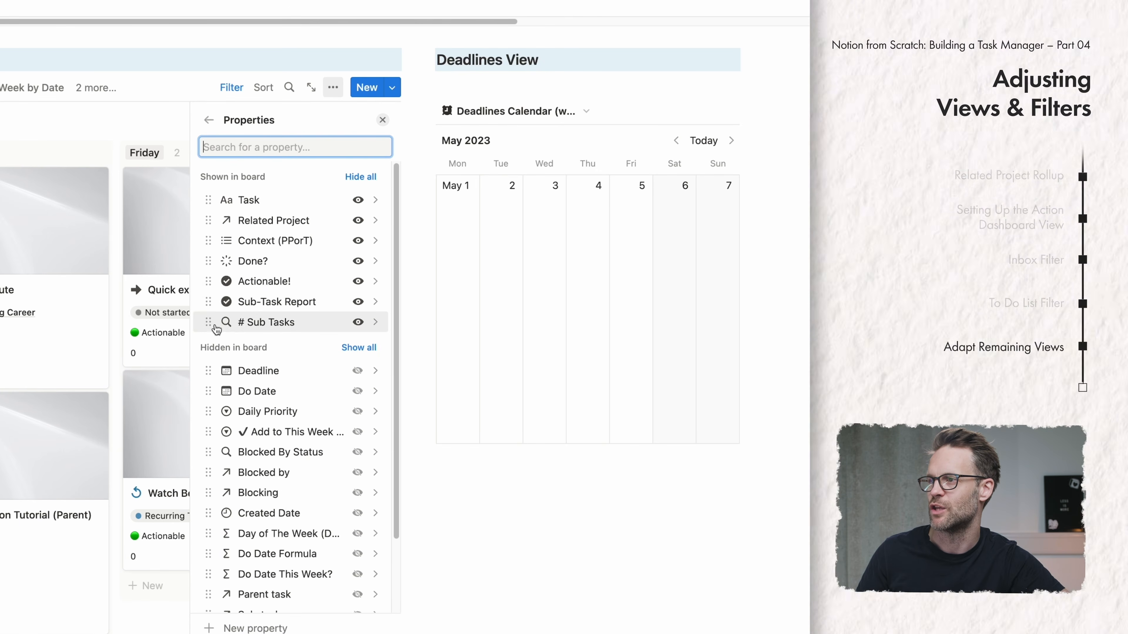
mouse_move(208, 321)
left_mouse_down()
mouse_move(211, 302)
mouse_move(211, 324)
left_mouse_up()
Step: Place Actionable! directly below Related Project on the This Week (Analog) cards and hide # Sub Tasks
left_click_drag(207, 284, 208, 241)
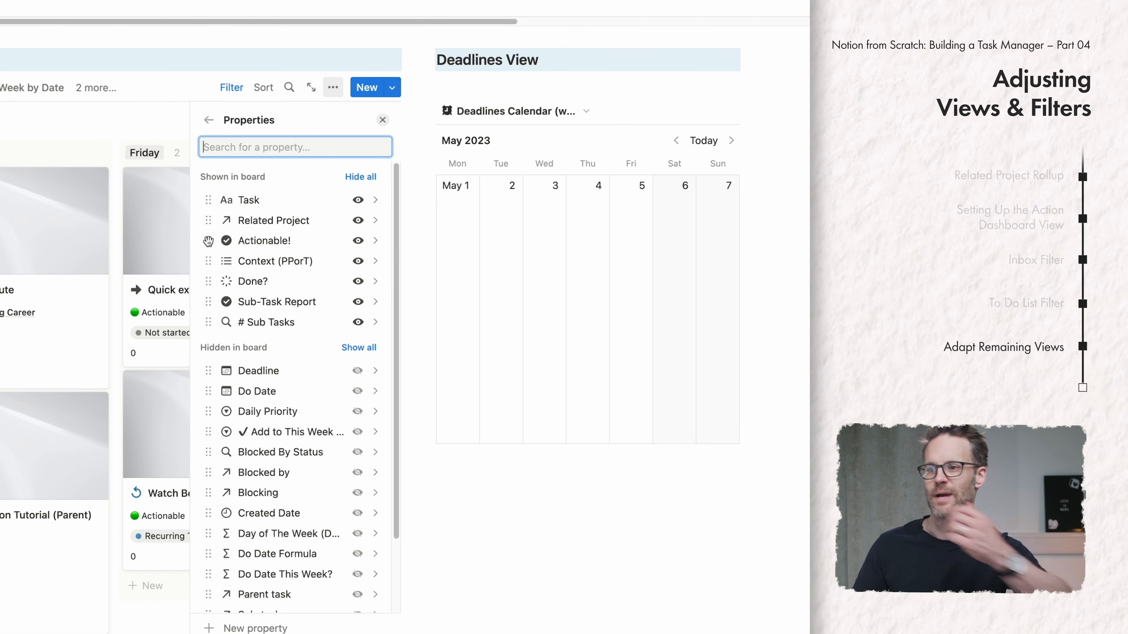
left_click(358, 322)
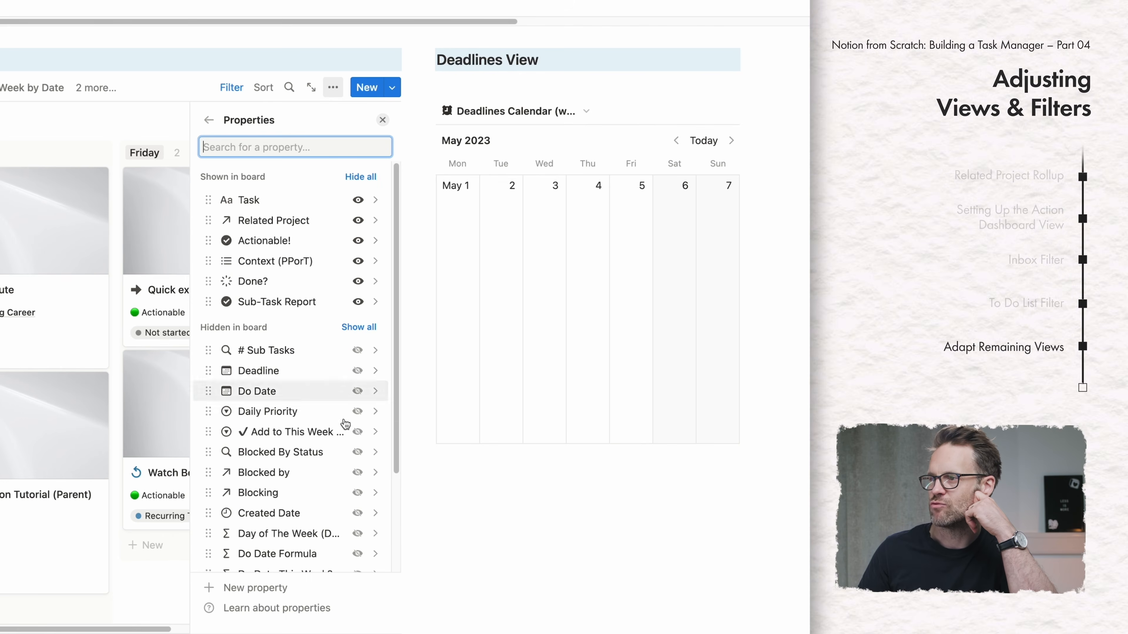
Step: Show the Sub-tasks property on the cards of the This Week (Analog) board and leave the view settings
scroll(317, 518, "down", 3)
scroll(280, 462, "down", 2)
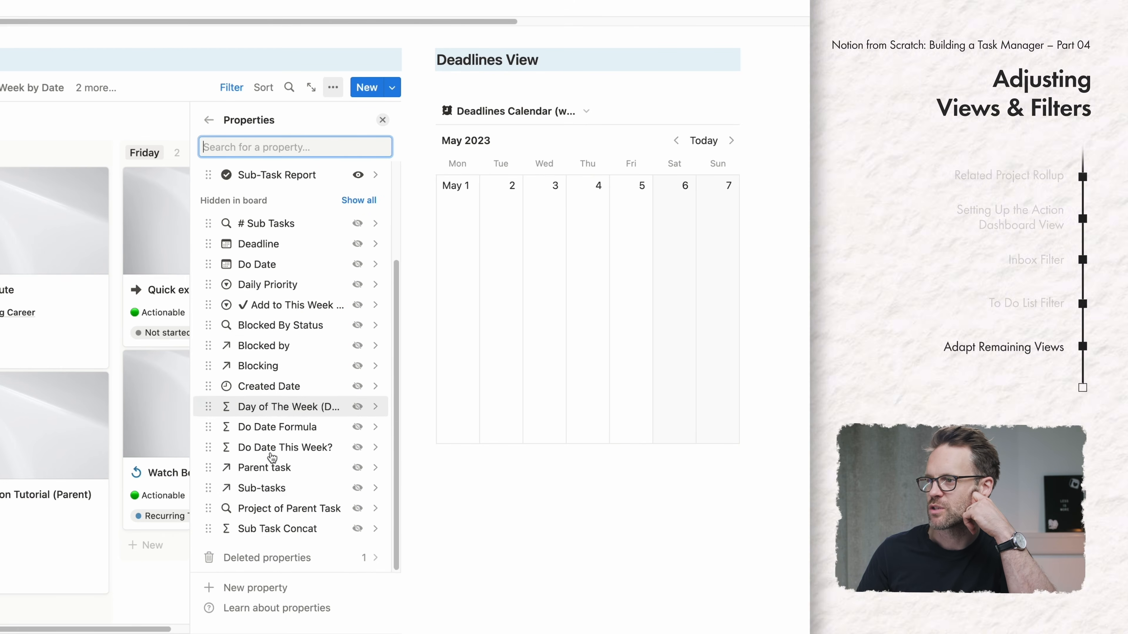
left_click(357, 488)
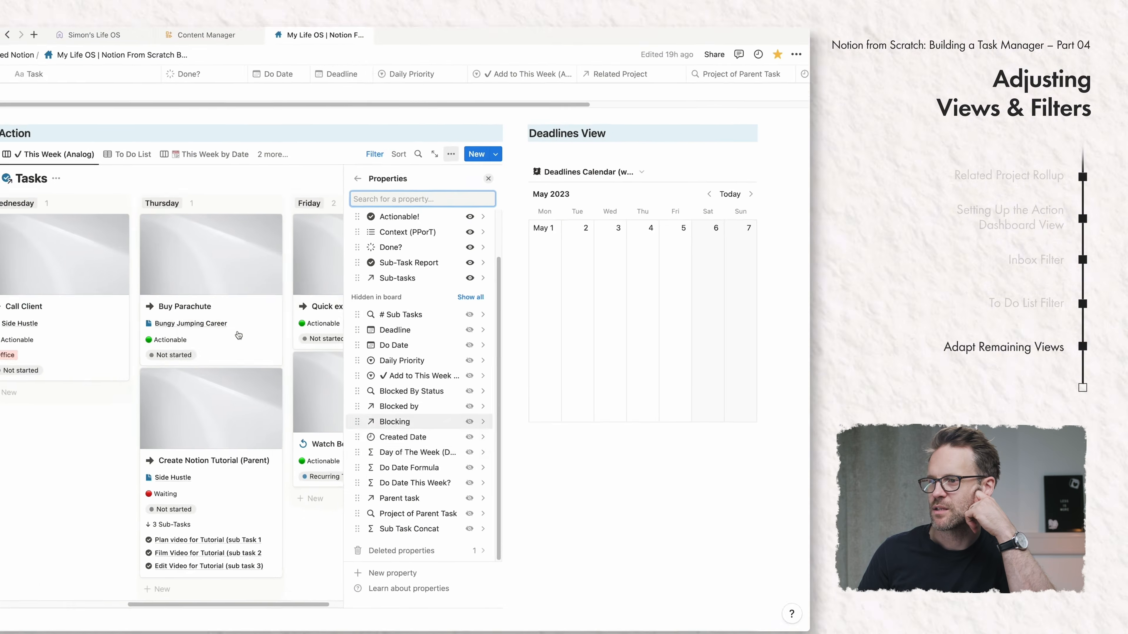
left_click(336, 170)
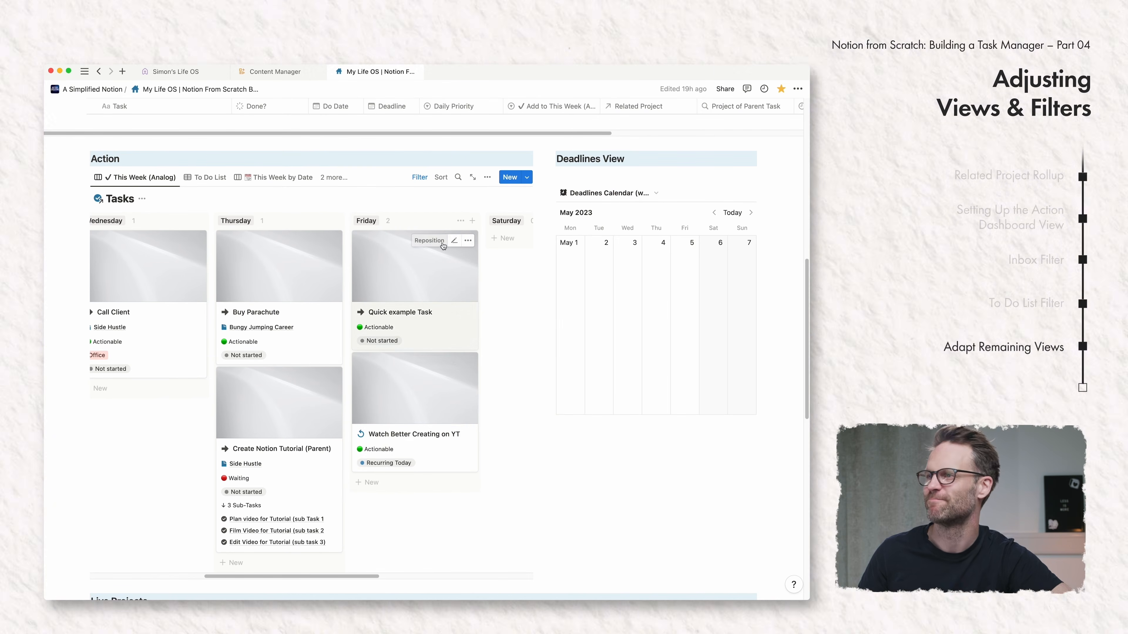
Step: Go to the Projects Dashboard and open the New Project TEMPLATE of the Projects database for editing at its Live Tasks section
scroll(427, 284, "up", 15)
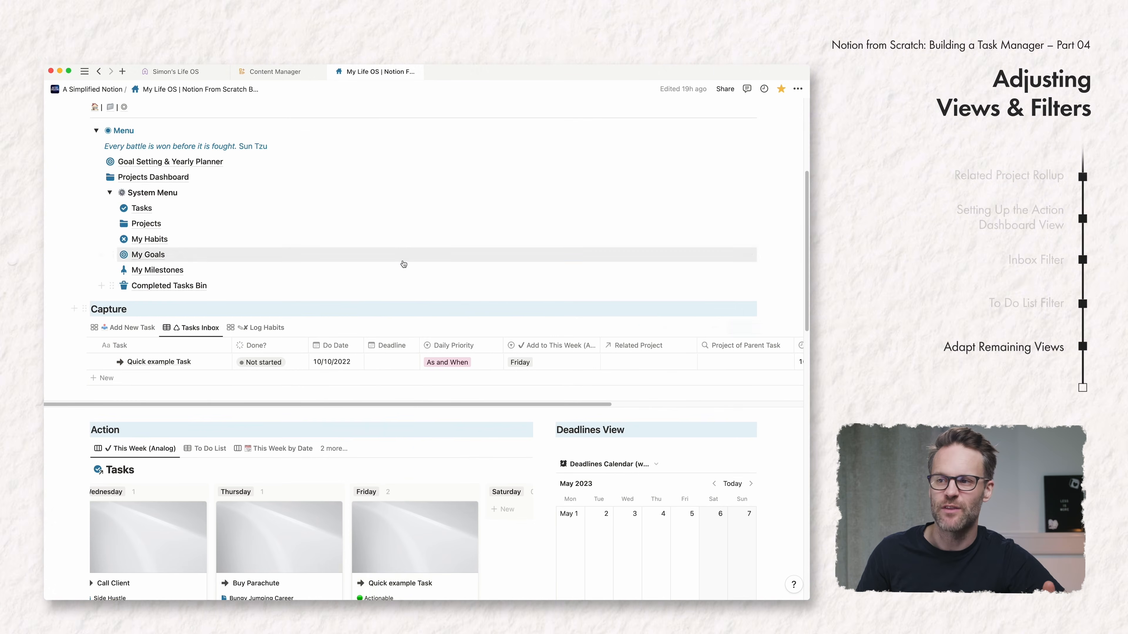
left_click(142, 399)
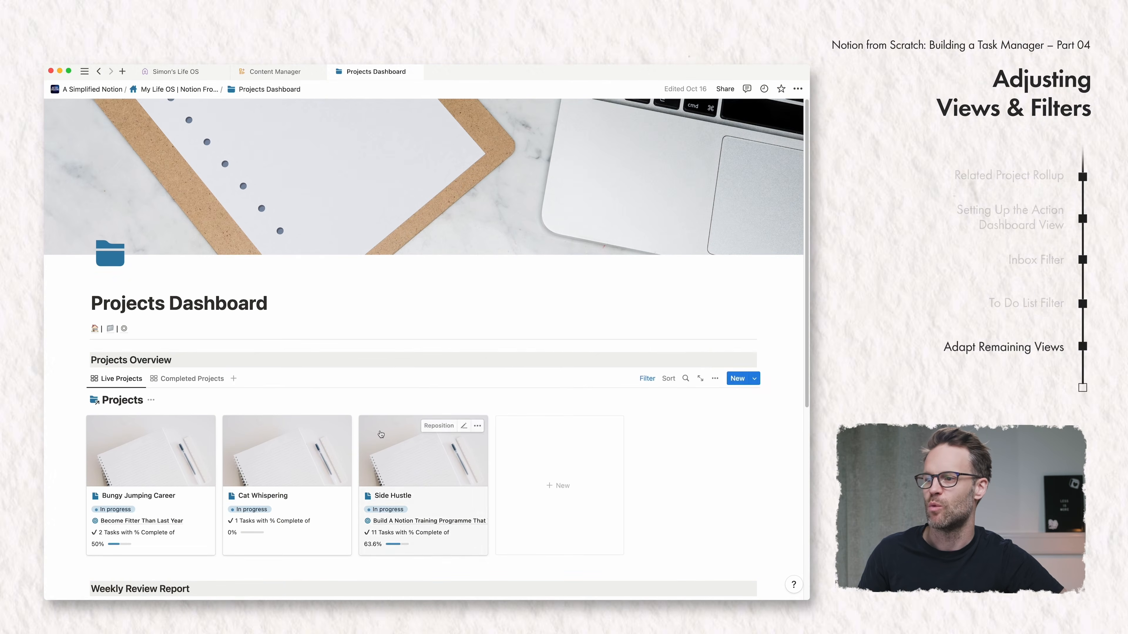
scroll(381, 435, "down", 1)
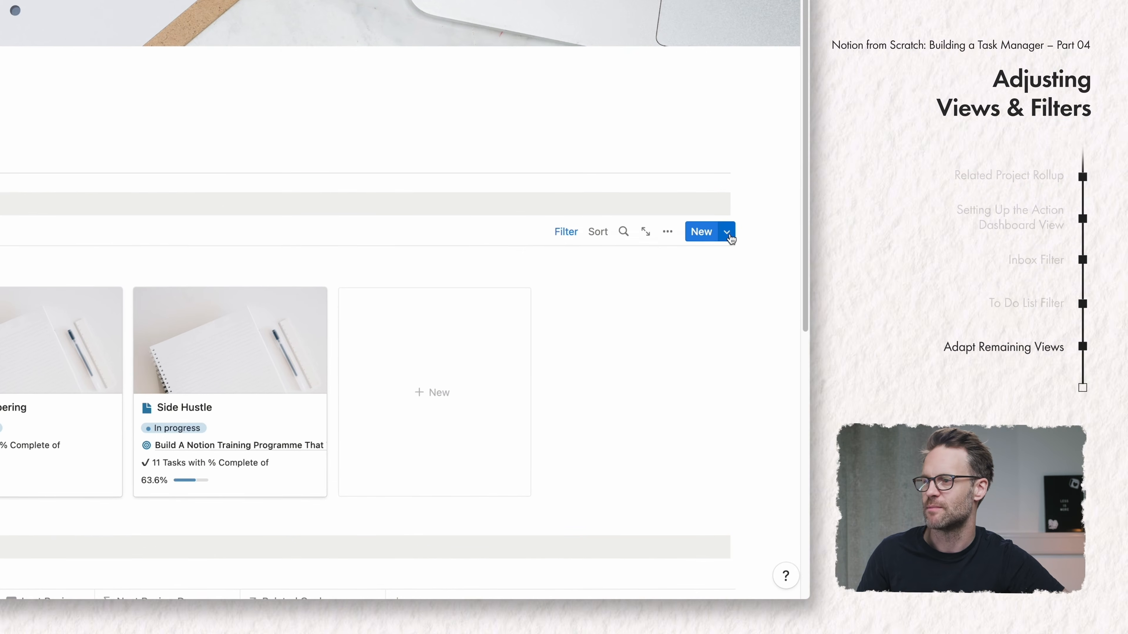
left_click(728, 233)
left_click(784, 285)
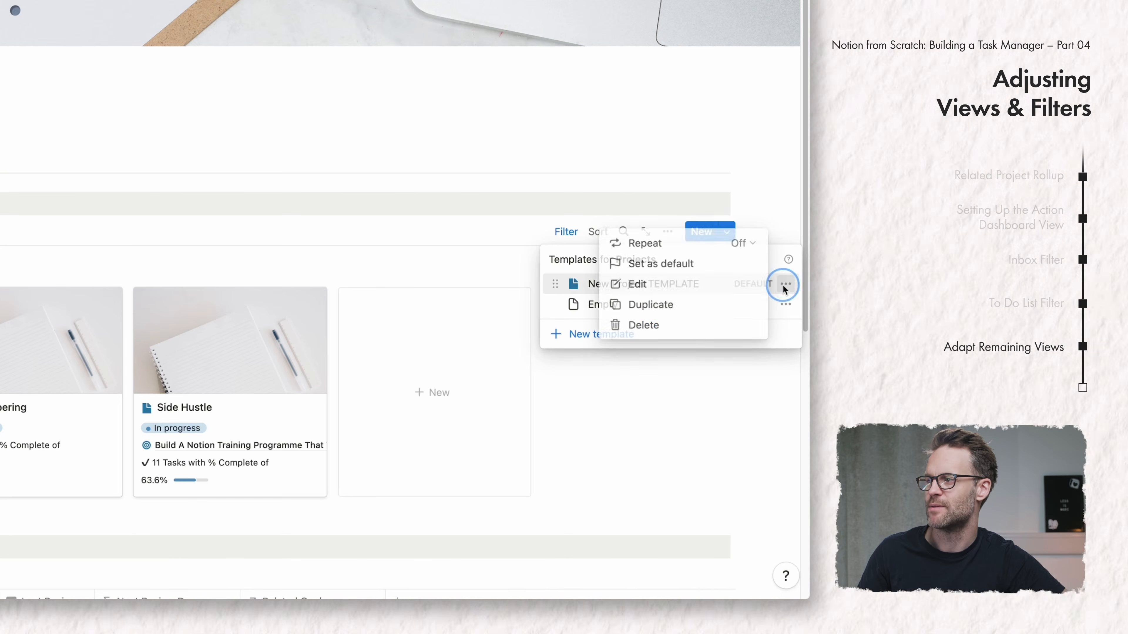
left_click(662, 288)
scroll(308, 313, "down", 10)
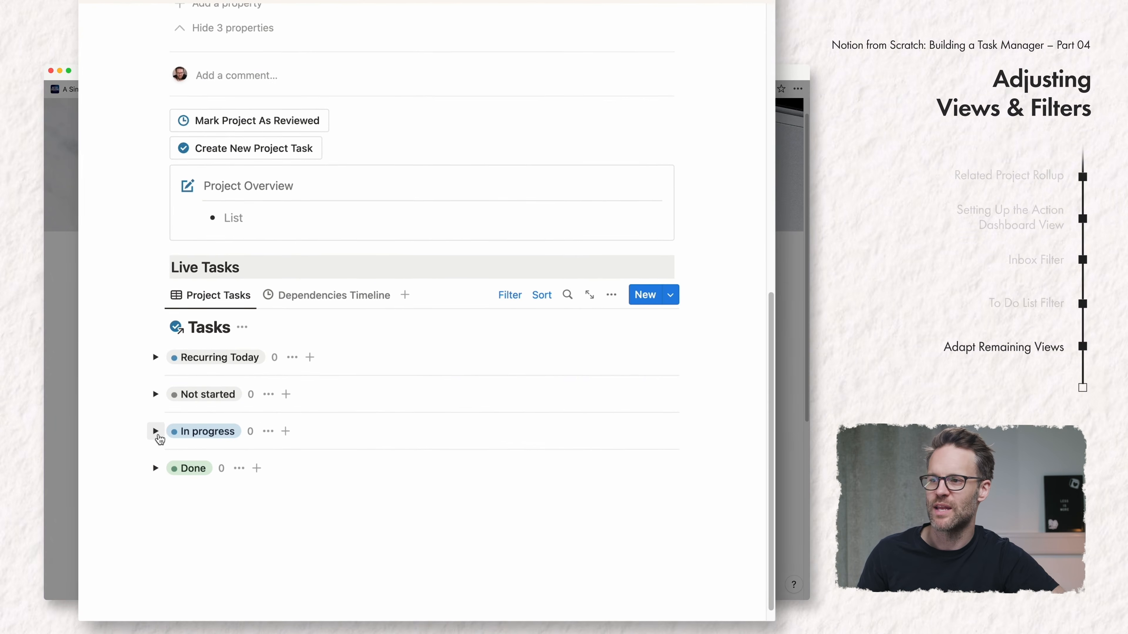
Step: Expand the In progress group in the template's Project Tasks view
left_click(156, 358)
left_click(155, 358)
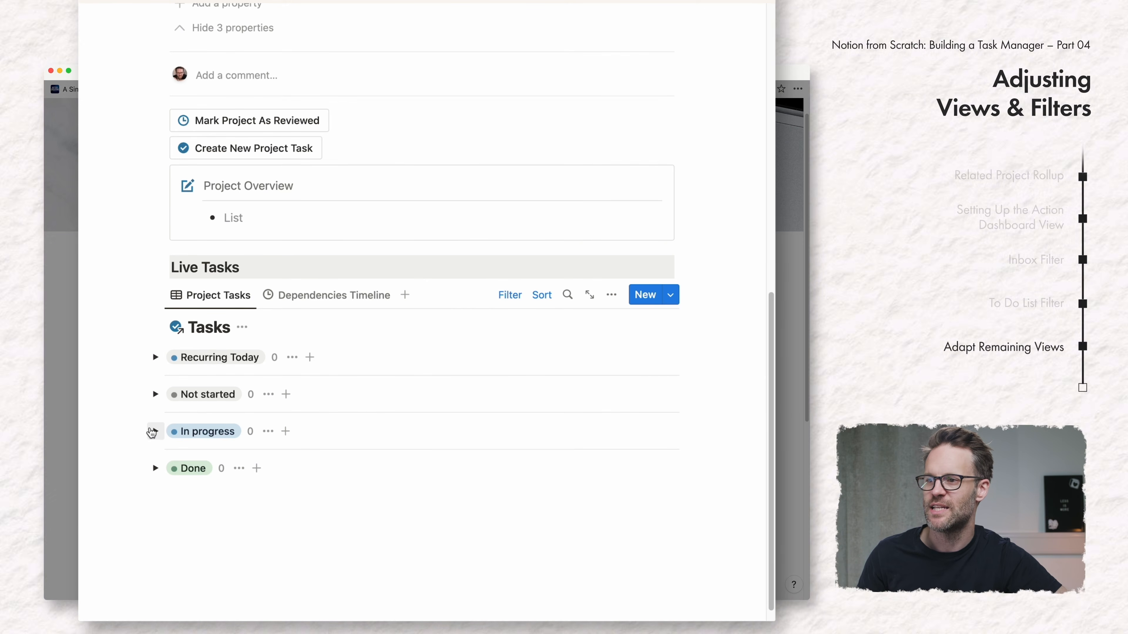
left_click(155, 431)
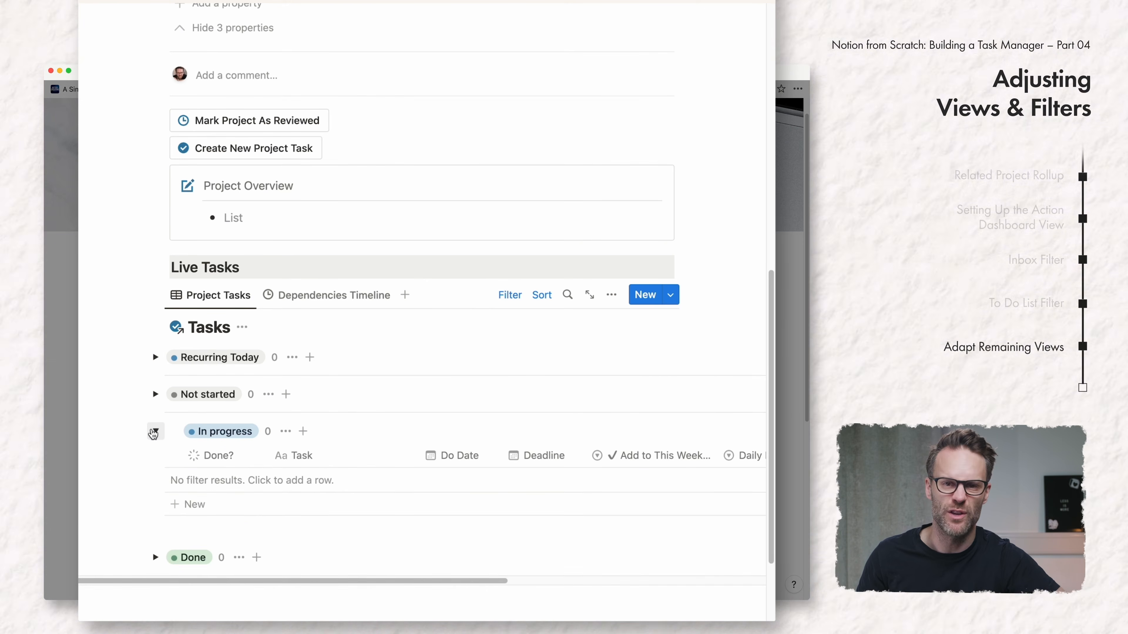
Step: Add a second rule to the Related Project filter of the template's Project Tasks view and join it with Or
left_click(513, 302)
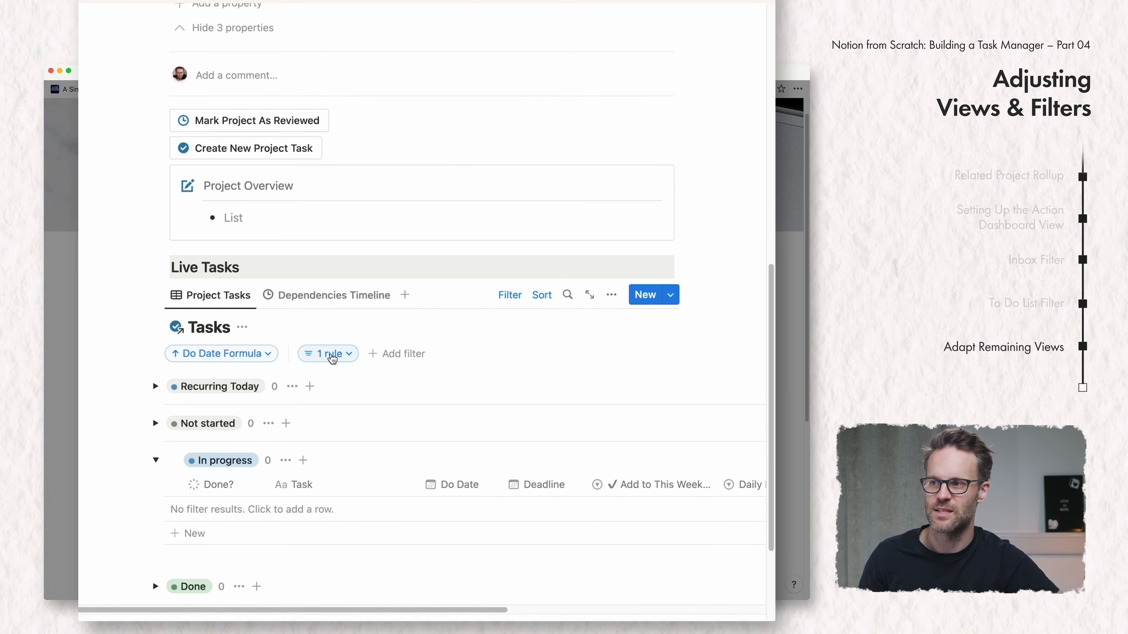
left_click(331, 356)
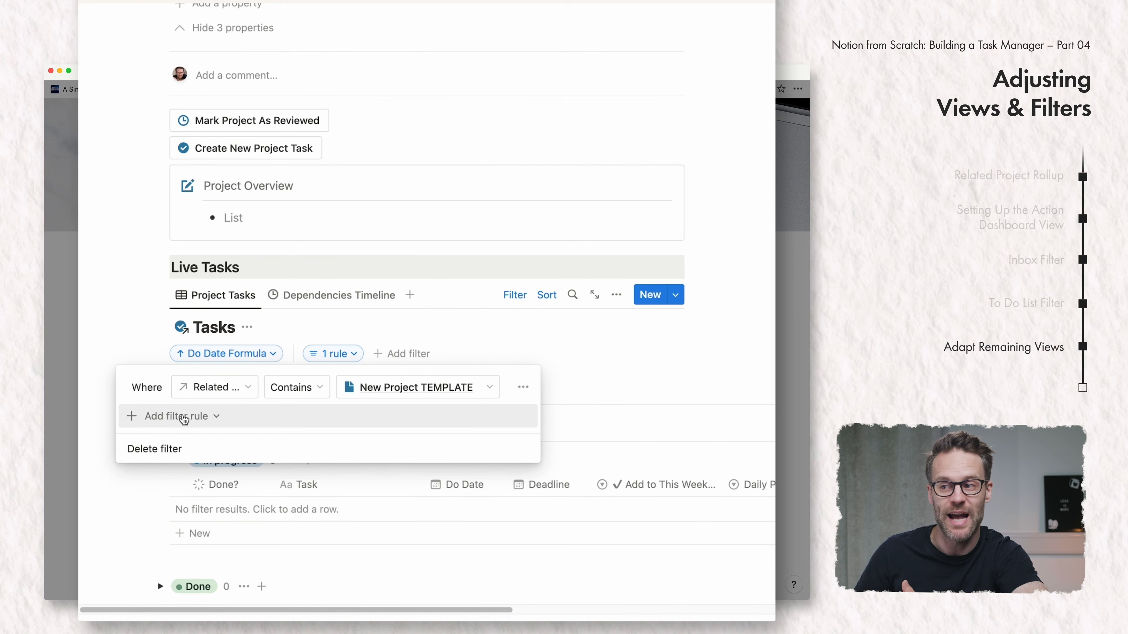
left_click(184, 418)
left_click(195, 441)
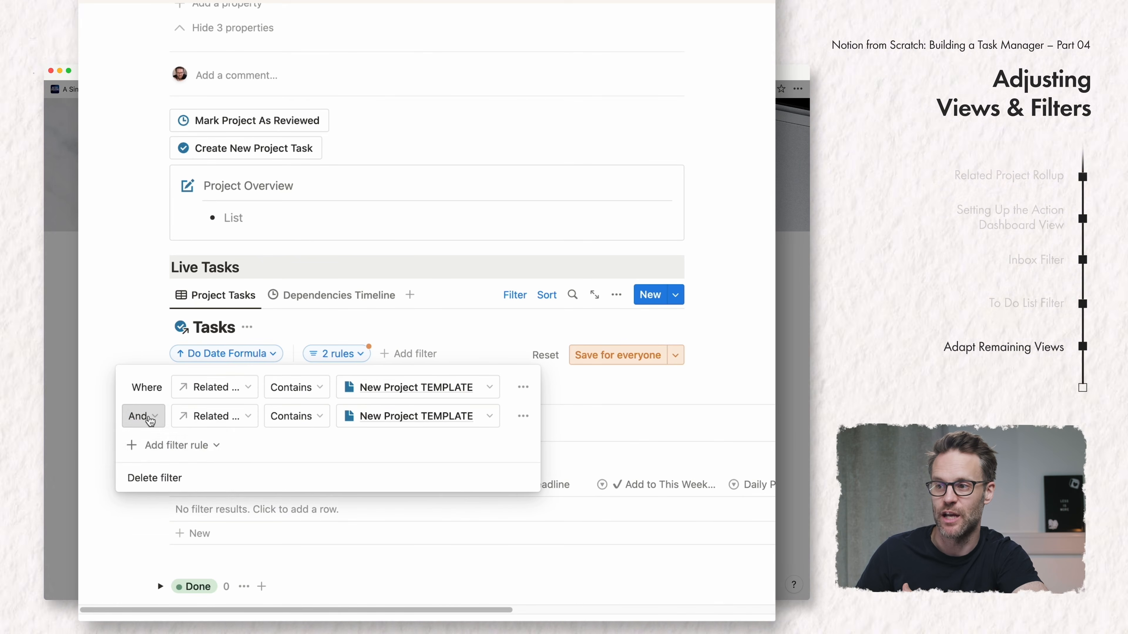
left_click(142, 416)
left_click(102, 486)
Step: Set the Or rule to Project of Parent Task, Any, Contains New Project TEMPLATE, and close the template
left_click(238, 416)
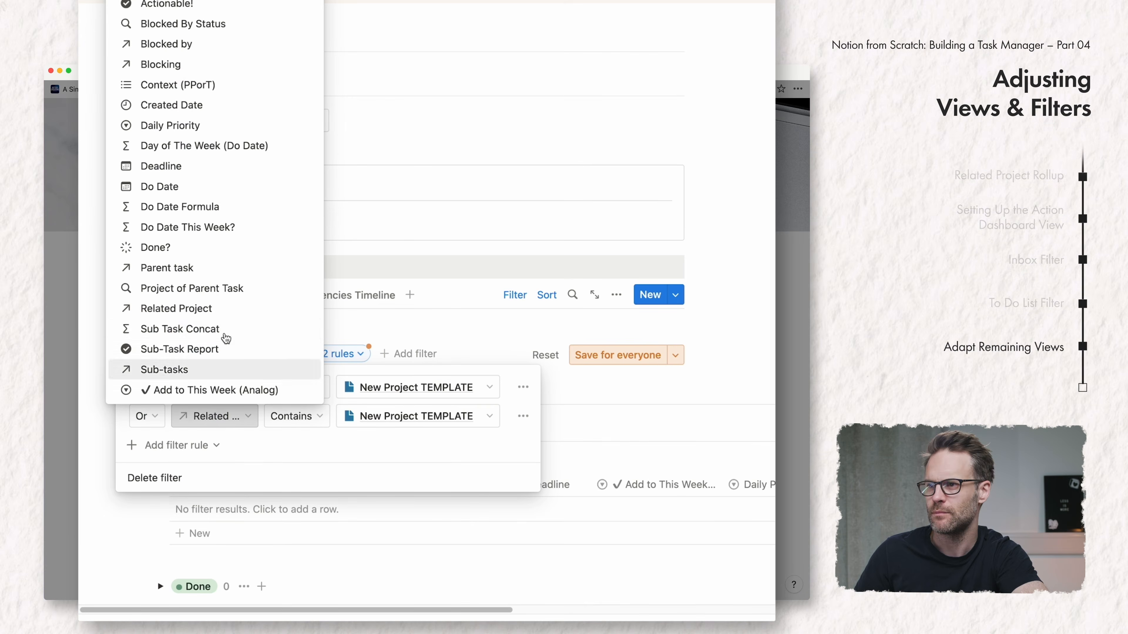
left_click(198, 290)
left_click(433, 418)
left_click(446, 475)
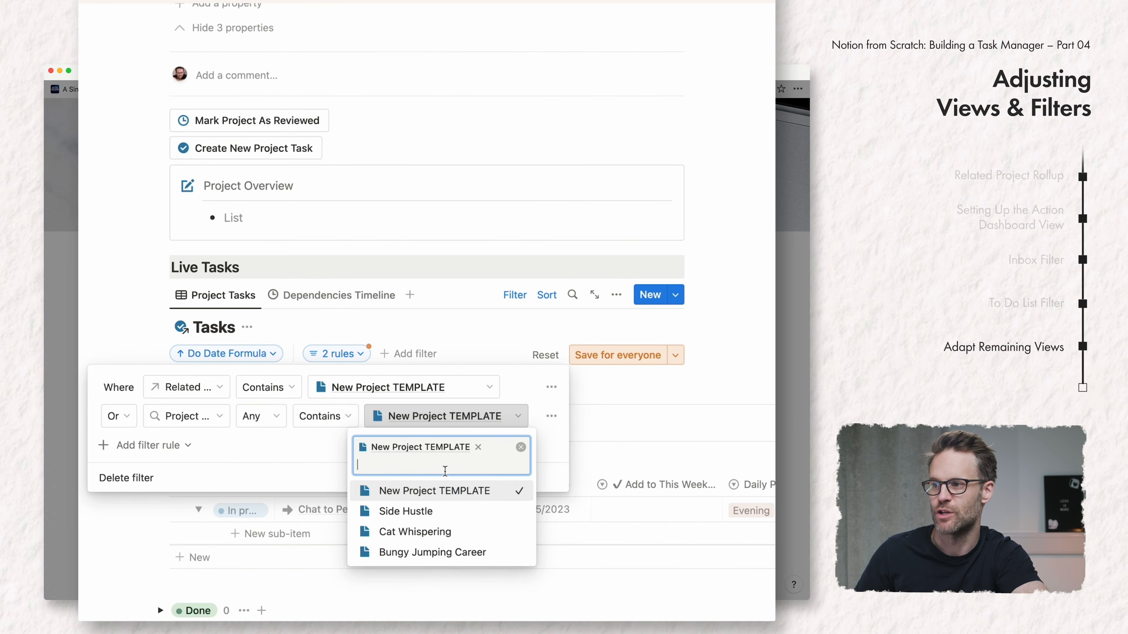
key("Escape")
key("Escape")
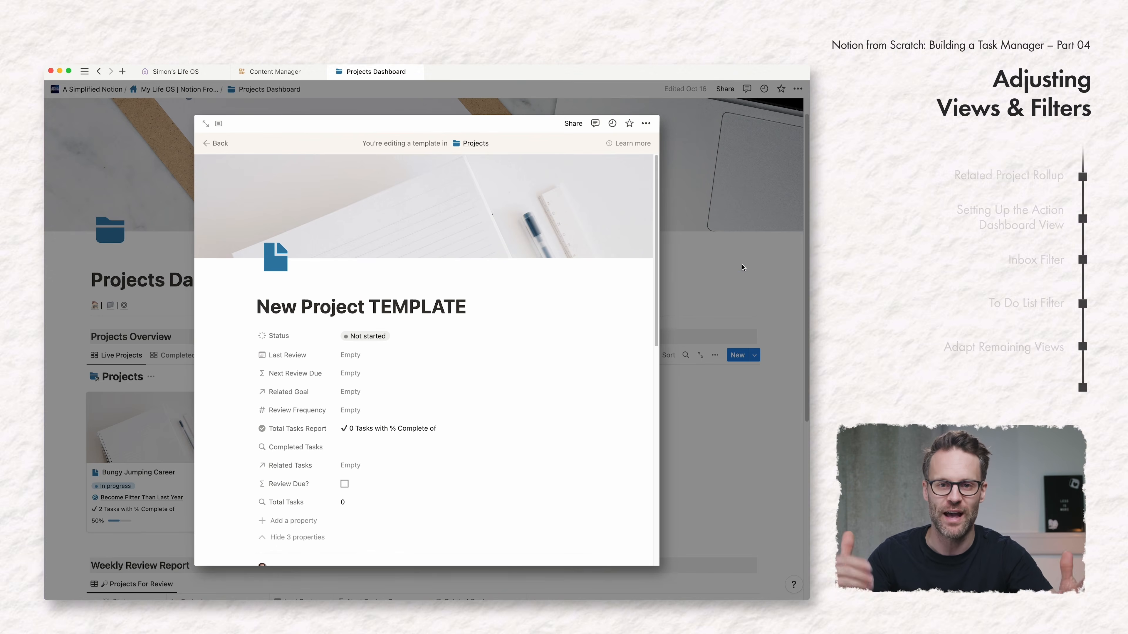
left_click(742, 266)
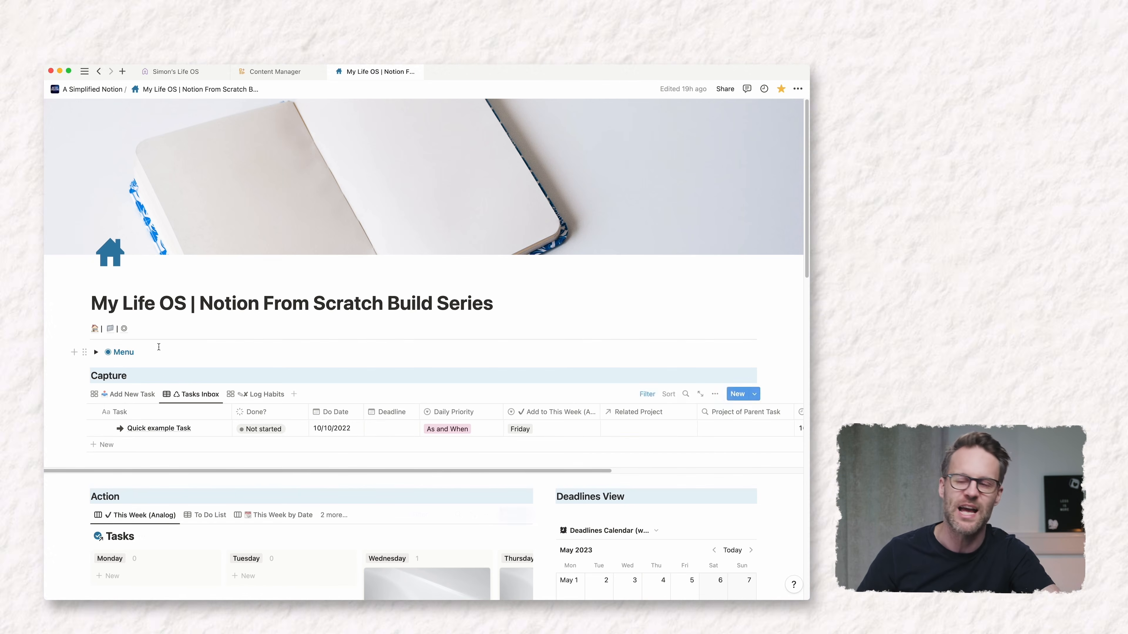
Step: Switch to the private Life OS page, close the open task and bring its quick actions into view
left_click(189, 74)
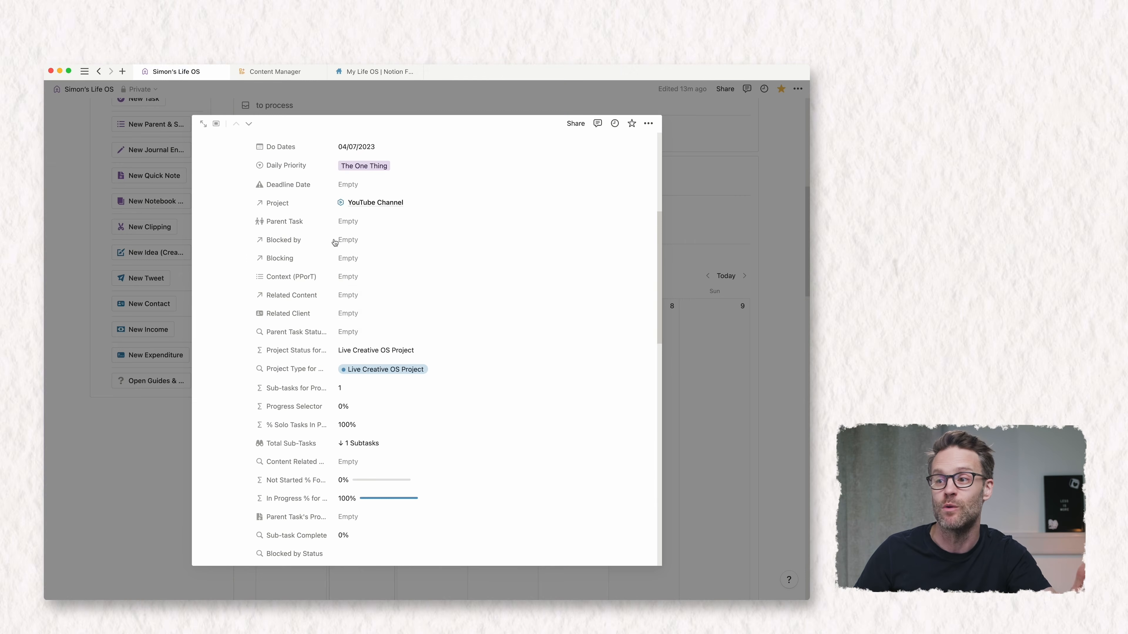
scroll(462, 324, "up", 10)
left_click(672, 378)
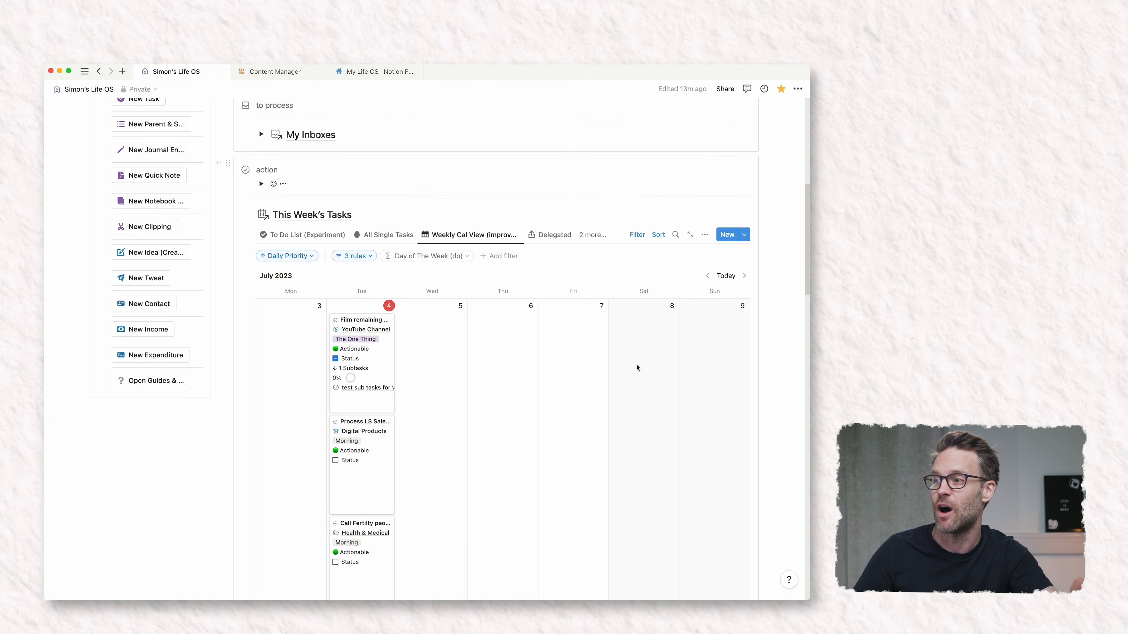
scroll(257, 263, "up", 5)
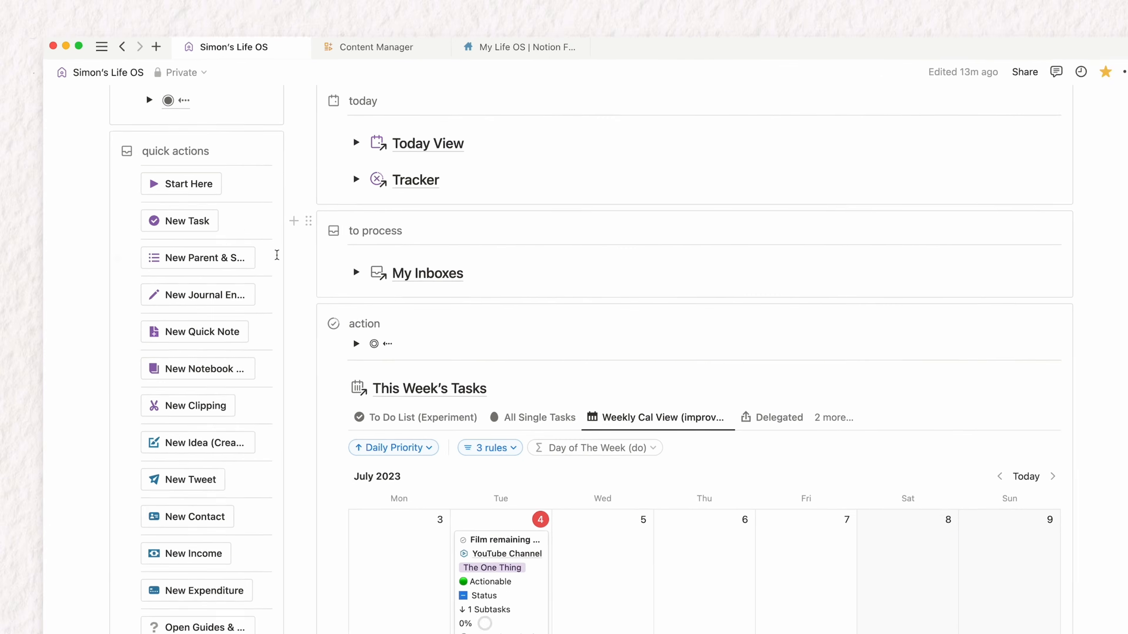
Step: Examine the page-adding steps configured in the New Parent & Sub Tasks Set button
left_click(277, 258)
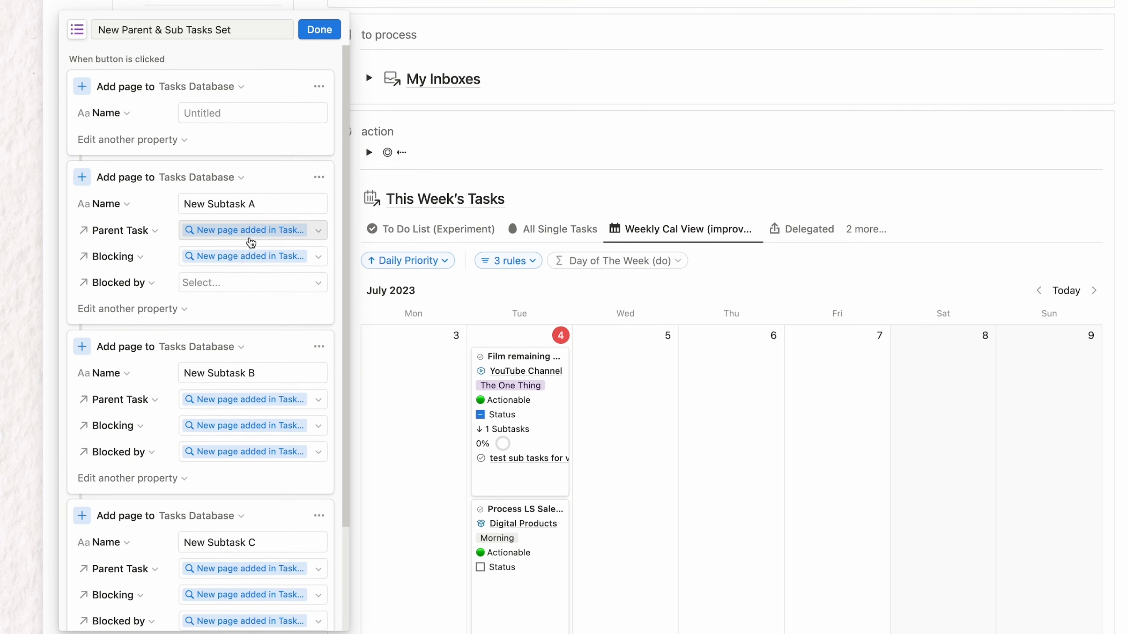
scroll(212, 247, "down", 5)
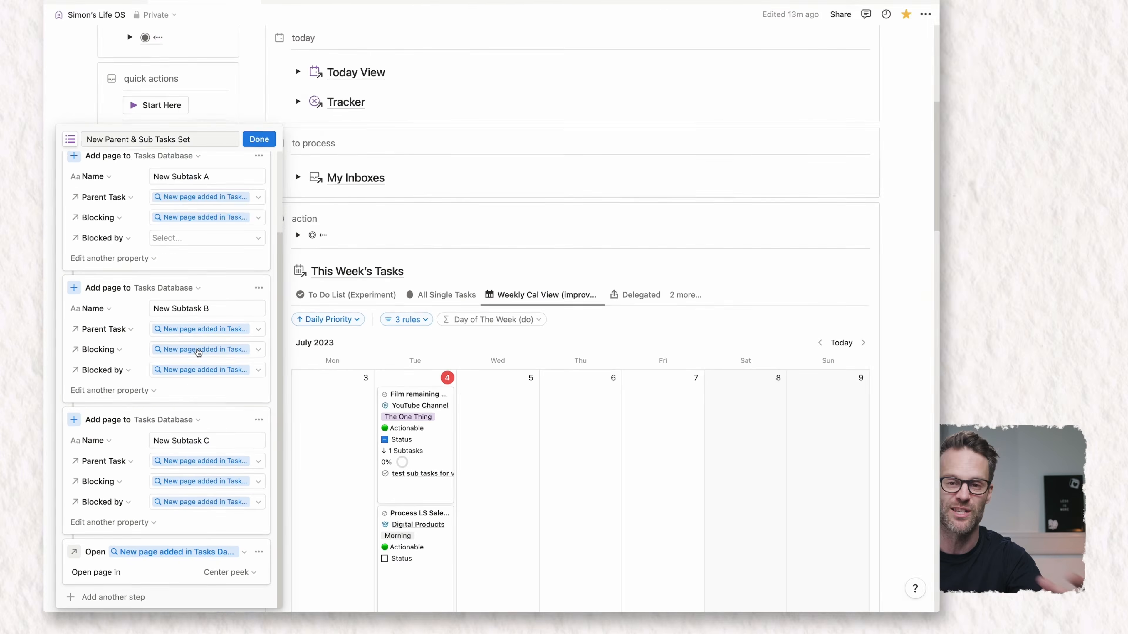
scroll(241, 303, "up", 5)
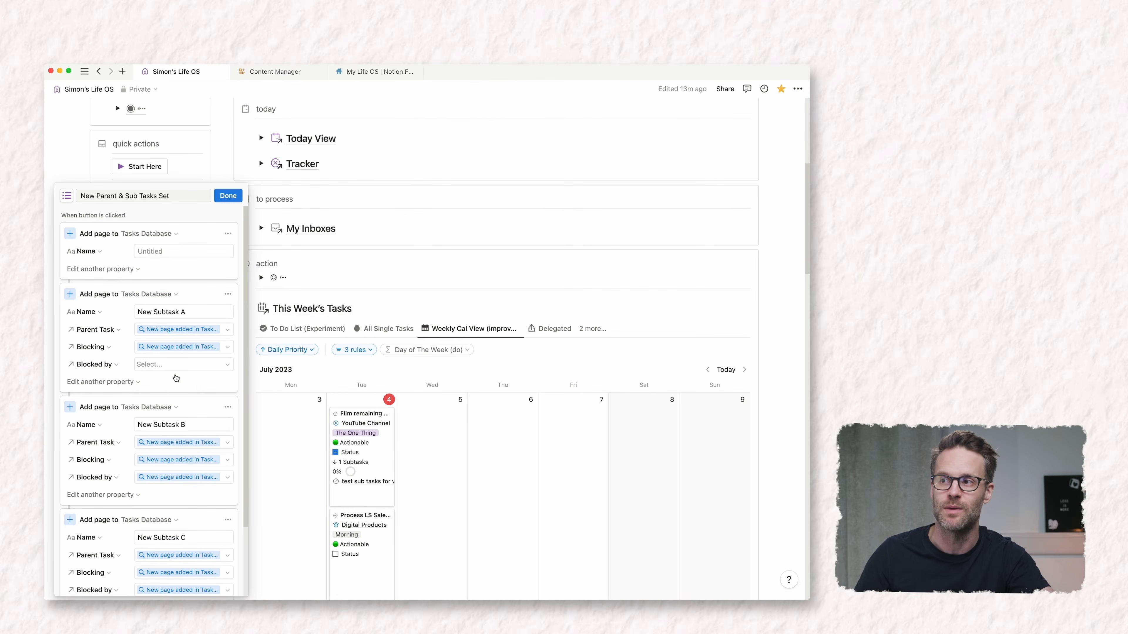